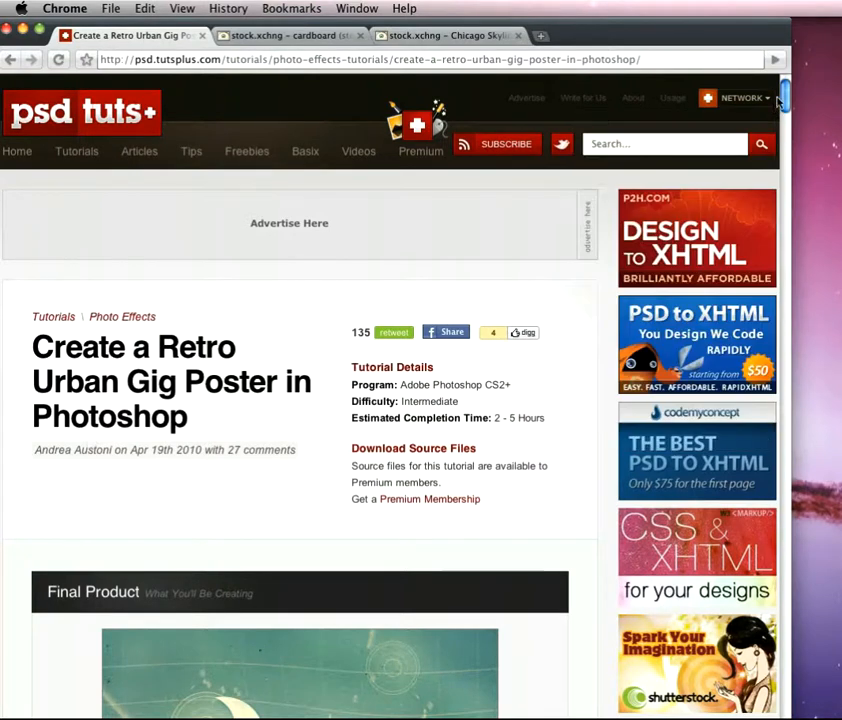
# Step: Review the retro urban gig poster tutorial, its final product and assets, and the cardboard and Chicago Skyline stock image pages
pyautogui.moveTo(786, 95); pyautogui.dragTo(776, 127)
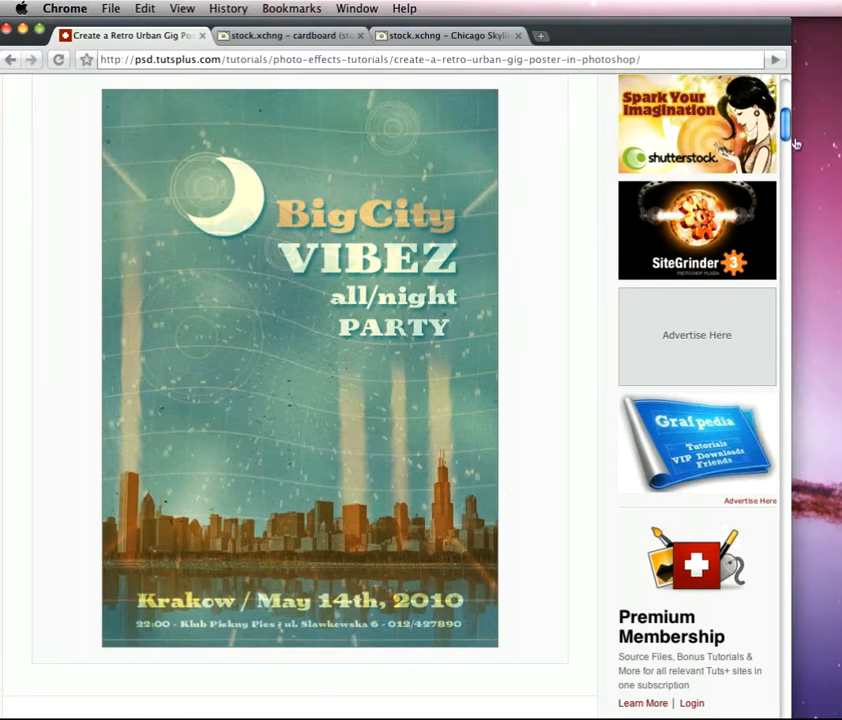
pyautogui.moveTo(787, 130); pyautogui.dragTo(780, 180)
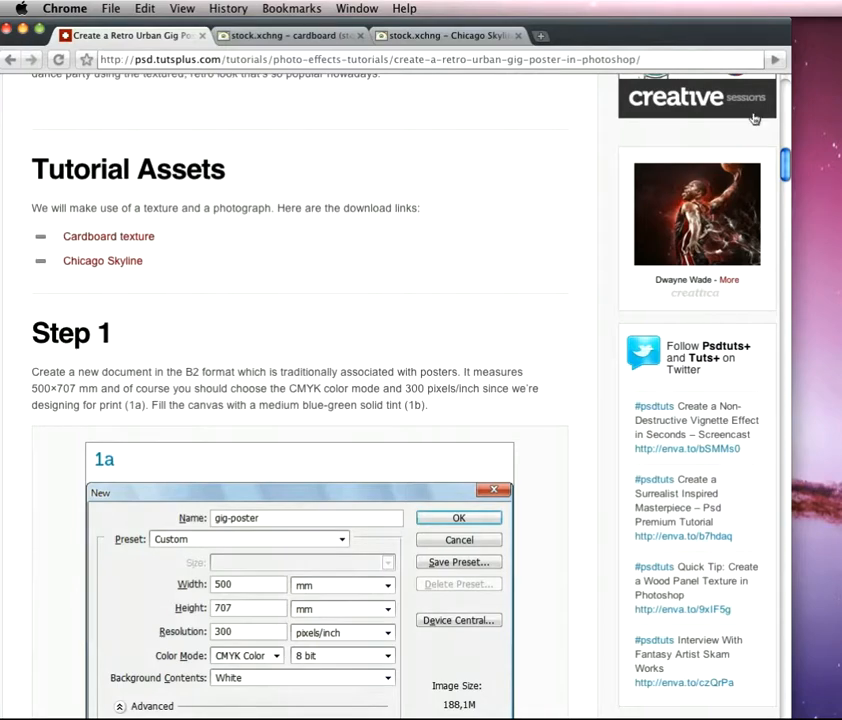
pyautogui.moveTo(786, 164); pyautogui.dragTo(765, 83)
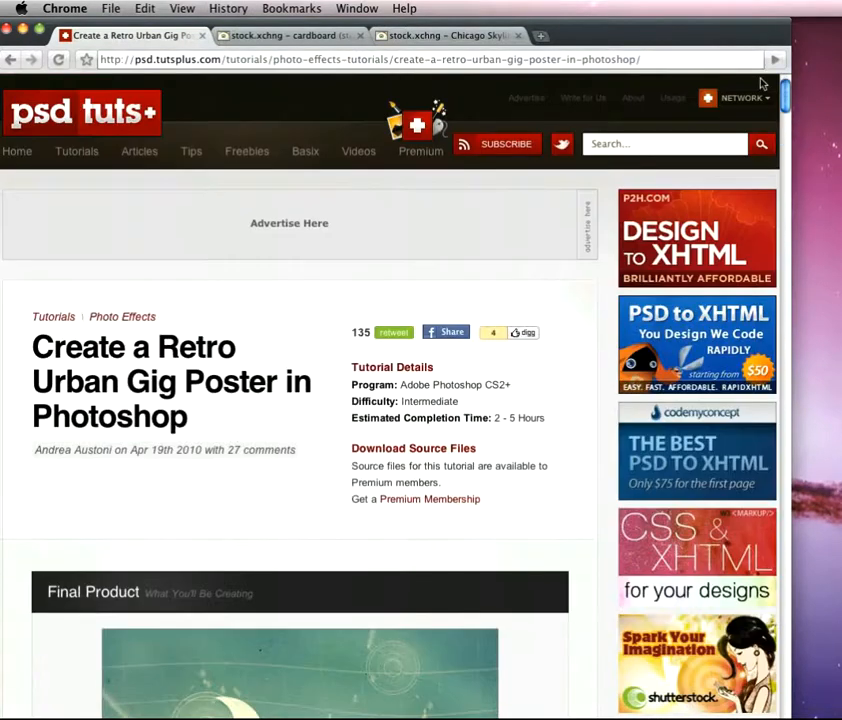
pyautogui.click(315, 37)
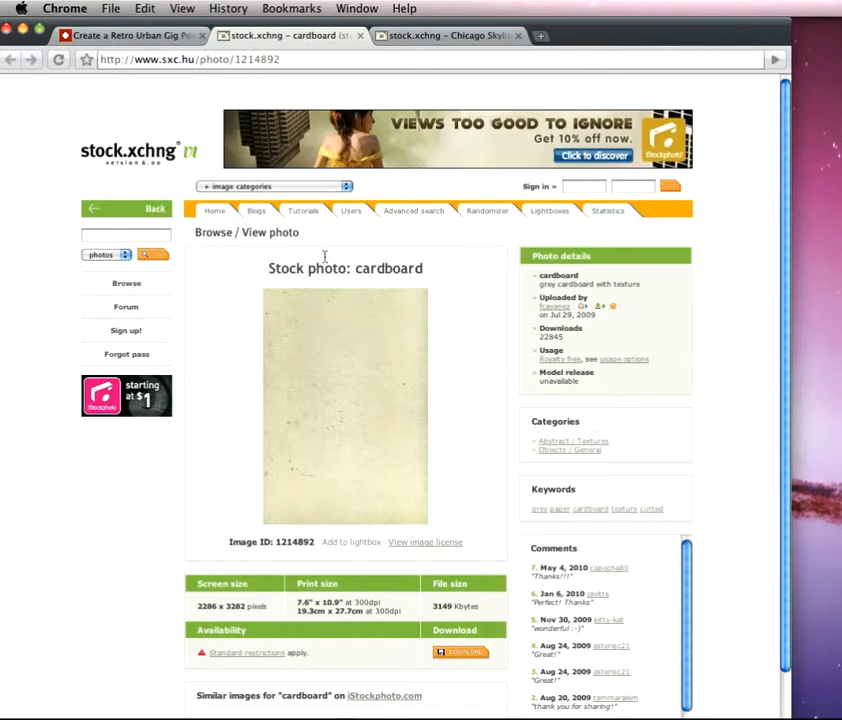
pyautogui.click(445, 37)
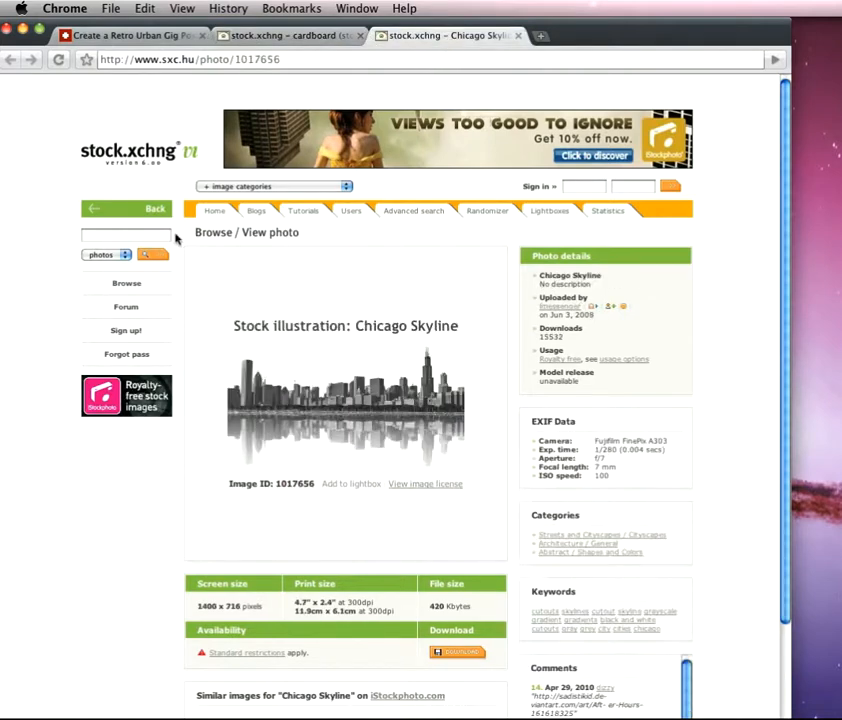
pyautogui.click(269, 35)
pyautogui.click(137, 35)
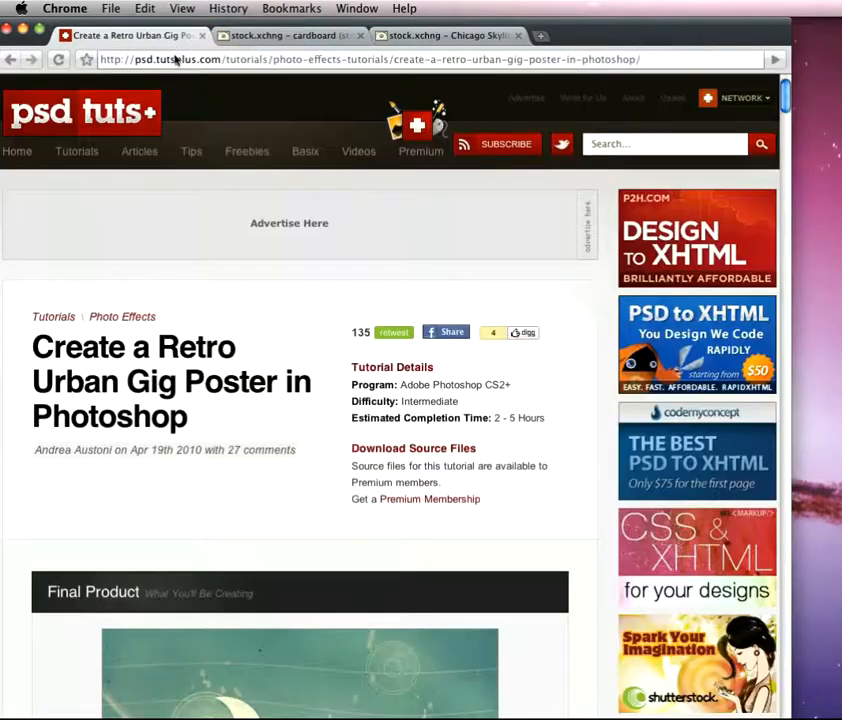
pyautogui.moveTo(348, 157)
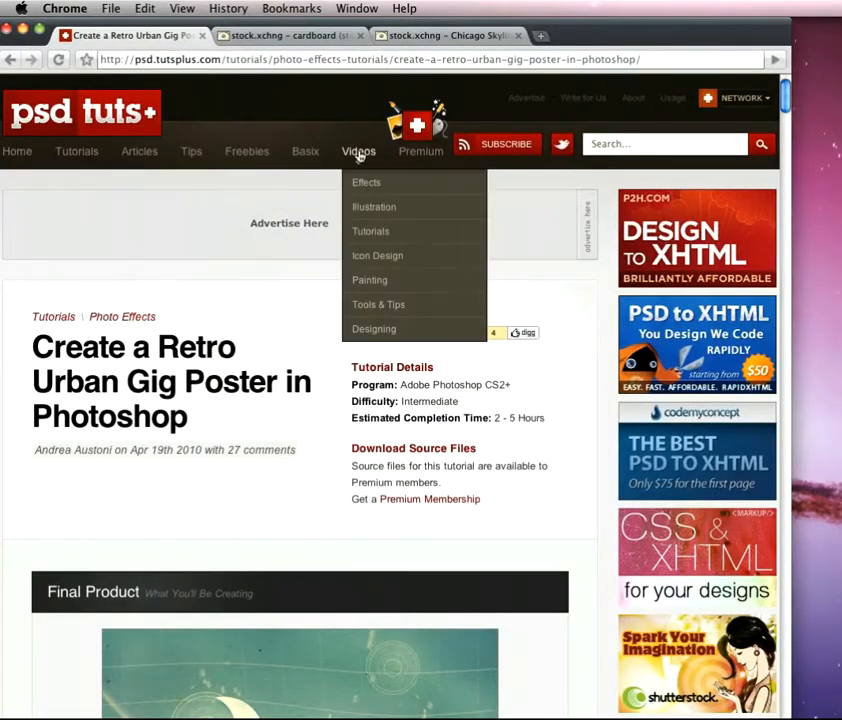
pyautogui.click(362, 306)
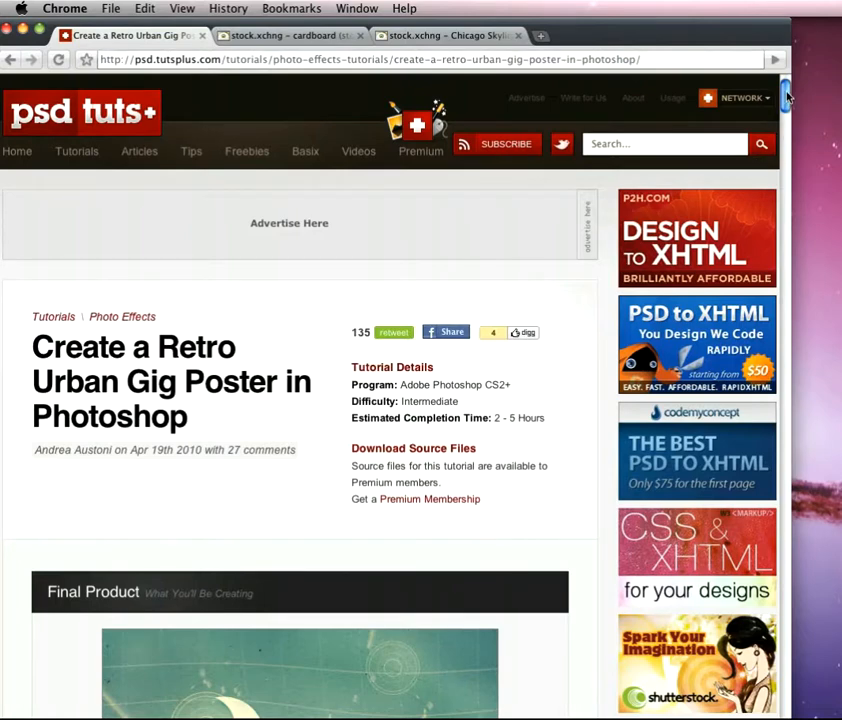
pyautogui.moveTo(785, 100)
pyautogui.mouseDown()
pyautogui.moveTo(781, 112)
pyautogui.moveTo(784, 97)
pyautogui.mouseUp()
# Step: Switch to Photoshop, create an A4 document at 300 pixels/inch in CMYK with a white background, and enlarge its window around the canvas
pyautogui.press('super+Tab')
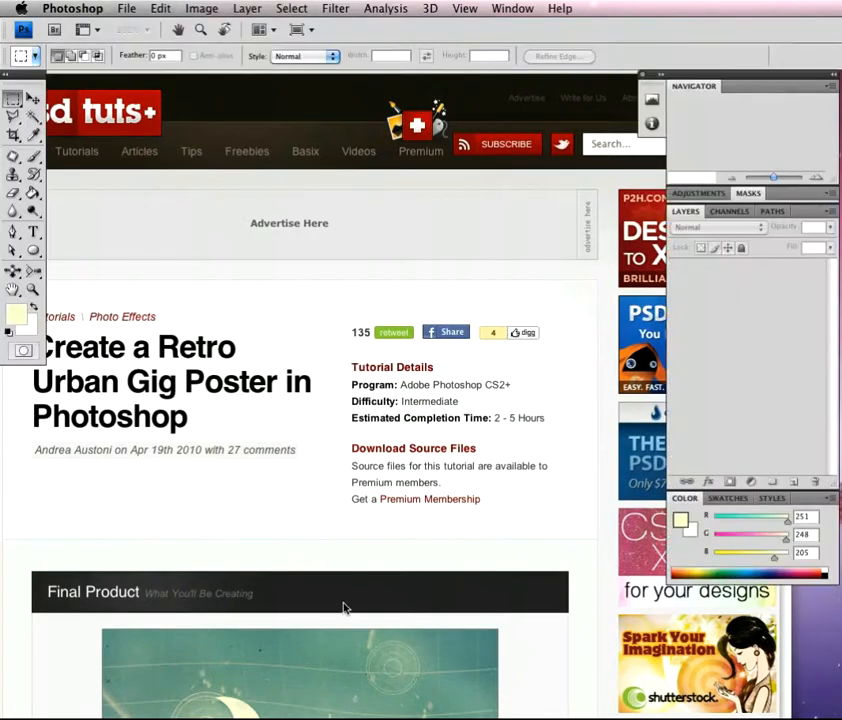
pyautogui.click(127, 9)
pyautogui.click(139, 26)
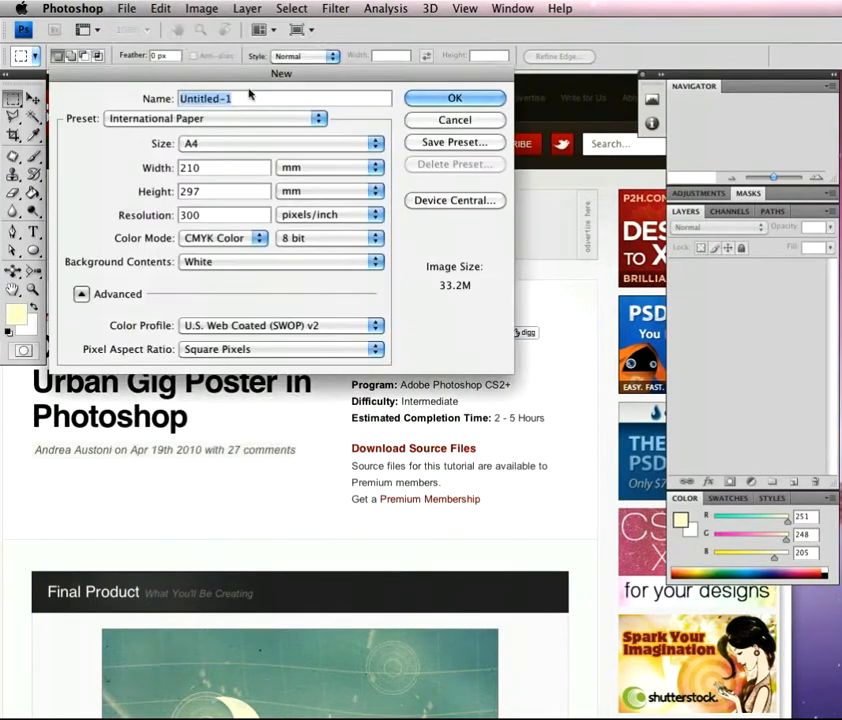
pyautogui.moveTo(278, 76); pyautogui.dragTo(275, 82)
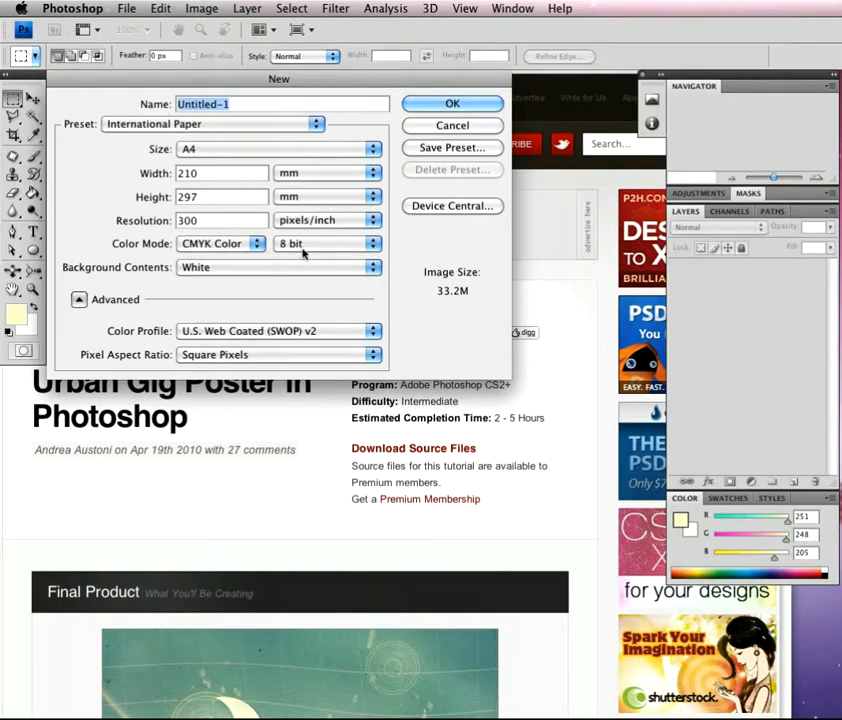
pyautogui.click(452, 105)
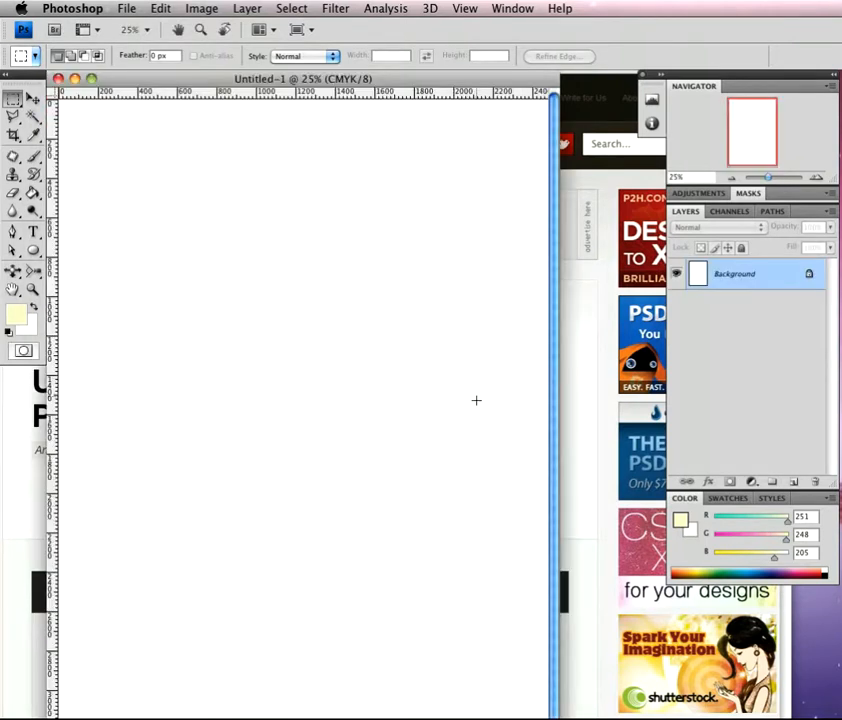
pyautogui.keyDown('alt'); pyautogui.click(410, 417); pyautogui.keyUp('alt')
pyautogui.keyDown('alt'); pyautogui.click(262, 277); pyautogui.keyUp('alt')
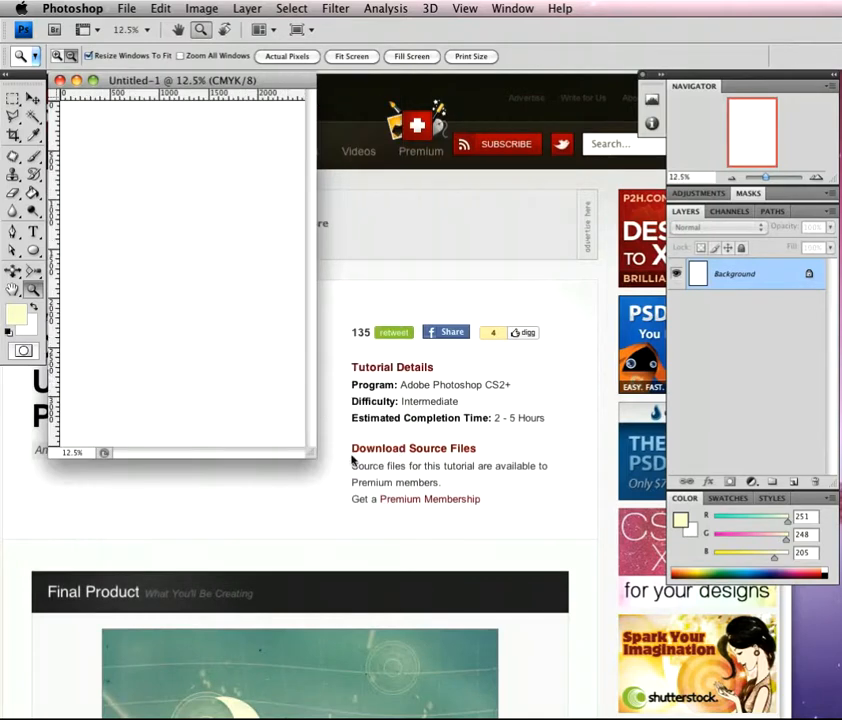
pyautogui.moveTo(312, 453); pyautogui.dragTo(663, 575)
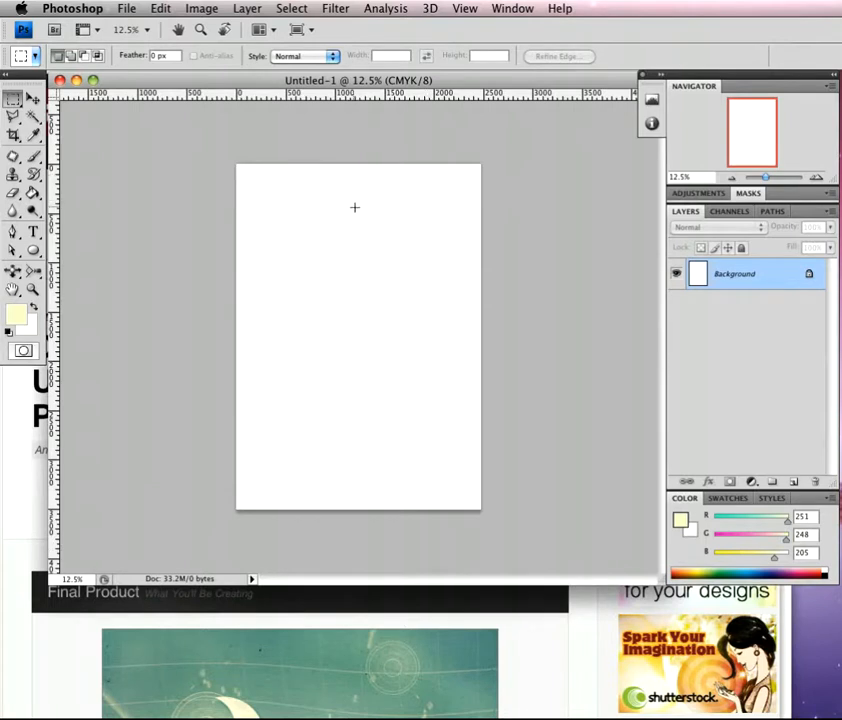
# Step: Set the foreground color to #65a2a5 and fill the Background layer with it using the Paint Bucket
pyautogui.click(14, 316)
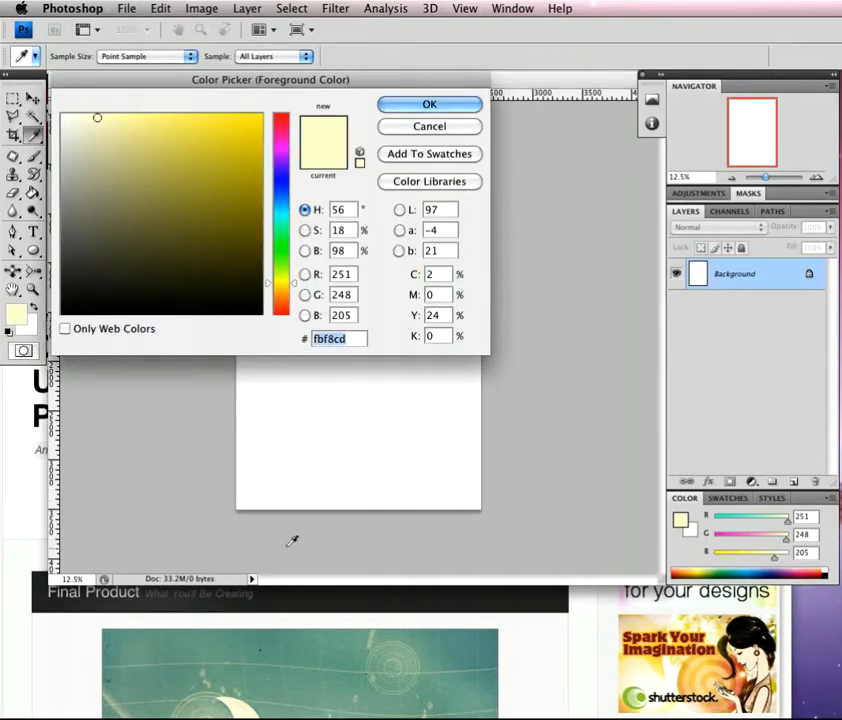
pyautogui.write('65')
pyautogui.write('a')
pyautogui.write('2a')
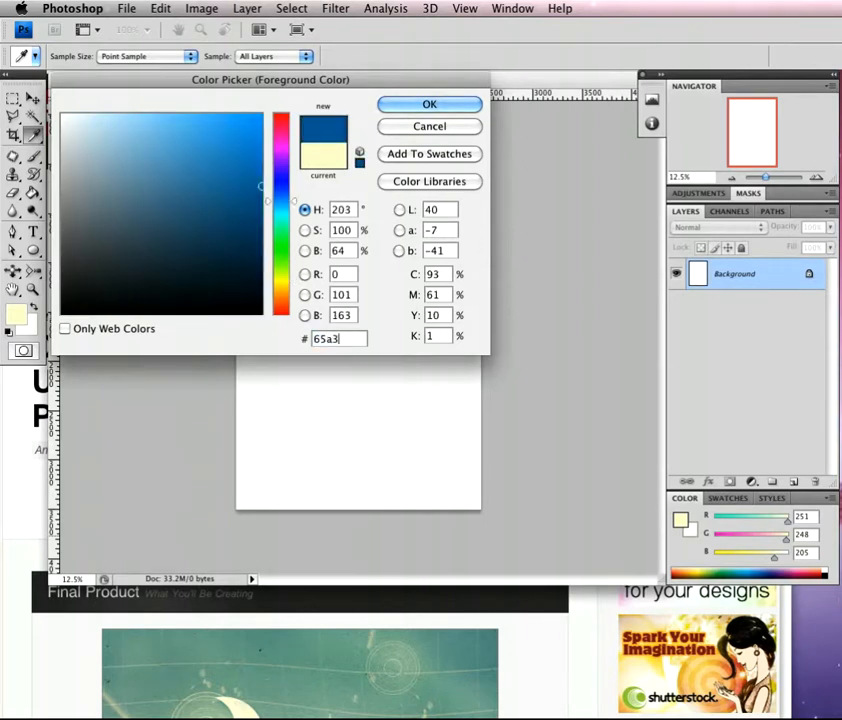
pyautogui.write('5')
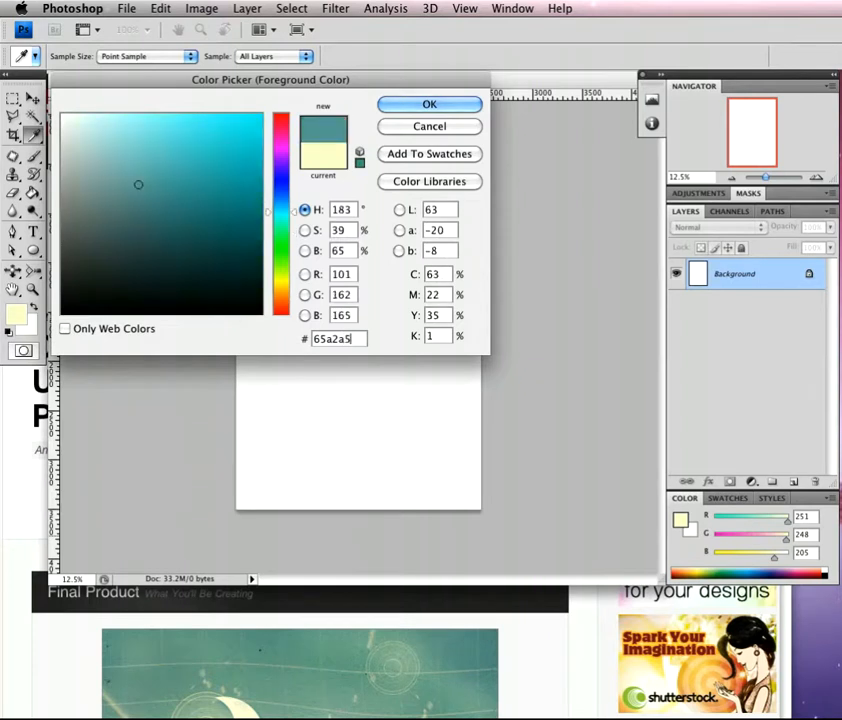
pyautogui.click(459, 107)
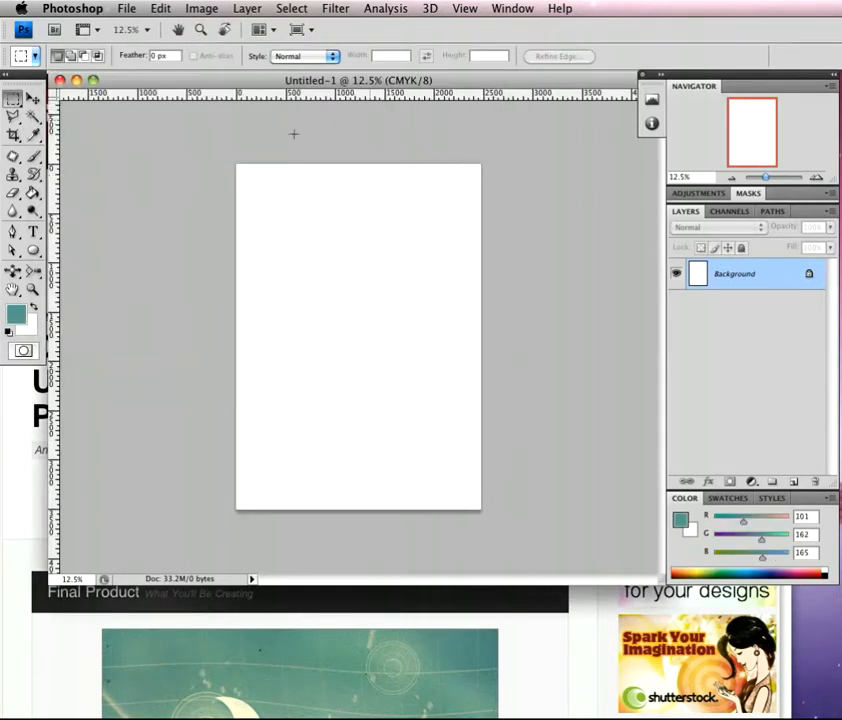
pyautogui.moveTo(33, 193); pyautogui.dragTo(52, 209)
pyautogui.click(318, 362)
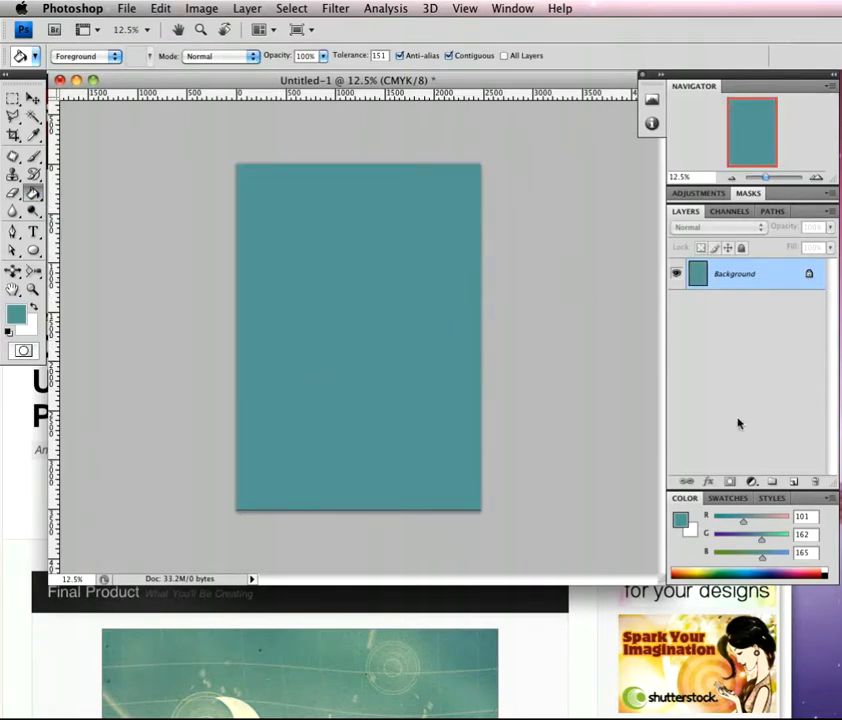
# Step: Add a new layer above the Background and ready the Brush tool with foreground color #a0d269
pyautogui.click(795, 484)
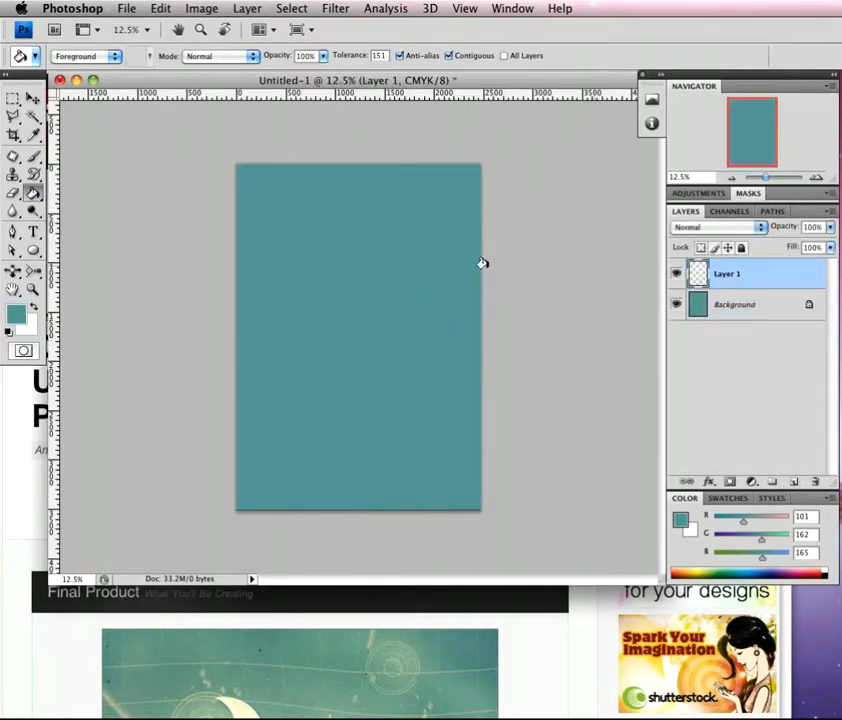
pyautogui.click(33, 156)
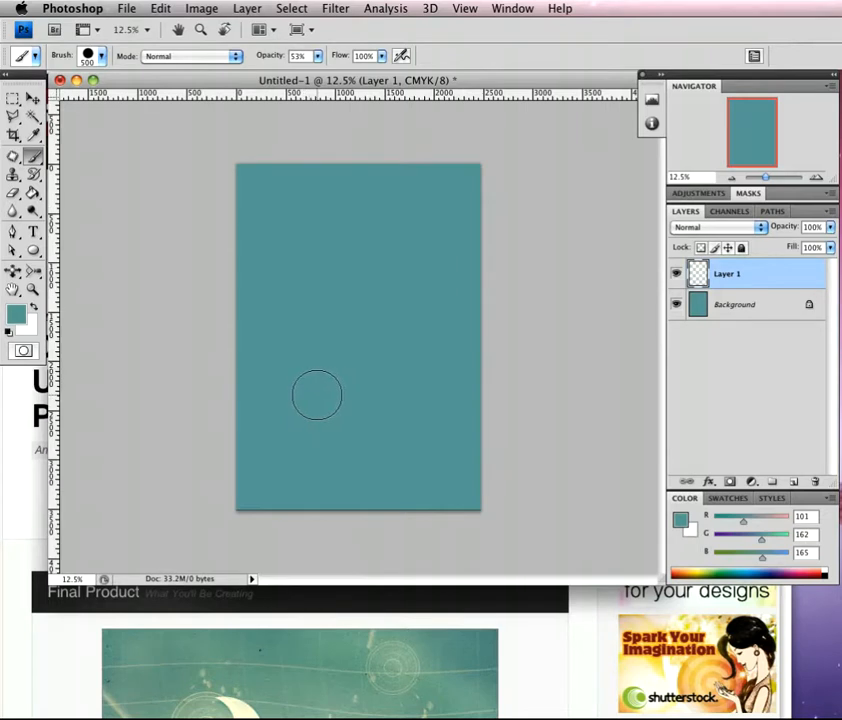
pyautogui.click(15, 314)
pyautogui.moveTo(352, 338); pyautogui.dragTo(313, 338)
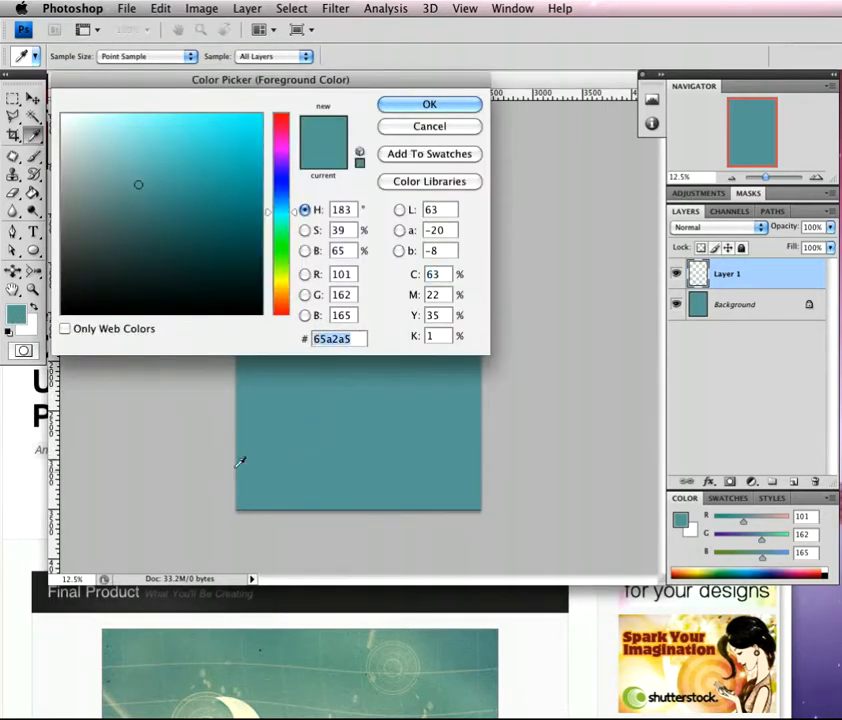
pyautogui.write('a0')
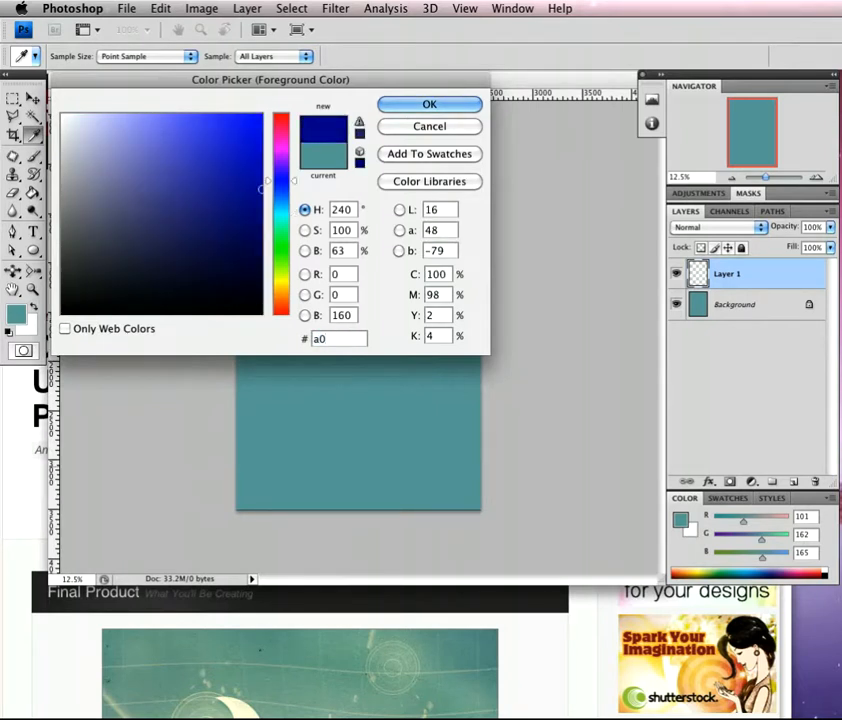
pyautogui.write('d269')
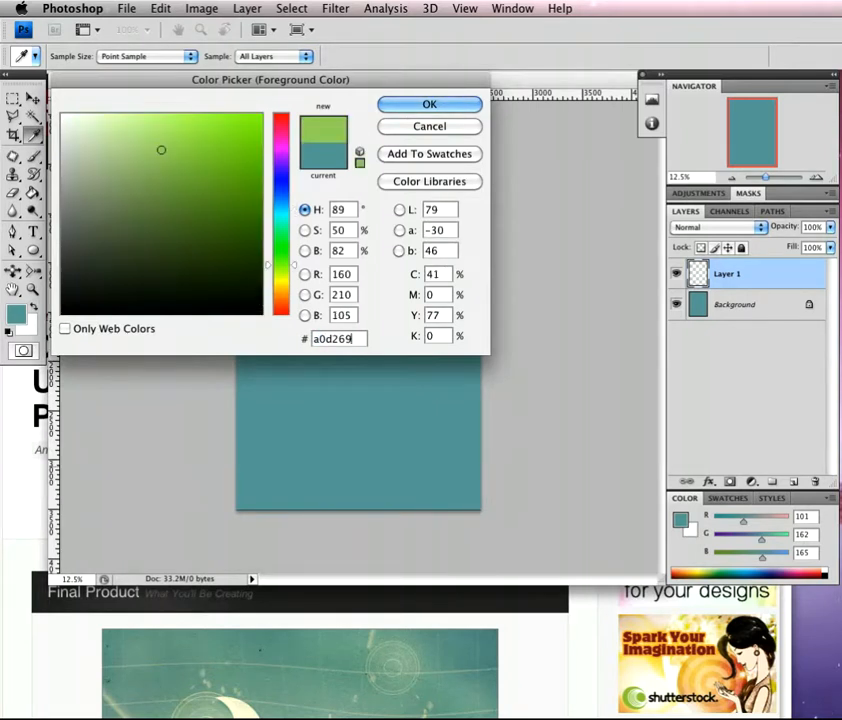
pyautogui.click(421, 108)
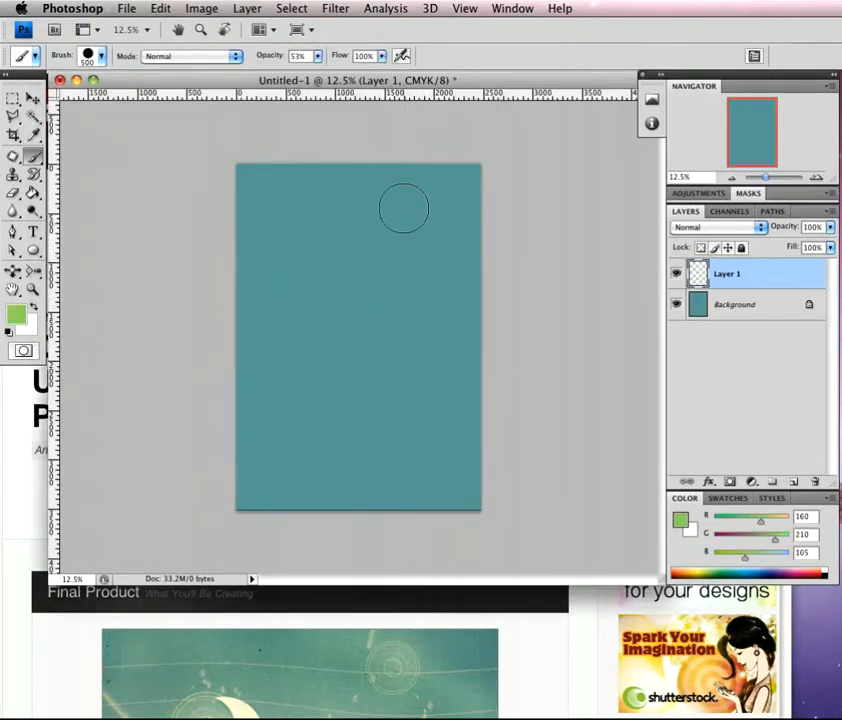
# Step: Undo a trial brush stroke on the new layer and lighten the foreground color to #c2e79a
pyautogui.moveTo(395, 212)
pyautogui.mouseDown()
pyautogui.moveTo(367, 278)
pyautogui.moveTo(287, 318)
pyautogui.mouseUp()
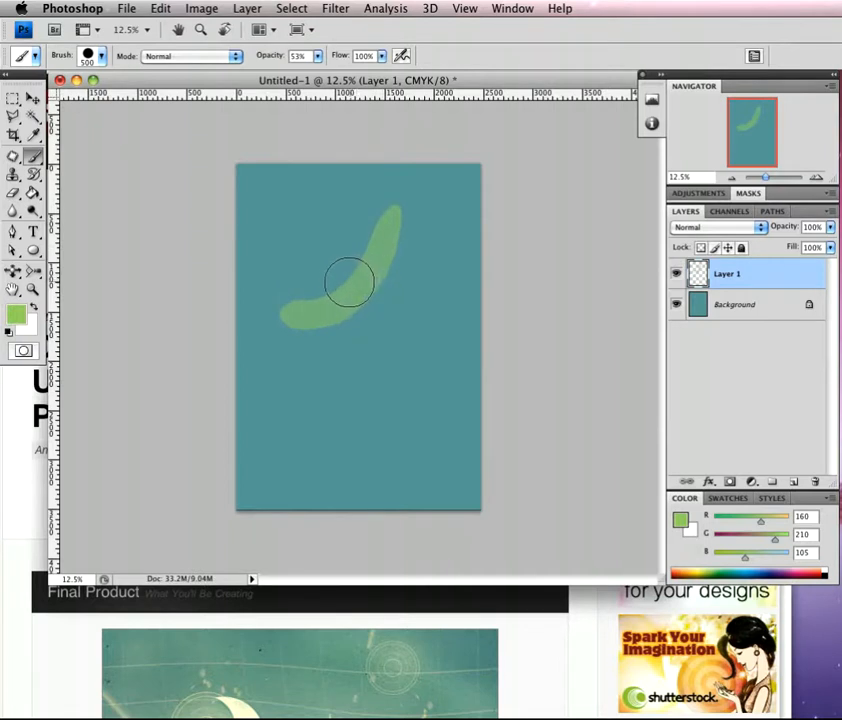
pyautogui.press('super+z')
pyautogui.click(15, 315)
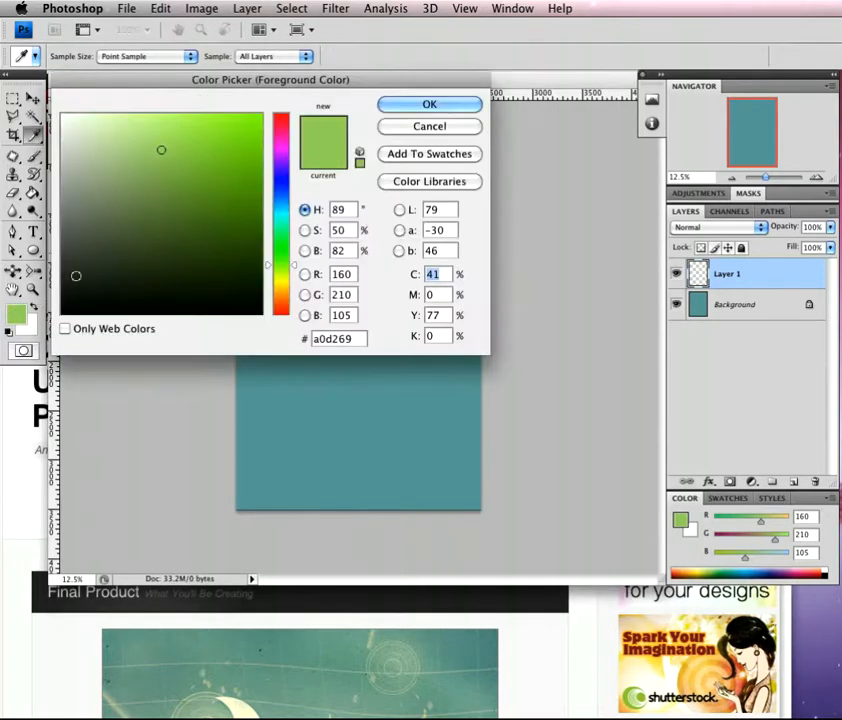
pyautogui.moveTo(133, 139); pyautogui.dragTo(128, 132)
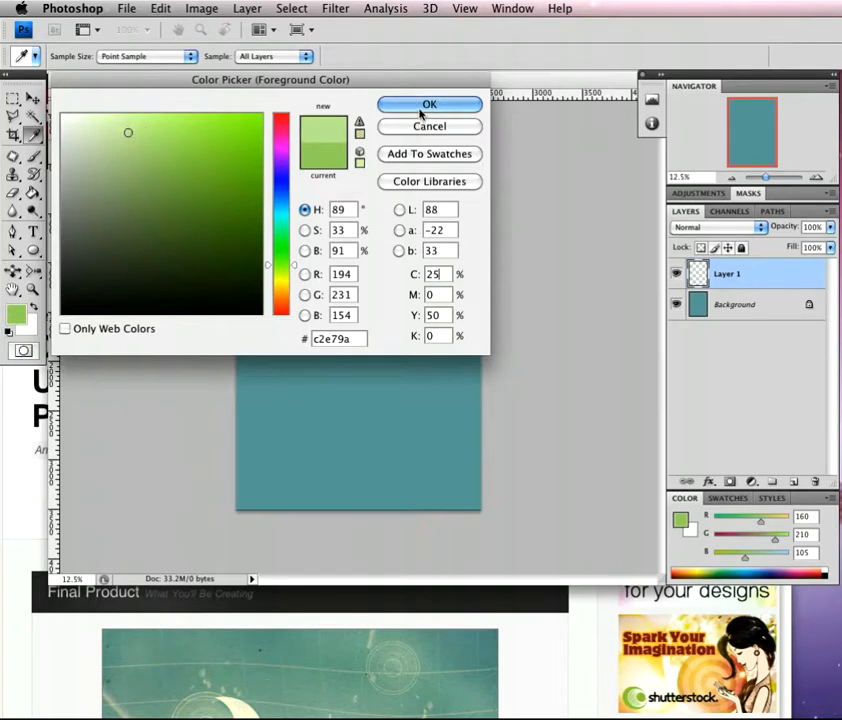
pyautogui.click(425, 106)
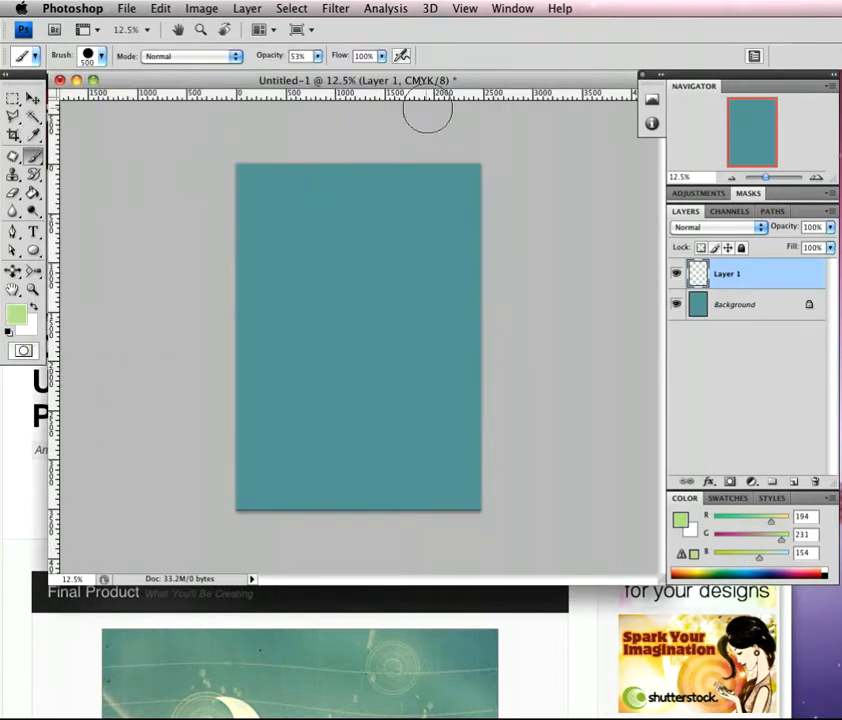
# Step: Set the brush hardness to 0% and undo a curved trial stroke made with it on the new layer
pyautogui.click(102, 57)
pyautogui.moveTo(174, 152); pyautogui.dragTo(13, 151)
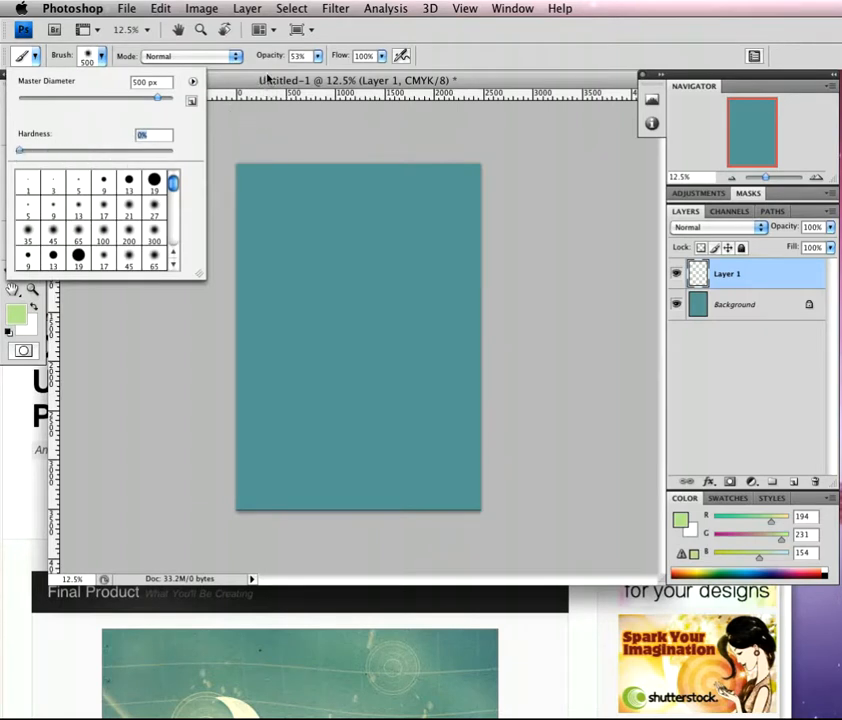
pyautogui.click(296, 82)
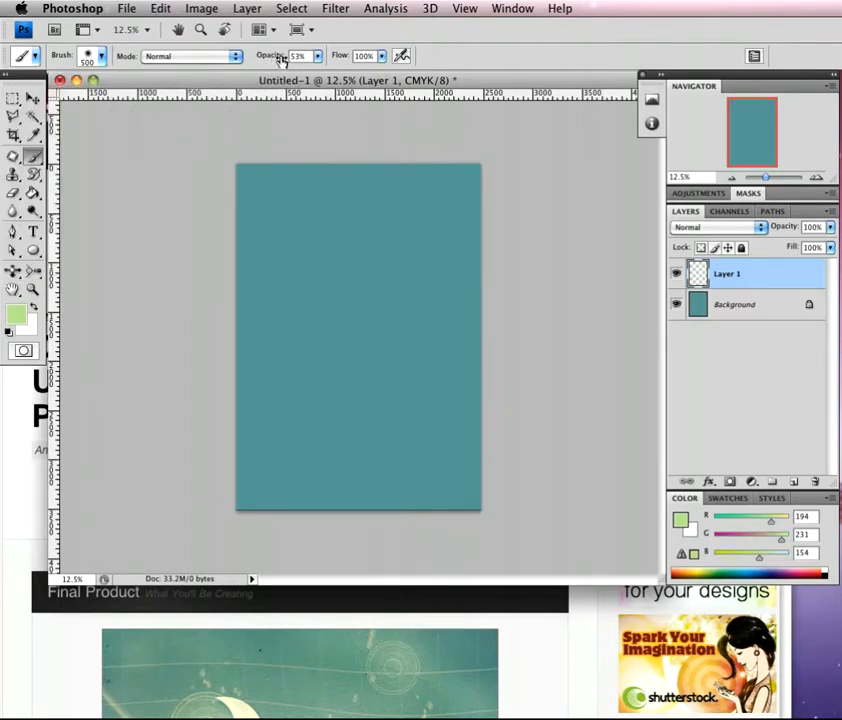
pyautogui.moveTo(357, 213)
pyautogui.mouseDown()
pyautogui.moveTo(227, 318)
pyautogui.moveTo(236, 322)
pyautogui.mouseUp()
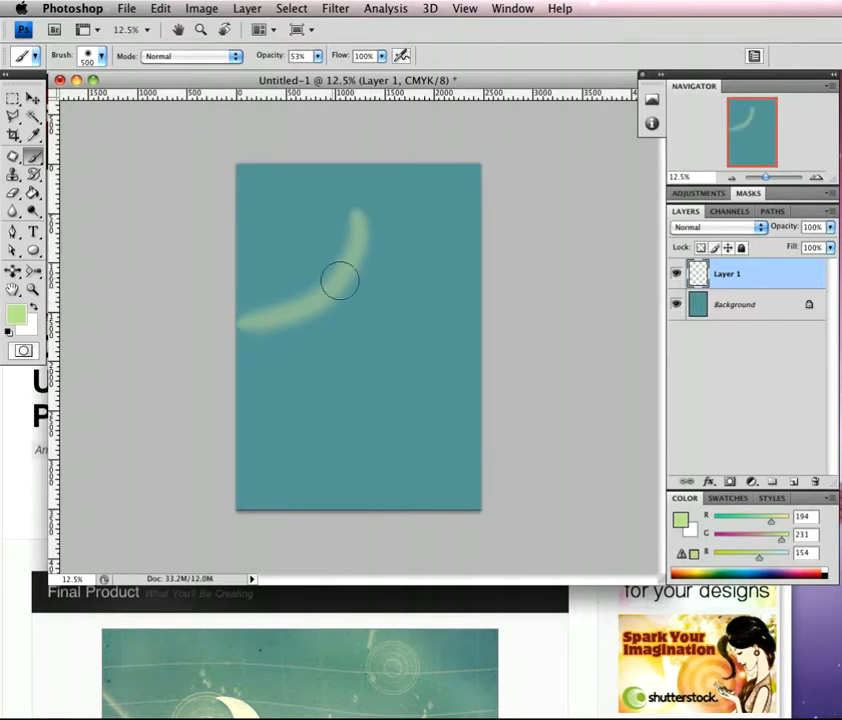
pyautogui.press('super+z')
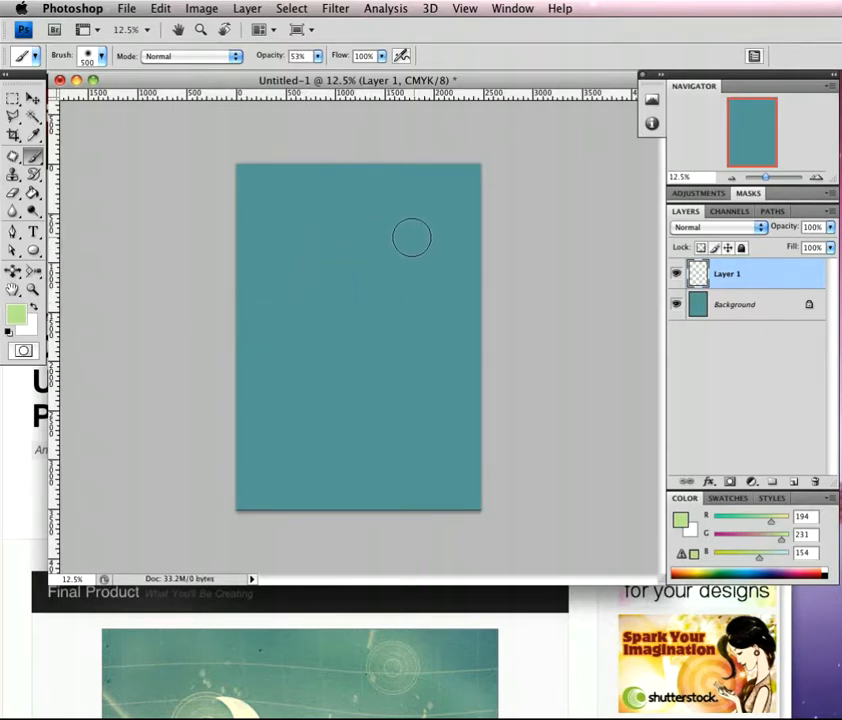
# Step: Enlarge the soft brush to 1400 px and paint broad light-green strokes across most of the poster on Layer 1
pyautogui.press(']')
pyautogui.press(']')
pyautogui.press(']')
pyautogui.press(']')
pyautogui.press(']')
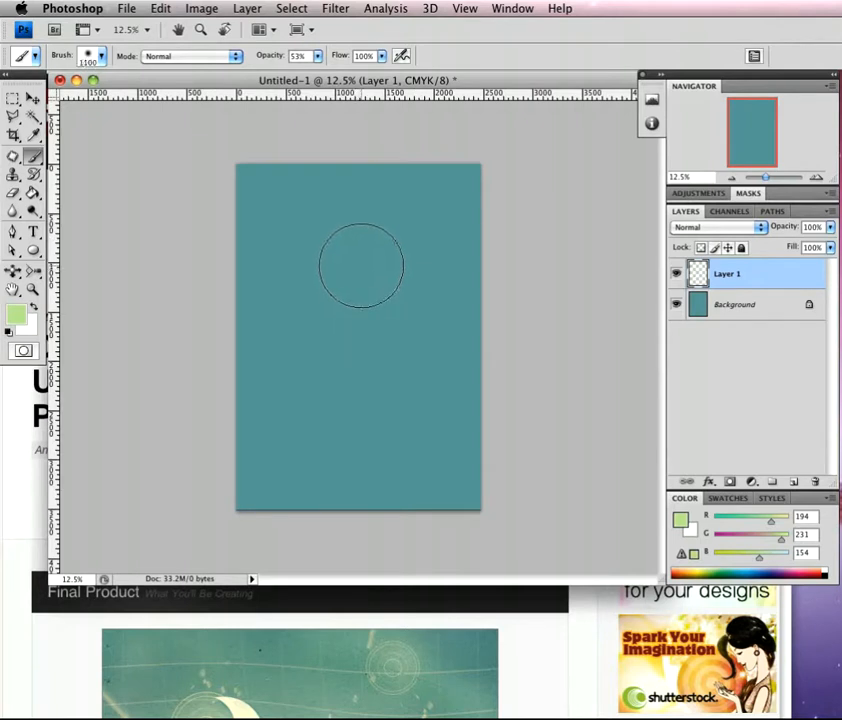
pyautogui.press(']')
pyautogui.press(']')
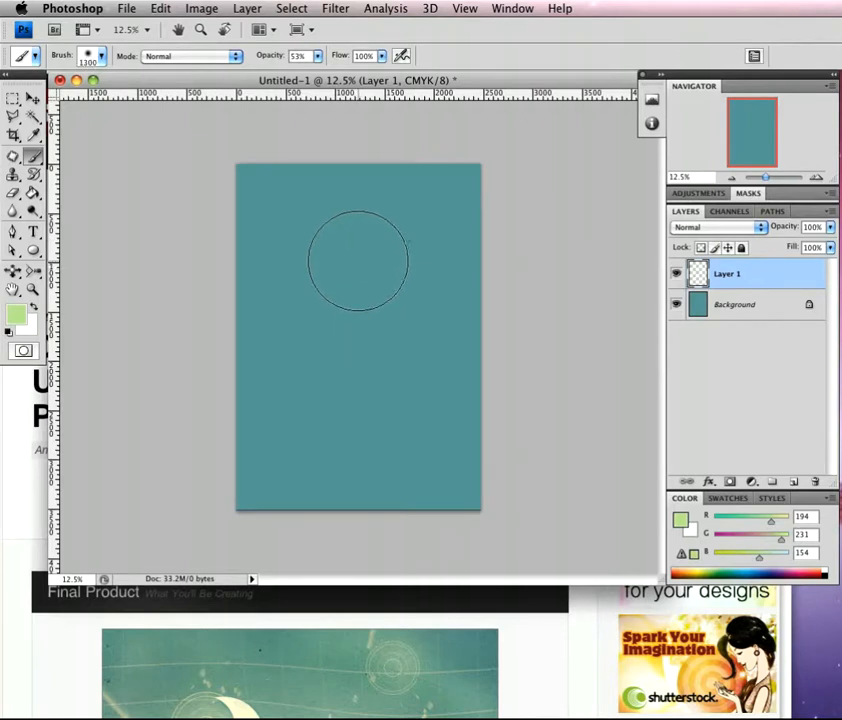
pyautogui.press(']')
pyautogui.press(']')
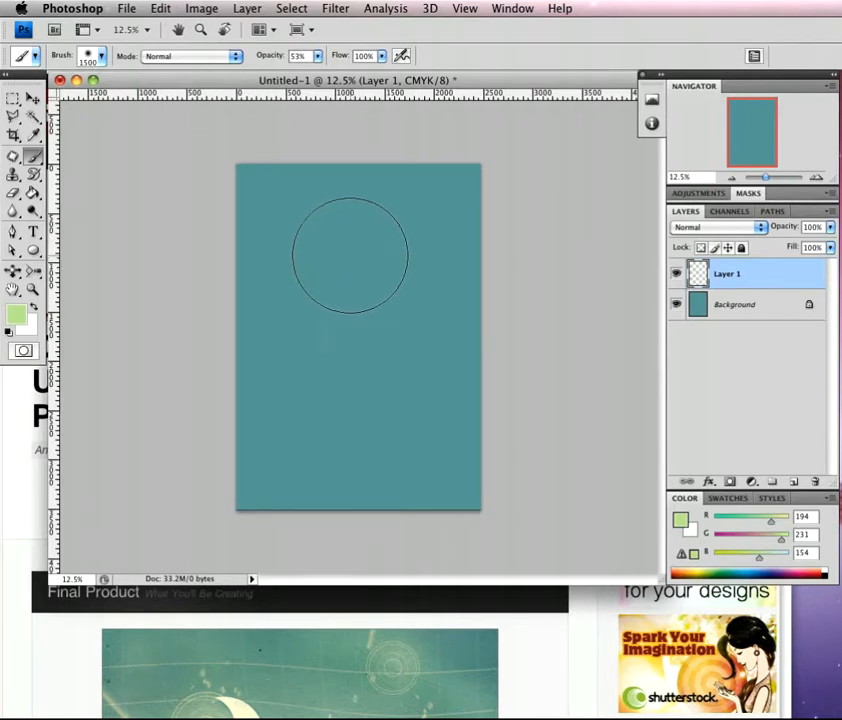
pyautogui.press('[')
pyautogui.moveTo(327, 186)
pyautogui.mouseDown()
pyautogui.moveTo(318, 412)
pyautogui.moveTo(333, 282)
pyautogui.moveTo(323, 344)
pyautogui.moveTo(363, 340)
pyautogui.mouseUp()
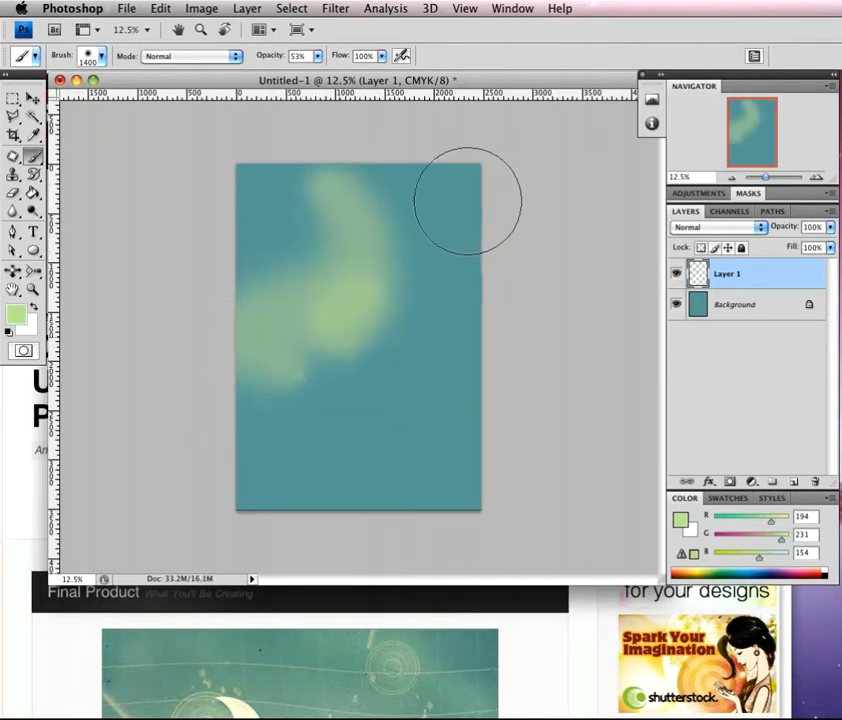
pyautogui.moveTo(467, 201); pyautogui.dragTo(455, 240)
pyautogui.moveTo(378, 296)
pyautogui.mouseDown()
pyautogui.moveTo(529, 479)
pyautogui.moveTo(334, 550)
pyautogui.moveTo(197, 445)
pyautogui.moveTo(194, 335)
pyautogui.moveTo(337, 386)
pyautogui.moveTo(440, 379)
pyautogui.moveTo(447, 447)
pyautogui.moveTo(464, 376)
pyautogui.mouseUp()
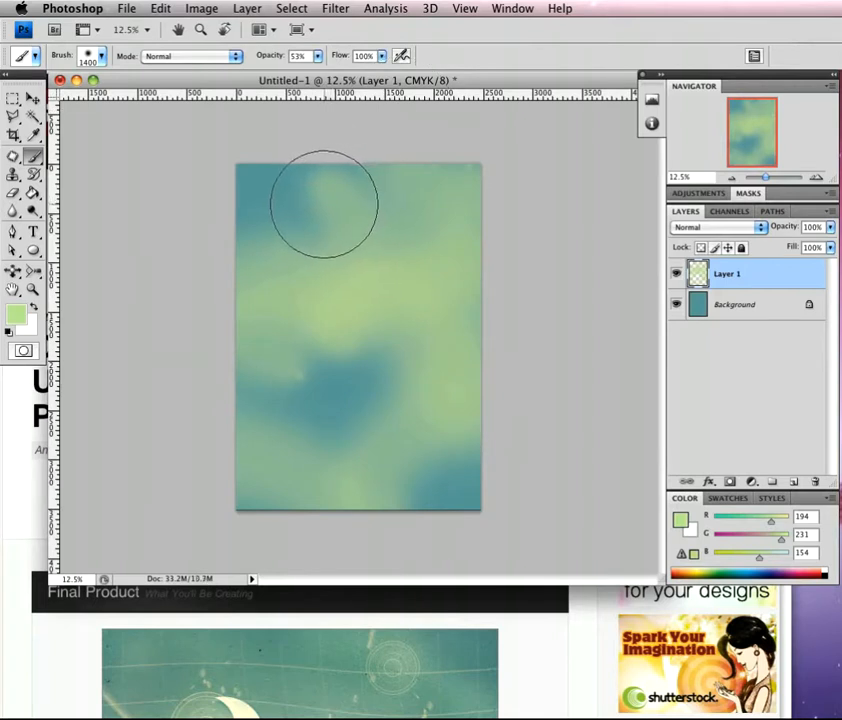
# Step: Reduce the brush to 700 px and paint smaller light-green strokes over teal areas in the poster's lower-left and upper-left parts
pyautogui.press('[')
pyautogui.press('[')
pyautogui.press('[')
pyautogui.press('[')
pyautogui.press('[')
pyautogui.press('[')
pyautogui.press('[')
pyautogui.moveTo(203, 355)
pyautogui.mouseDown()
pyautogui.moveTo(291, 470)
pyautogui.moveTo(329, 423)
pyautogui.moveTo(374, 390)
pyautogui.mouseUp()
pyautogui.moveTo(298, 241)
pyautogui.mouseDown()
pyautogui.moveTo(299, 193)
pyautogui.moveTo(218, 192)
pyautogui.mouseUp()
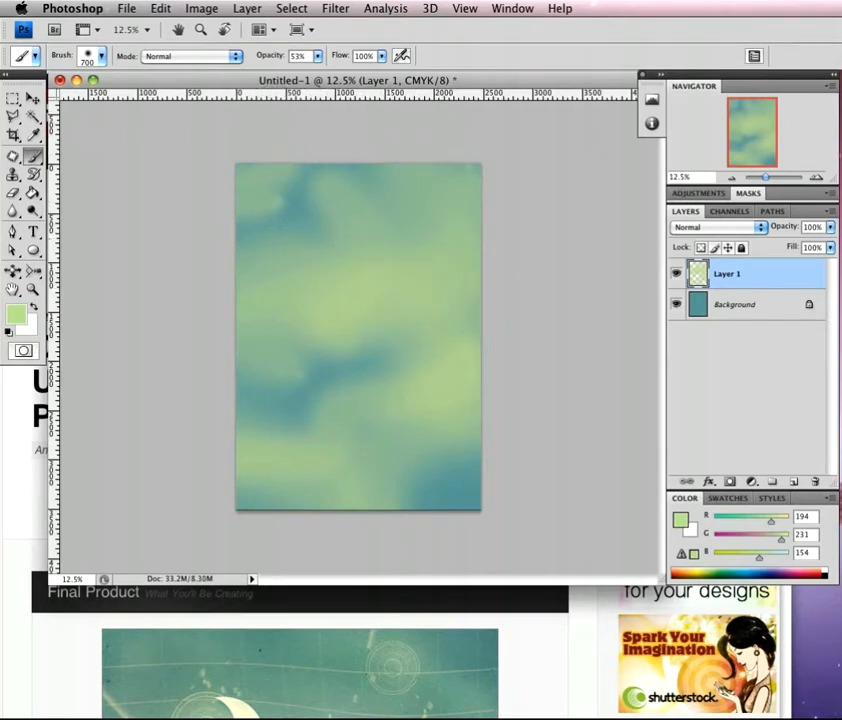
# Step: Change the foreground color to the brighter green #c9f993 and paint more soft strokes across the middle and lower poster
pyautogui.click(14, 316)
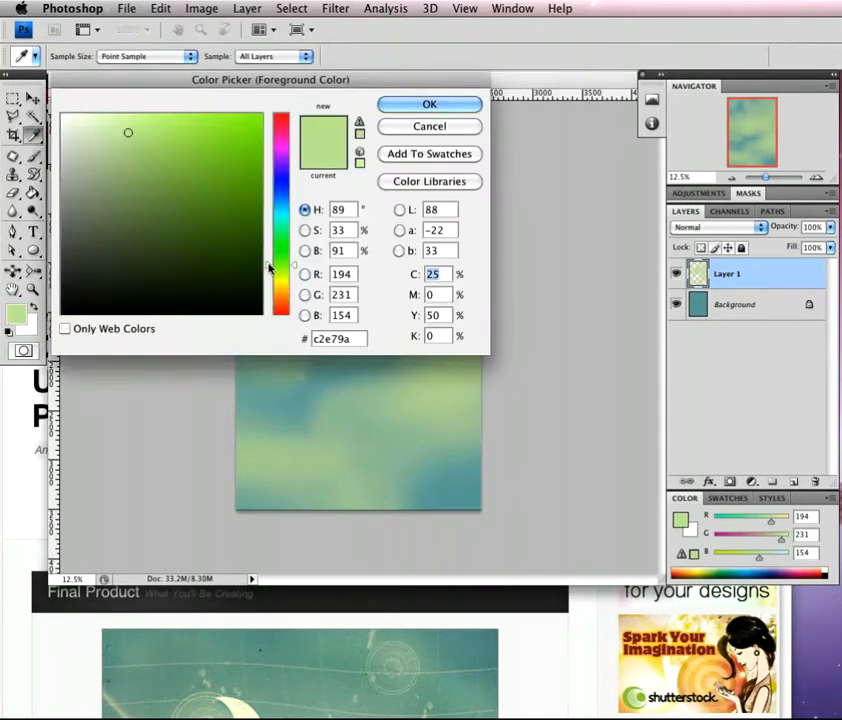
pyautogui.moveTo(120, 132); pyautogui.dragTo(143, 119)
pyautogui.click(413, 113)
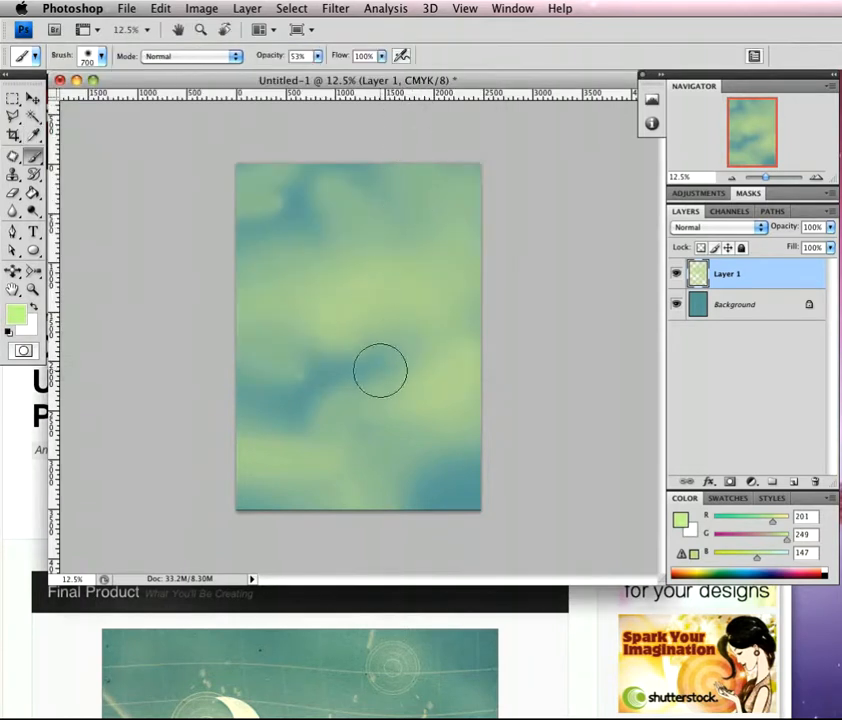
pyautogui.moveTo(475, 323); pyautogui.dragTo(353, 348)
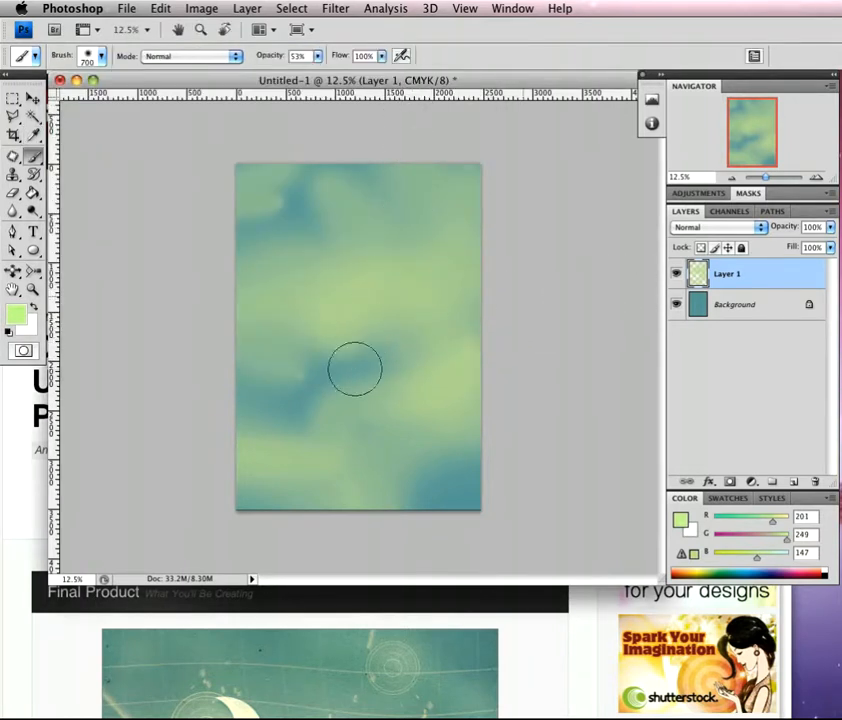
pyautogui.moveTo(216, 263)
pyautogui.mouseDown()
pyautogui.moveTo(344, 256)
pyautogui.moveTo(348, 301)
pyautogui.mouseUp()
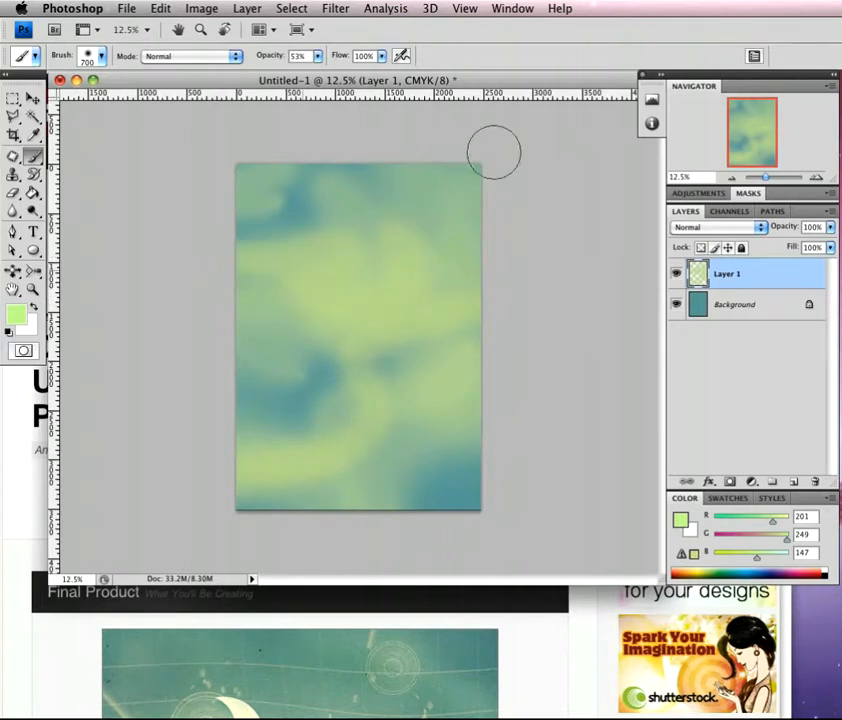
# Step: Set the foreground color to pale green #e4ffc6, enlarge the brush to 1100 px and paint soft highlights over the poster
pyautogui.click(14, 319)
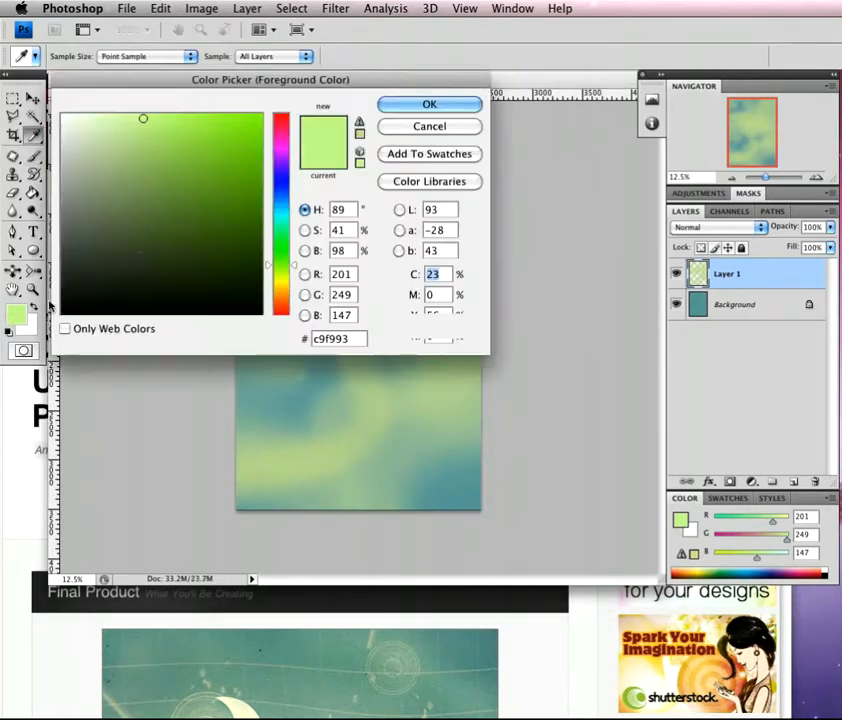
pyautogui.moveTo(96, 130)
pyautogui.mouseDown()
pyautogui.moveTo(96, 115)
pyautogui.moveTo(107, 114)
pyautogui.mouseUp()
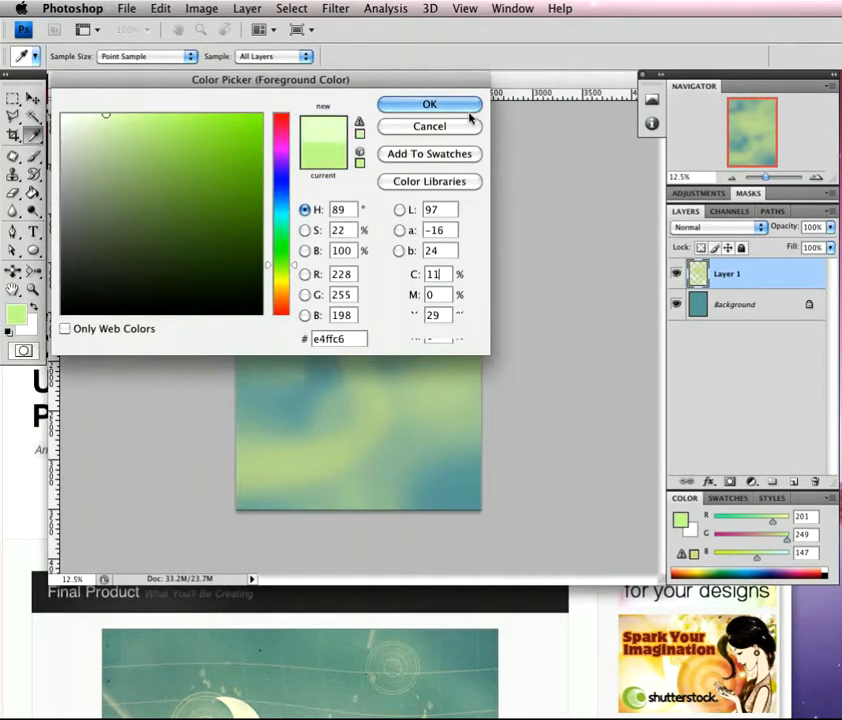
pyautogui.click(429, 104)
pyautogui.press(']')
pyautogui.press(']')
pyautogui.press(']')
pyautogui.moveTo(227, 383)
pyautogui.mouseDown()
pyautogui.moveTo(310, 377)
pyautogui.moveTo(376, 336)
pyautogui.moveTo(436, 339)
pyautogui.moveTo(480, 302)
pyautogui.moveTo(413, 196)
pyautogui.moveTo(409, 172)
pyautogui.moveTo(351, 226)
pyautogui.moveTo(278, 242)
pyautogui.moveTo(480, 302)
pyautogui.moveTo(509, 294)
pyautogui.moveTo(430, 352)
pyautogui.moveTo(371, 378)
pyautogui.moveTo(413, 428)
pyautogui.moveTo(416, 450)
pyautogui.moveTo(379, 394)
pyautogui.moveTo(454, 461)
pyautogui.moveTo(525, 469)
pyautogui.moveTo(422, 490)
pyautogui.moveTo(362, 454)
pyautogui.moveTo(316, 494)
pyautogui.moveTo(134, 512)
pyautogui.moveTo(214, 442)
pyautogui.moveTo(276, 244)
pyautogui.moveTo(311, 184)
pyautogui.moveTo(304, 174)
pyautogui.moveTo(220, 225)
pyautogui.moveTo(126, 253)
pyautogui.moveTo(249, 215)
pyautogui.mouseUp()
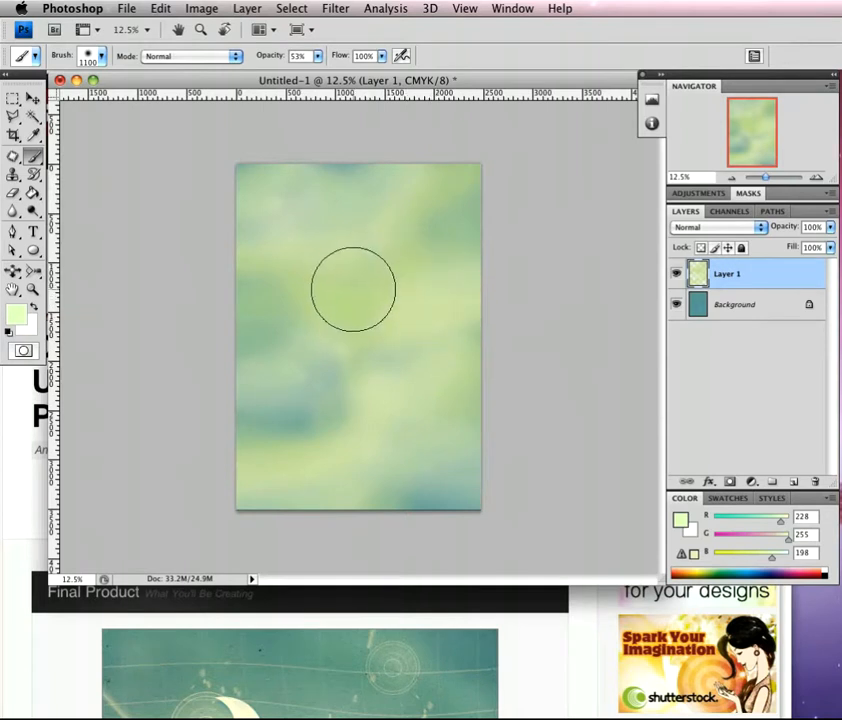
# Step: Apply a Gaussian Blur with a 51.2-pixel radius to Layer 1 and lower the layer's opacity to 68%
pyautogui.click(337, 8)
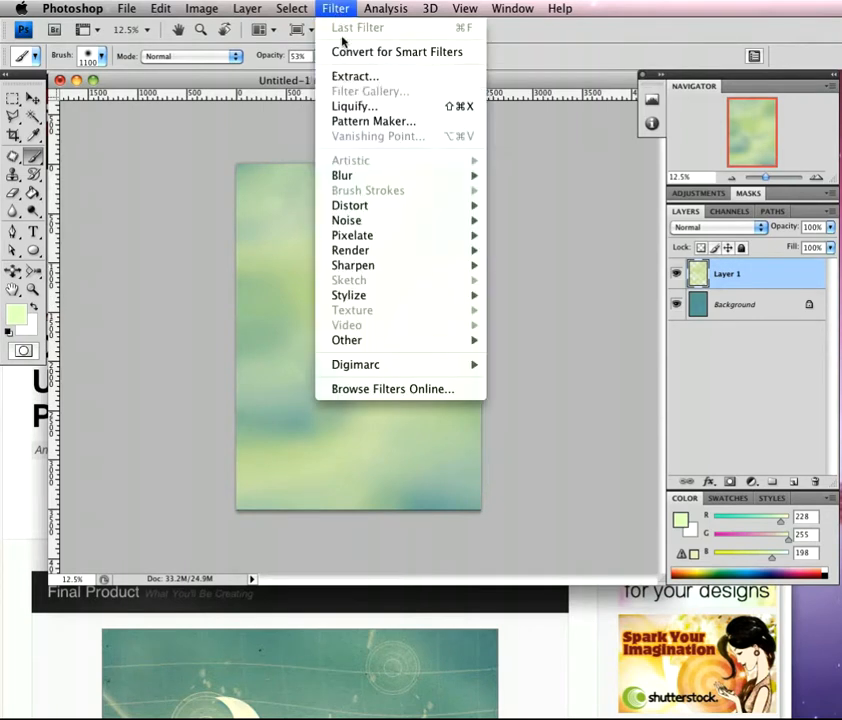
pyautogui.moveTo(376, 180)
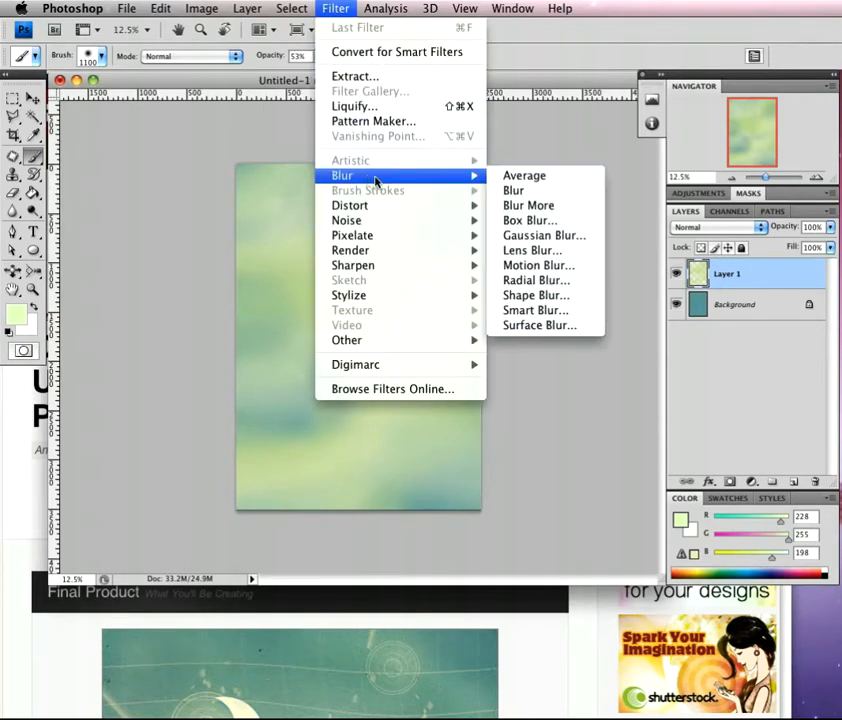
pyautogui.click(548, 236)
pyautogui.moveTo(118, 80); pyautogui.dragTo(147, 82)
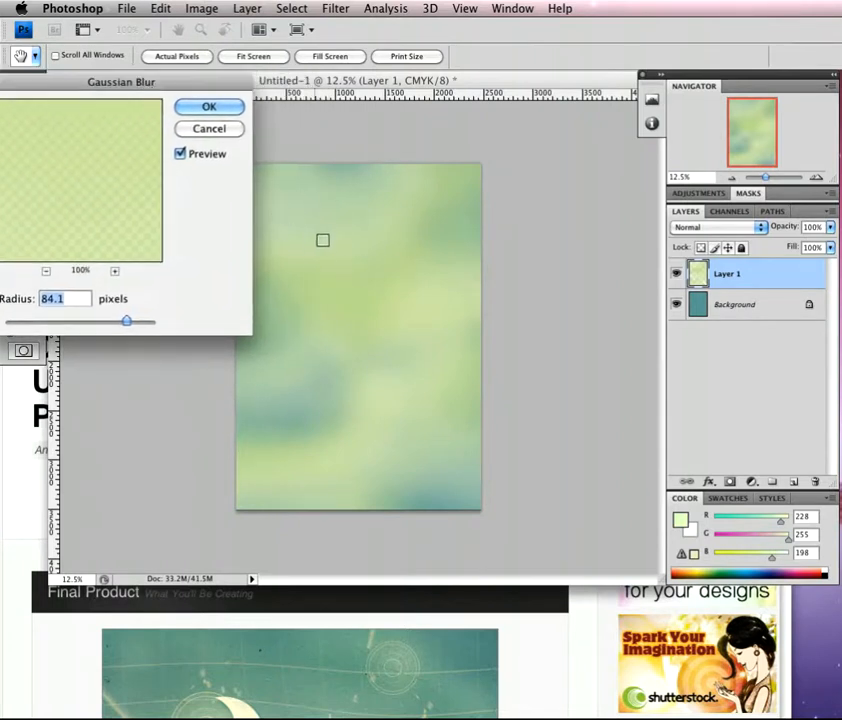
pyautogui.moveTo(128, 323); pyautogui.dragTo(100, 325)
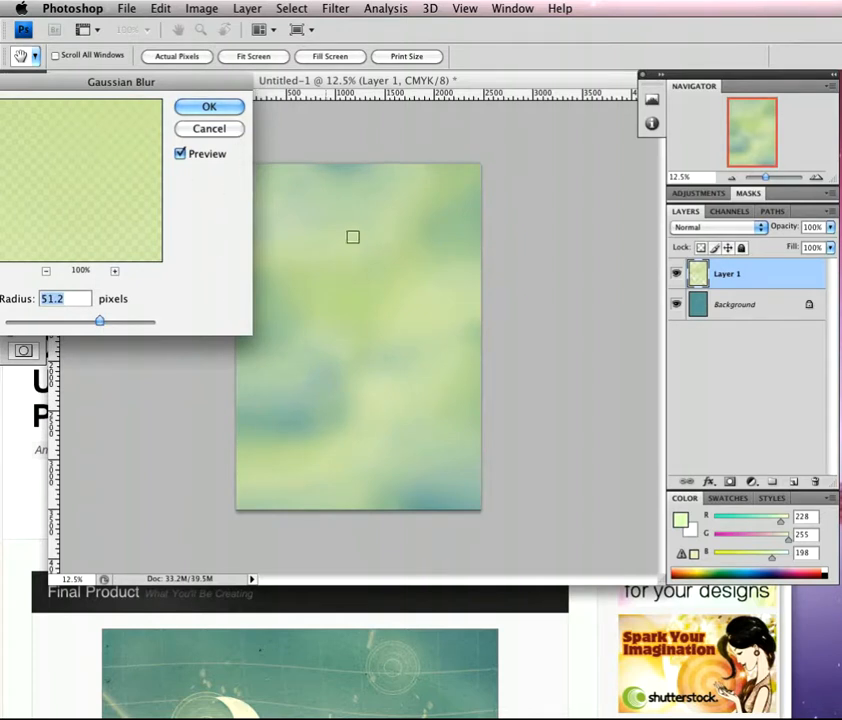
pyautogui.click(218, 110)
pyautogui.moveTo(780, 227)
pyautogui.mouseDown()
pyautogui.moveTo(760, 230)
pyautogui.moveTo(778, 233)
pyautogui.mouseUp()
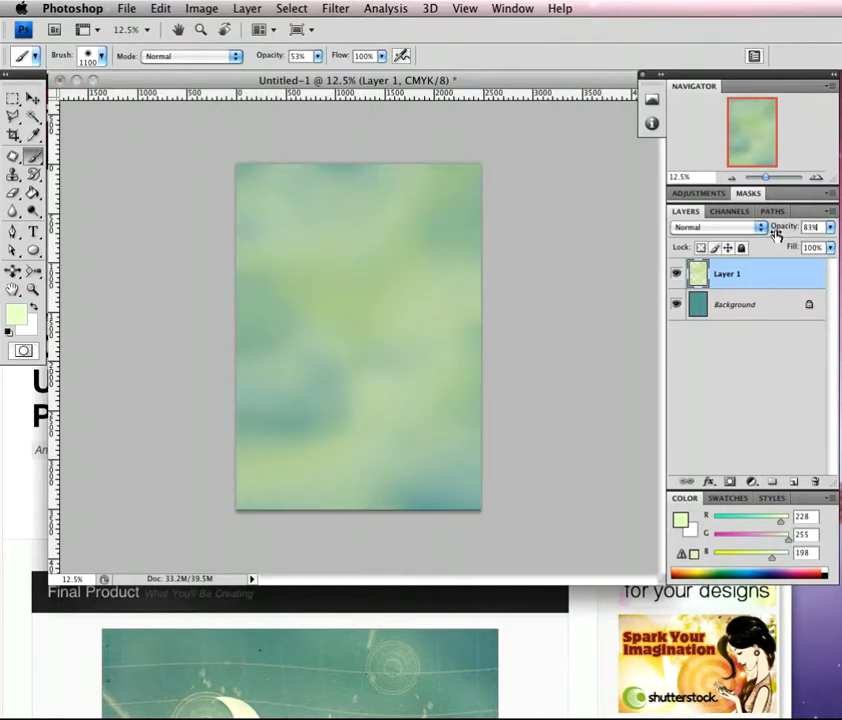
pyautogui.moveTo(774, 233); pyautogui.dragTo(771, 234)
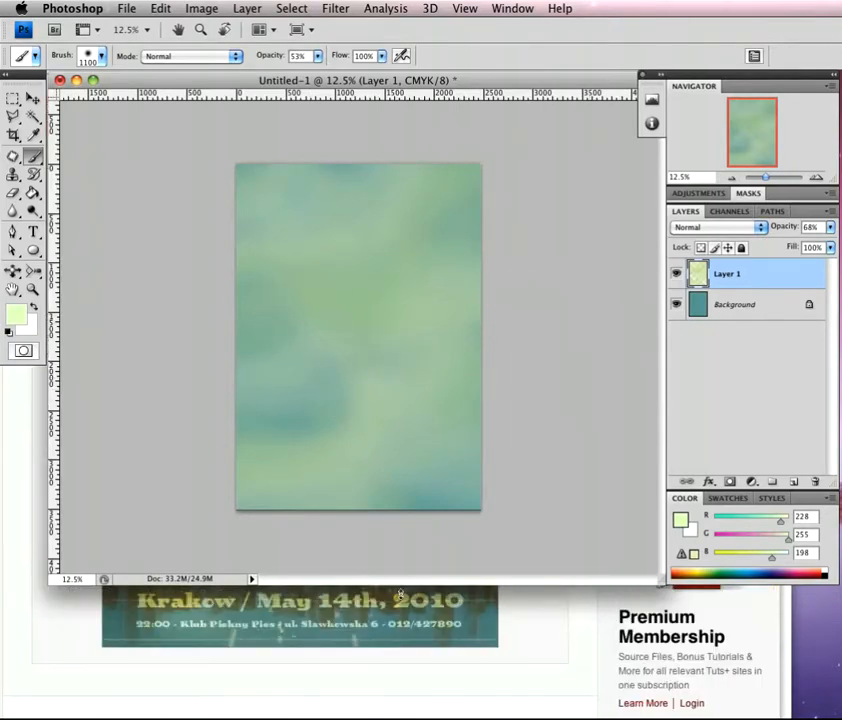
# Step: Switch to Chrome to examine the finished poster in the tutorial and return to Photoshop
pyautogui.click(547, 641)
pyautogui.moveTo(786, 127)
pyautogui.mouseDown()
pyautogui.moveTo(785, 113)
pyautogui.moveTo(786, 126)
pyautogui.mouseUp()
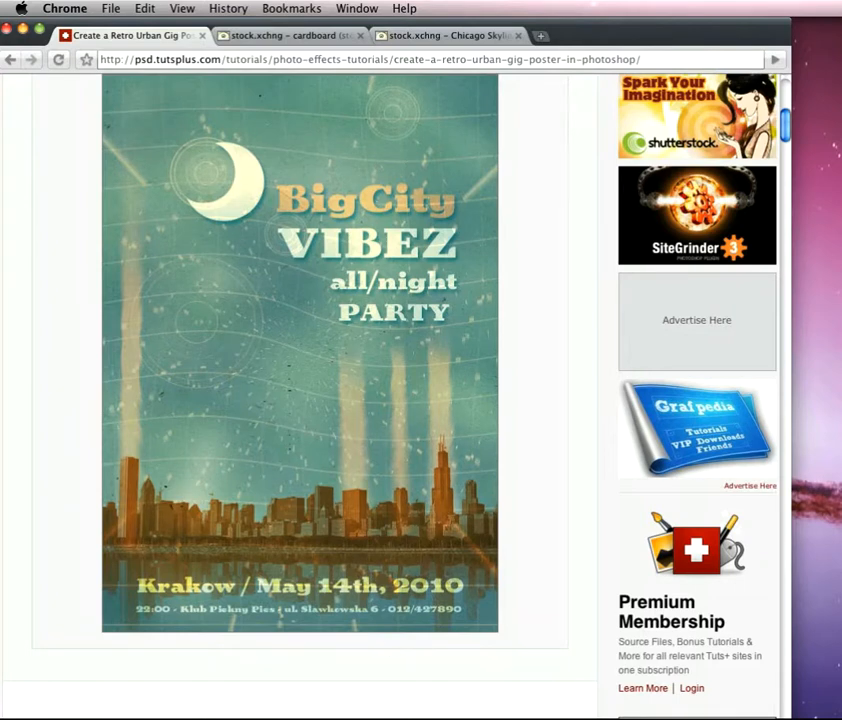
pyautogui.press('super+Tab')
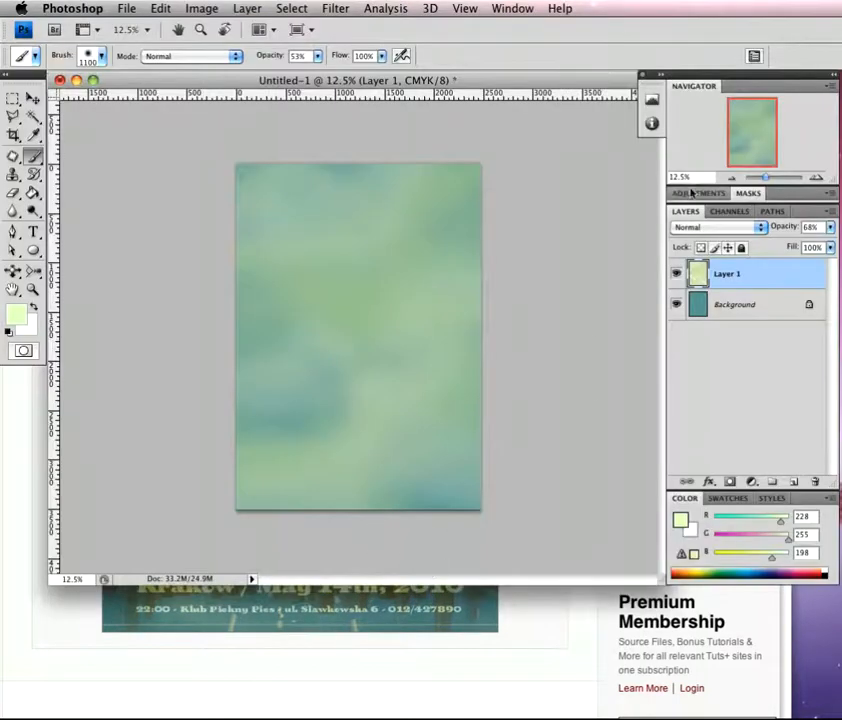
# Step: Select both Layer 1 and the Background and merge them into a single layer
pyautogui.doubleClick(777, 309)
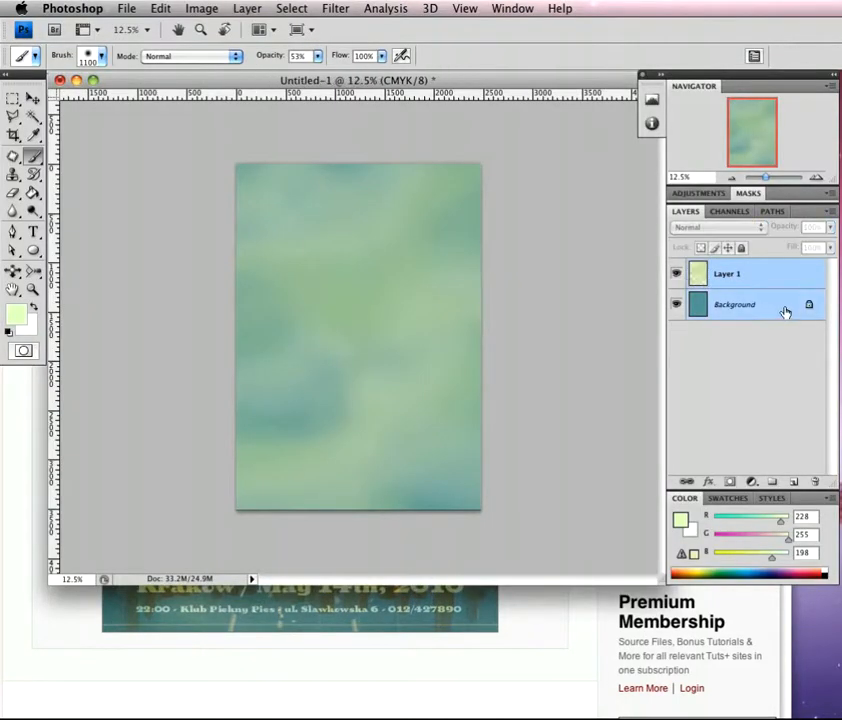
pyautogui.click(512, 222)
pyautogui.keyDown('shift'); pyautogui.click(772, 280); pyautogui.keyUp('shift')
pyautogui.press('super+e')
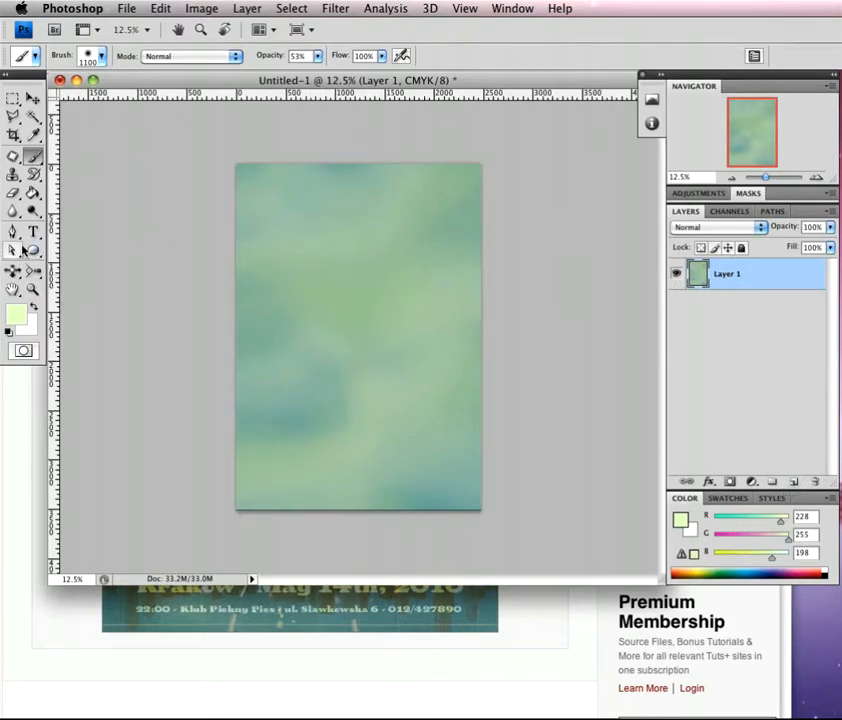
# Step: Set the foreground color to #fbf8cd and draw a circle about 770 px wide in the poster's upper area with the Ellipse tool
pyautogui.moveTo(31, 252); pyautogui.dragTo(116, 281)
pyautogui.click(16, 316)
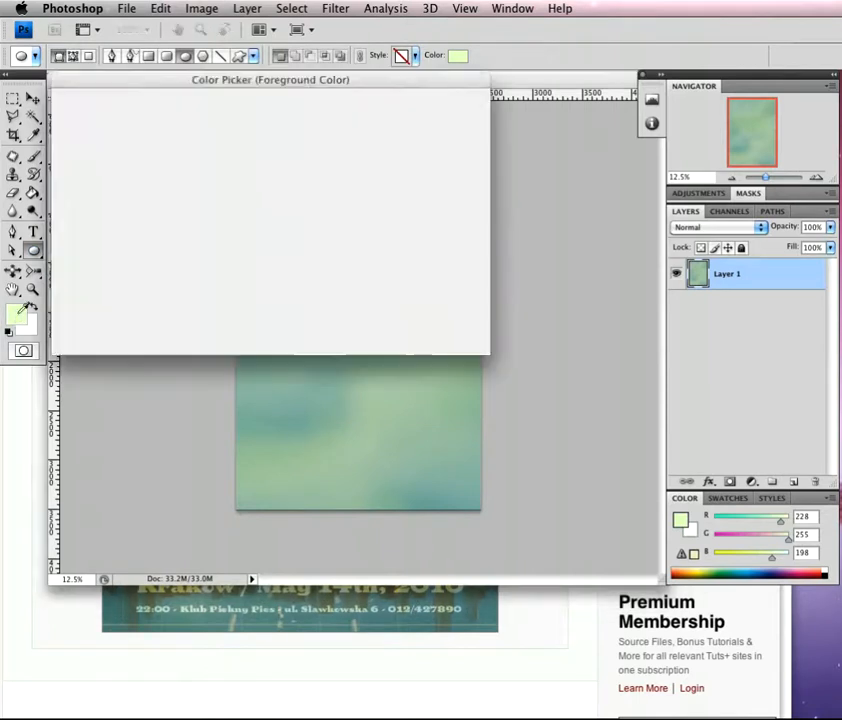
pyautogui.moveTo(326, 340); pyautogui.dragTo(312, 340)
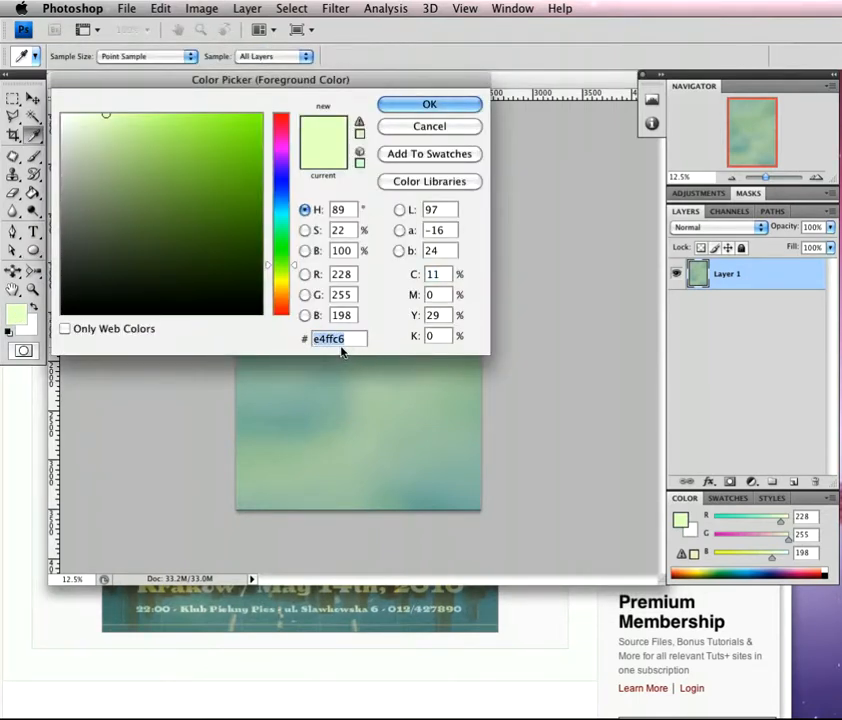
pyautogui.write('fbf8cd')
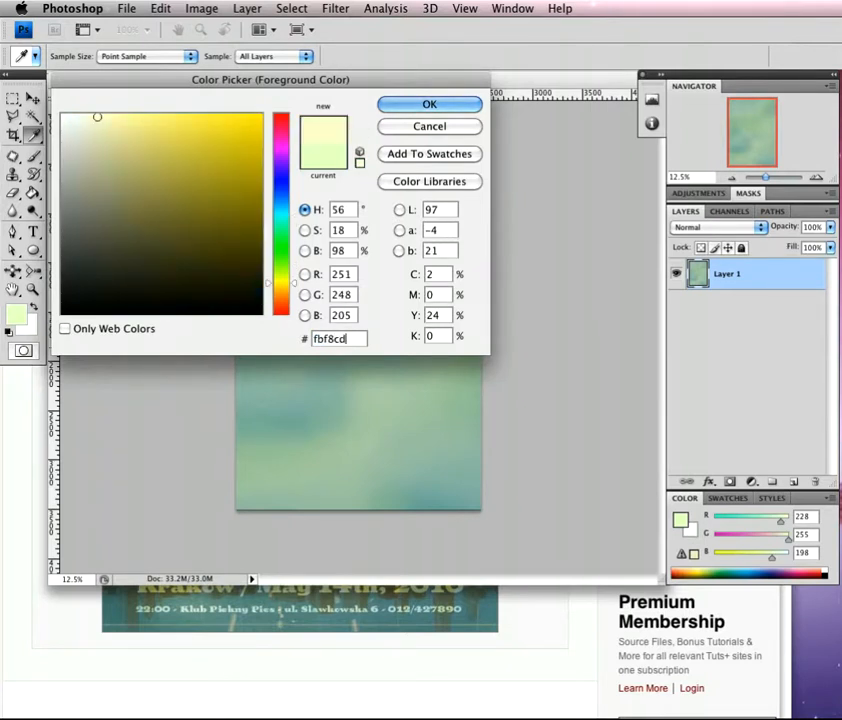
pyautogui.click(429, 105)
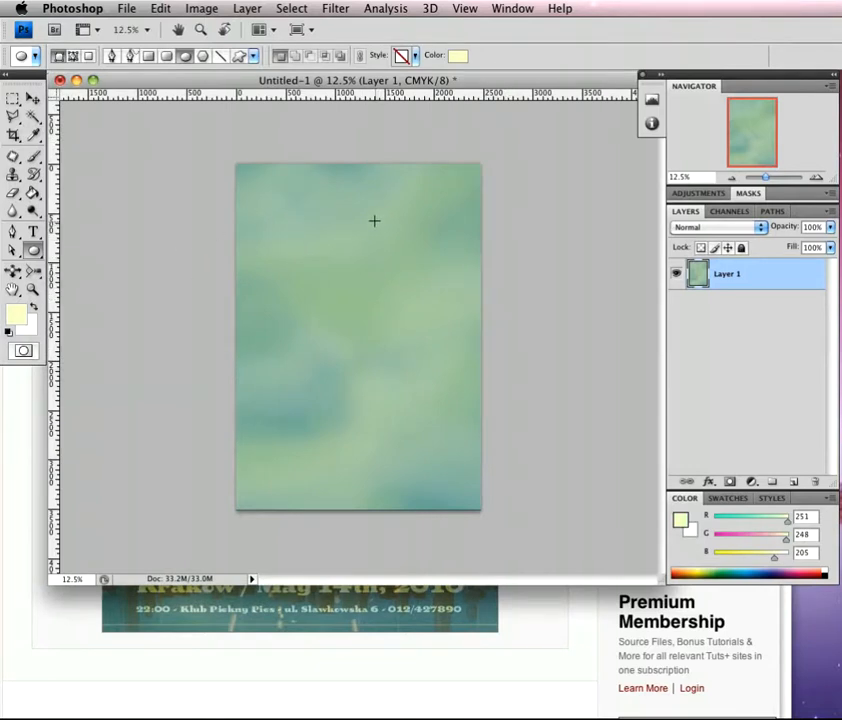
pyautogui.moveTo(338, 206); pyautogui.dragTo(418, 283)
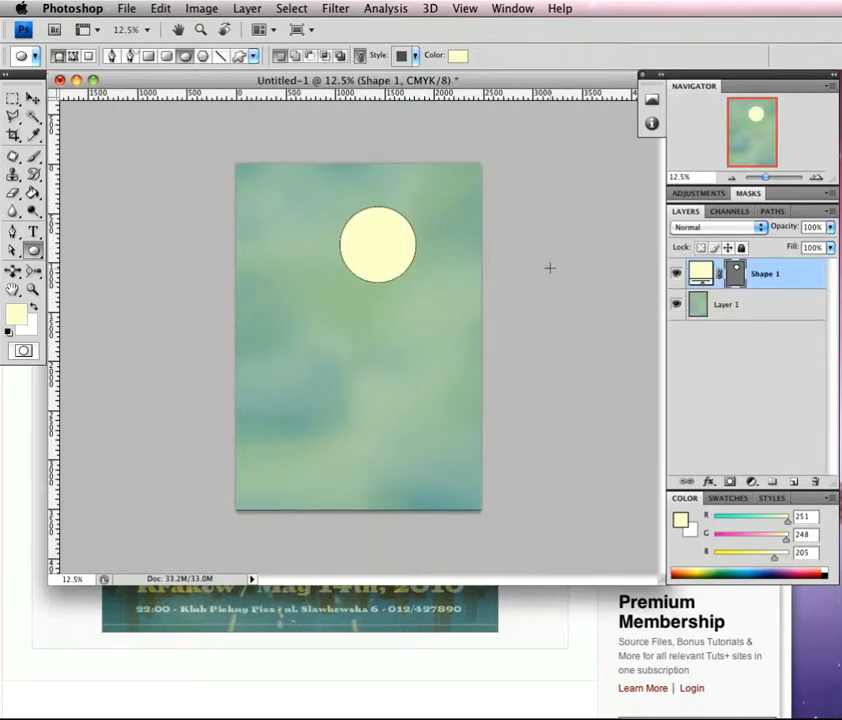
# Step: Add a 1 px outside Stroke in color #fbf8cd to the circle's shape layer
pyautogui.doubleClick(802, 279)
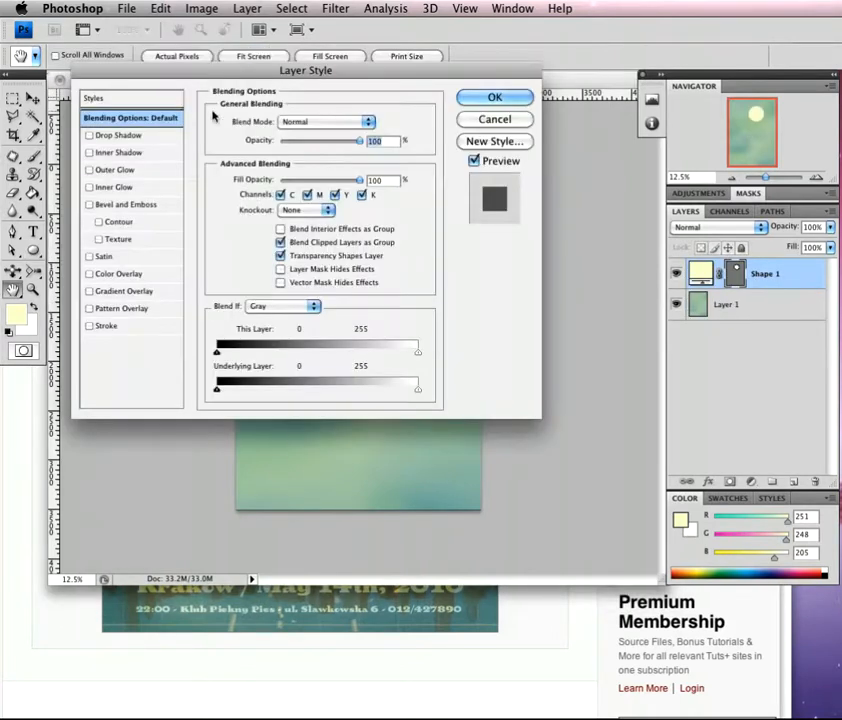
pyautogui.click(106, 326)
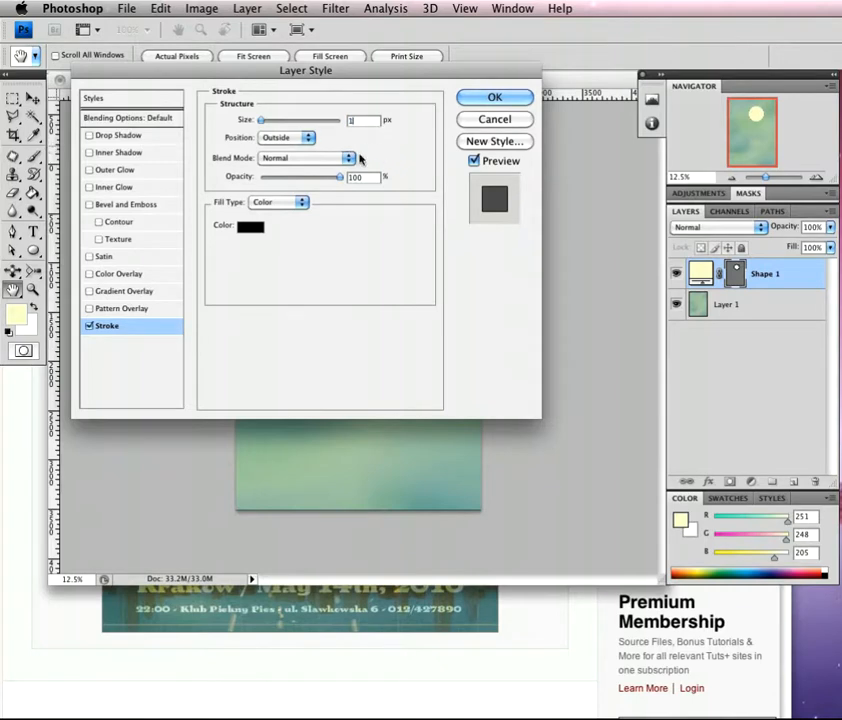
pyautogui.click(250, 227)
pyautogui.click(18, 312)
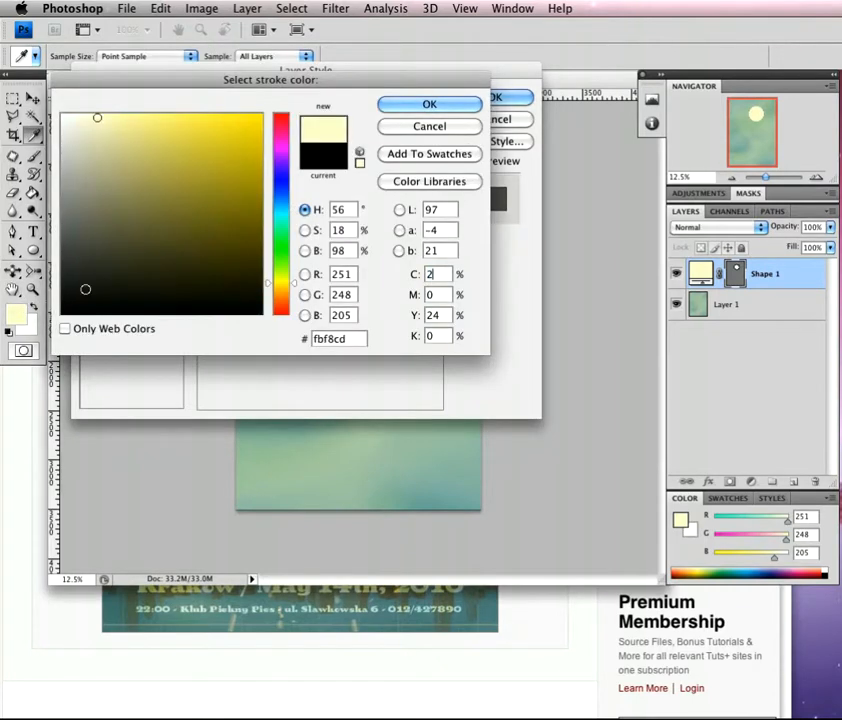
pyautogui.click(395, 112)
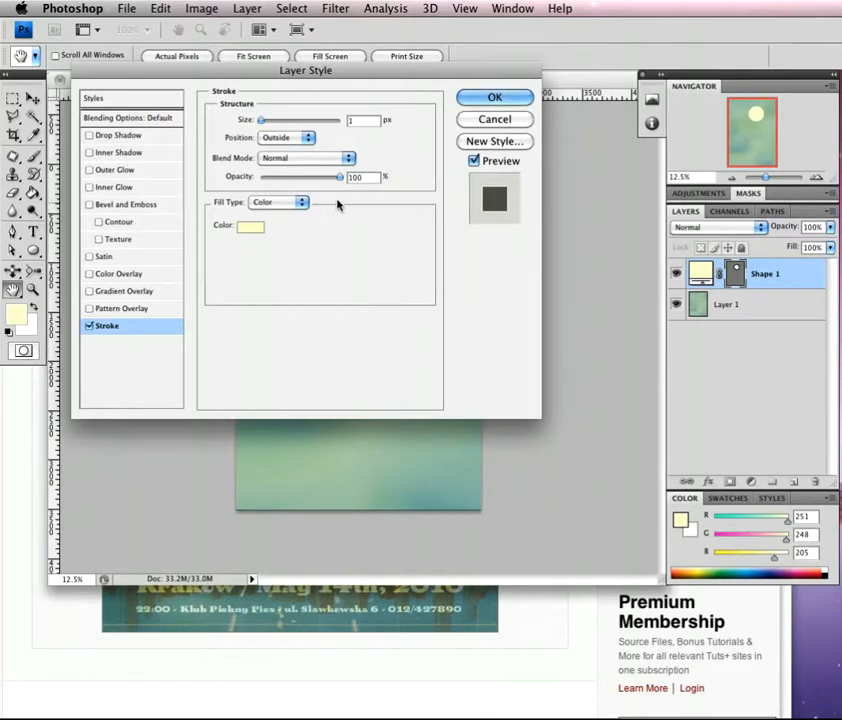
pyautogui.click(494, 99)
# Step: Set the circle's fill to 0%, select Layer 1 to check the thin outline, and reselect the Shape 1 layer
pyautogui.moveTo(792, 250)
pyautogui.mouseDown()
pyautogui.moveTo(699, 246)
pyautogui.moveTo(596, 295)
pyautogui.mouseUp()
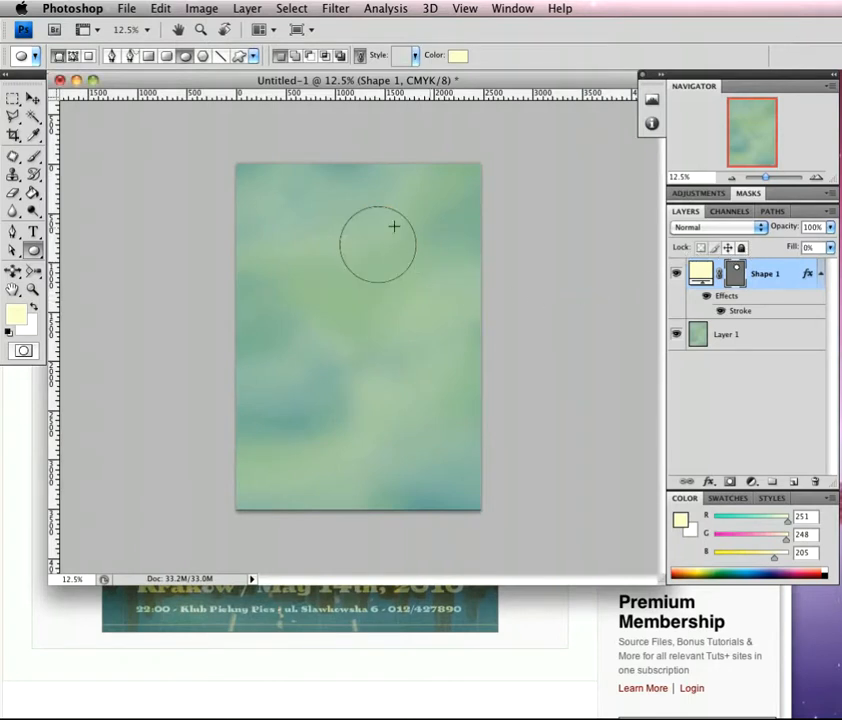
pyautogui.click(786, 338)
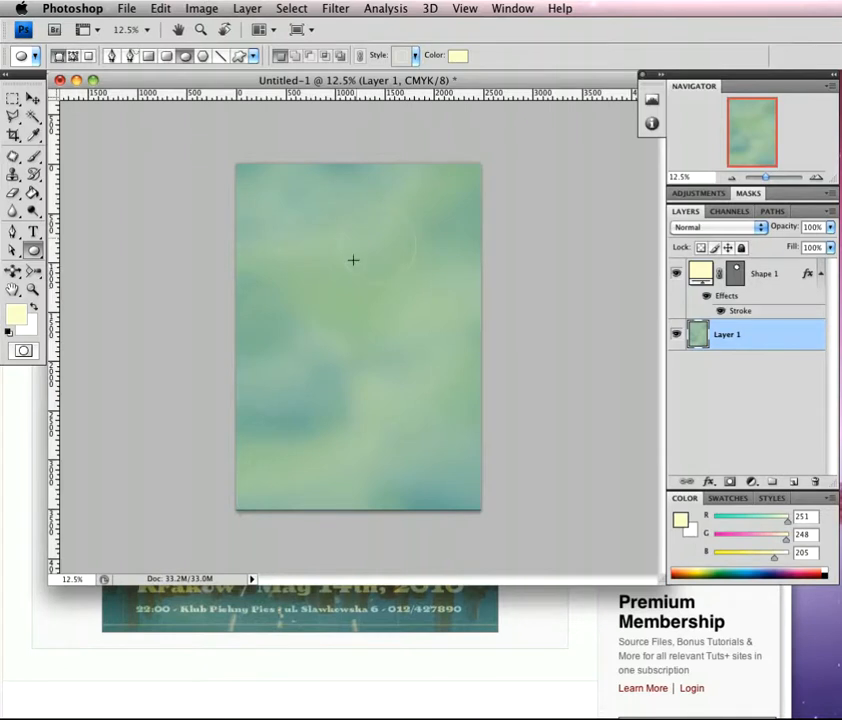
pyautogui.click(745, 283)
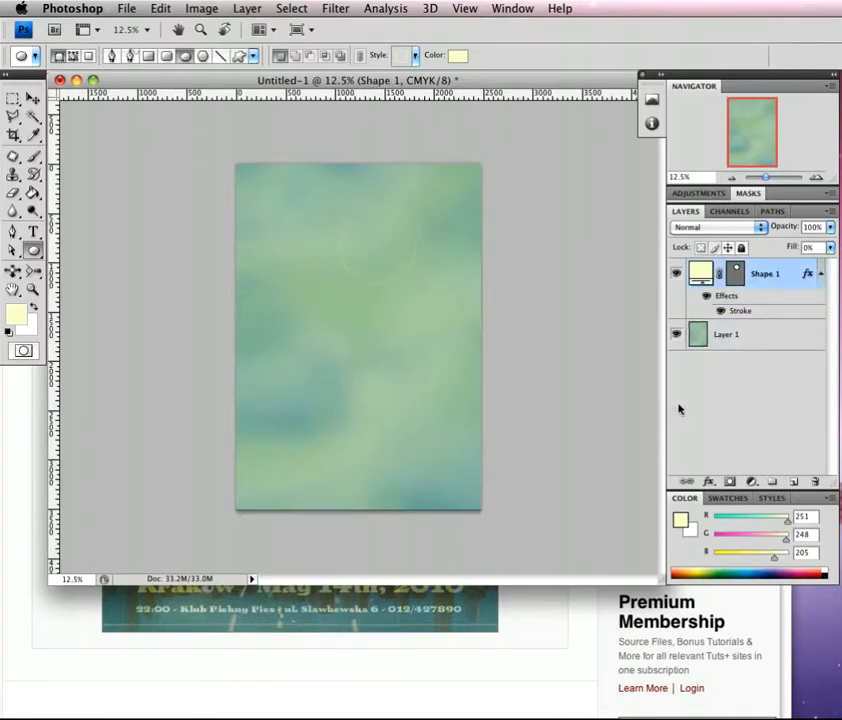
# Step: Duplicate the Shape 1 circle and scale the copy to about 86% around its centre
pyautogui.press('super+j')
pyautogui.press('super+t')
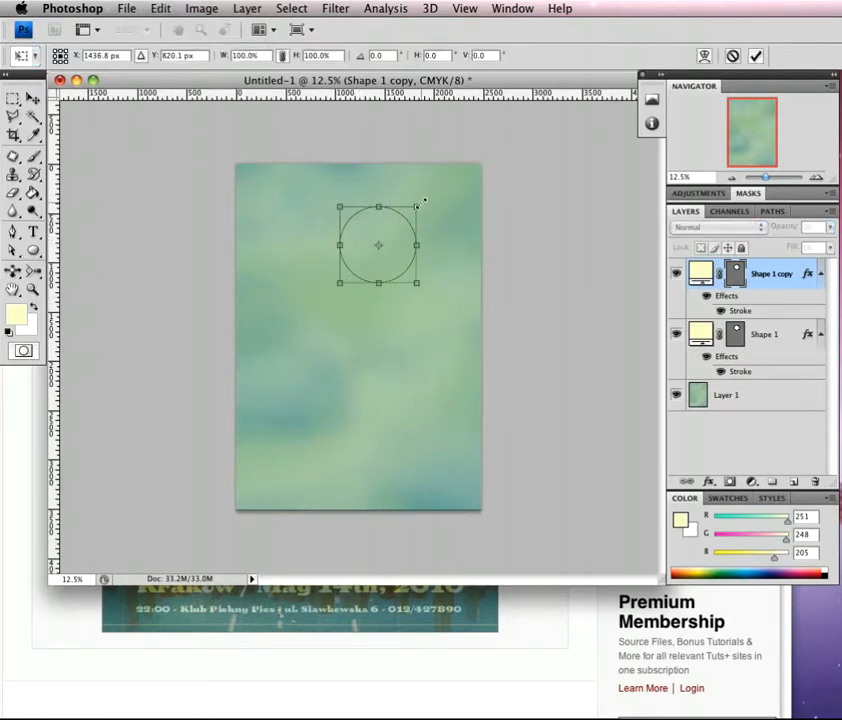
pyautogui.moveTo(416, 205); pyautogui.dragTo(411, 212)
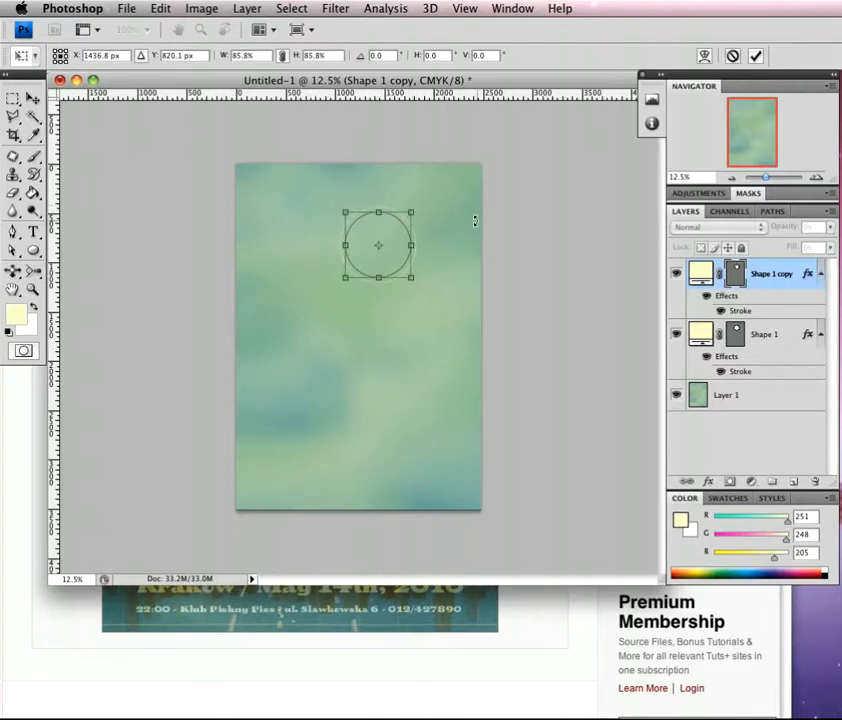
pyautogui.press('Return')
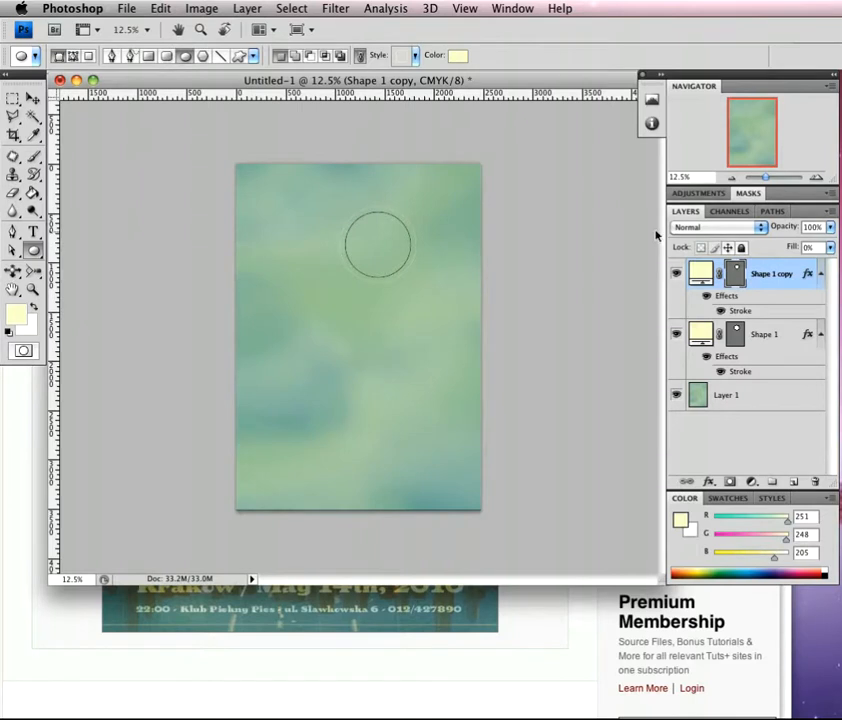
# Step: Duplicate the Shape 1 copy circle and scale the new copy to about 51% around its centre
pyautogui.press('super+j')
pyautogui.press('super+t')
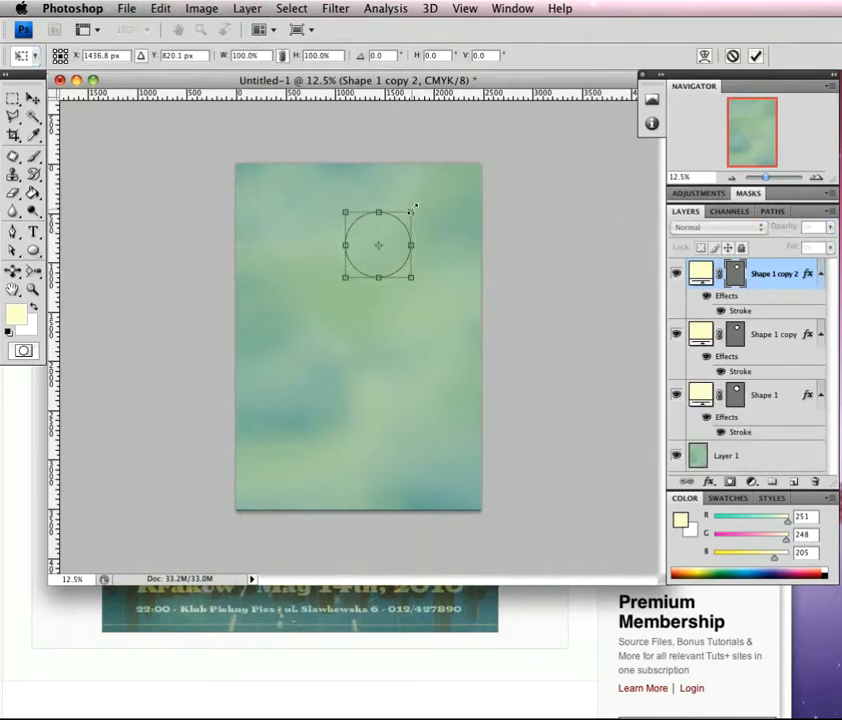
pyautogui.moveTo(411, 211); pyautogui.dragTo(400, 224)
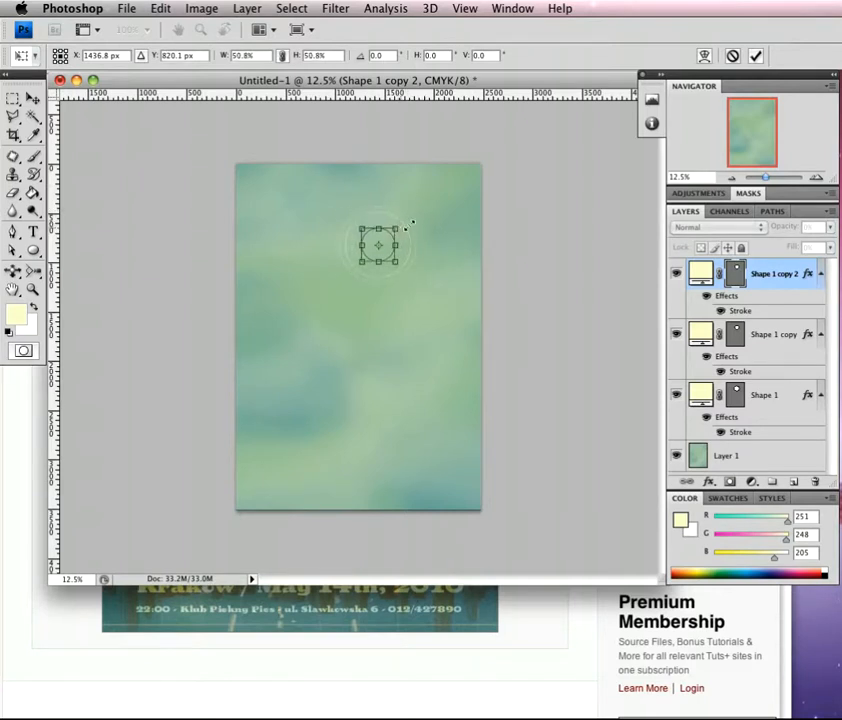
pyautogui.press('Return')
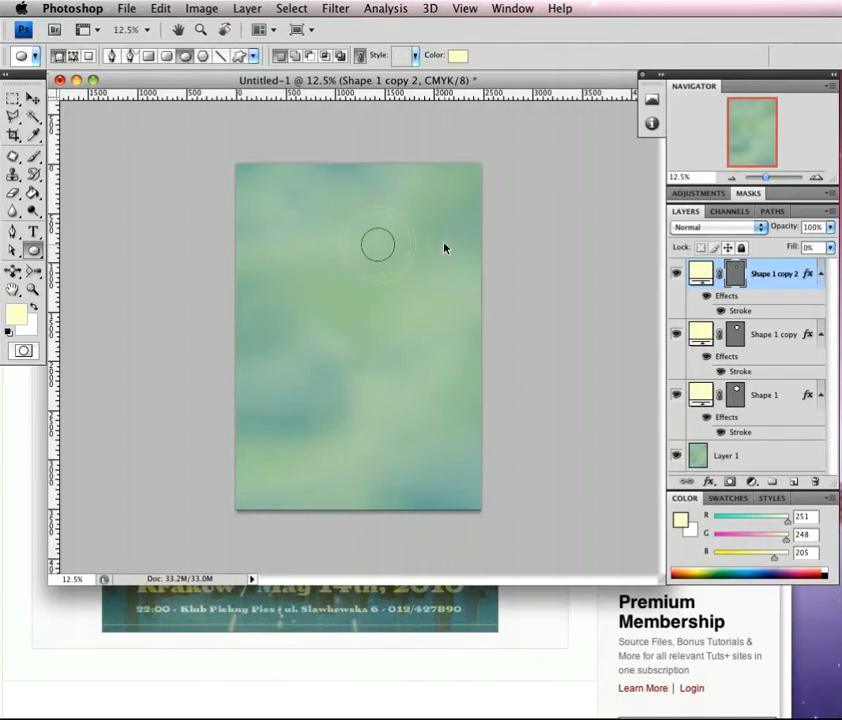
# Step: Duplicate the Shape 1 copy 2 circle and scale the new copy to about 59% around its centre
pyautogui.press('super+j')
pyautogui.press('super+t')
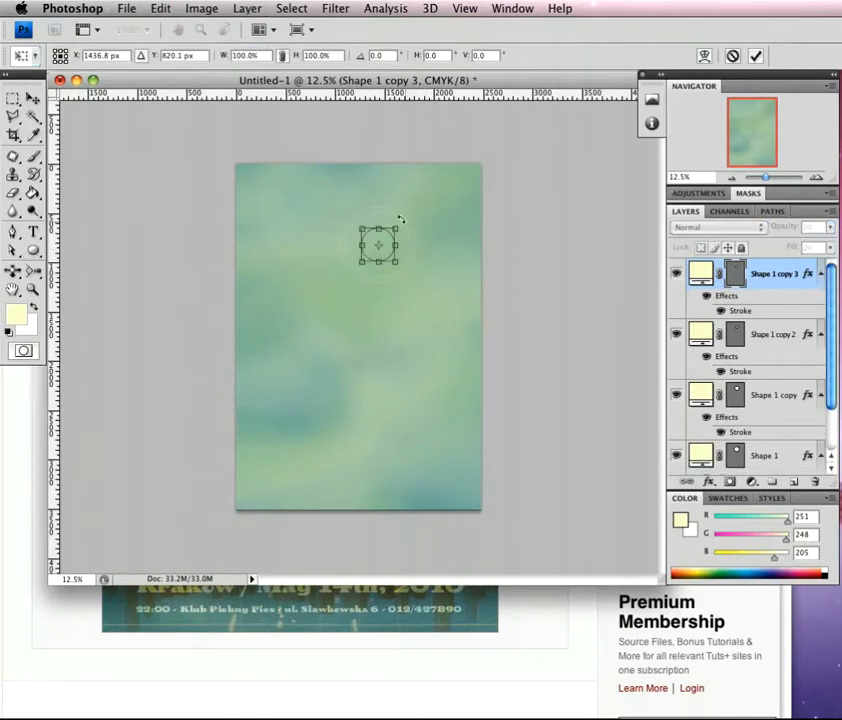
pyautogui.moveTo(397, 228); pyautogui.dragTo(390, 233)
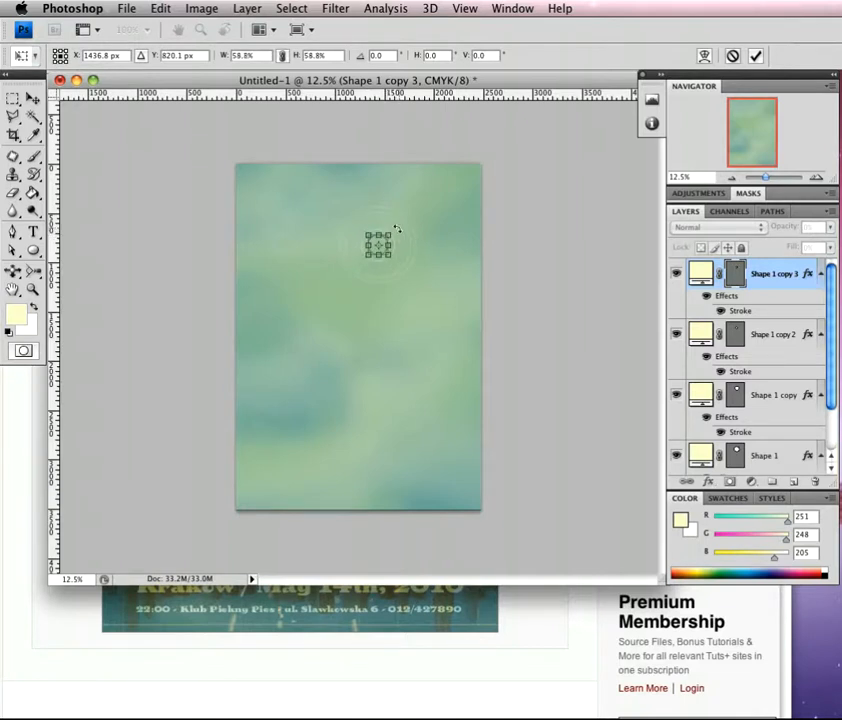
pyautogui.press('Return')
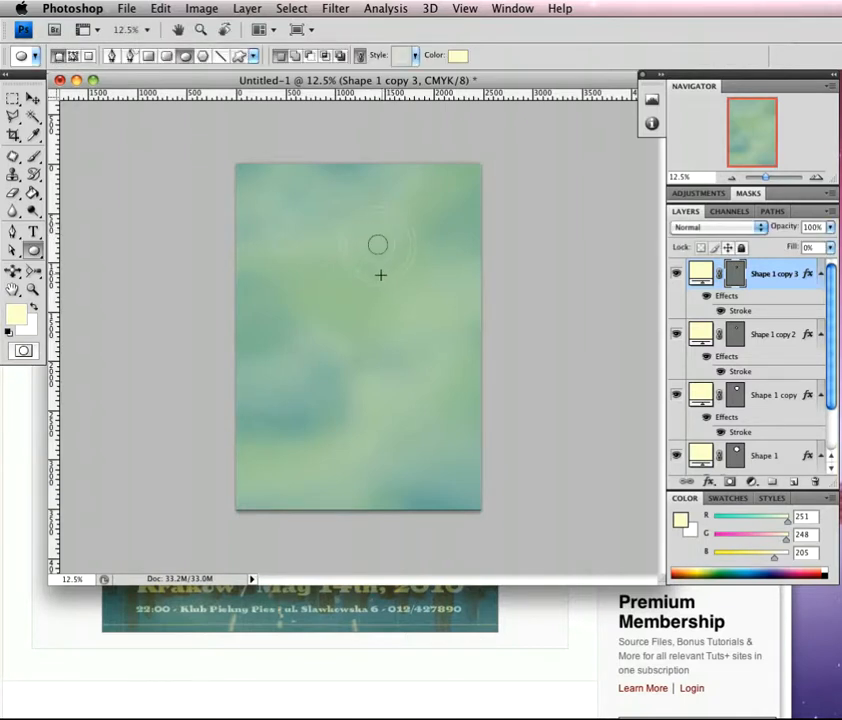
# Step: Compare with the reference poster in Chrome, then lower Shape 1 copy 2's opacity and set Shape 1's opacity to 34% in Photoshop
pyautogui.click(767, 328)
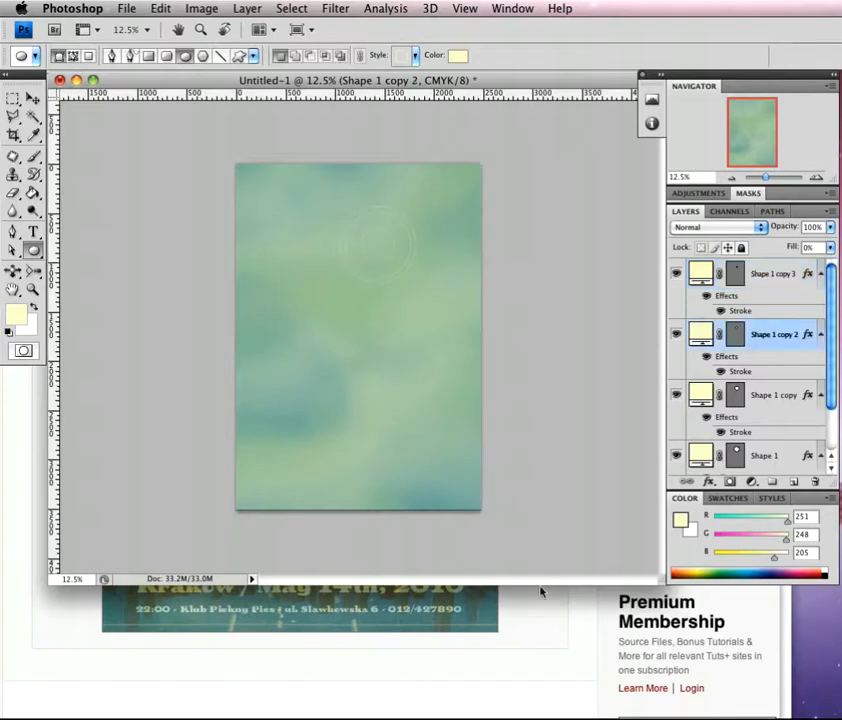
pyautogui.press('super+h')
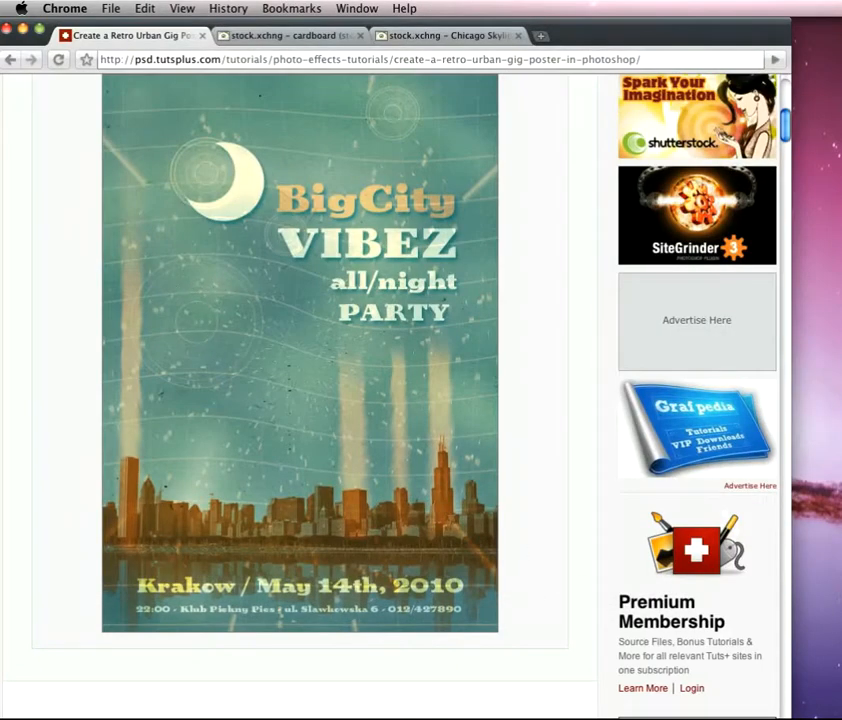
pyautogui.press('super+Tab')
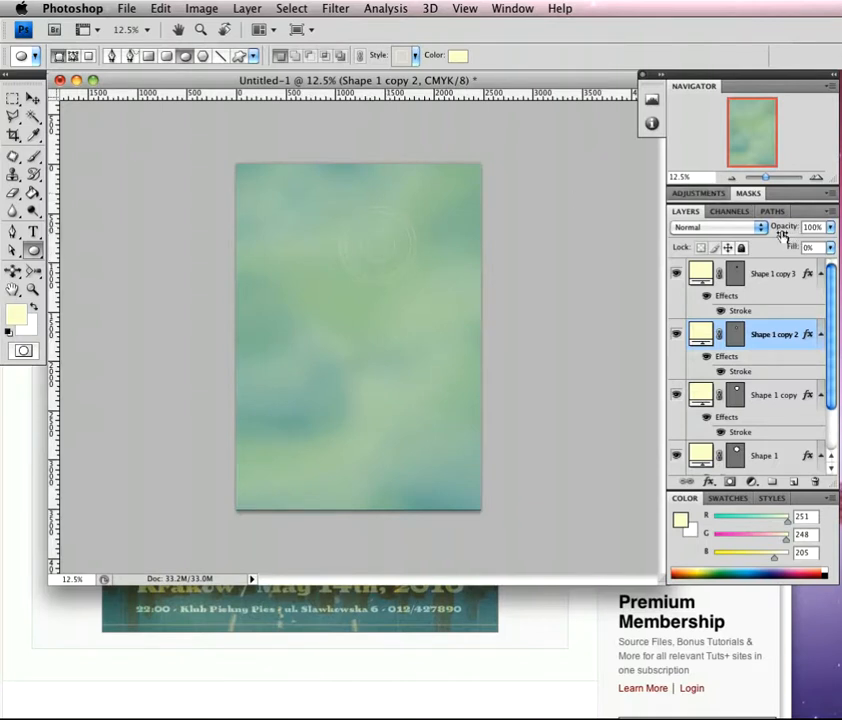
pyautogui.moveTo(788, 232); pyautogui.dragTo(720, 233)
pyautogui.click(778, 455)
pyautogui.moveTo(789, 228)
pyautogui.mouseDown()
pyautogui.moveTo(760, 230)
pyautogui.moveTo(779, 232)
pyautogui.mouseUp()
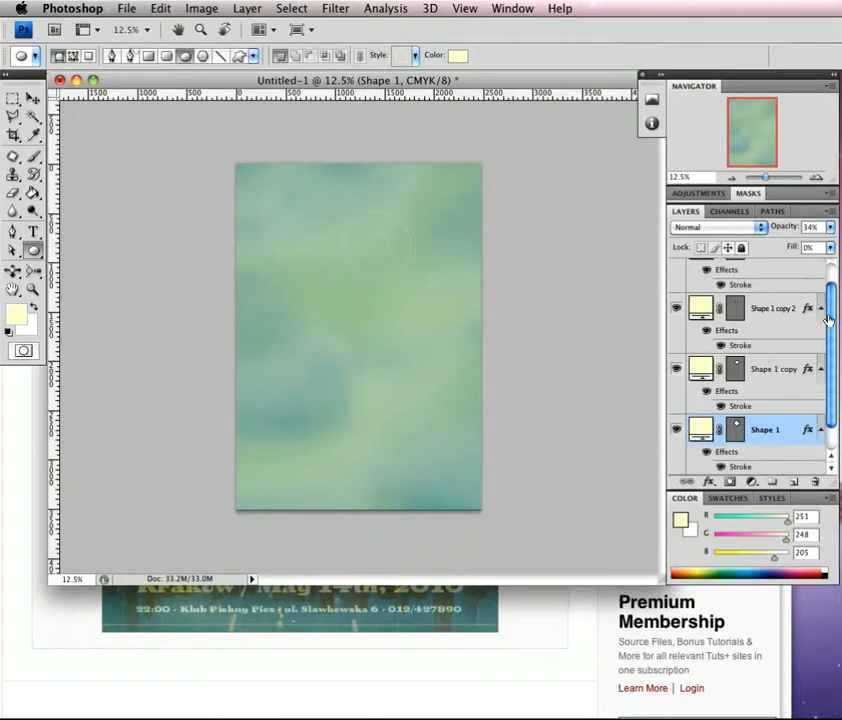
# Step: Select all four concentric circle shape layers and put them in one group
pyautogui.moveTo(835, 322)
pyautogui.mouseDown()
pyautogui.moveTo(831, 298)
pyautogui.moveTo(830, 323)
pyautogui.mouseUp()
pyautogui.click(781, 279)
pyautogui.keyDown('shift'); pyautogui.click(802, 397); pyautogui.keyUp('shift')
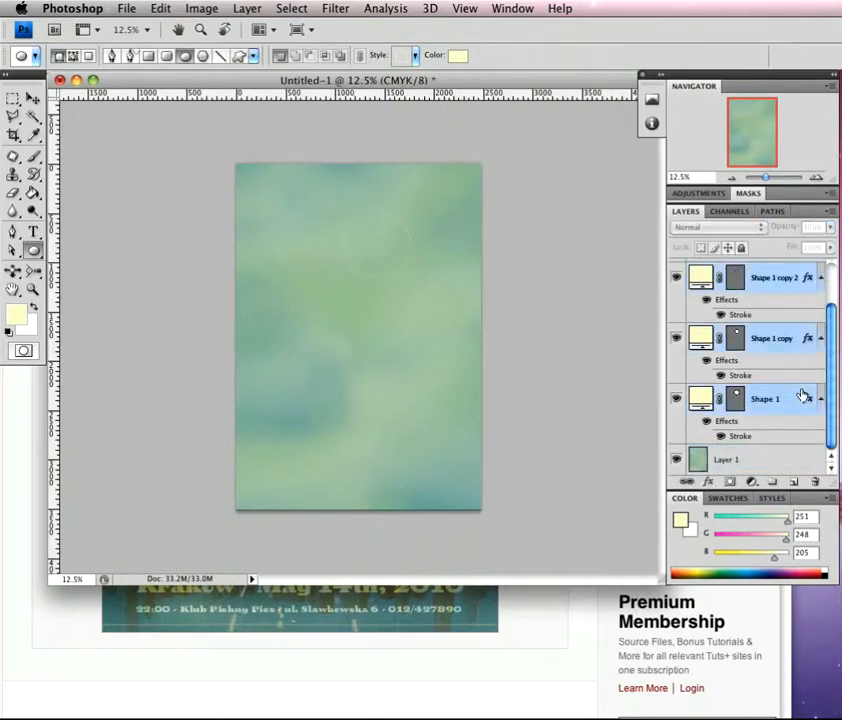
pyautogui.press('super+g')
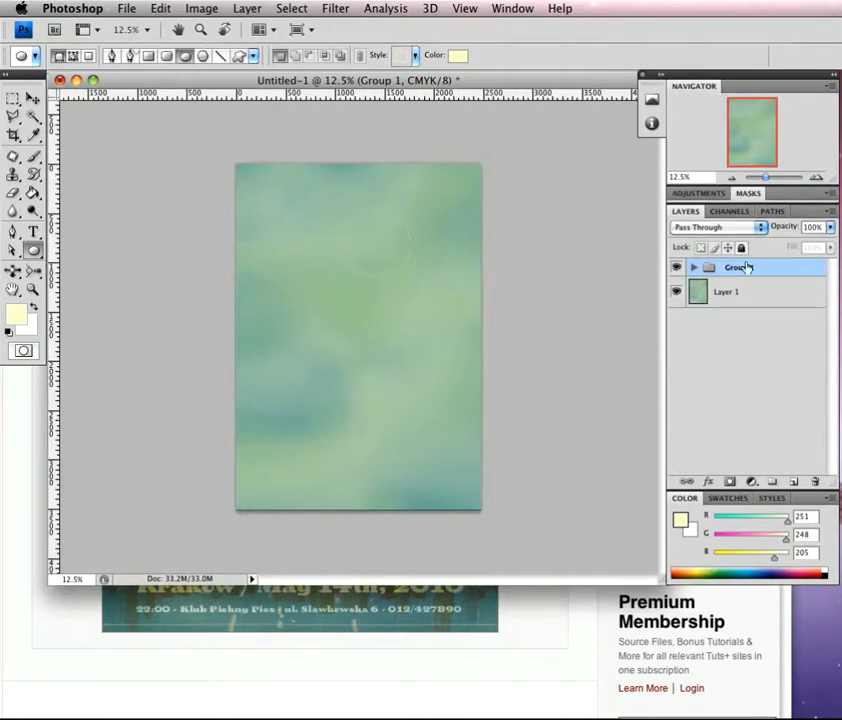
# Step: Duplicate the circle group and move the copy to the left-middle area of the poster
pyautogui.moveTo(778, 271); pyautogui.dragTo(790, 392)
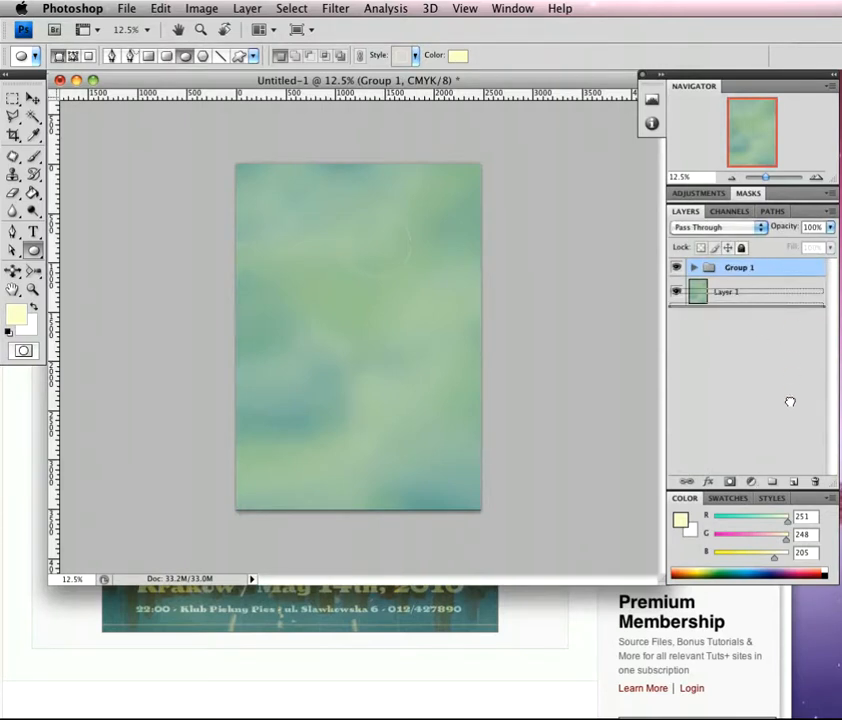
pyautogui.moveTo(793, 473); pyautogui.dragTo(793, 480)
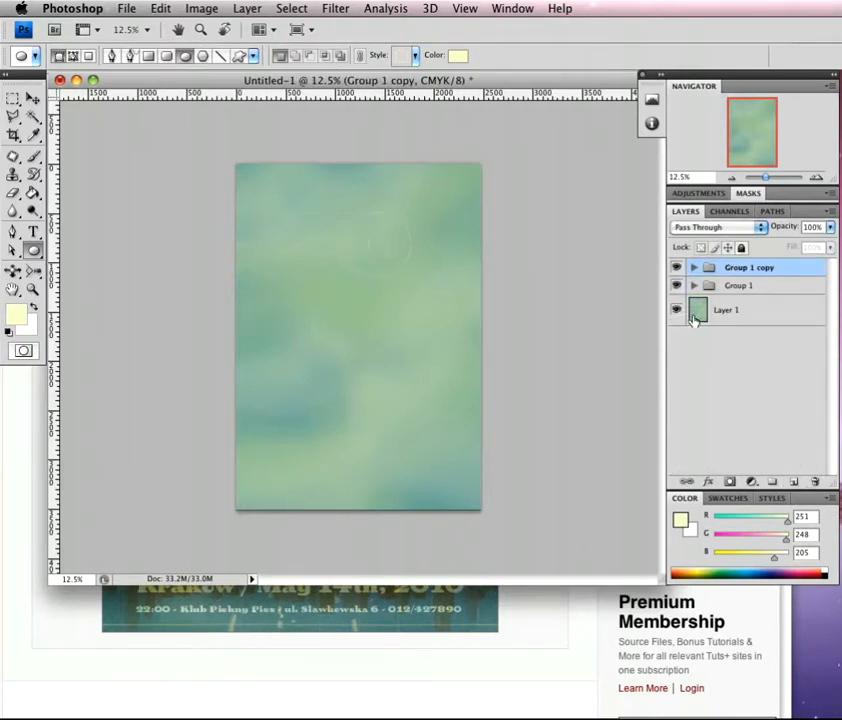
pyautogui.press('v')
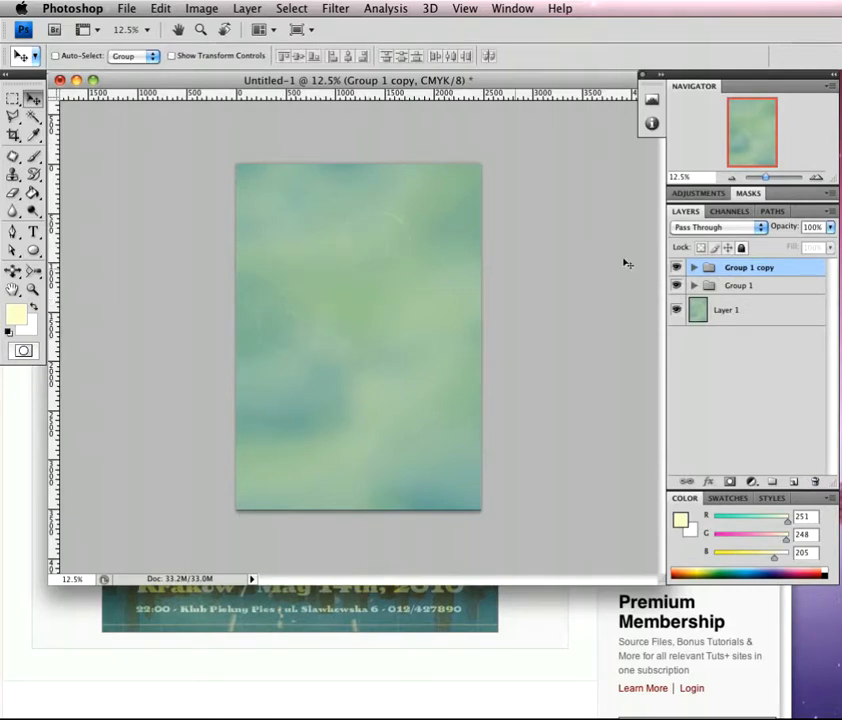
# Step: Move the original Group 1 circles to the poster's upper-right area and scale them to about 58%
pyautogui.click(785, 287)
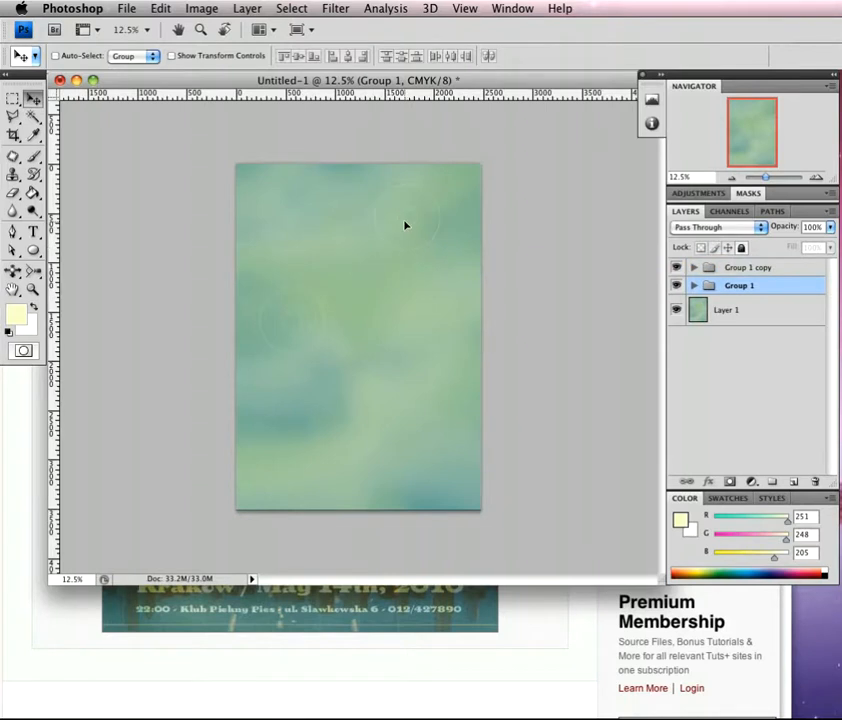
pyautogui.hotkey('ctrl', 't')
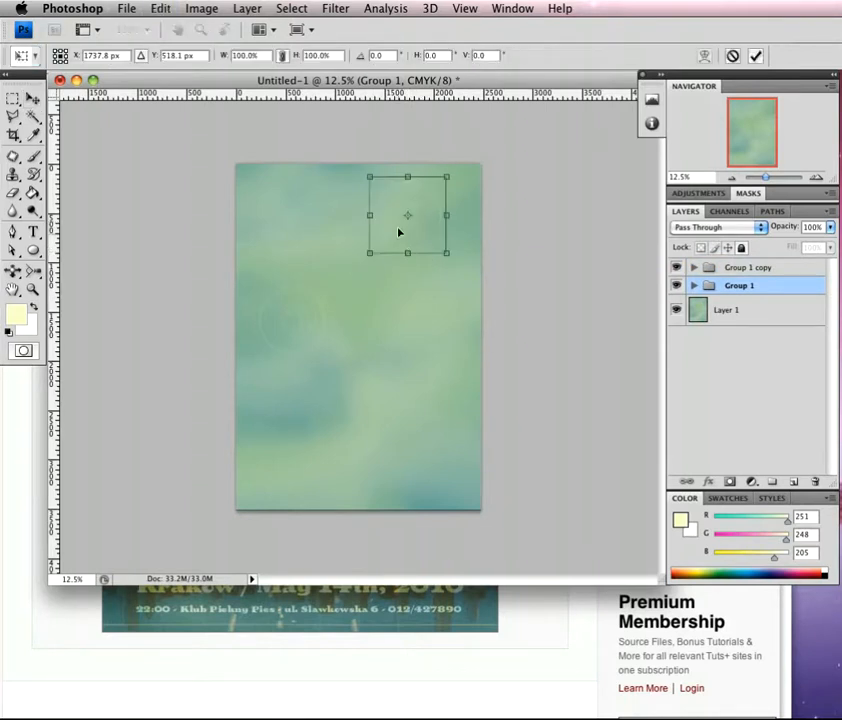
pyautogui.moveTo(446, 177); pyautogui.dragTo(429, 192)
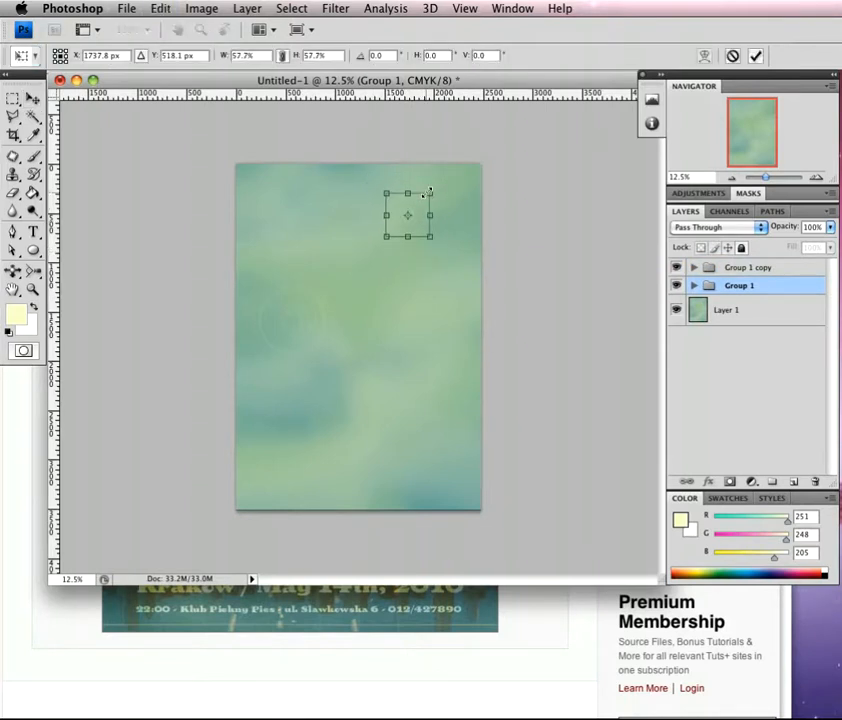
pyautogui.press('Return')
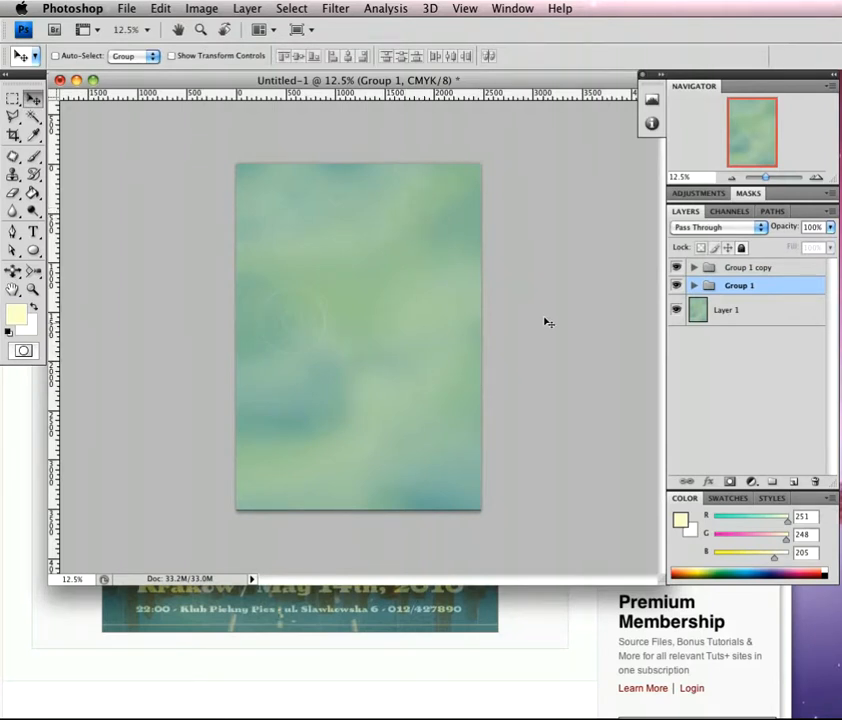
# Step: Duplicate the Group 1 copy circles, place the duplicate in the poster's upper-left area and scale it to about 69%
pyautogui.click(768, 270)
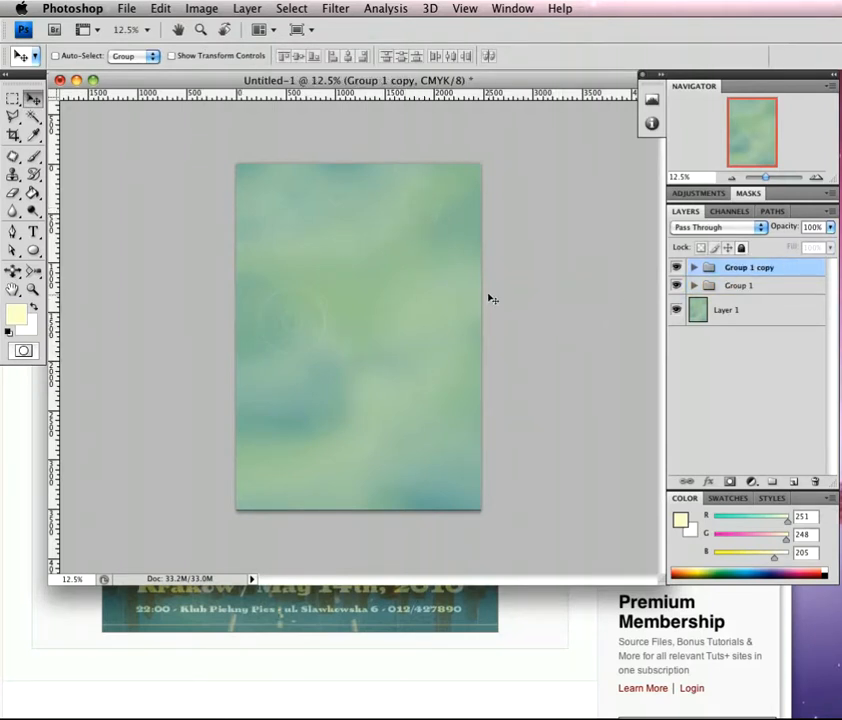
pyautogui.moveTo(329, 312); pyautogui.dragTo(303, 326)
pyautogui.moveTo(336, 313); pyautogui.dragTo(302, 331)
pyautogui.press('super+j')
pyautogui.press('super+t')
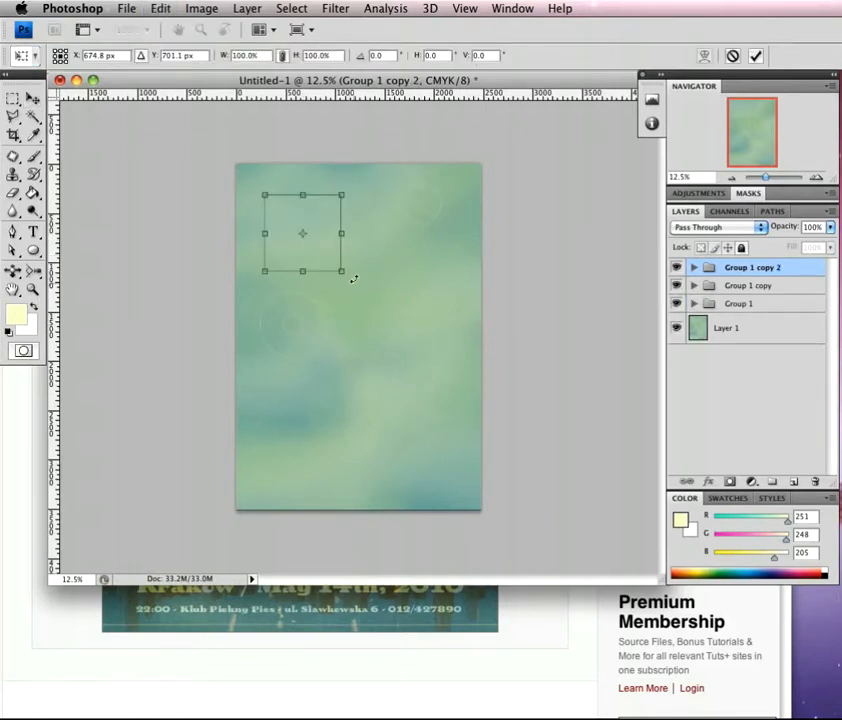
pyautogui.moveTo(348, 187); pyautogui.dragTo(338, 199)
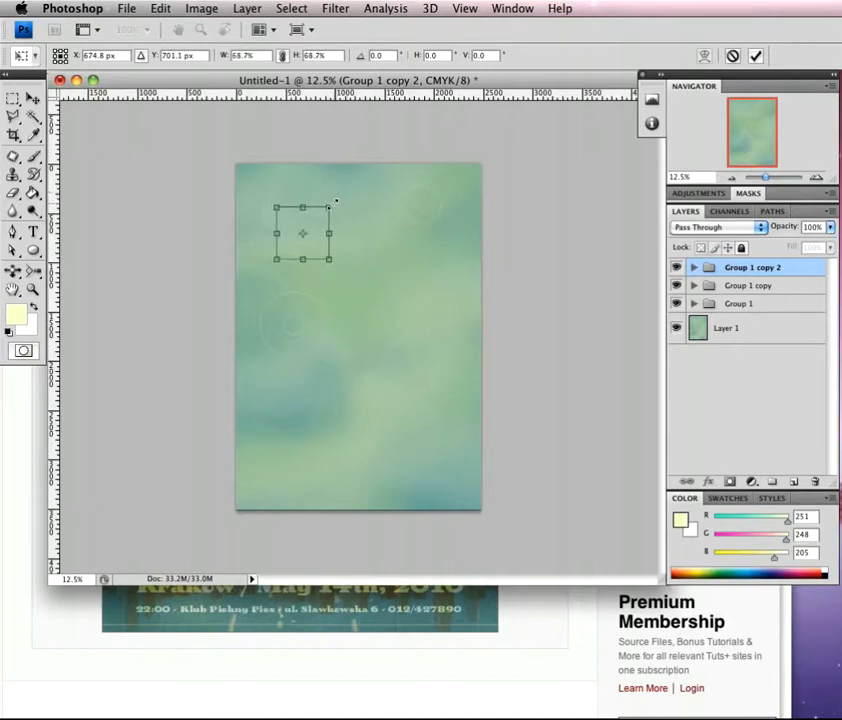
pyautogui.press('Return')
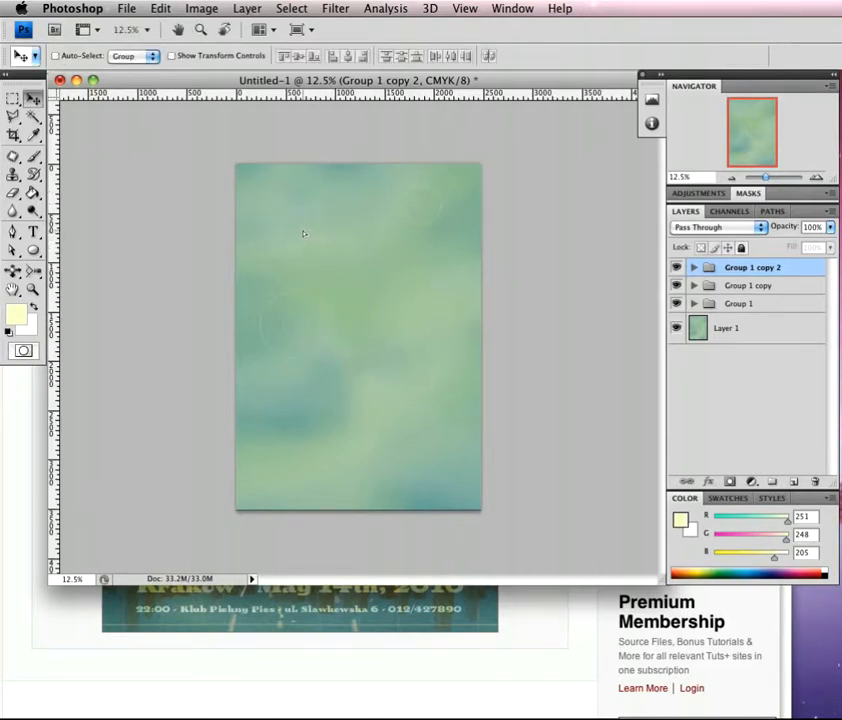
# Step: Check the circle placement on the reference poster in Chrome and shift the Group 1 copy circles slightly down and left in Photoshop
pyautogui.click(547, 624)
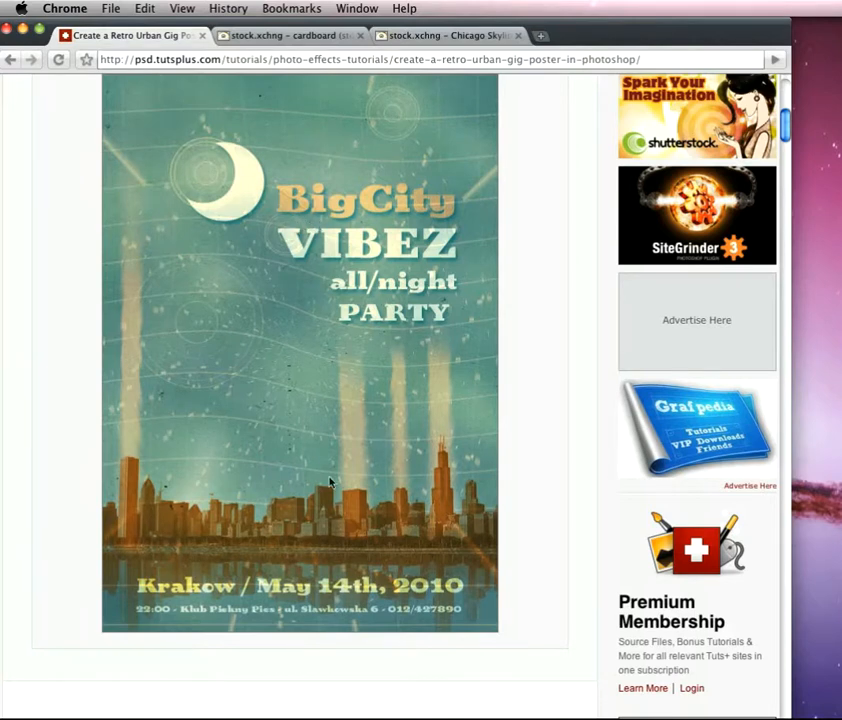
pyautogui.press('super+Tab')
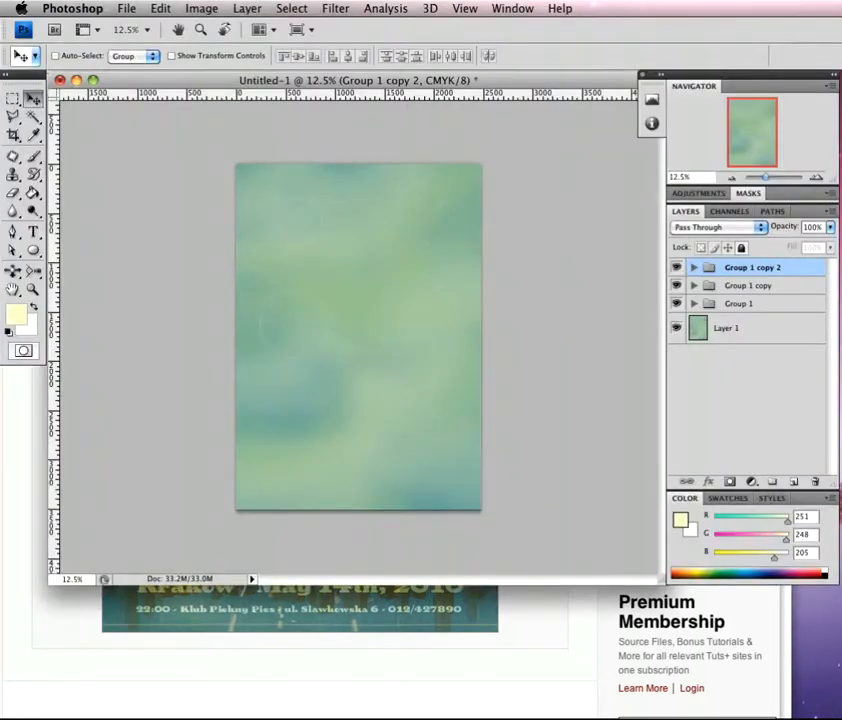
pyautogui.click(781, 304)
pyautogui.click(735, 286)
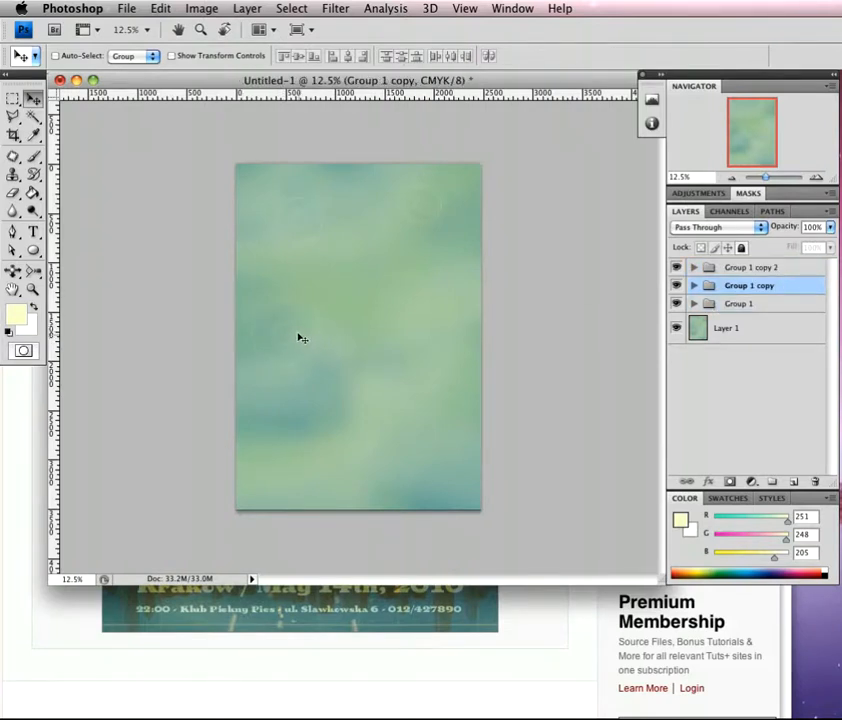
# Step: Duplicate the Group 1 copy 2 circles, scale the duplicate down and place it just above the poster's centre
pyautogui.click(761, 268)
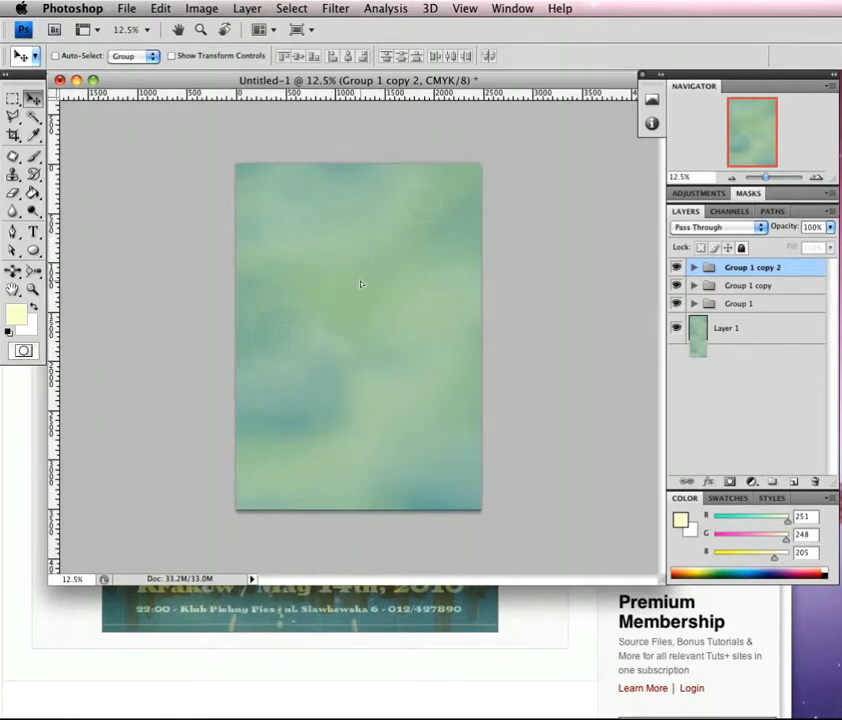
pyautogui.press('super+j')
pyautogui.press('super+t')
pyautogui.moveTo(373, 236); pyautogui.dragTo(352, 247)
pyautogui.press('Return')
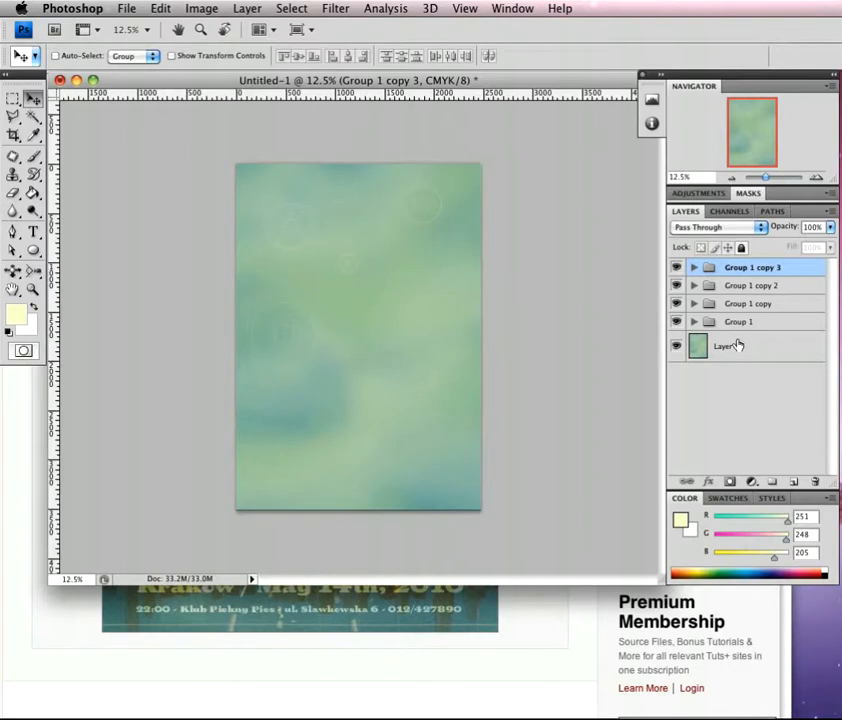
# Step: In Group 1 copy, raise the second circle layer's opacity and set the topmost circle layer's opacity to 41%
pyautogui.click(705, 304)
pyautogui.click(695, 305)
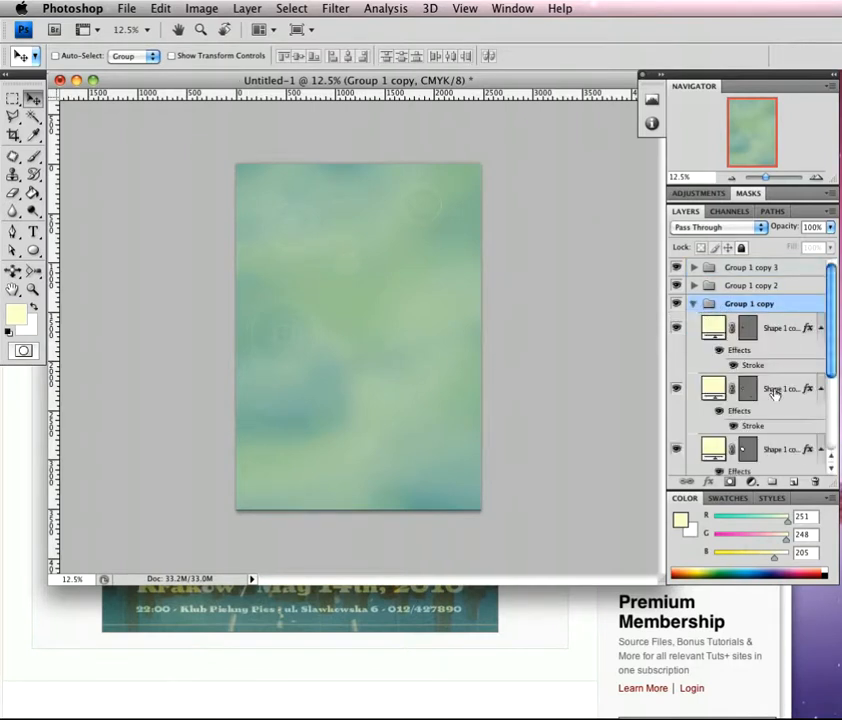
pyautogui.click(727, 389)
pyautogui.moveTo(786, 230); pyautogui.dragTo(841, 230)
pyautogui.click(735, 330)
pyautogui.moveTo(775, 230); pyautogui.dragTo(745, 227)
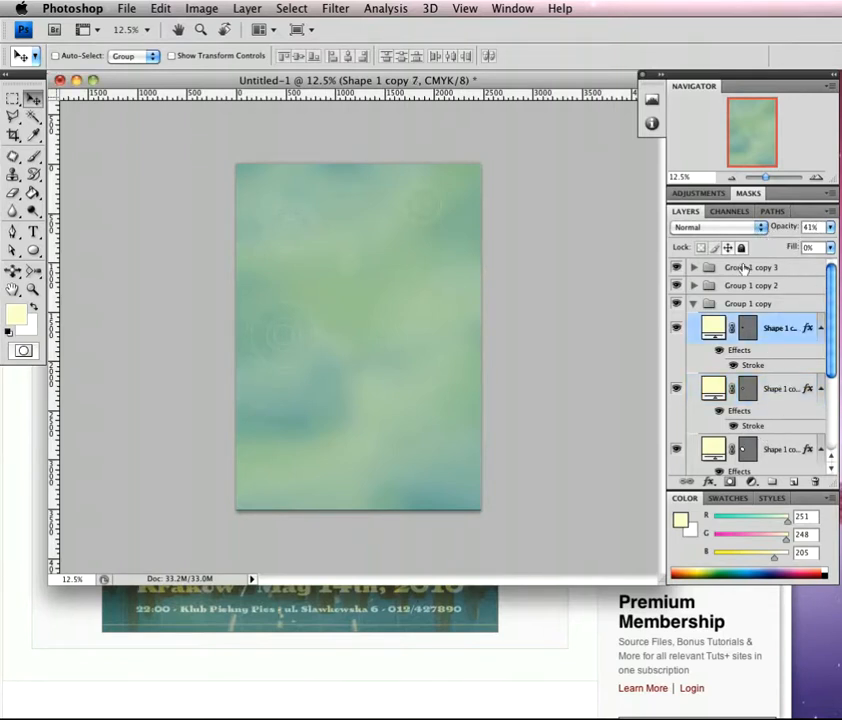
pyautogui.click(694, 305)
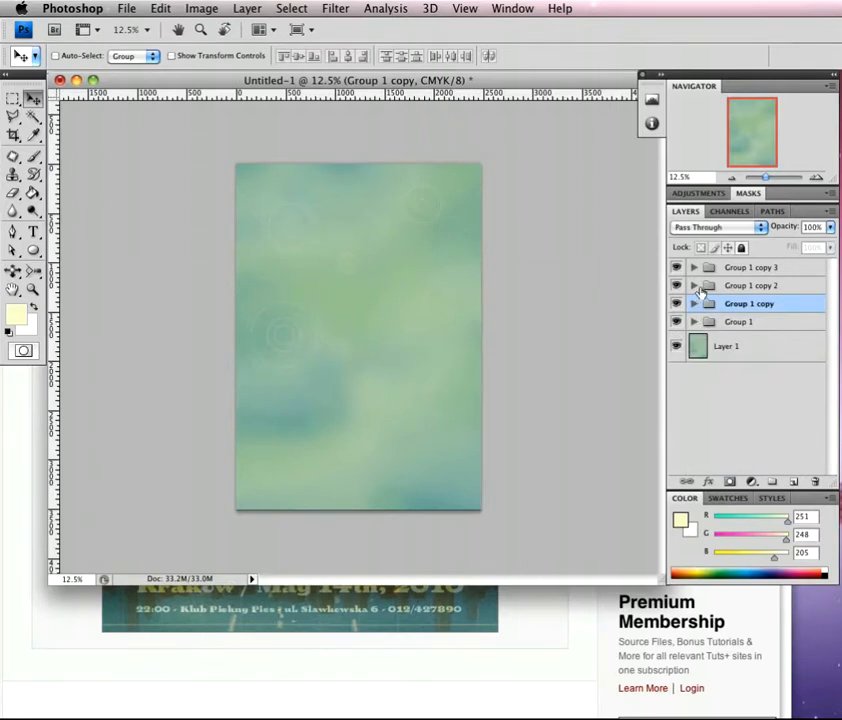
# Step: In Group 1 copy 2, set the third circle layer's opacity to 46%
pyautogui.click(694, 286)
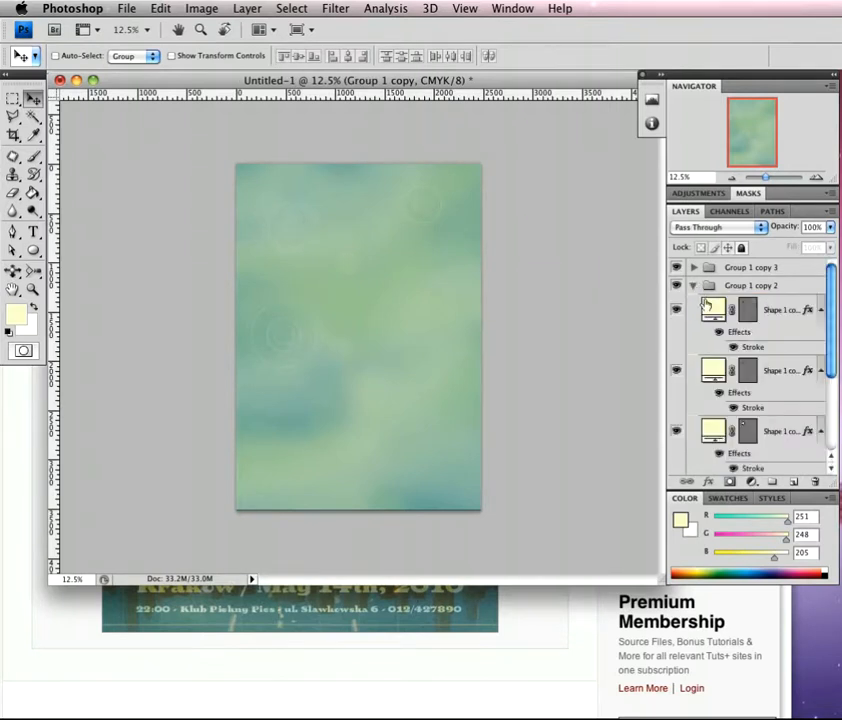
pyautogui.click(781, 370)
pyautogui.hotkey('alt', '[')
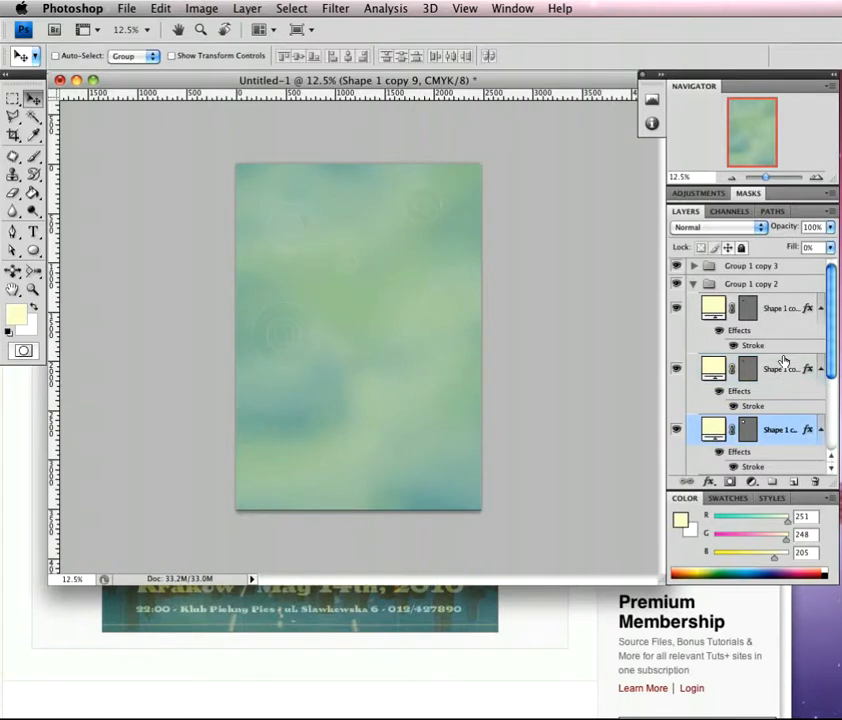
pyautogui.moveTo(790, 230)
pyautogui.mouseDown()
pyautogui.moveTo(755, 232)
pyautogui.moveTo(782, 231)
pyautogui.mouseUp()
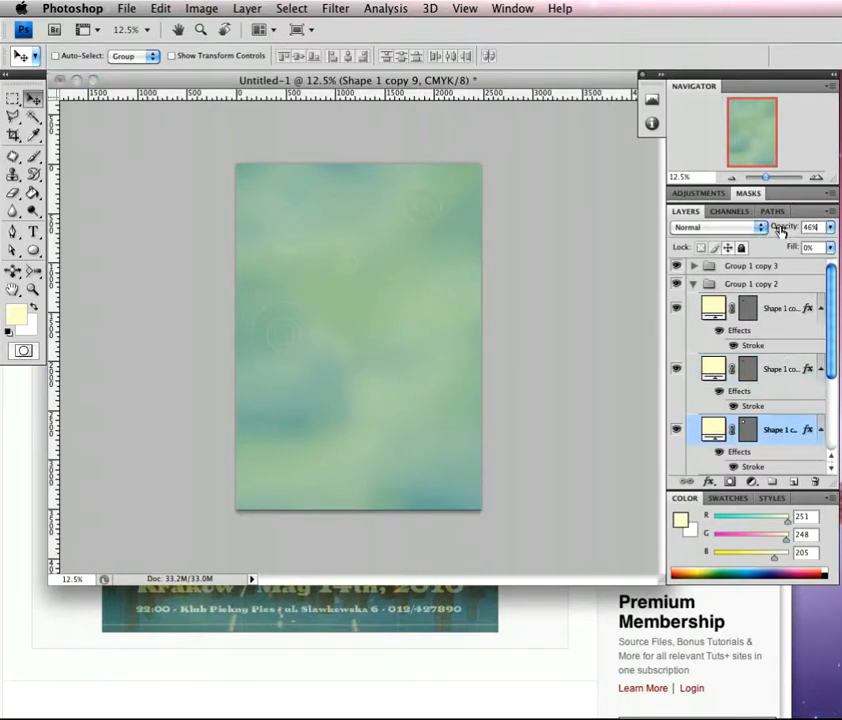
pyautogui.click(693, 285)
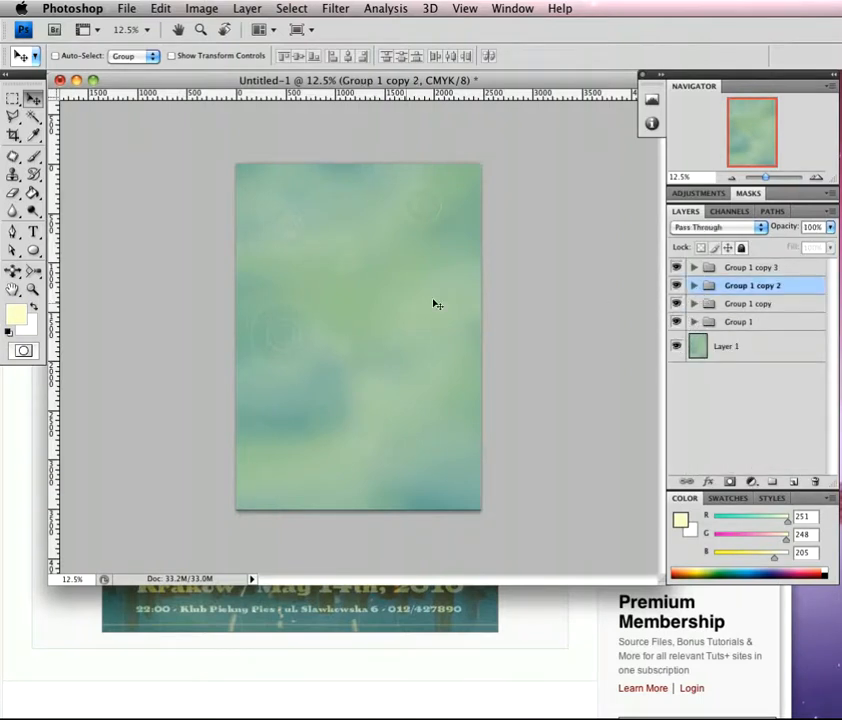
# Step: Combine the four circle groups, from Group 1 to Group 1 copy 3, into a single parent group
pyautogui.click(788, 268)
pyautogui.keyDown('shift'); pyautogui.click(778, 324); pyautogui.keyUp('shift')
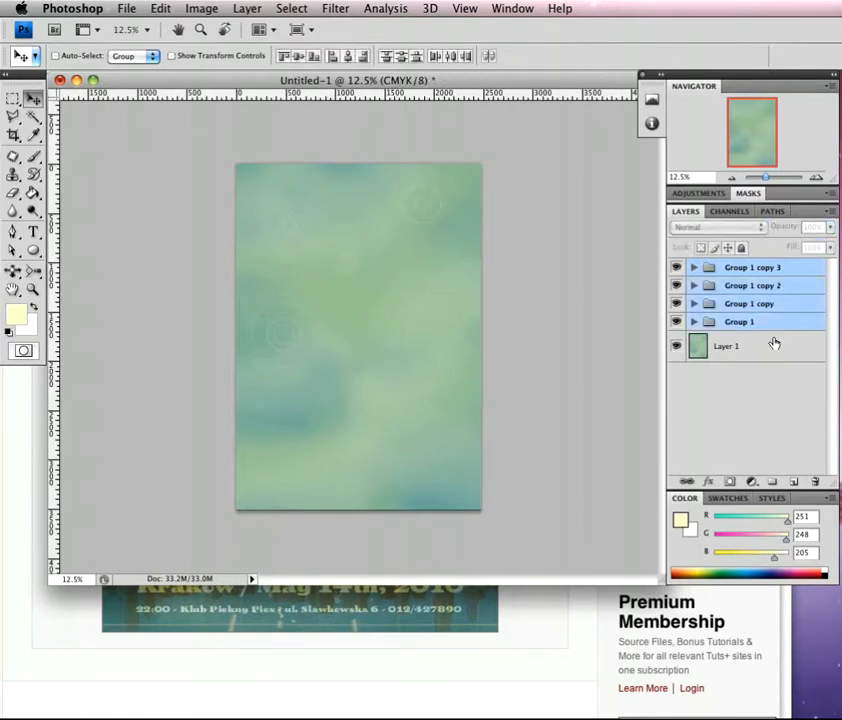
pyautogui.press('super+g')
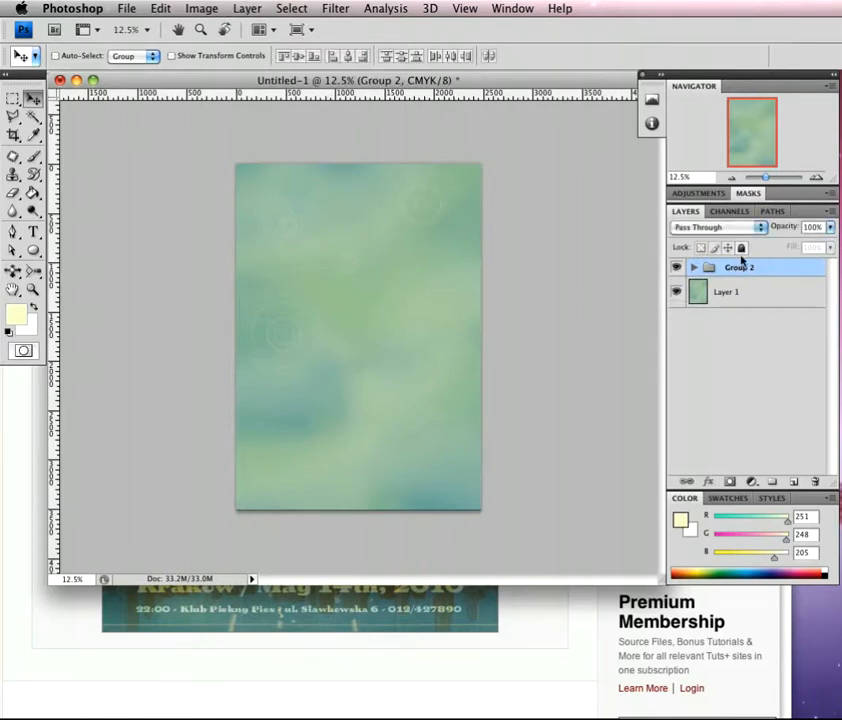
# Step: Try merging Group 2 into a single layer, compare with the reference poster in Chrome, and undo the merge in Photoshop
pyautogui.press('super+e')
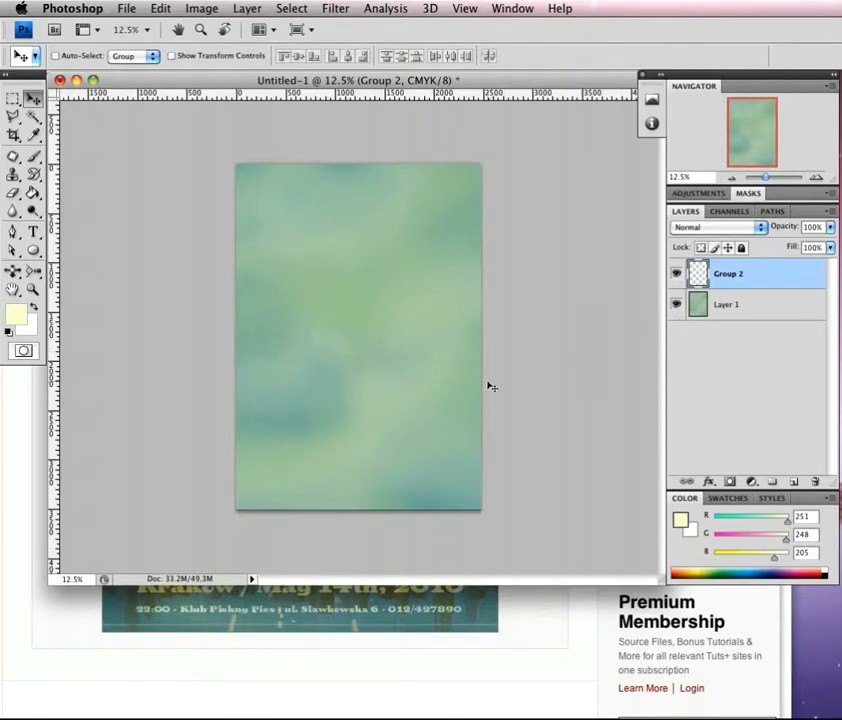
pyautogui.click(520, 622)
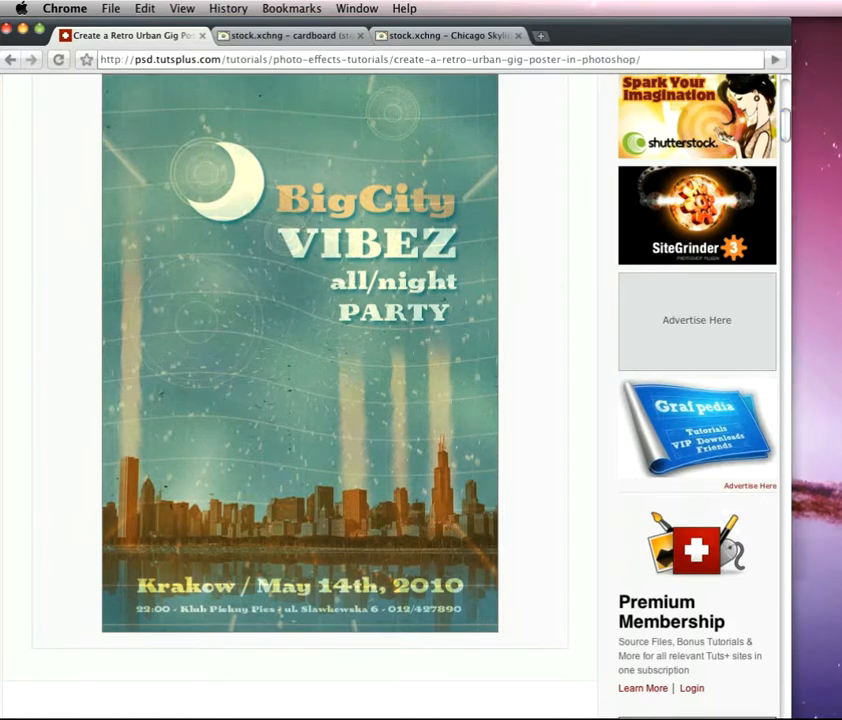
pyautogui.press('super+Tab')
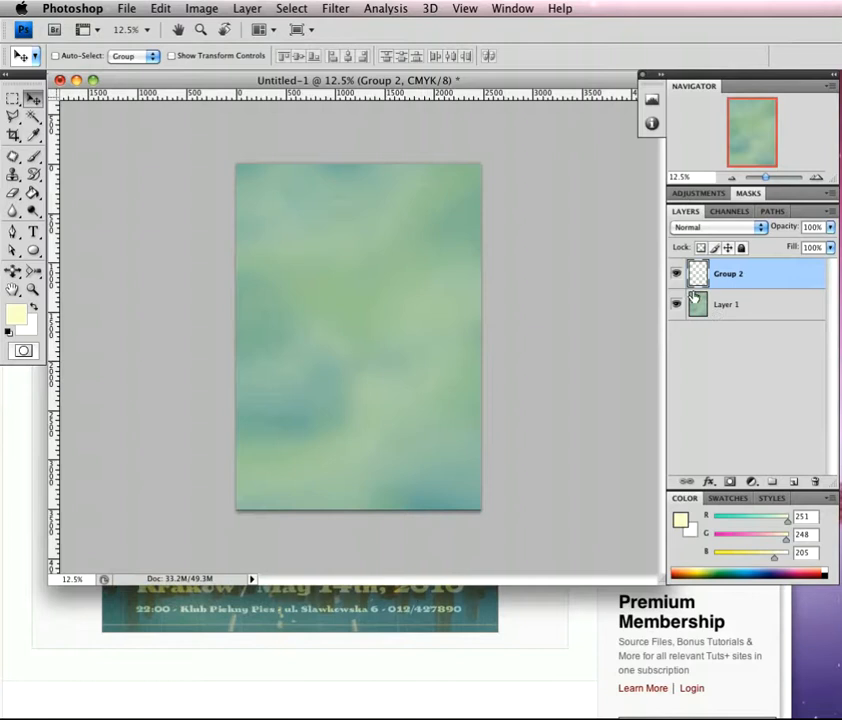
pyautogui.press('super+z')
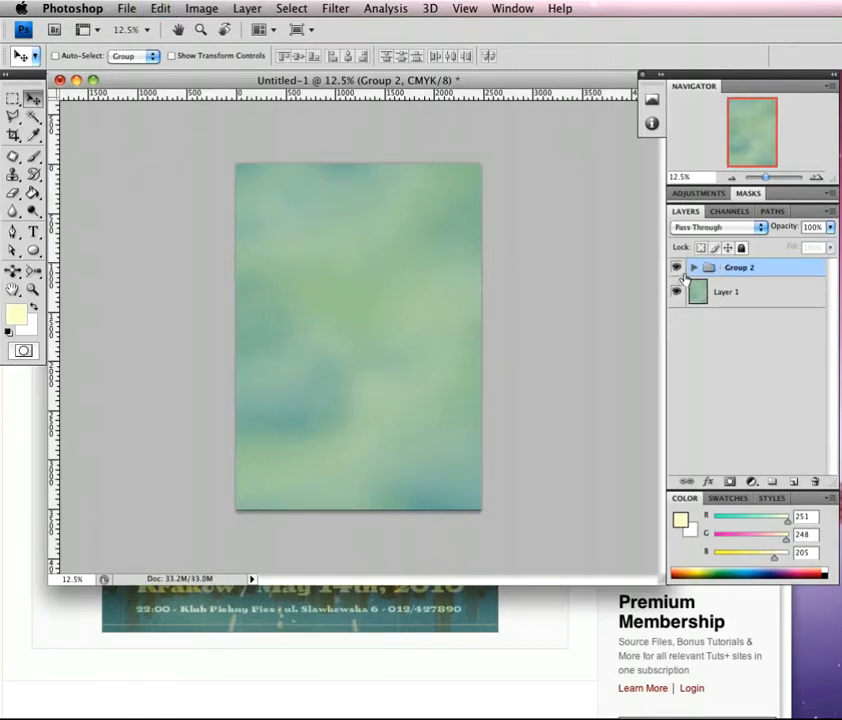
pyautogui.click(694, 270)
pyautogui.click(693, 269)
# Step: Duplicate Layer 1 and apply Add Noise to the copy with a 2% amount, Uniform distribution and Monochromatic enabled
pyautogui.click(769, 294)
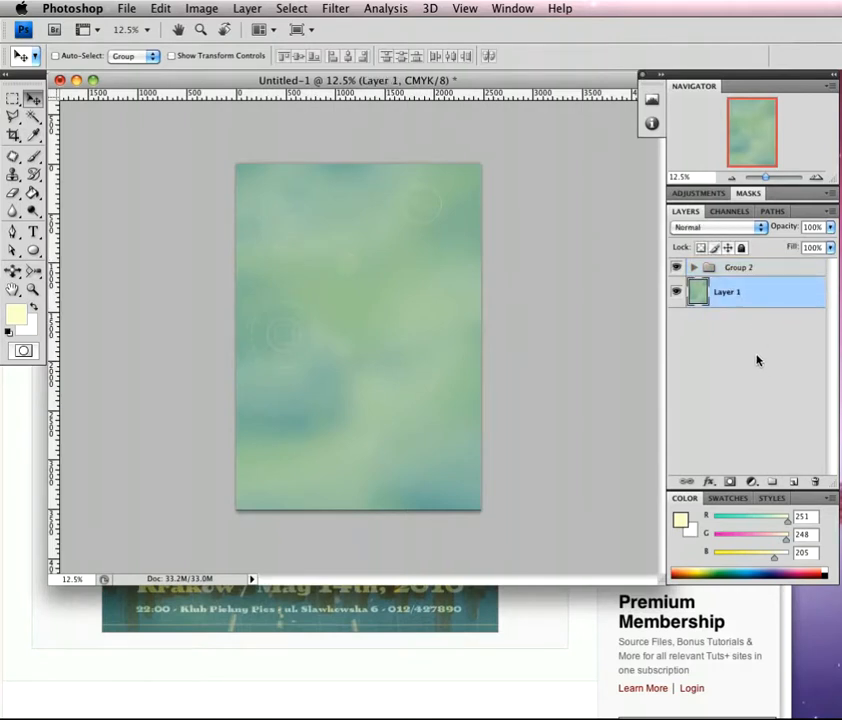
pyautogui.press('super+j')
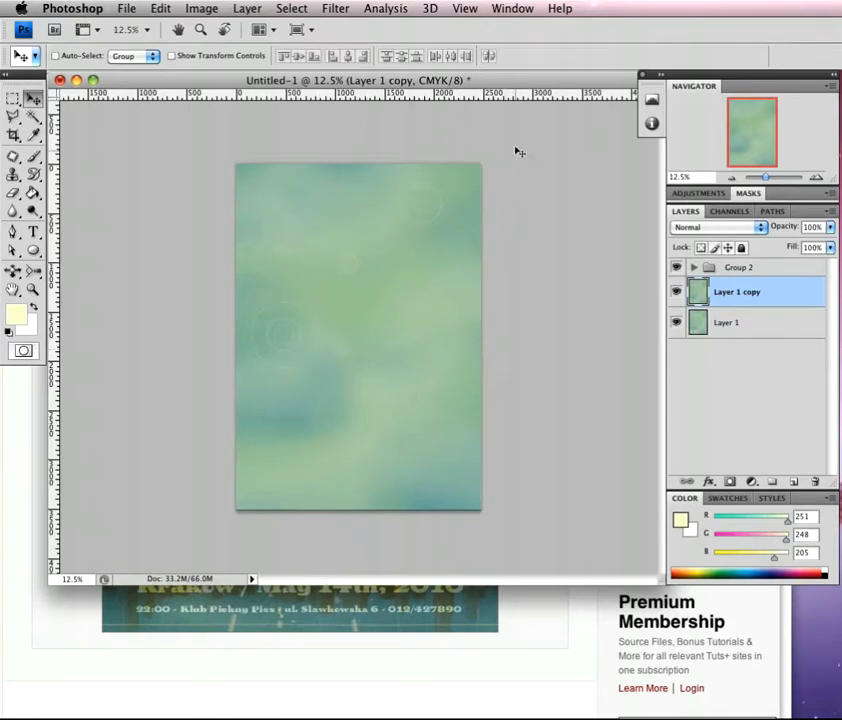
pyautogui.click(345, 9)
pyautogui.moveTo(385, 222)
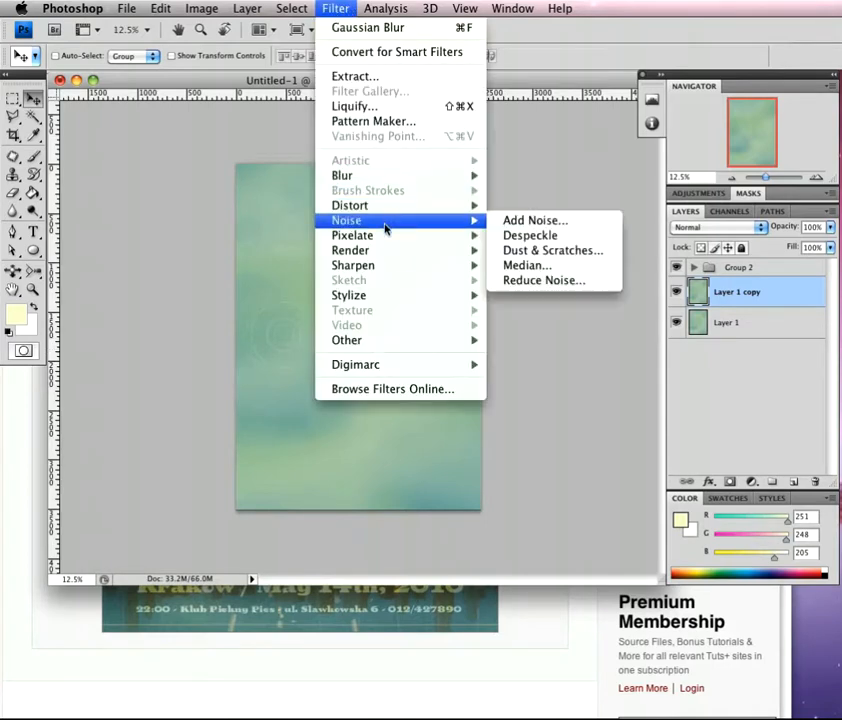
pyautogui.click(535, 221)
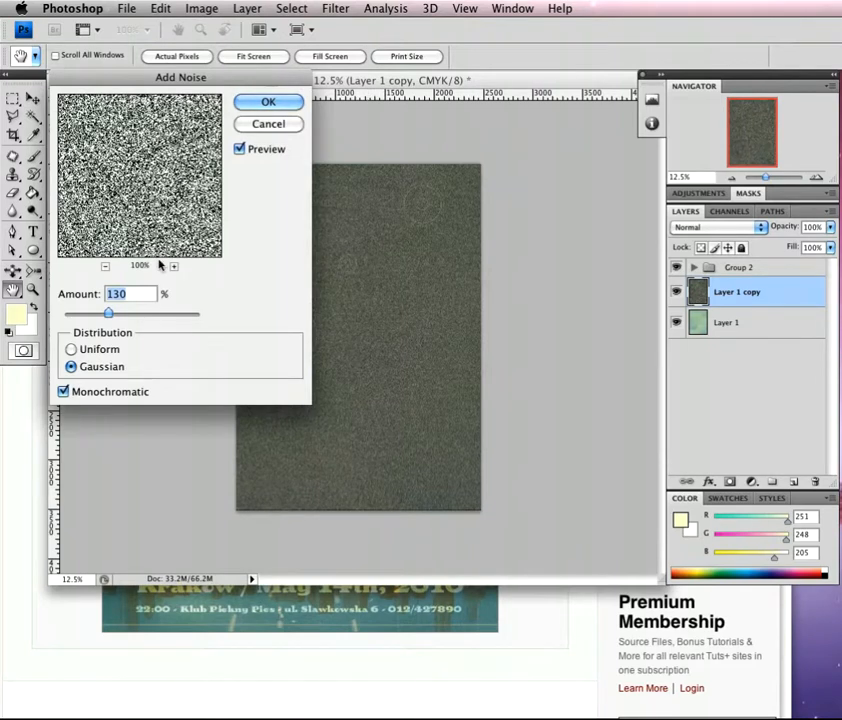
pyautogui.write('2')
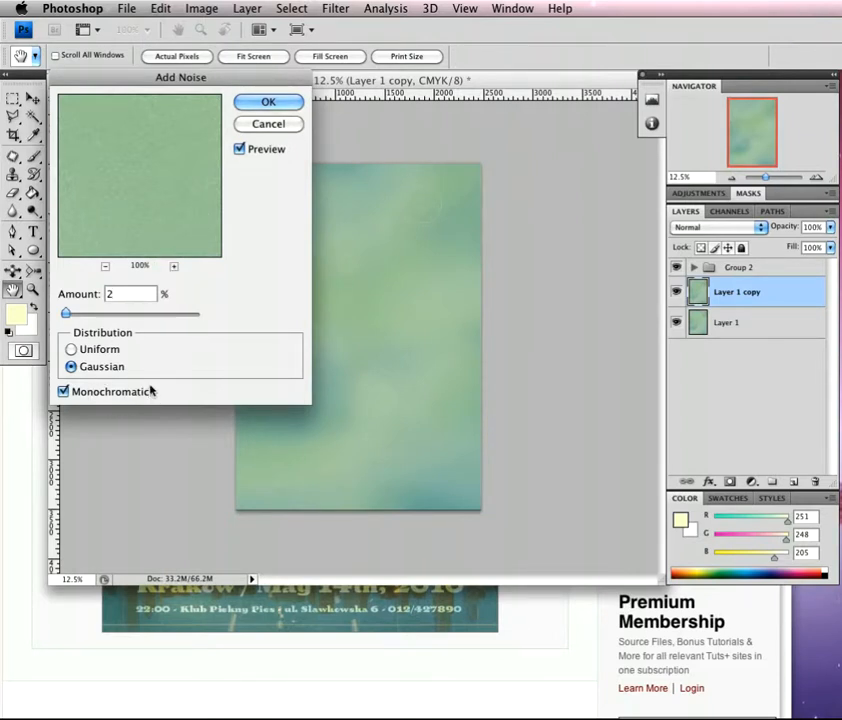
pyautogui.click(70, 349)
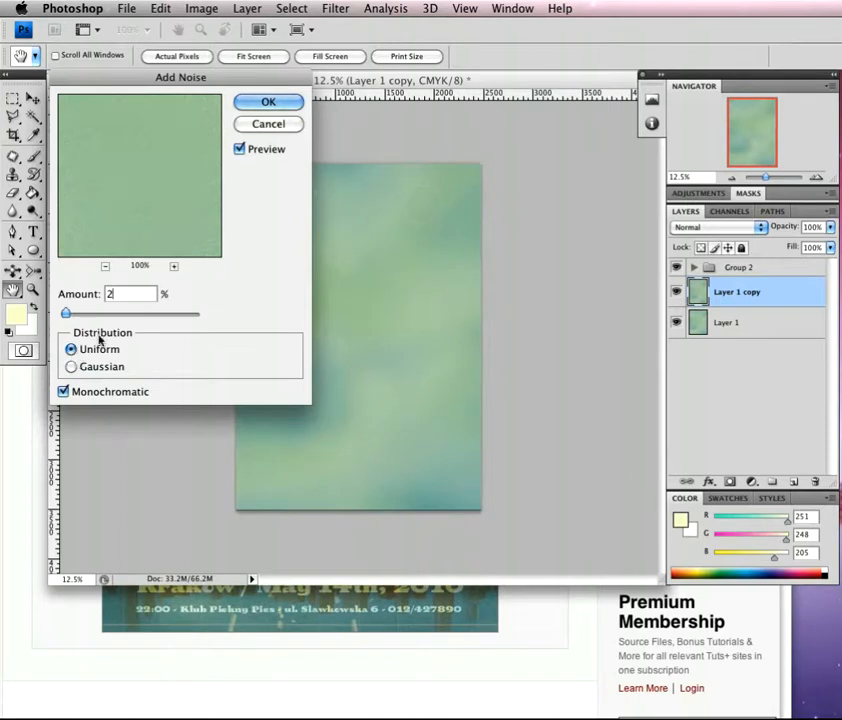
pyautogui.click(268, 101)
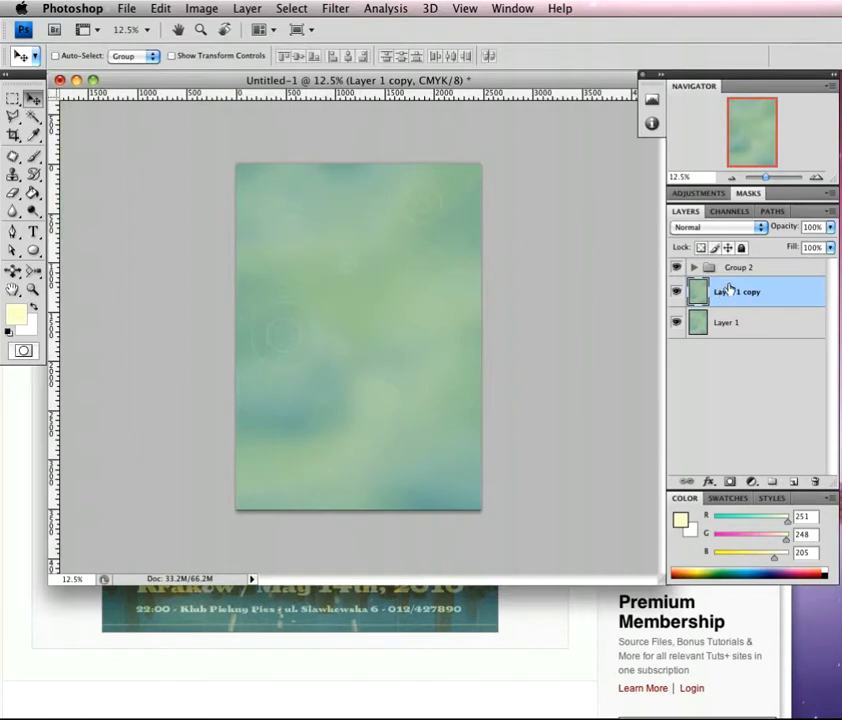
# Step: Add a layer mask to Layer 1 copy and paint uneven black strokes on it with a 1100 px brush at 53% opacity
pyautogui.click(730, 482)
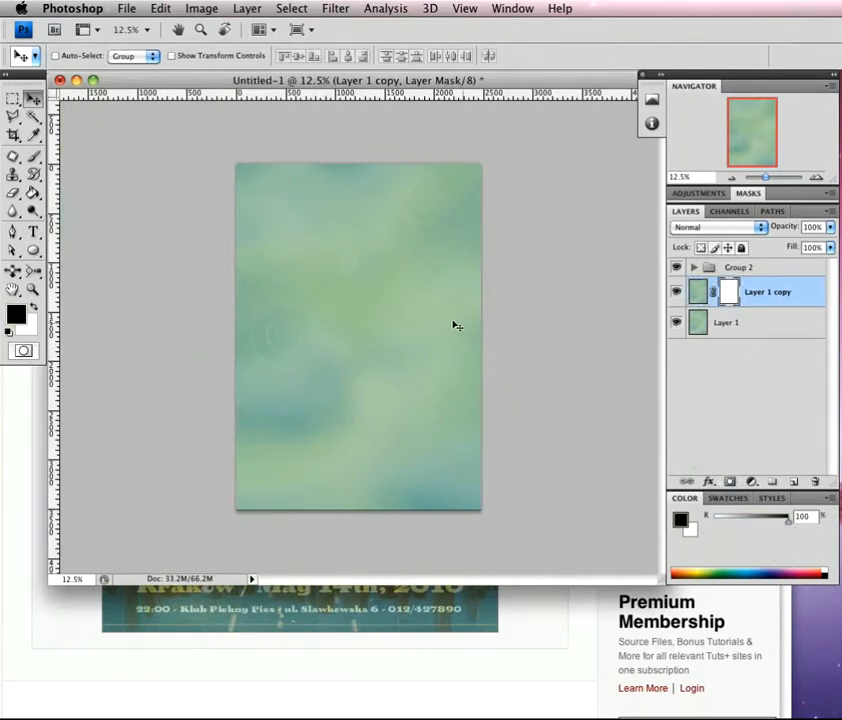
pyautogui.press('b')
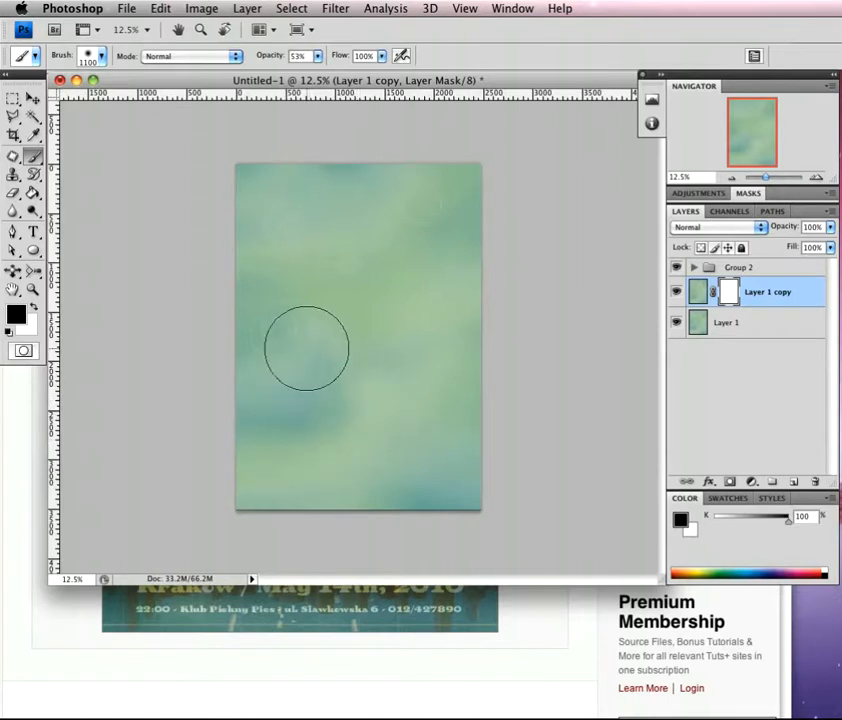
pyautogui.moveTo(291, 444)
pyautogui.mouseDown()
pyautogui.moveTo(226, 439)
pyautogui.moveTo(375, 385)
pyautogui.moveTo(348, 313)
pyautogui.moveTo(413, 340)
pyautogui.moveTo(325, 194)
pyautogui.moveTo(456, 254)
pyautogui.moveTo(396, 218)
pyautogui.moveTo(311, 191)
pyautogui.moveTo(188, 173)
pyautogui.mouseUp()
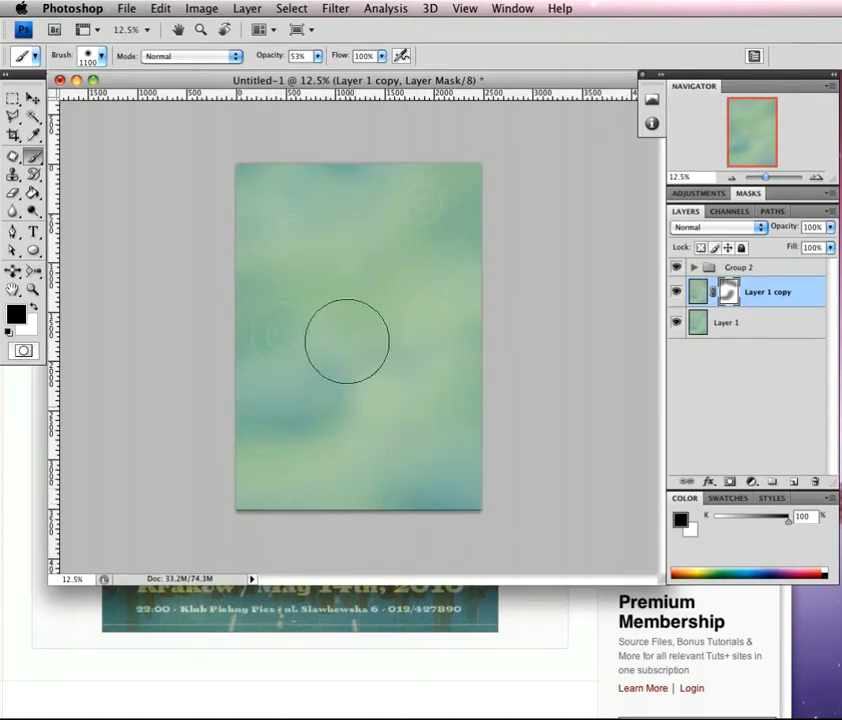
pyautogui.moveTo(304, 150)
pyautogui.mouseDown()
pyautogui.moveTo(375, 172)
pyautogui.moveTo(329, 148)
pyautogui.moveTo(357, 150)
pyautogui.moveTo(365, 196)
pyautogui.moveTo(310, 275)
pyautogui.moveTo(450, 297)
pyautogui.mouseUp()
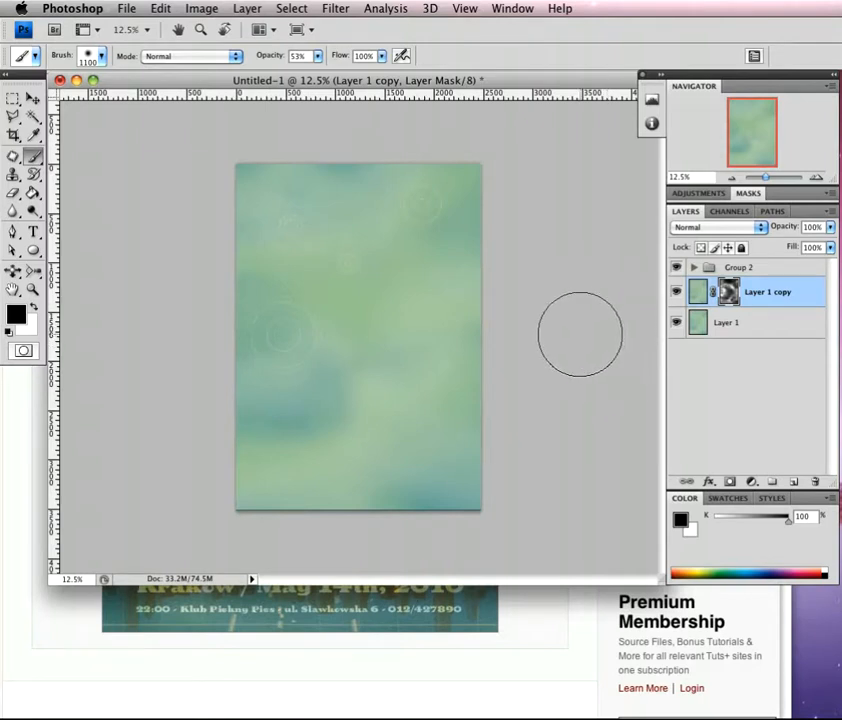
# Step: Set the foreground colour to #fbf8cd
pyautogui.click(14, 313)
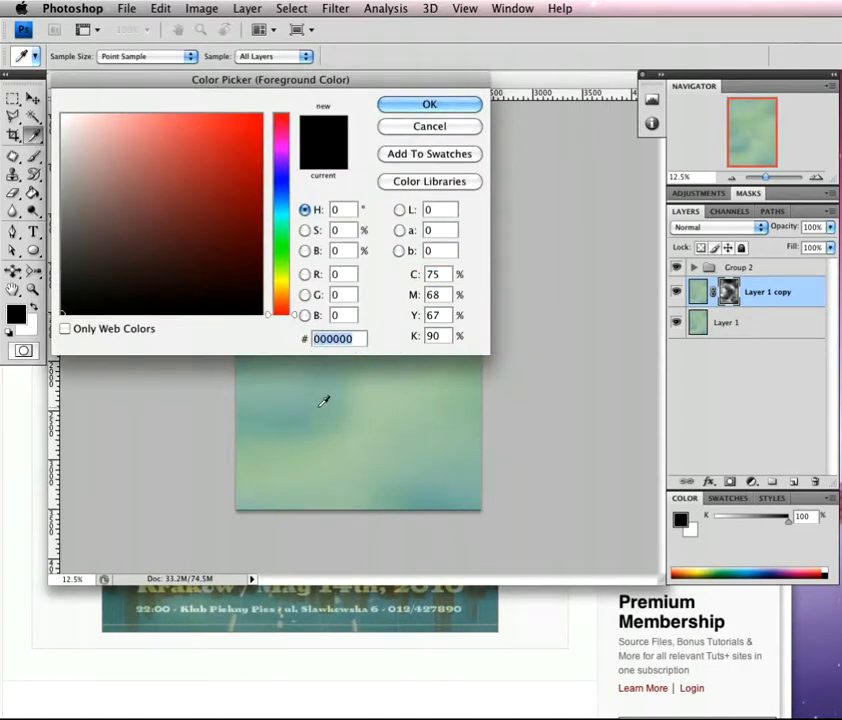
pyautogui.write('fb')
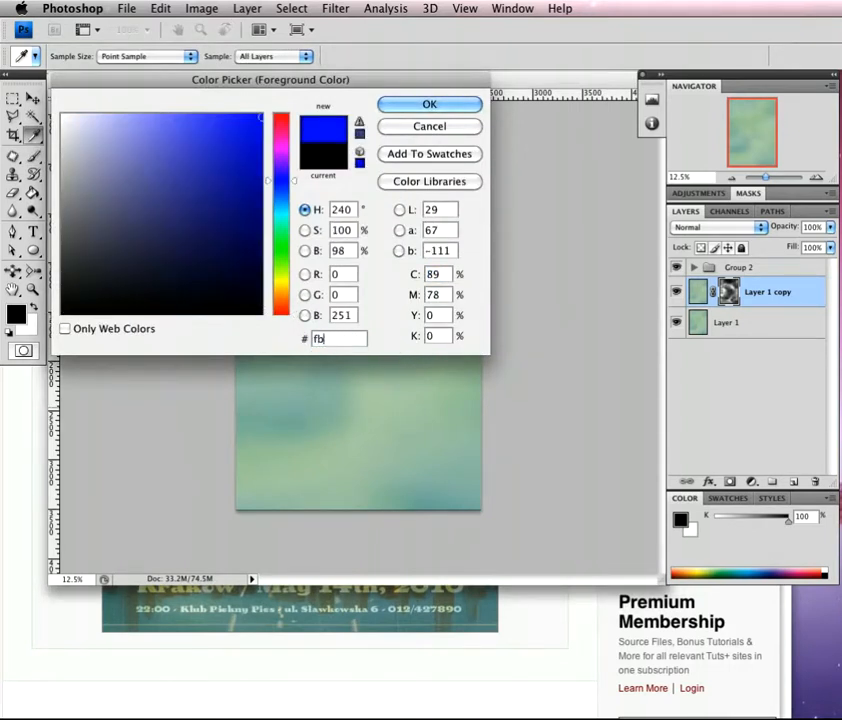
pyautogui.write('f8cd')
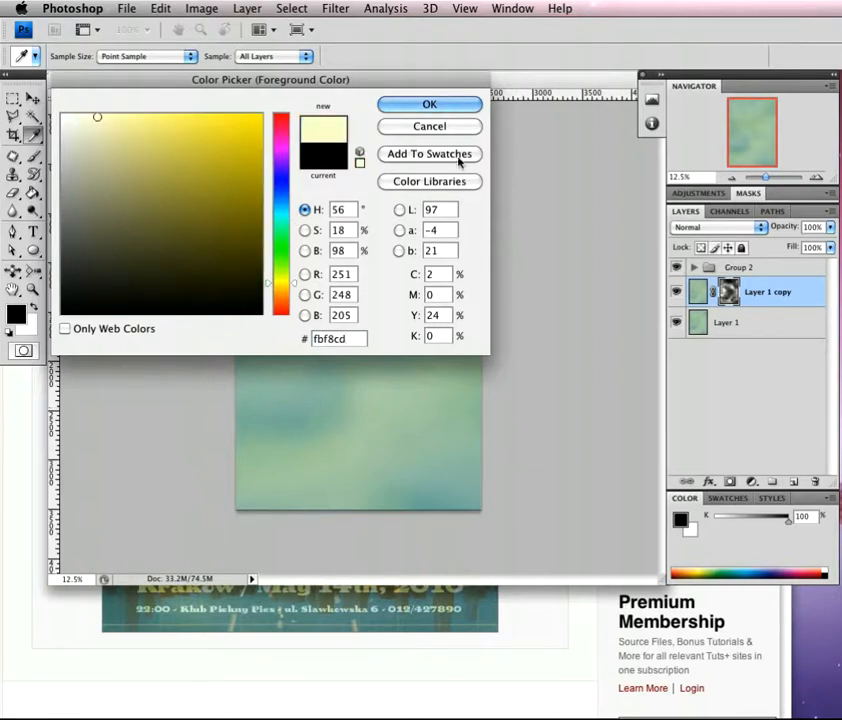
pyautogui.click(430, 104)
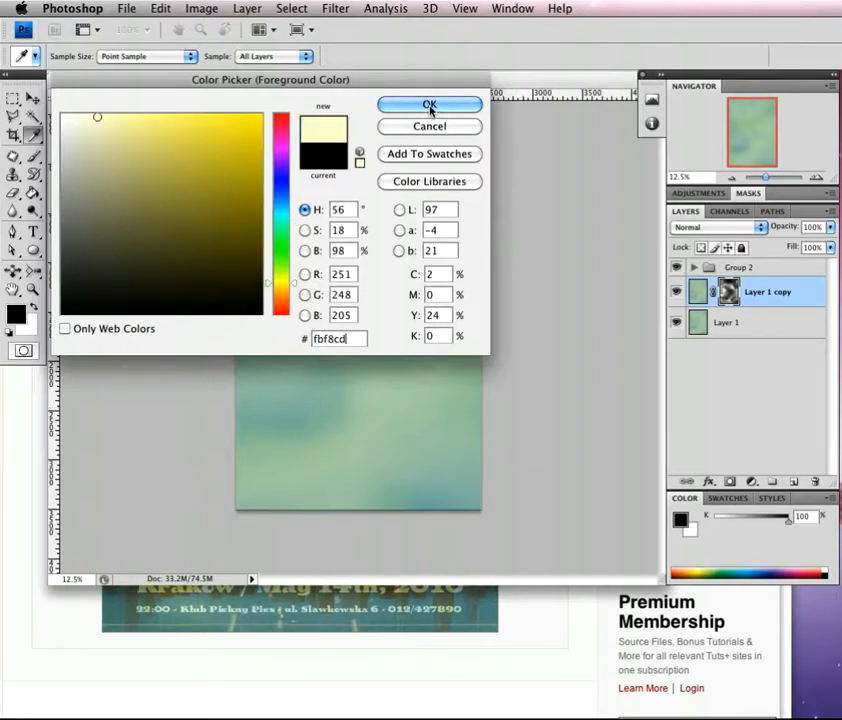
# Step: Draw a 2 px vertical line shape over the full poster height near its left edge and leave its layer selected
pyautogui.click(33, 252)
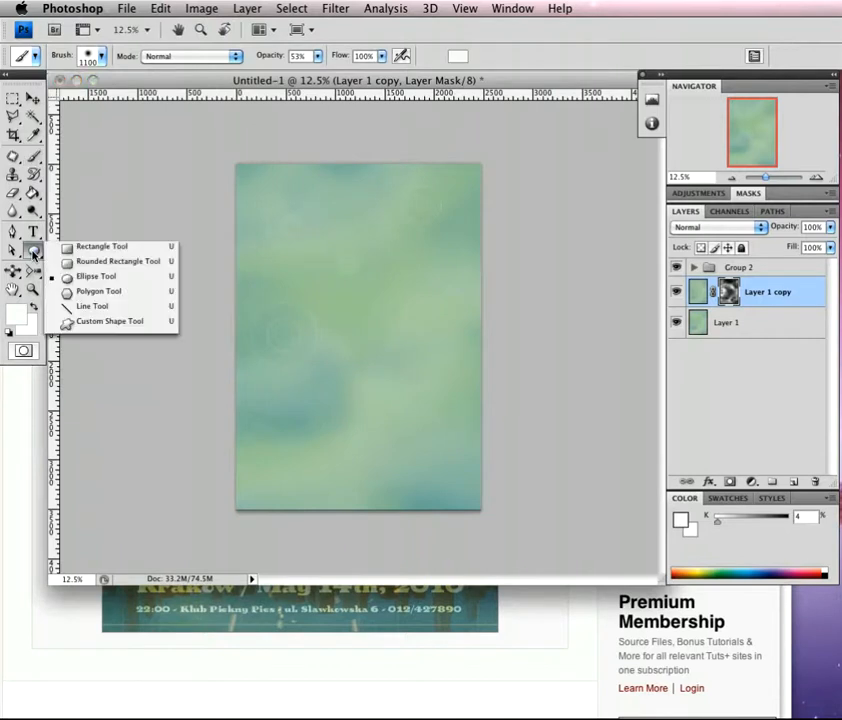
pyautogui.click(116, 306)
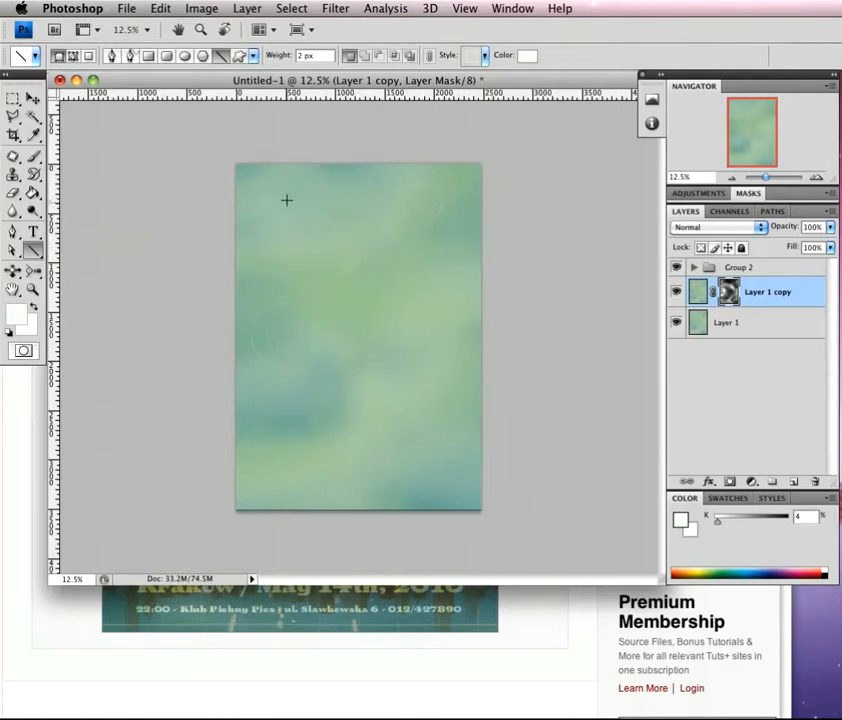
pyautogui.moveTo(264, 190); pyautogui.dragTo(286, 515)
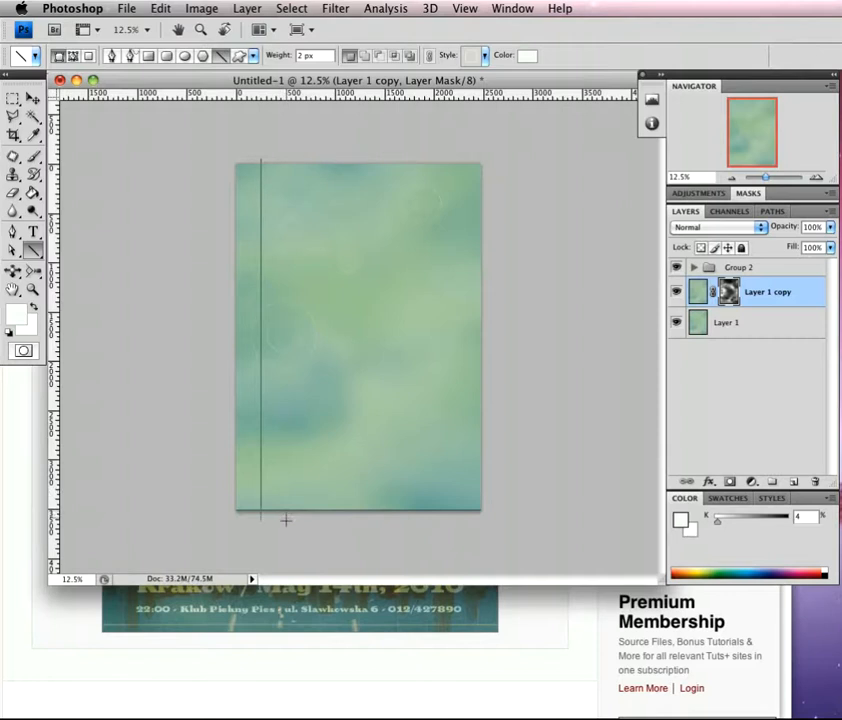
pyautogui.moveTo(285, 517); pyautogui.dragTo(285, 517)
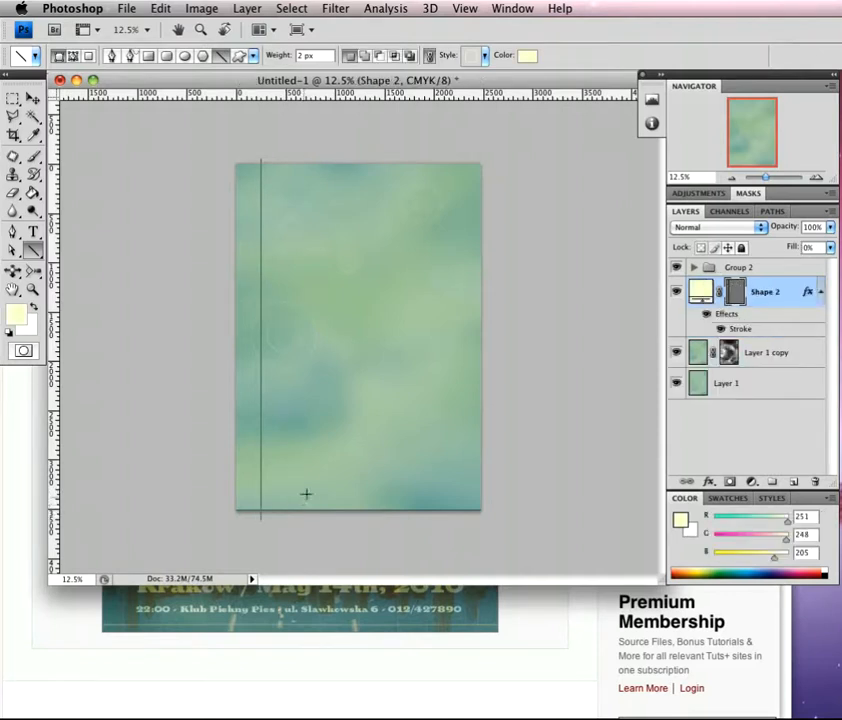
pyautogui.click(789, 355)
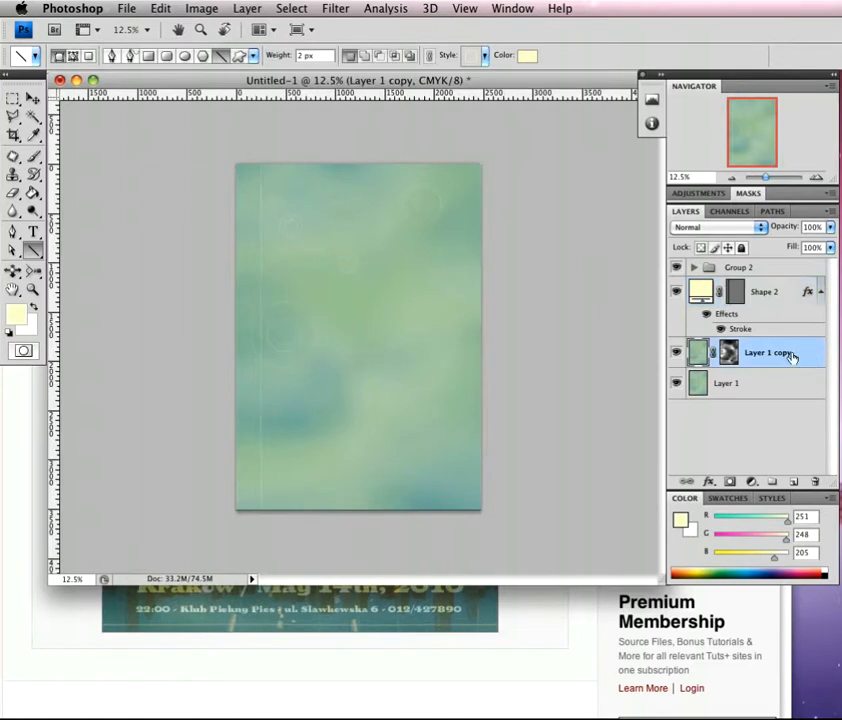
pyautogui.click(772, 292)
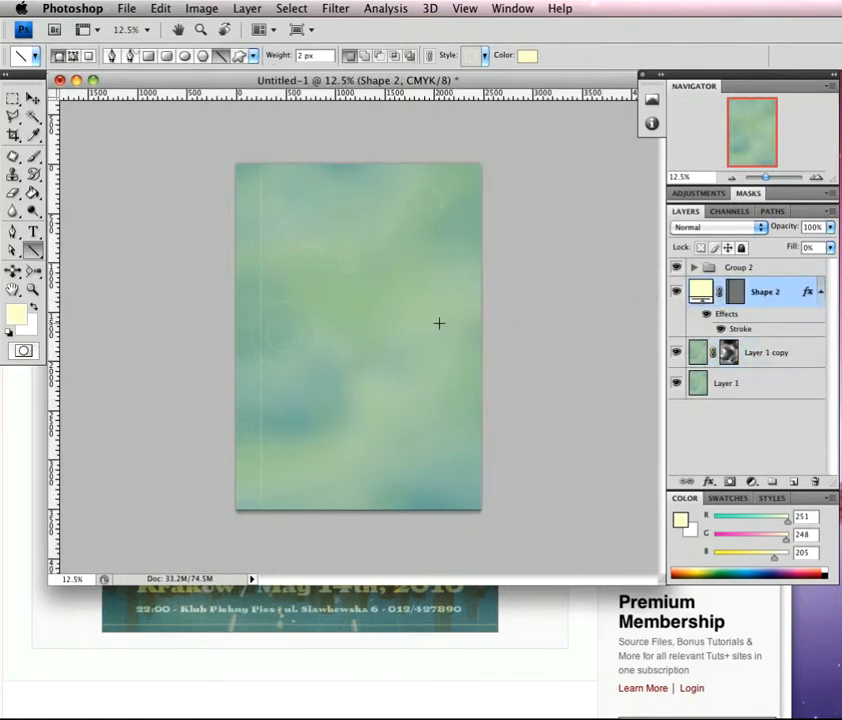
# Step: Duplicate the vertical line shape eleven times and spread the copies across the poster to its right edge
pyautogui.press('v')
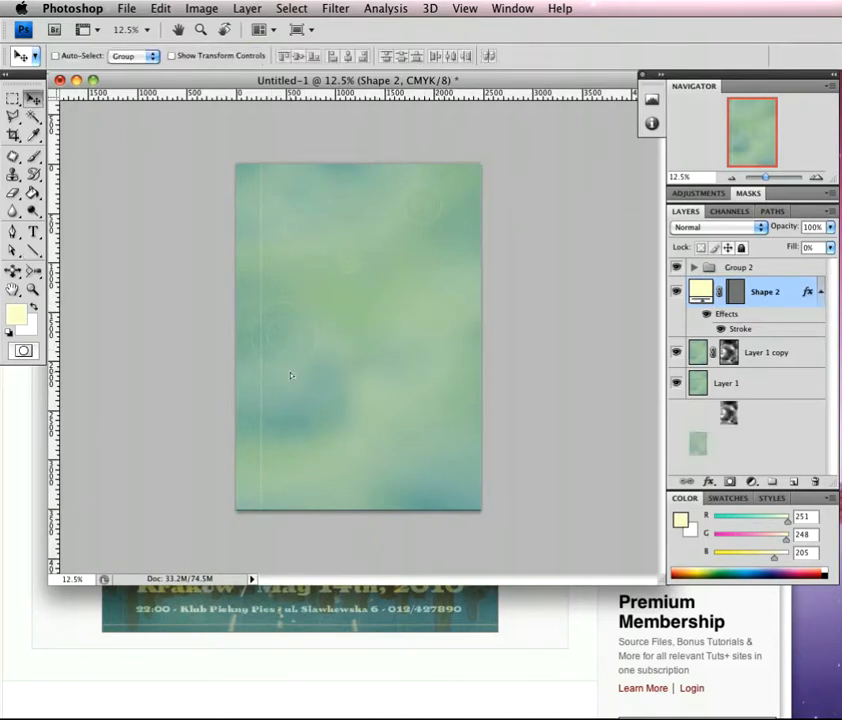
pyautogui.moveTo(287, 375)
pyautogui.mouseDown()
pyautogui.moveTo(287, 406)
pyautogui.moveTo(307, 398)
pyautogui.mouseUp()
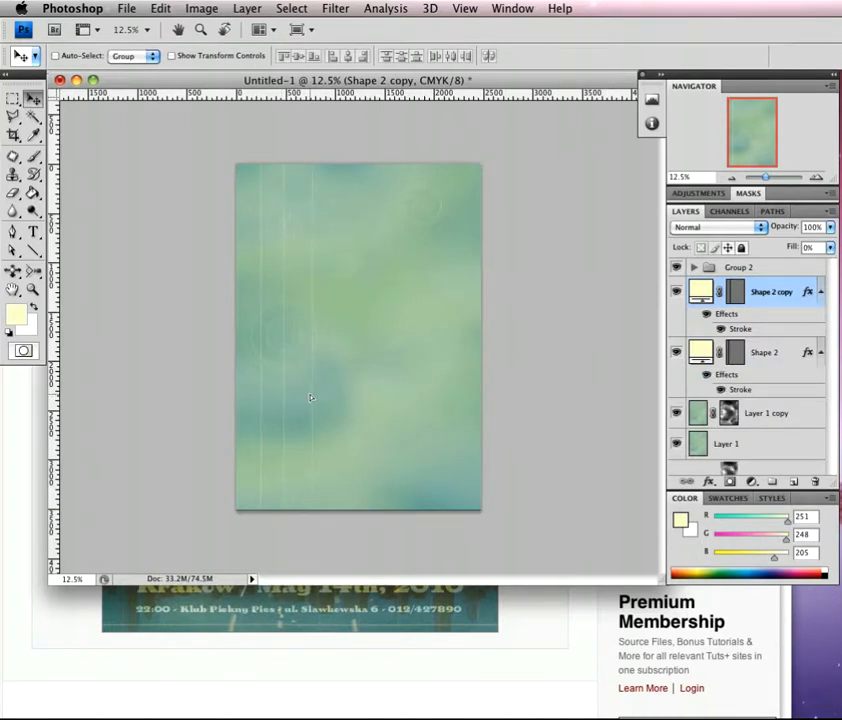
pyautogui.moveTo(309, 398); pyautogui.dragTo(347, 415)
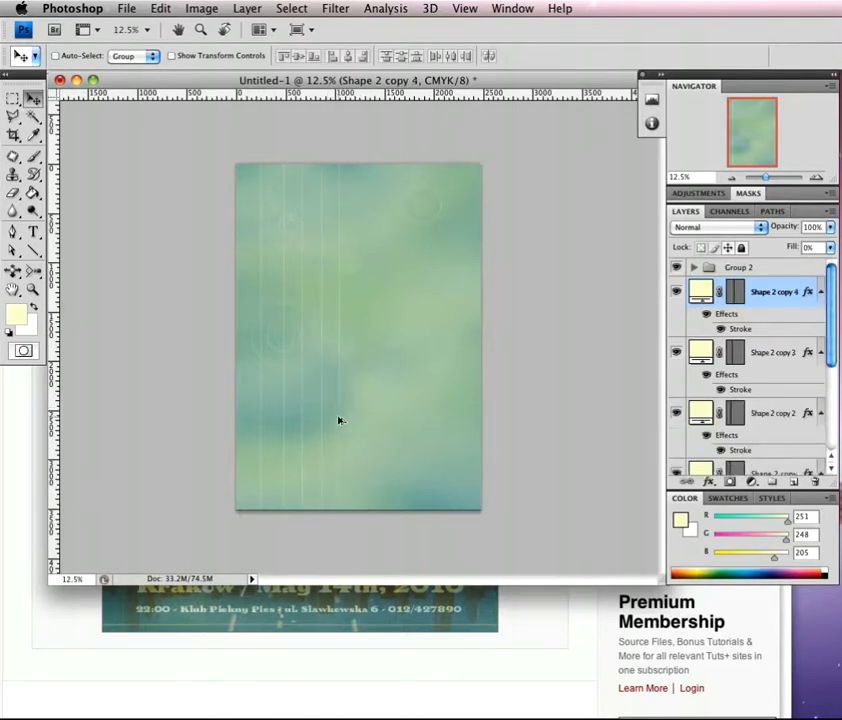
pyautogui.moveTo(365, 420)
pyautogui.mouseDown()
pyautogui.moveTo(357, 413)
pyautogui.moveTo(362, 435)
pyautogui.mouseUp()
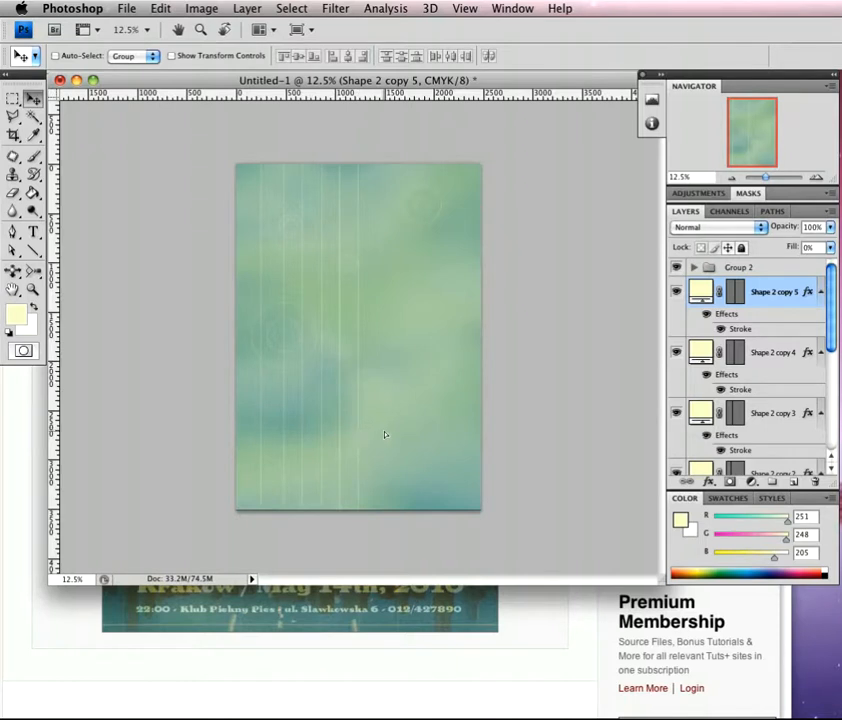
pyautogui.moveTo(379, 434); pyautogui.dragTo(463, 465)
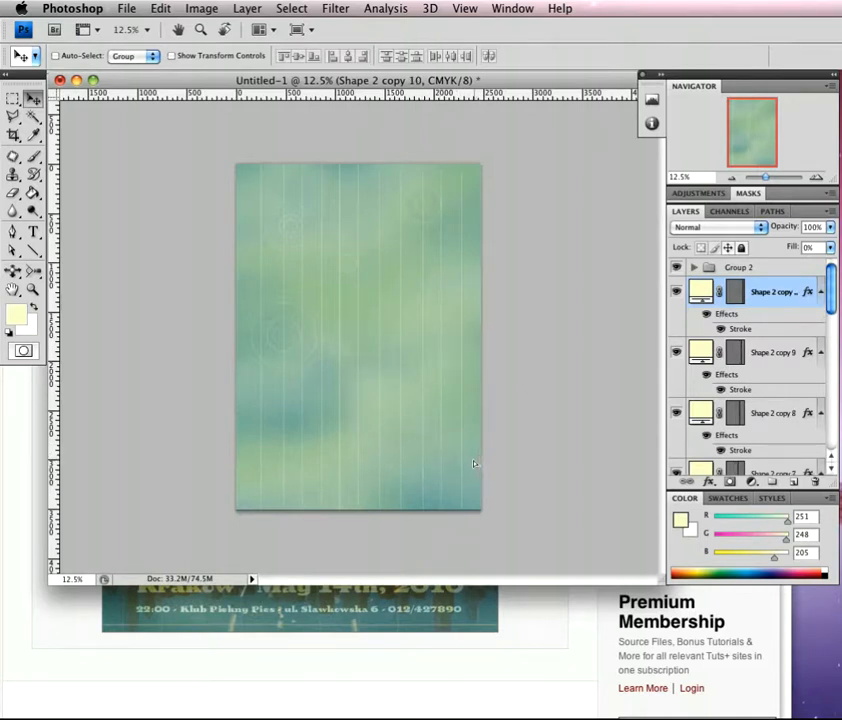
pyautogui.moveTo(475, 463); pyautogui.dragTo(475, 466)
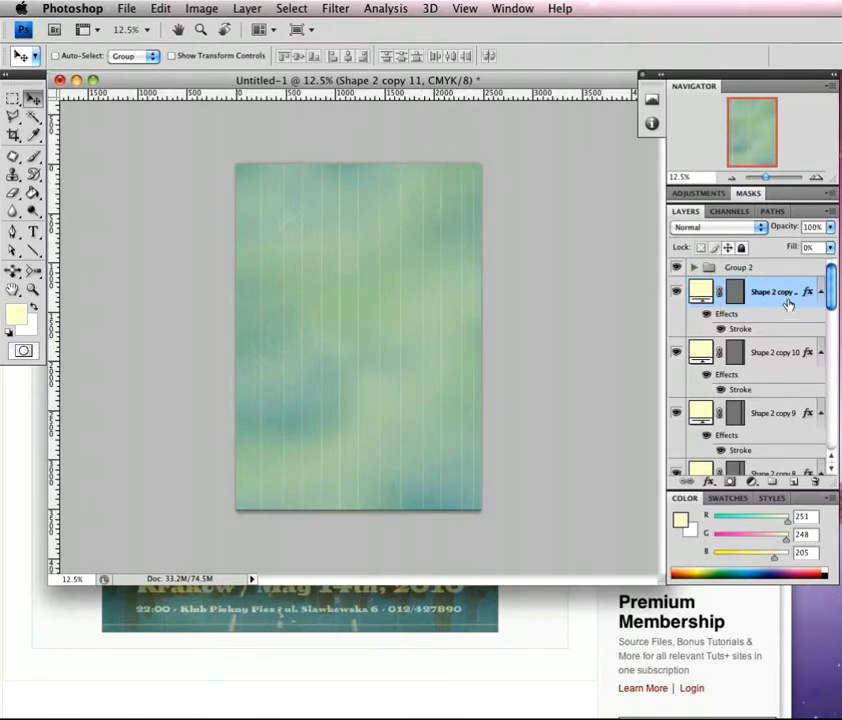
pyautogui.scroll(-1, 831, 290)
pyautogui.scroll(1, 831, 290)
pyautogui.moveTo(829, 285); pyautogui.dragTo(829, 323)
pyautogui.scroll(-1, 786, 406)
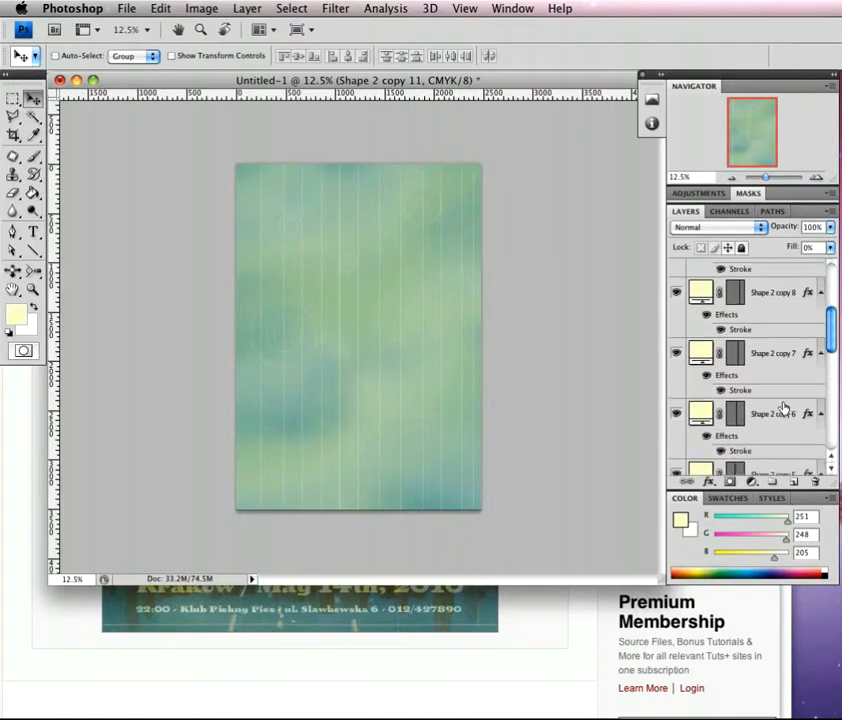
pyautogui.keyDown('shift'); pyautogui.click(778, 421); pyautogui.keyUp('shift')
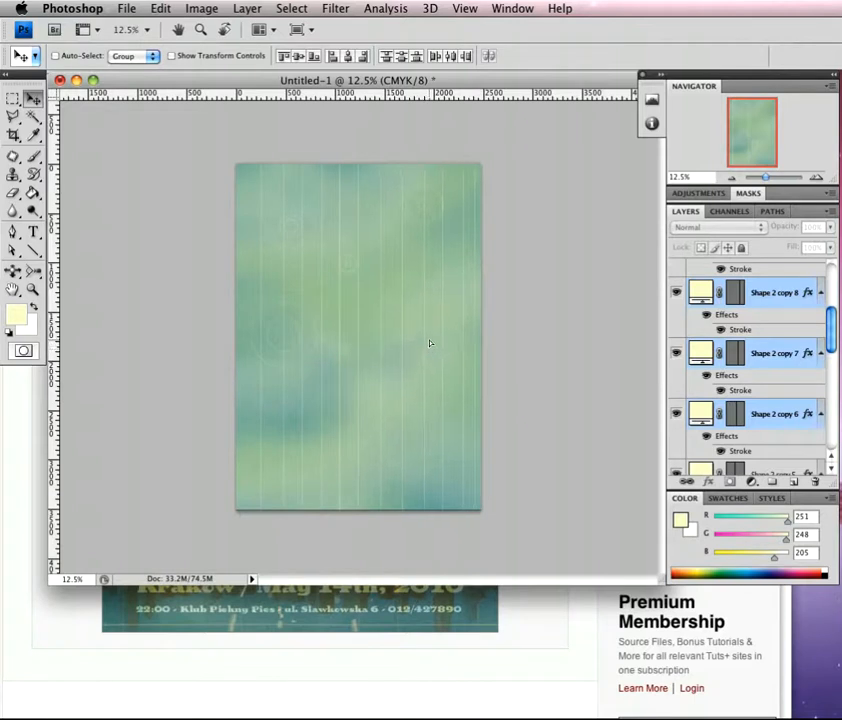
pyautogui.moveTo(428, 340); pyautogui.dragTo(440, 389)
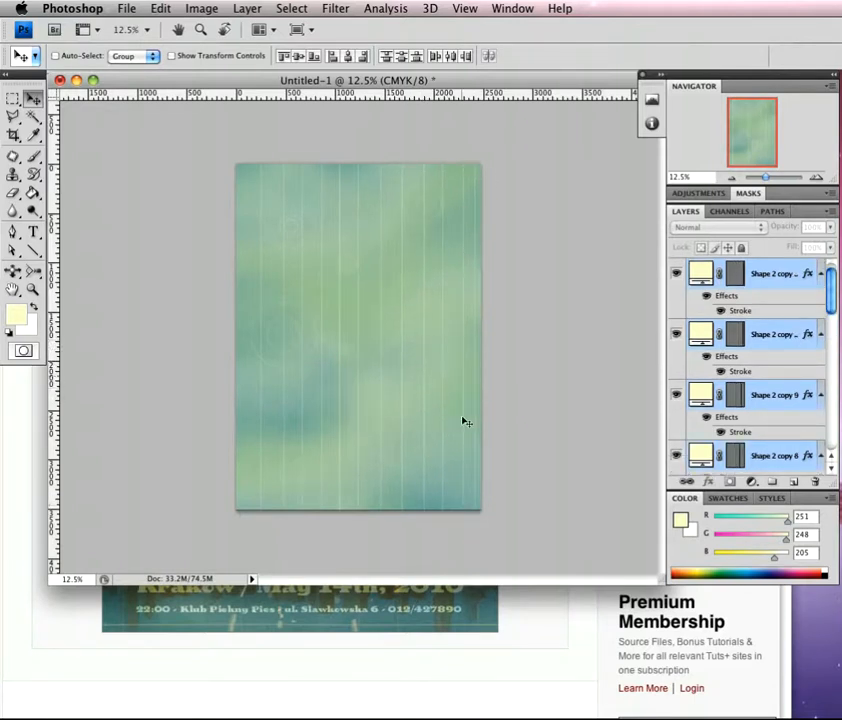
pyautogui.scroll(1, 836, 300)
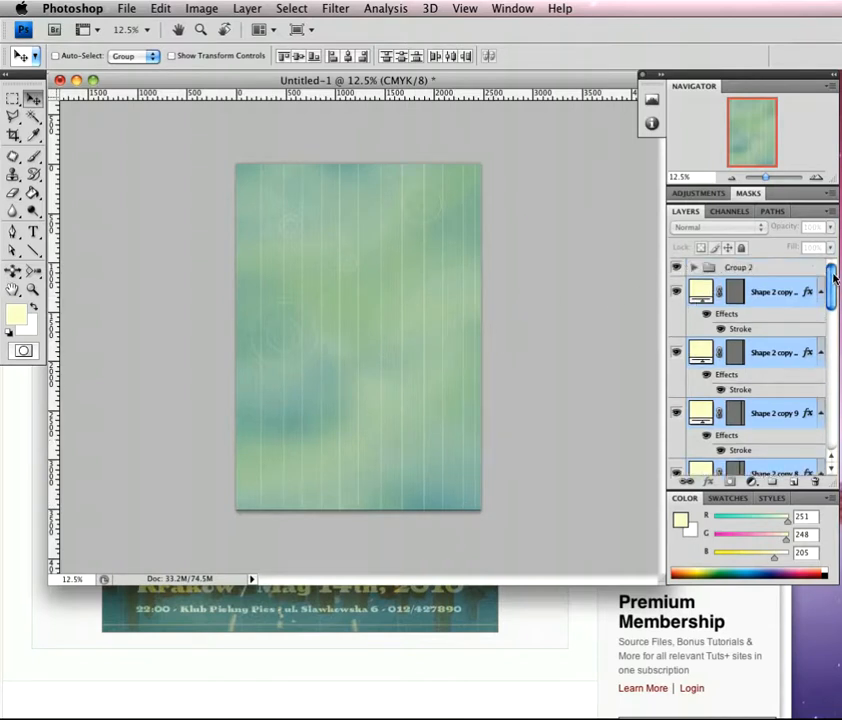
pyautogui.click(781, 293)
pyautogui.scroll(-1, 832, 306)
pyautogui.moveTo(832, 306); pyautogui.dragTo(812, 432)
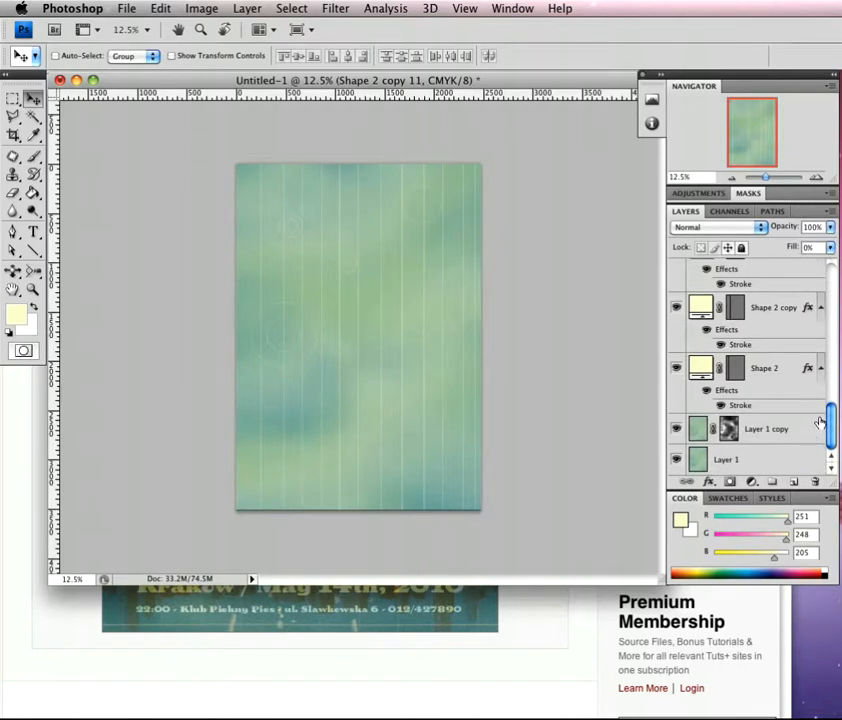
pyautogui.keyDown('shift'); pyautogui.click(776, 372); pyautogui.keyUp('shift')
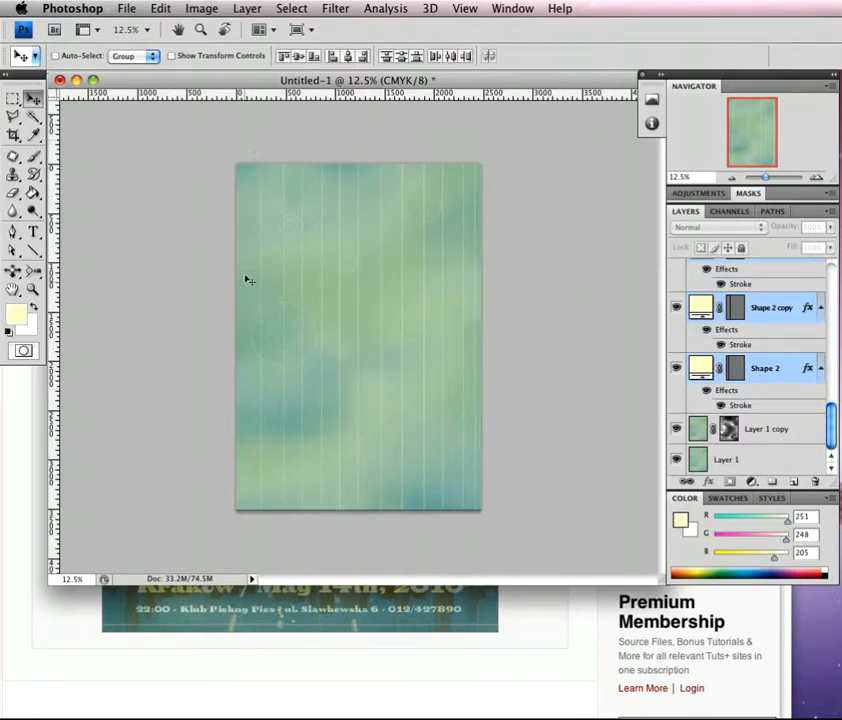
# Step: Place one more copy of the Shape 2 line near the poster's left edge and distribute all the line layers evenly across the width
pyautogui.click(780, 369)
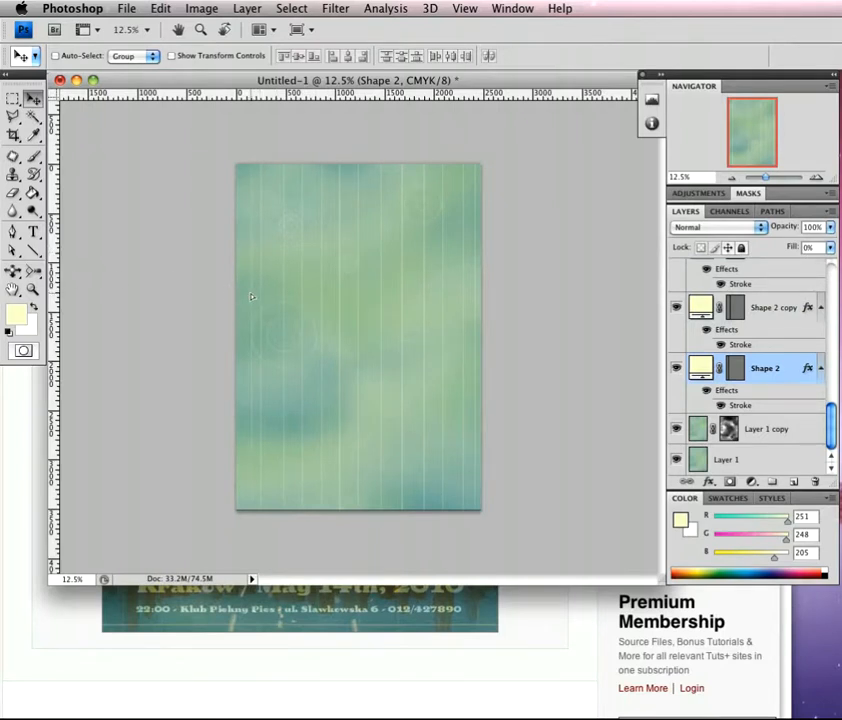
pyautogui.hotkey('ctrl', 'j')
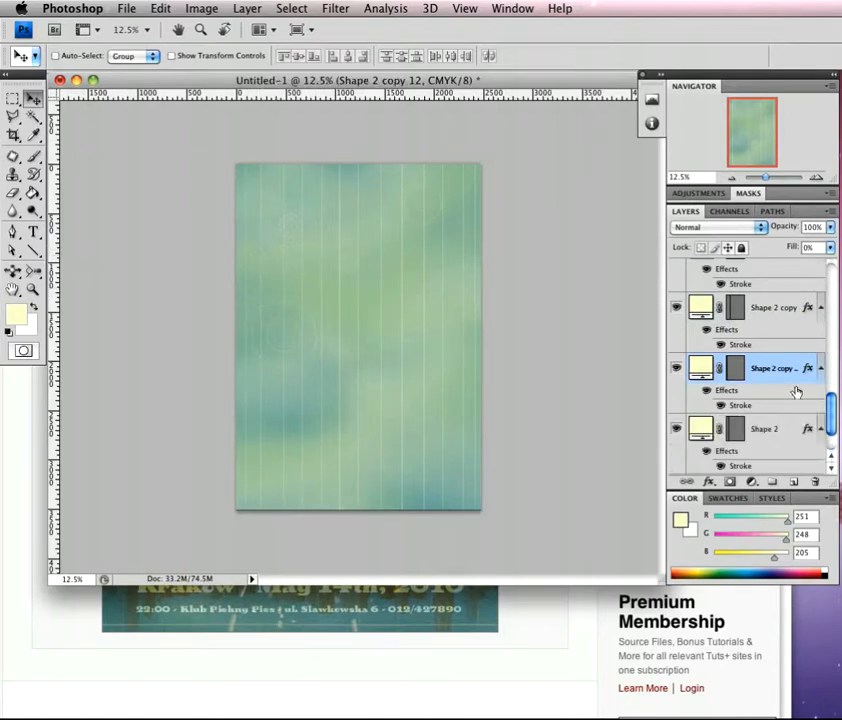
pyautogui.click(780, 429)
pyautogui.moveTo(823, 430); pyautogui.dragTo(829, 300)
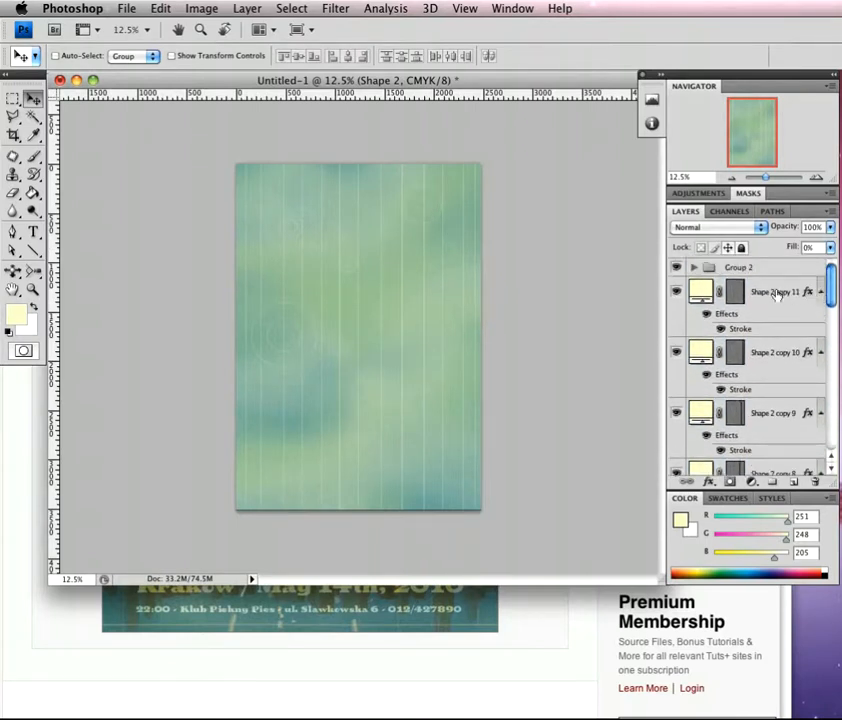
pyautogui.keyDown('shift'); pyautogui.click(778, 291); pyautogui.keyUp('shift')
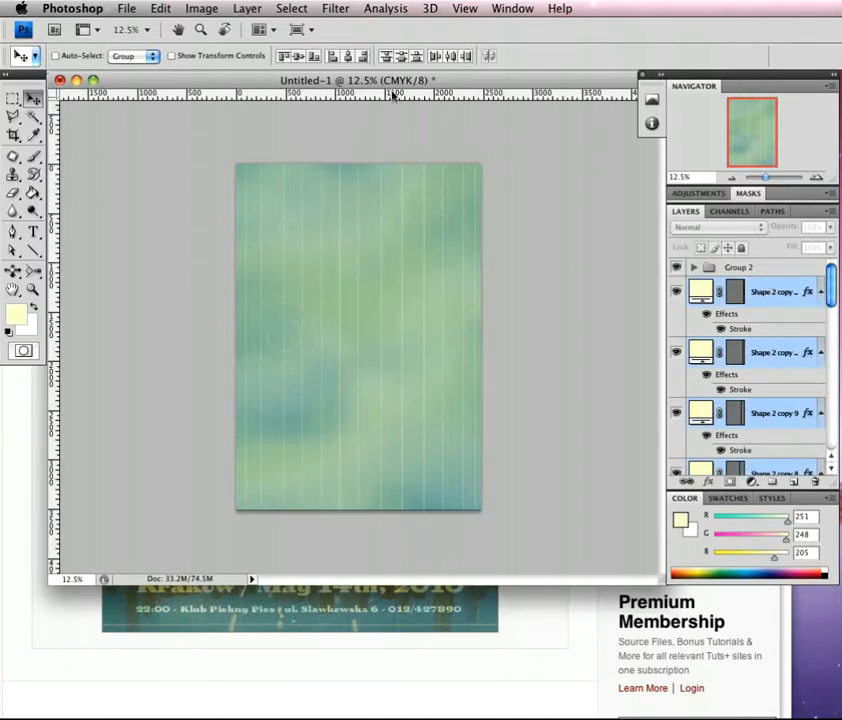
pyautogui.click(449, 60)
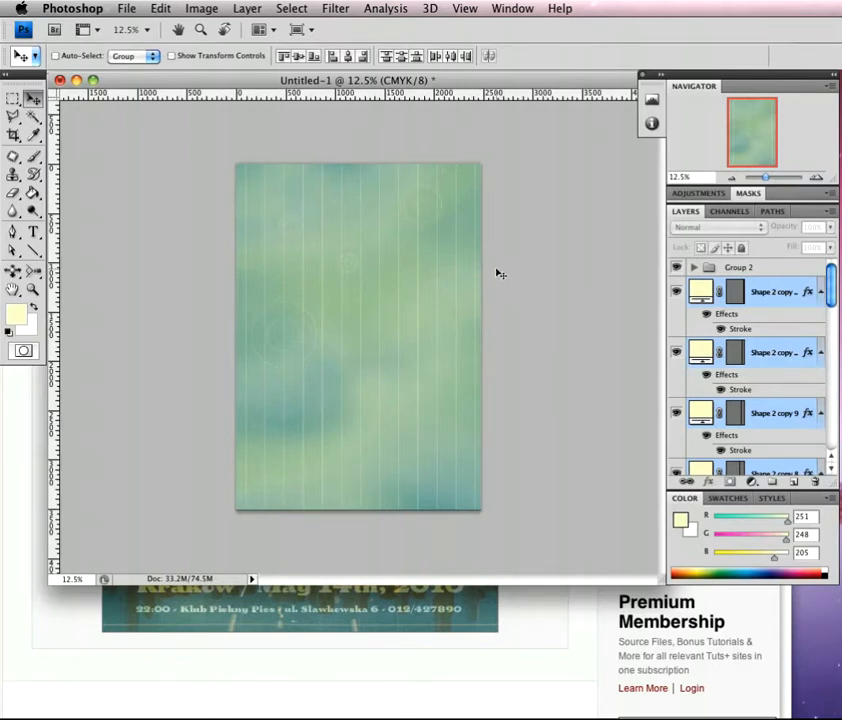
# Step: Group all the vertical line layers and name the group Lines
pyautogui.hotkey('ctrl', 'g')
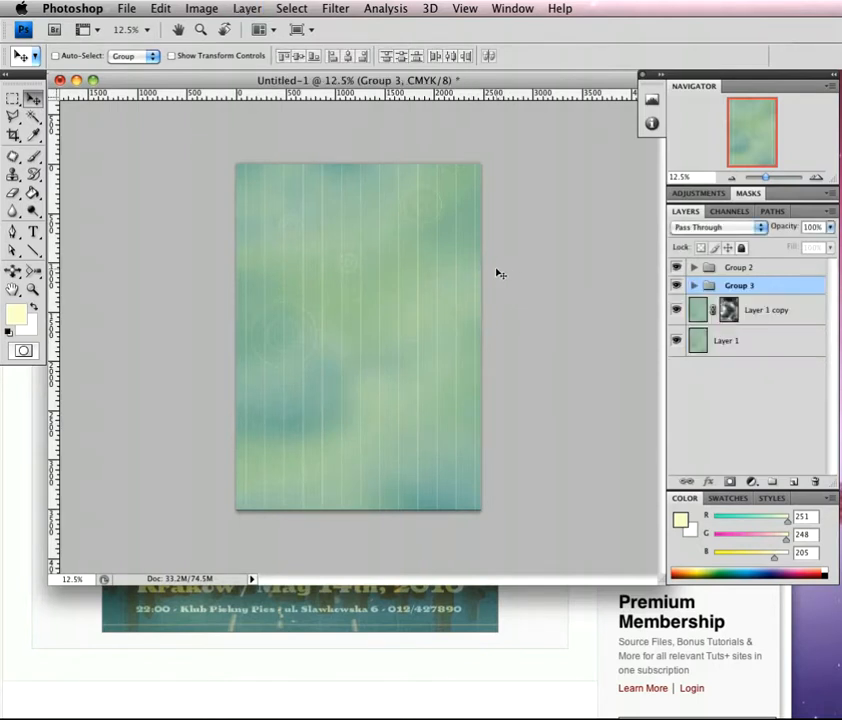
pyautogui.doubleClick(740, 288)
pyautogui.write('Lines')
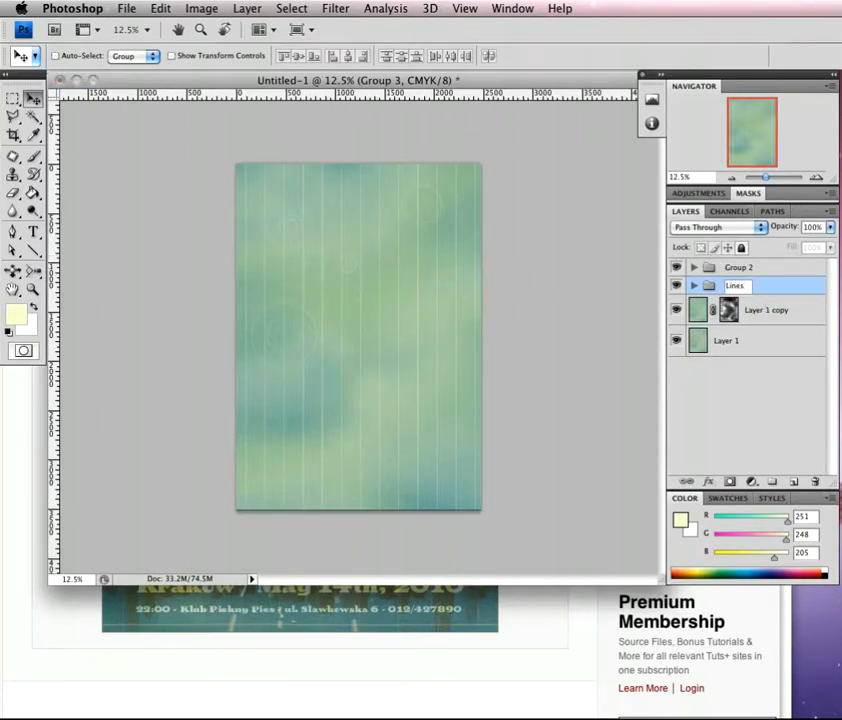
pyautogui.press('Return')
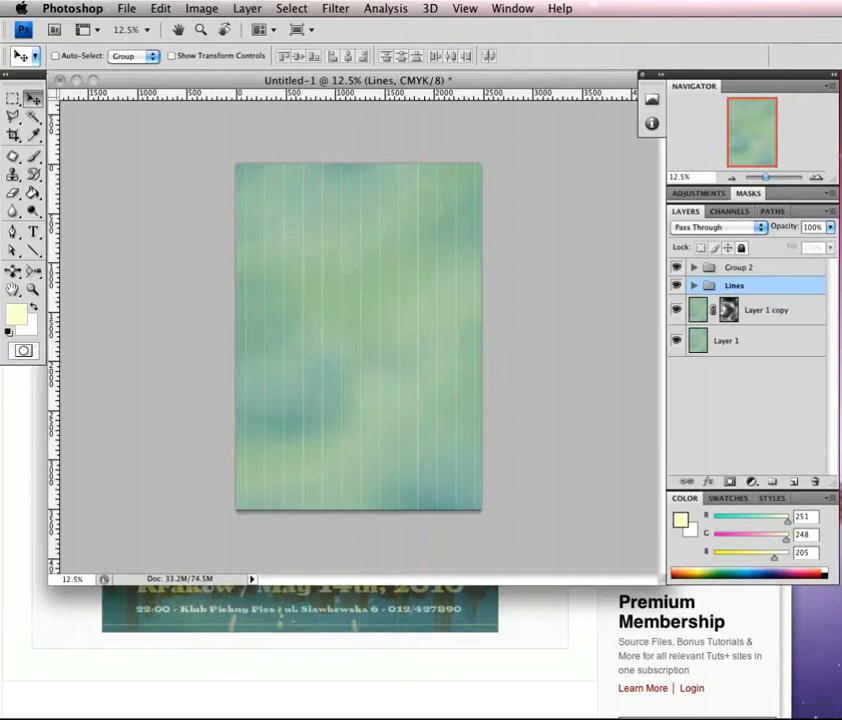
# Step: Duplicate the Lines group and rotate the copy 90 degrees to make horizontal lines
pyautogui.moveTo(784, 291); pyautogui.dragTo(796, 482)
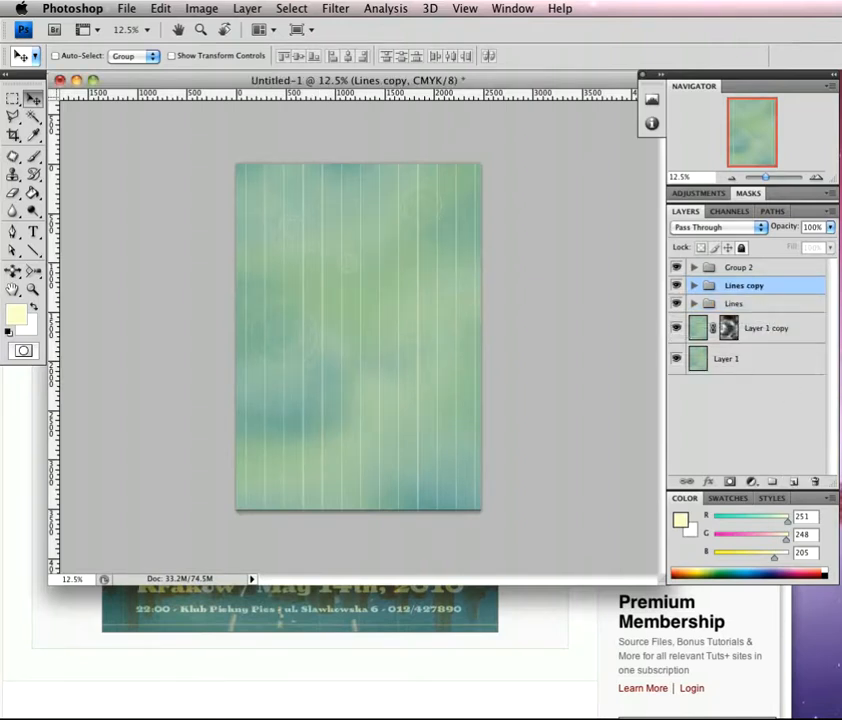
pyautogui.hotkey('ctrl', 't')
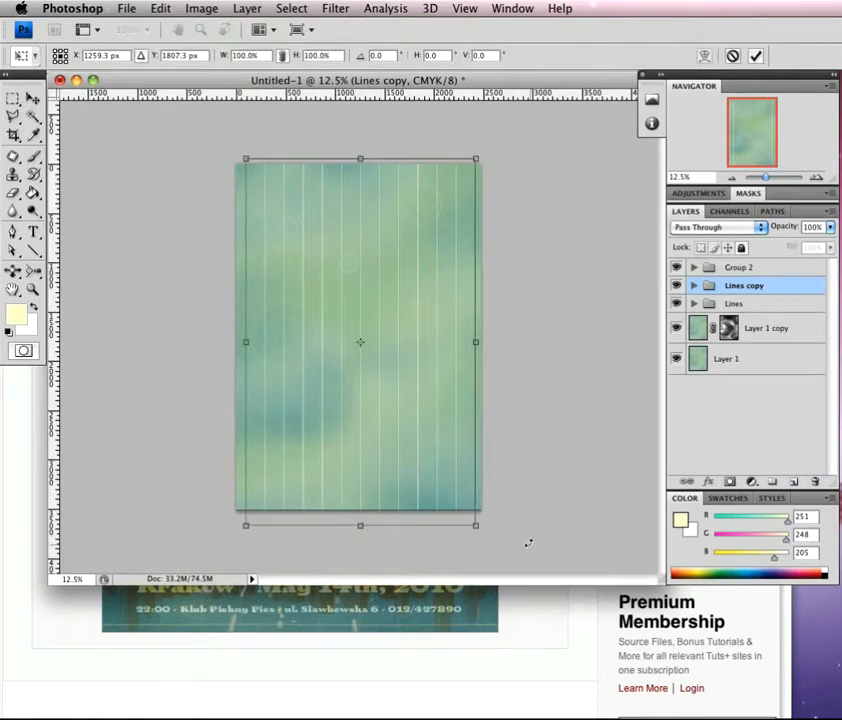
pyautogui.moveTo(533, 542); pyautogui.dragTo(225, 447)
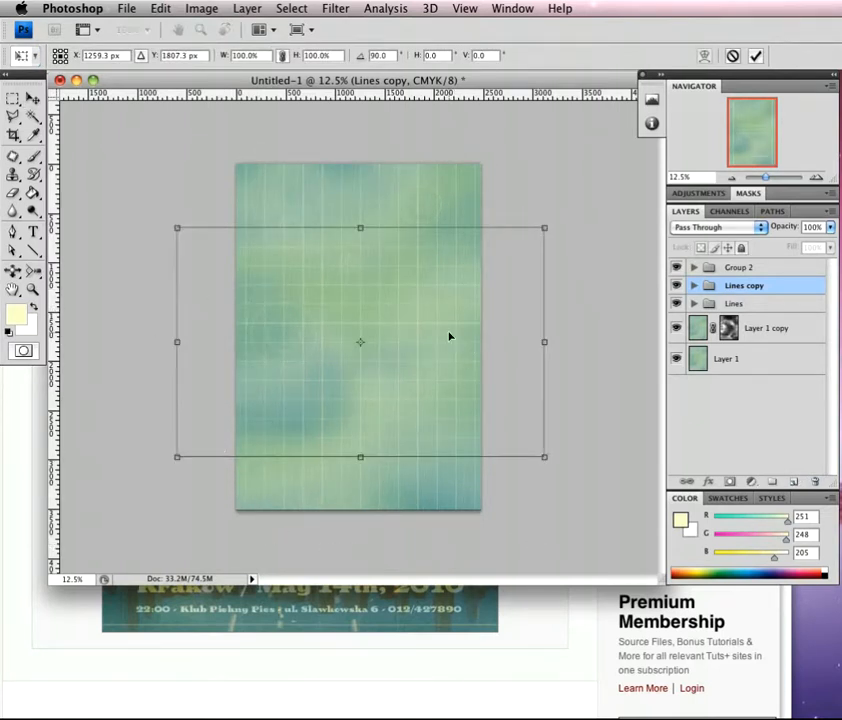
pyautogui.press('Return')
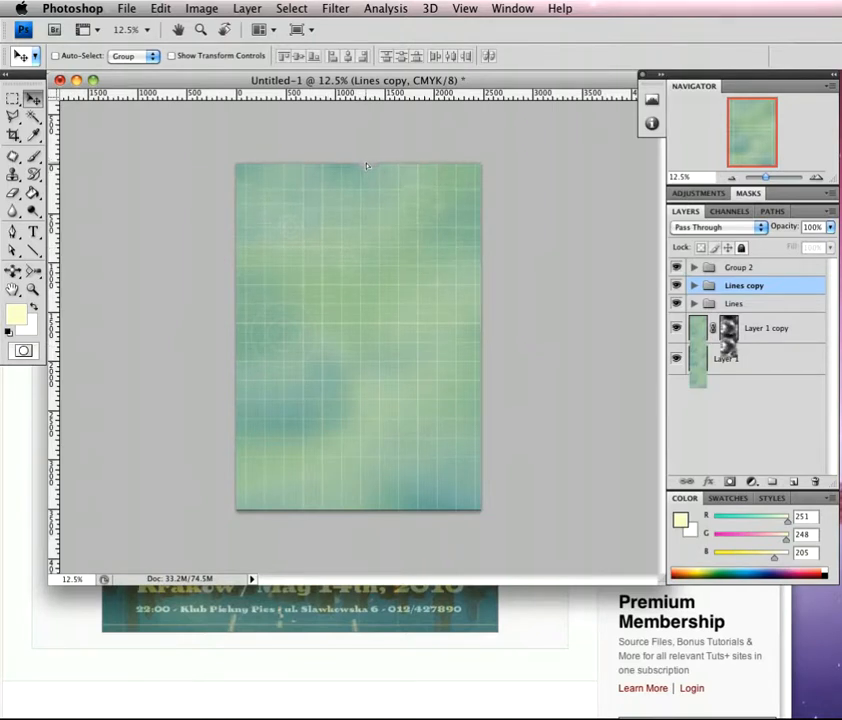
# Step: Duplicate the rotated line group twice and position the groups so horizontal lines cover the full poster height
pyautogui.press('super+j')
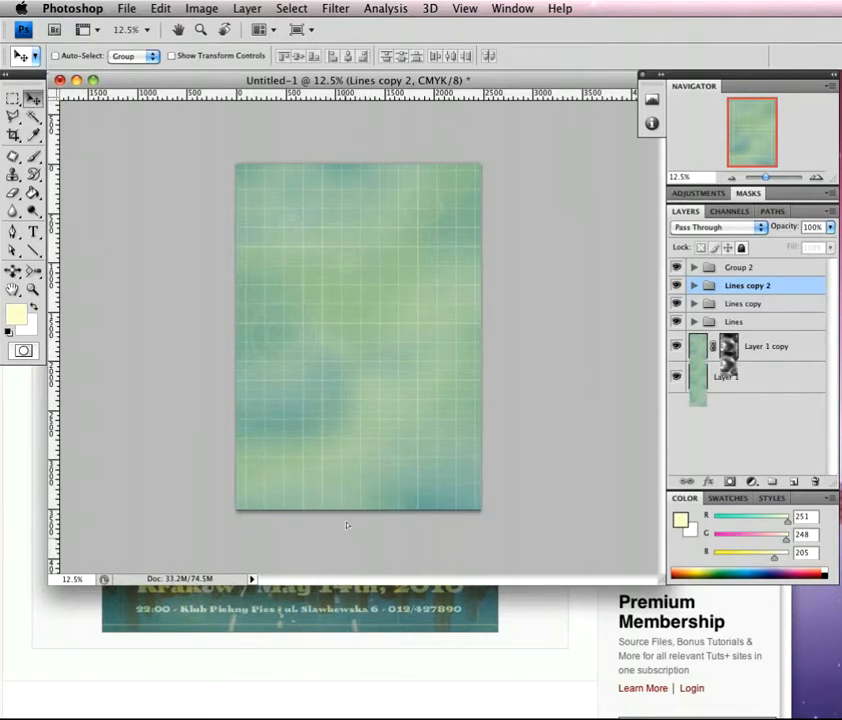
pyautogui.press('super+j')
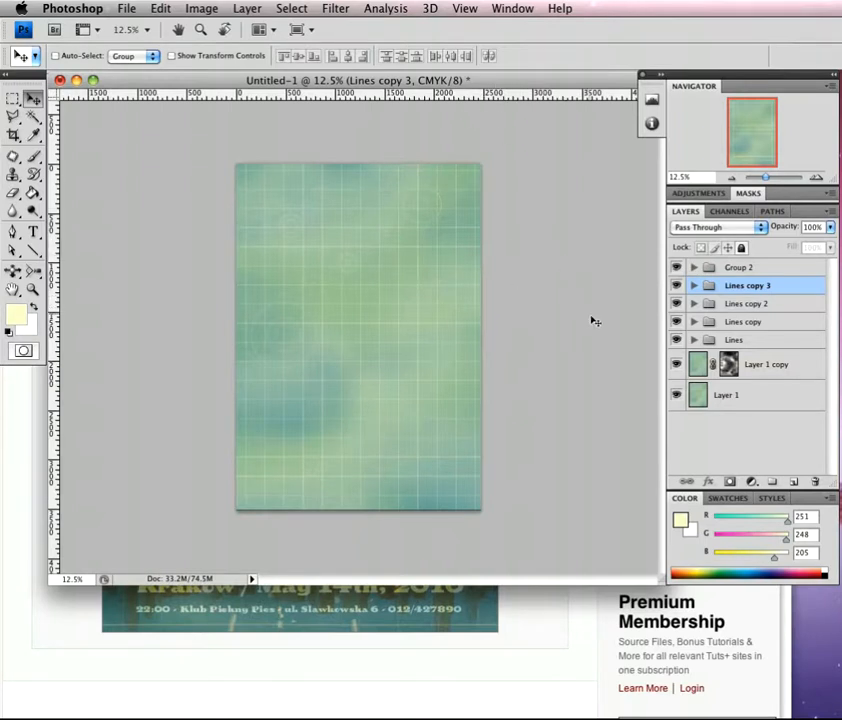
pyautogui.keyDown('shift'); pyautogui.click(790, 322); pyautogui.keyUp('shift')
pyautogui.moveTo(785, 328); pyautogui.dragTo(774, 338)
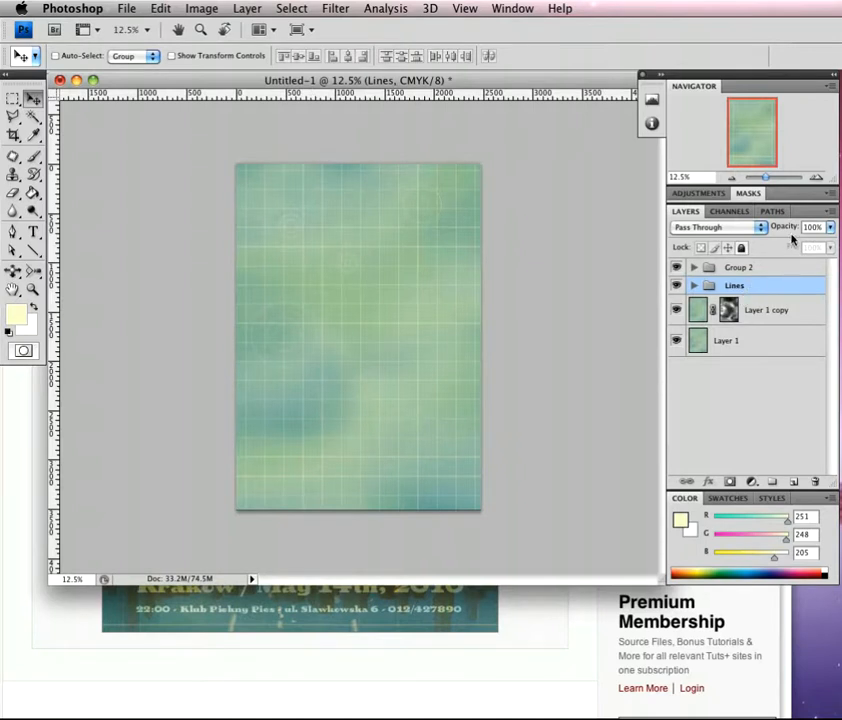
pyautogui.moveTo(783, 230); pyautogui.dragTo(815, 240)
pyautogui.press('super+j')
pyautogui.press('super+j')
pyautogui.press('super+j')
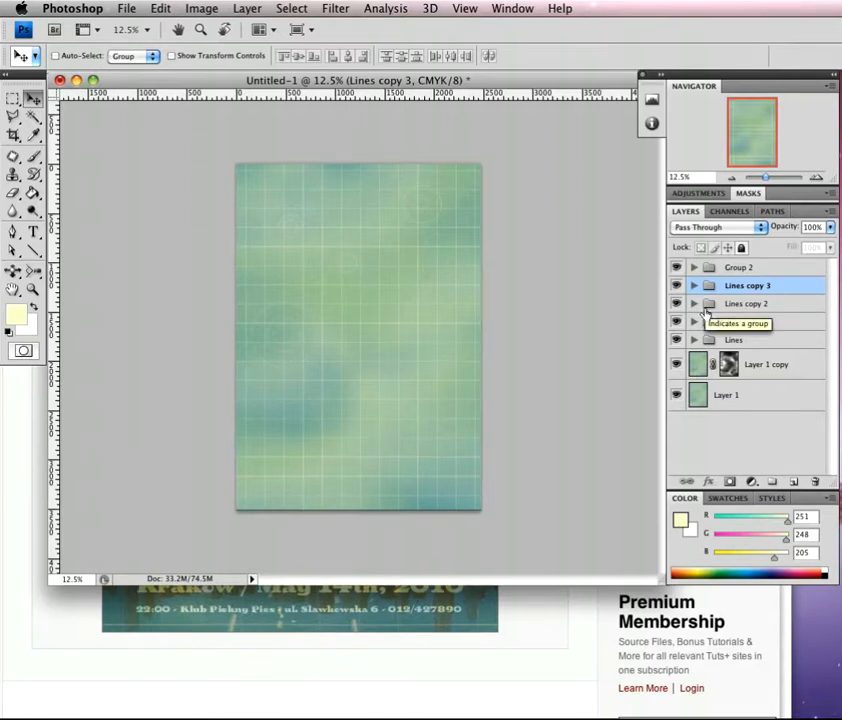
# Step: Group Lines copy, Lines copy 2 and Lines copy 3, and name the new group H Lines
pyautogui.keyDown('shift'); pyautogui.click(784, 324); pyautogui.keyUp('shift')
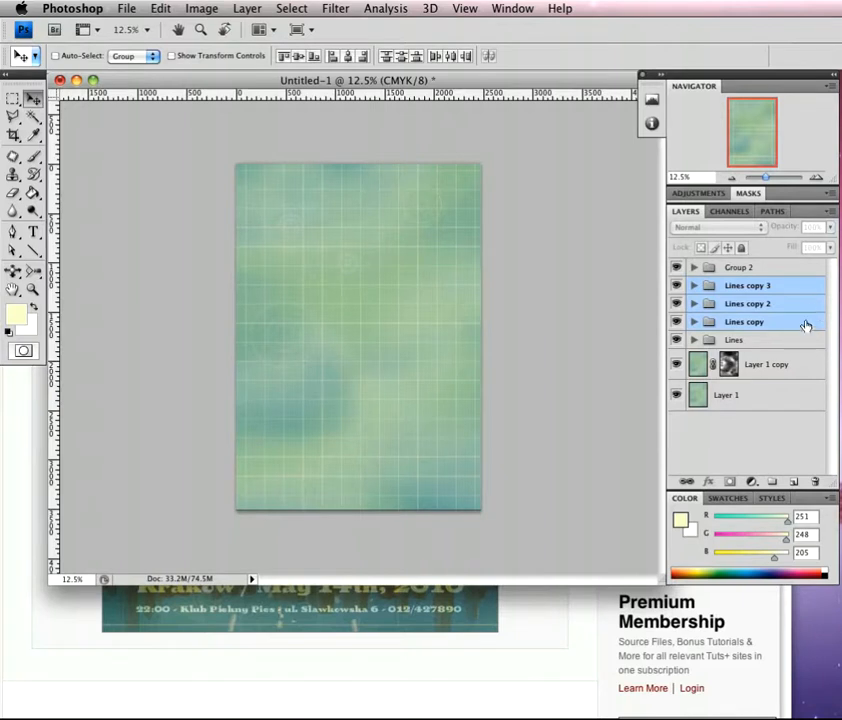
pyautogui.hotkey('ctrl', 'g')
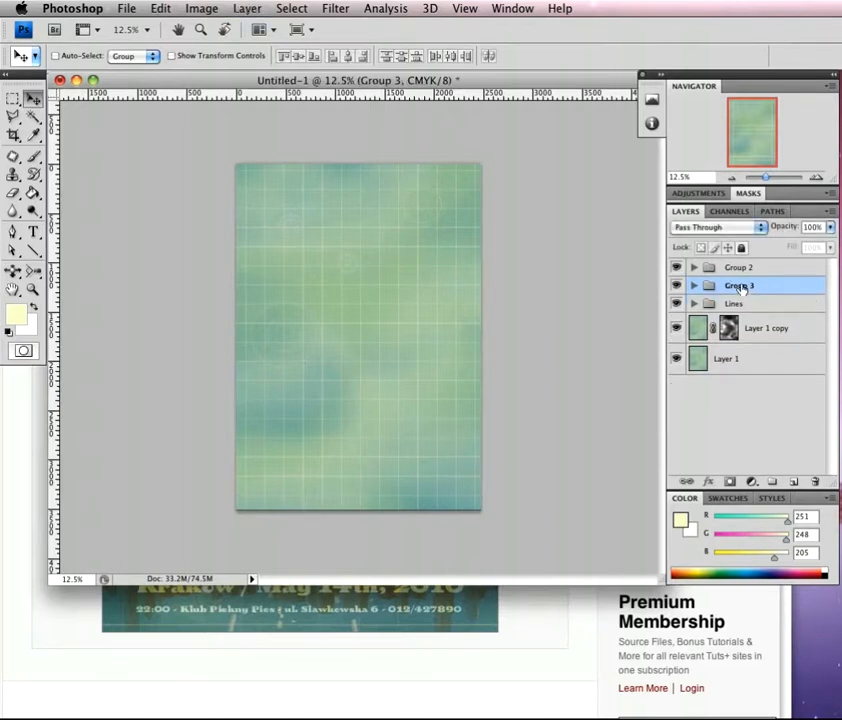
pyautogui.doubleClick(740, 287)
pyautogui.write('H Lines')
# Step: Check the vertical lines by toggling the Lines group's visibility and rename that group V Lines
pyautogui.click(758, 303)
pyautogui.click(676, 304)
pyautogui.click(676, 305)
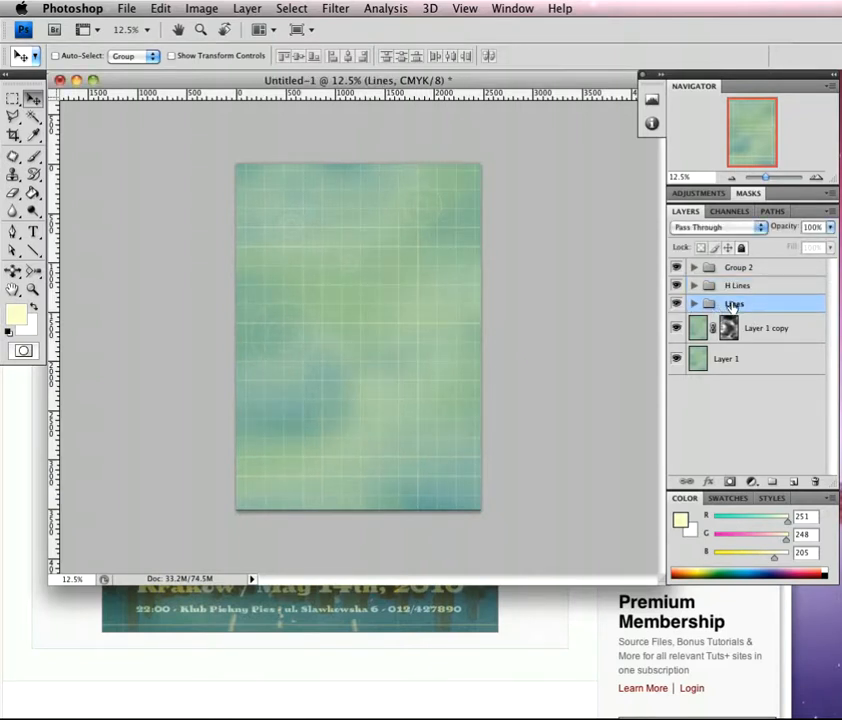
pyautogui.doubleClick(736, 304)
pyautogui.press('Return')
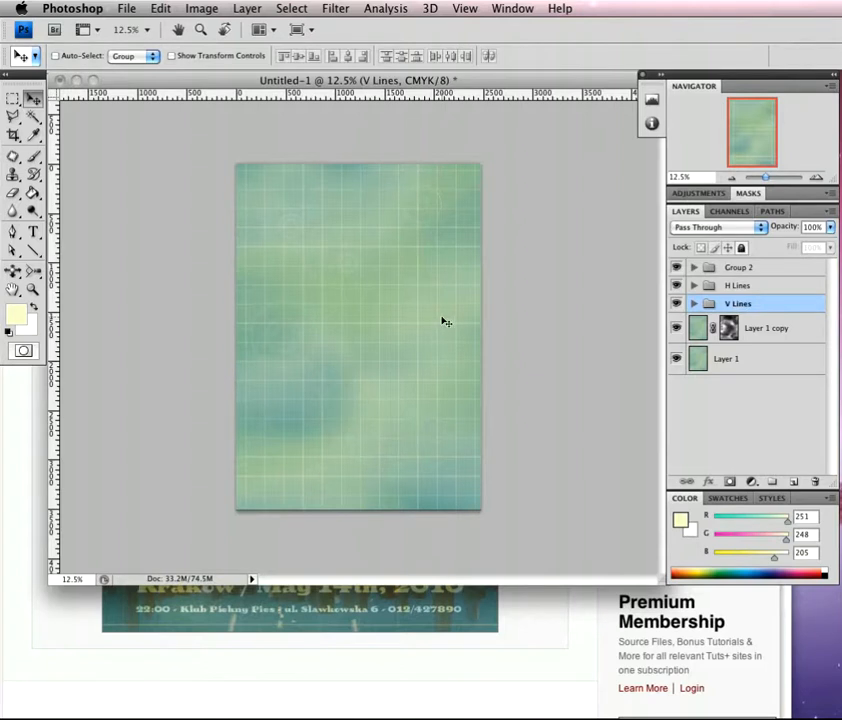
# Step: Merge the V Lines group and the H Lines group each into a single layer
pyautogui.press('super+e')
pyautogui.click(778, 289)
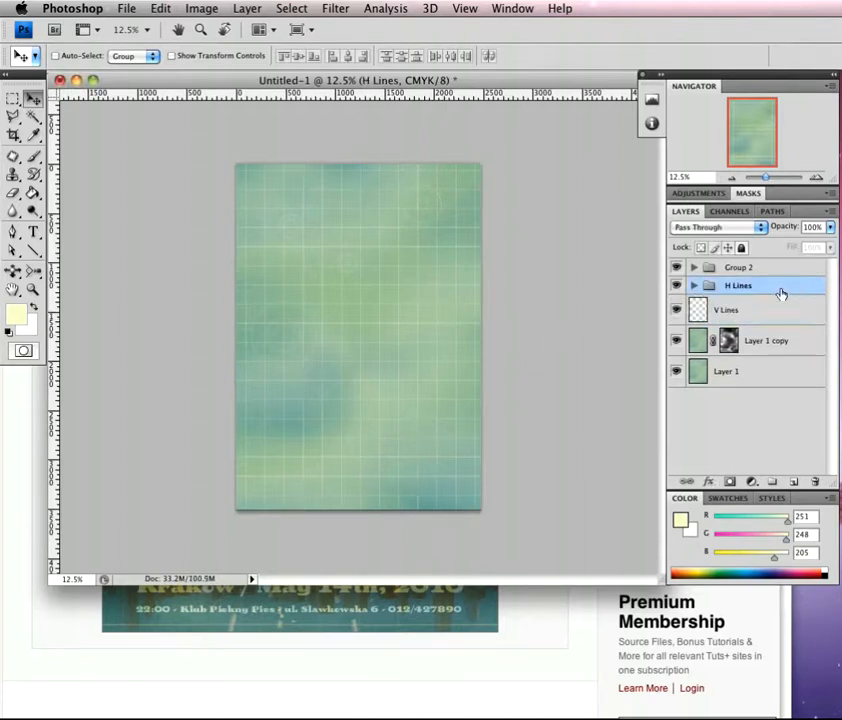
pyautogui.press('super+e')
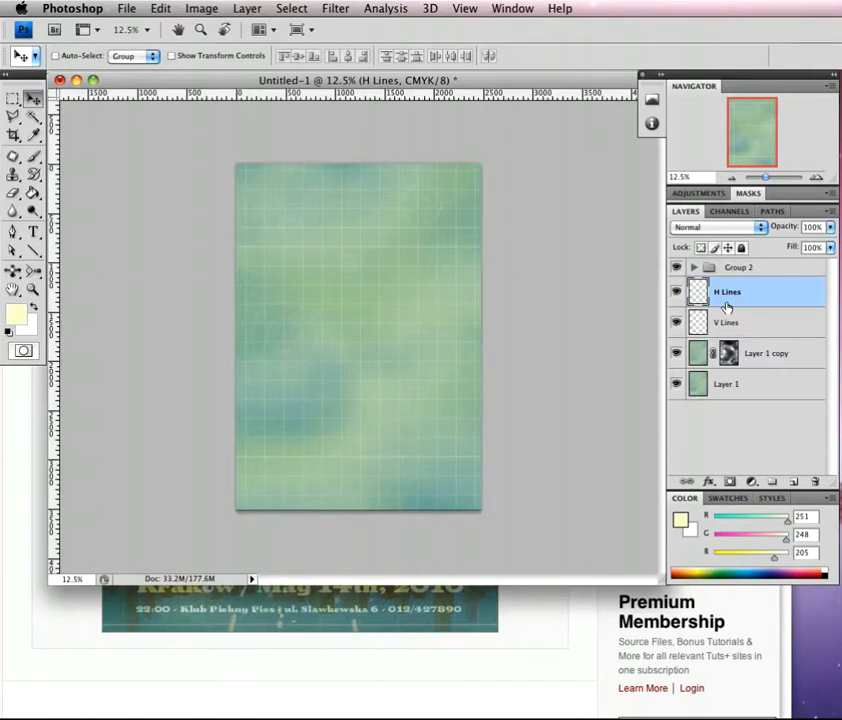
pyautogui.moveTo(416, 86); pyautogui.dragTo(377, 88)
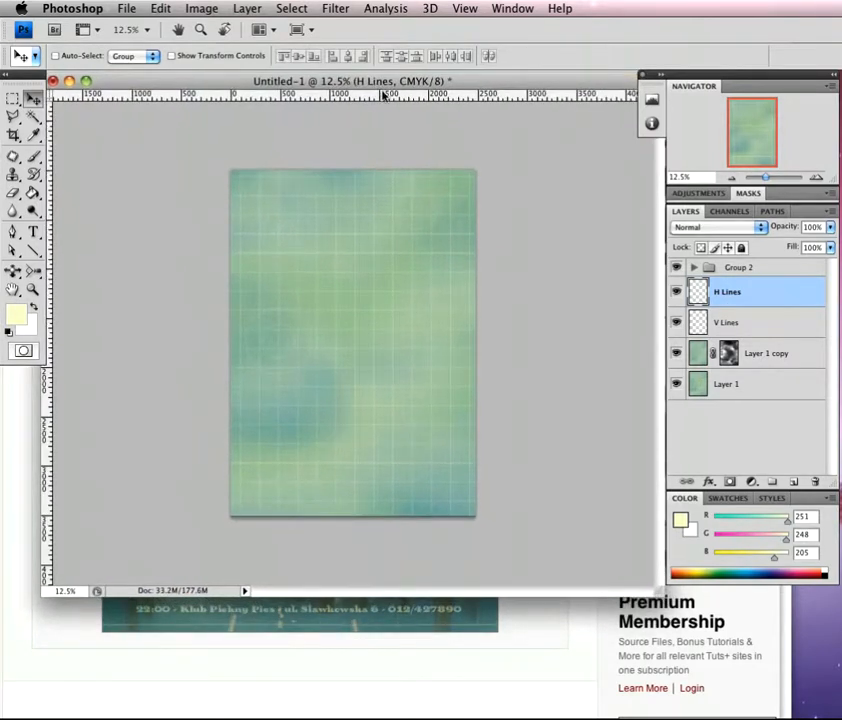
# Step: Duplicate the V Lines layer and move the copy above the H Lines layer
pyautogui.press('z')
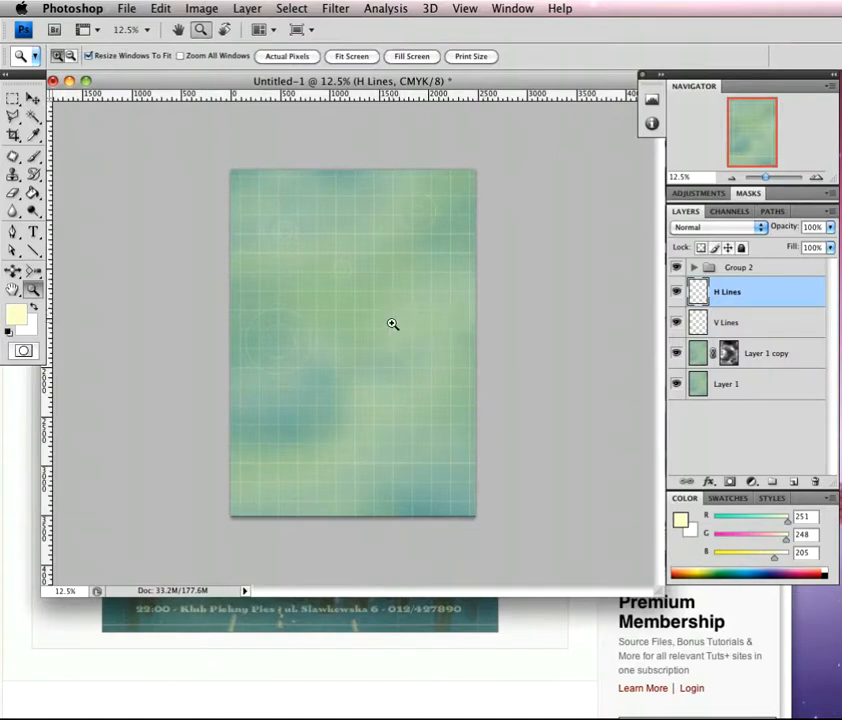
pyautogui.click(378, 323)
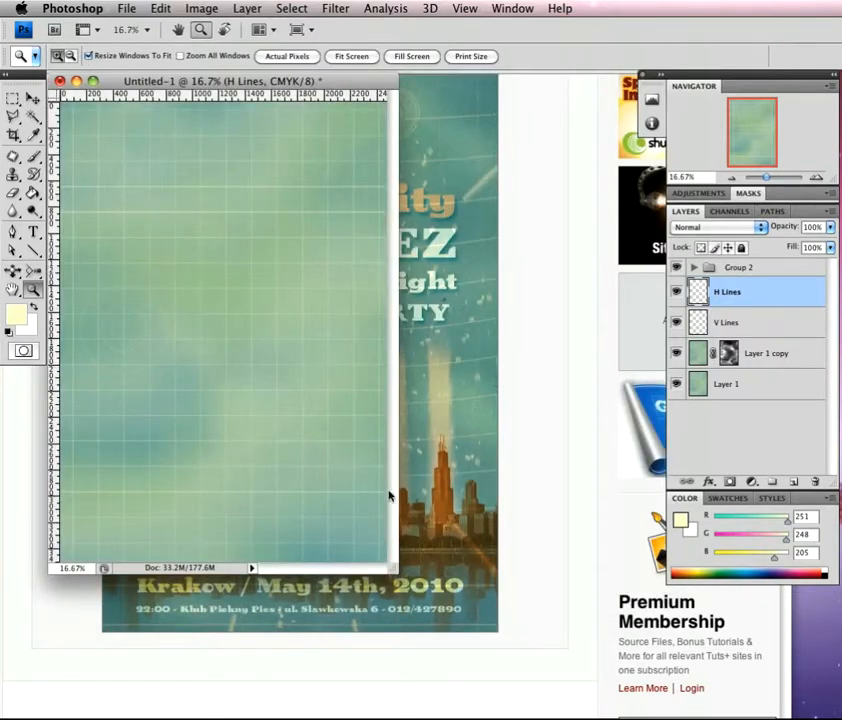
pyautogui.press('v')
pyautogui.moveTo(398, 570); pyautogui.dragTo(663, 540)
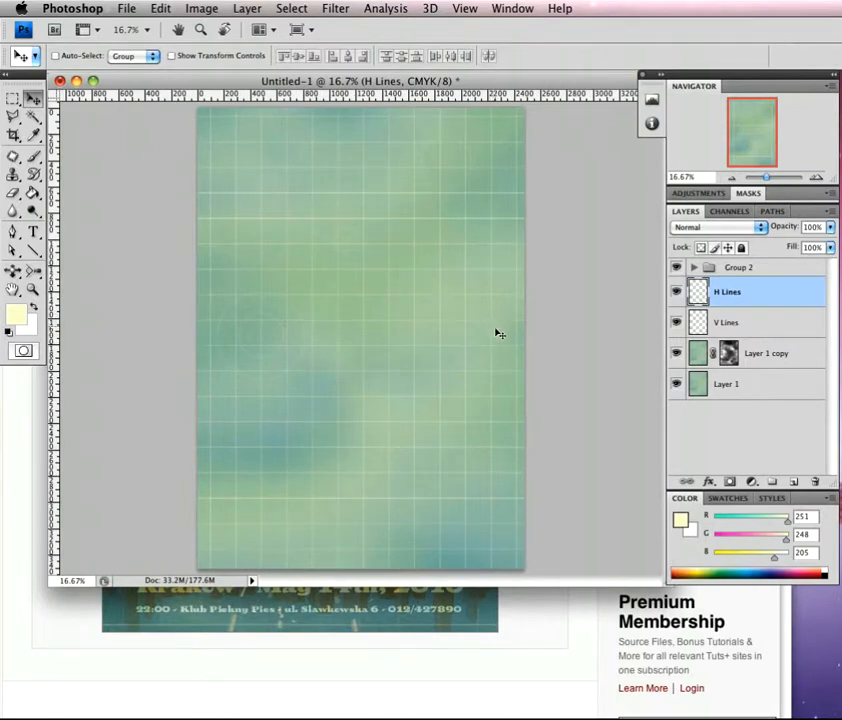
pyautogui.click(745, 323)
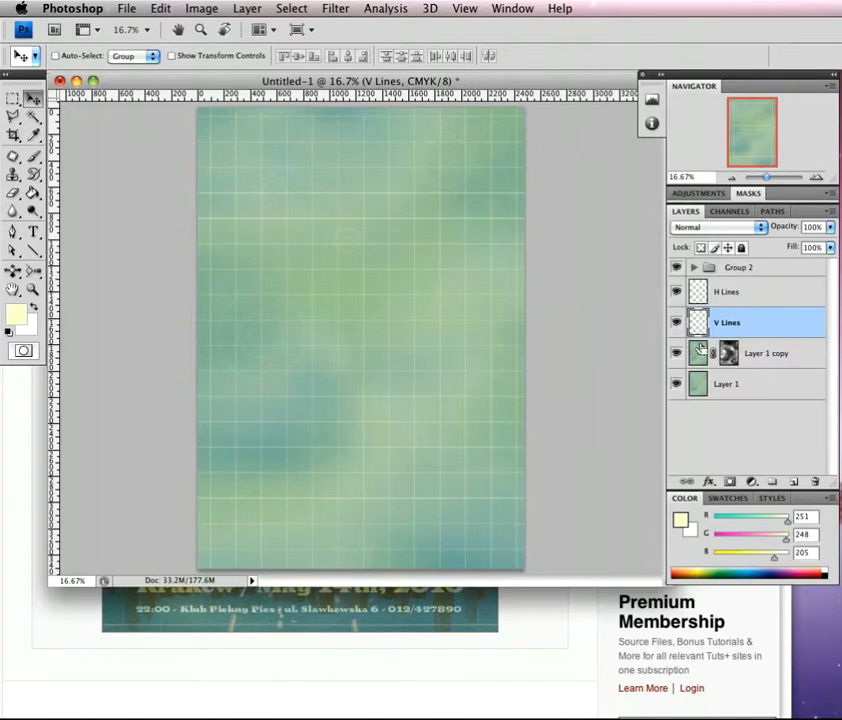
pyautogui.press('super+j')
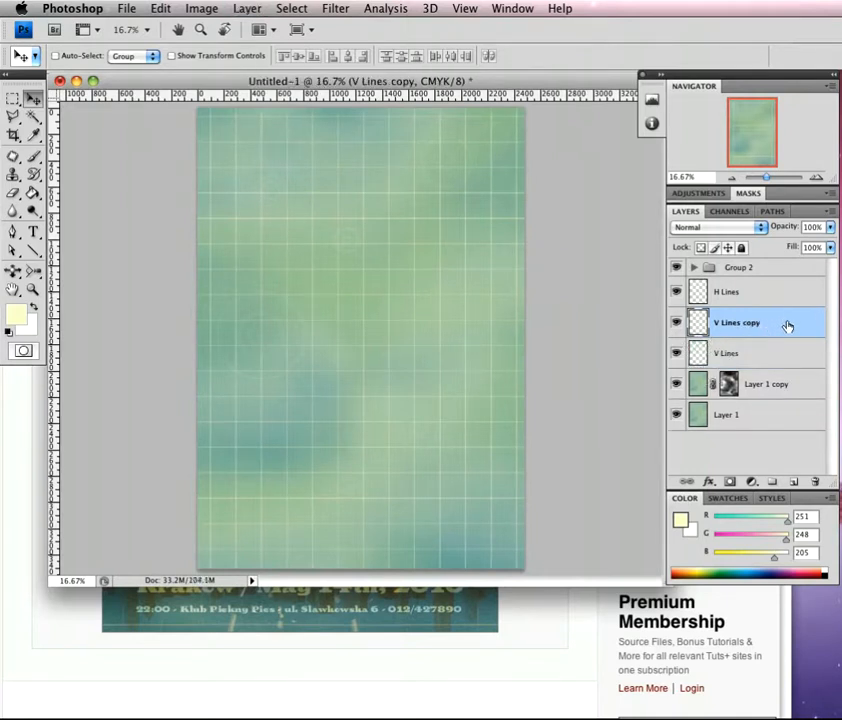
pyautogui.press('super+bracketright')
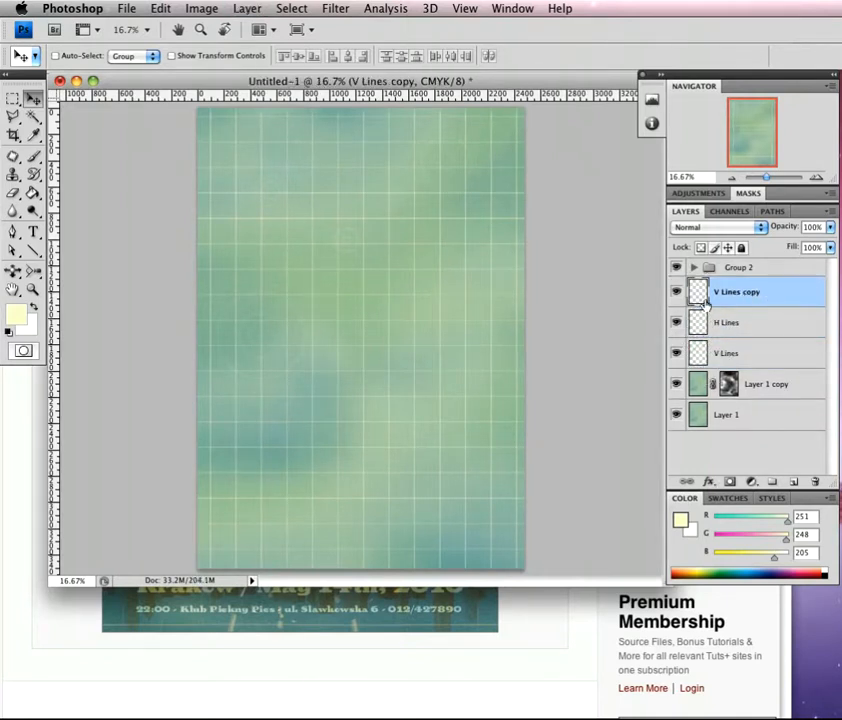
# Step: Start the Wave filter on V Lines copy with 5 generators and a wavelength from 10 to 200
pyautogui.click(338, 10)
pyautogui.moveTo(387, 209)
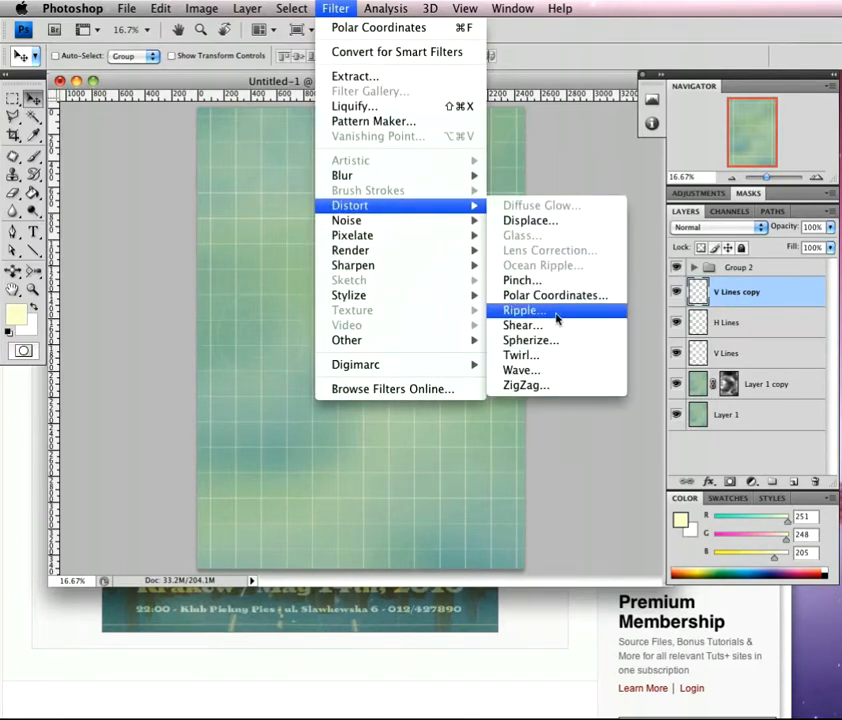
pyautogui.click(524, 370)
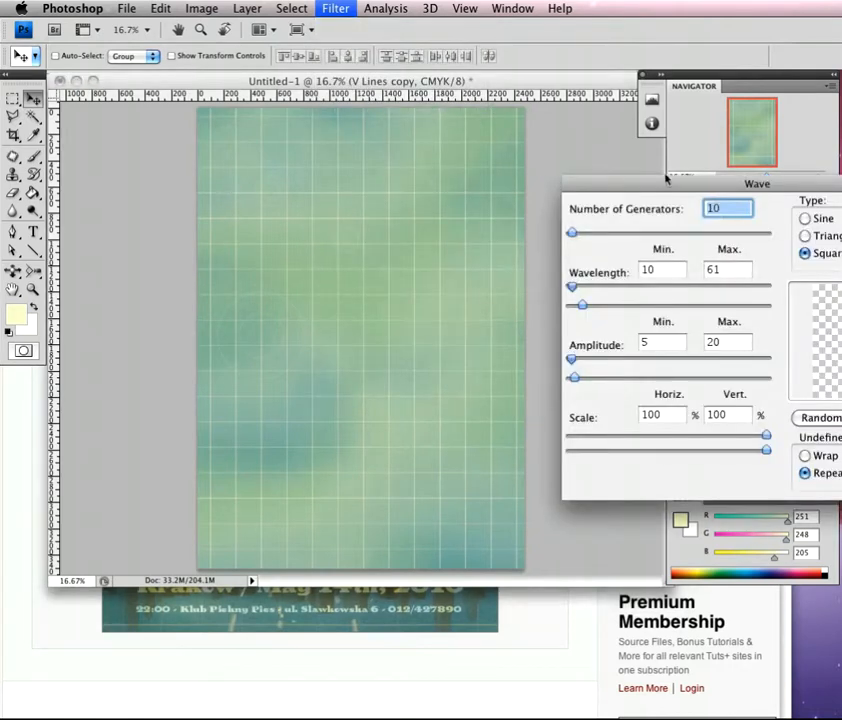
pyautogui.moveTo(710, 190); pyautogui.dragTo(198, 89)
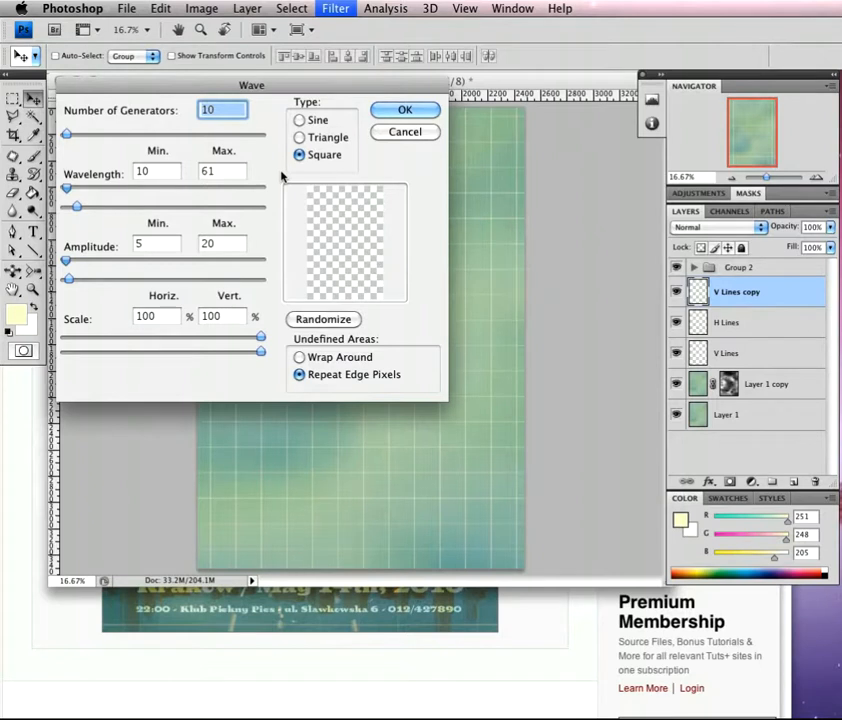
pyautogui.write('5')
pyautogui.press('Tab')
pyautogui.write('10')
pyautogui.press('Tab')
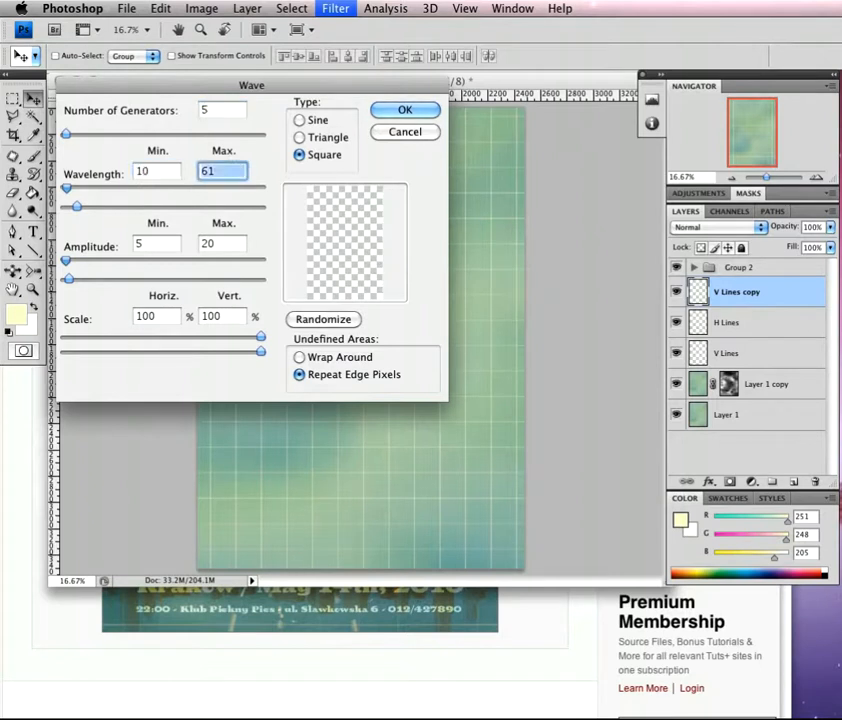
pyautogui.write('2')
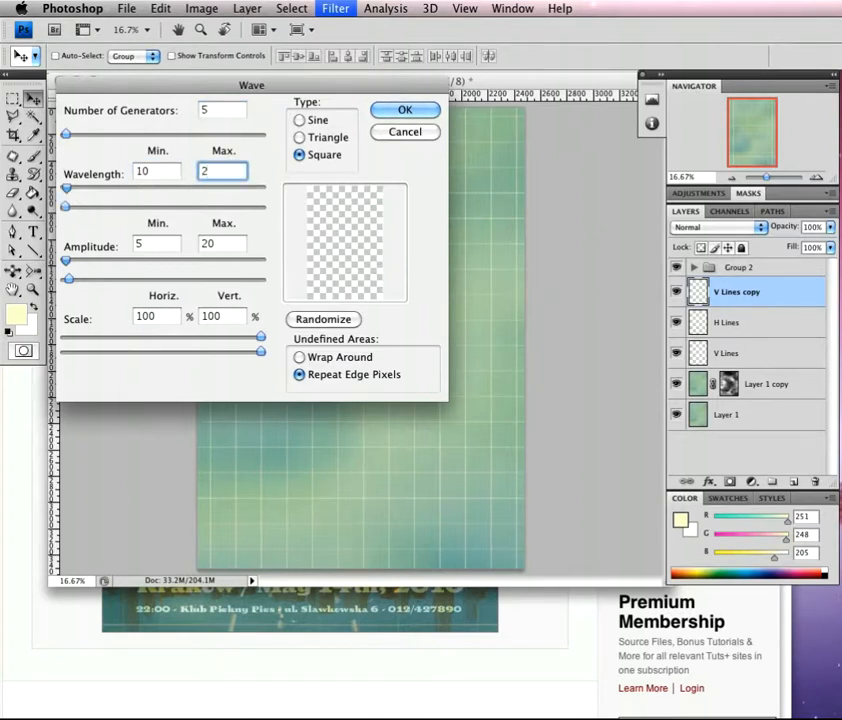
pyautogui.write('00')
# Step: Set the Wave filter's maximum amplitude to 20 and its horizontal and vertical scale to 100%, and apply it
pyautogui.press('Tab')
pyautogui.press('Tab')
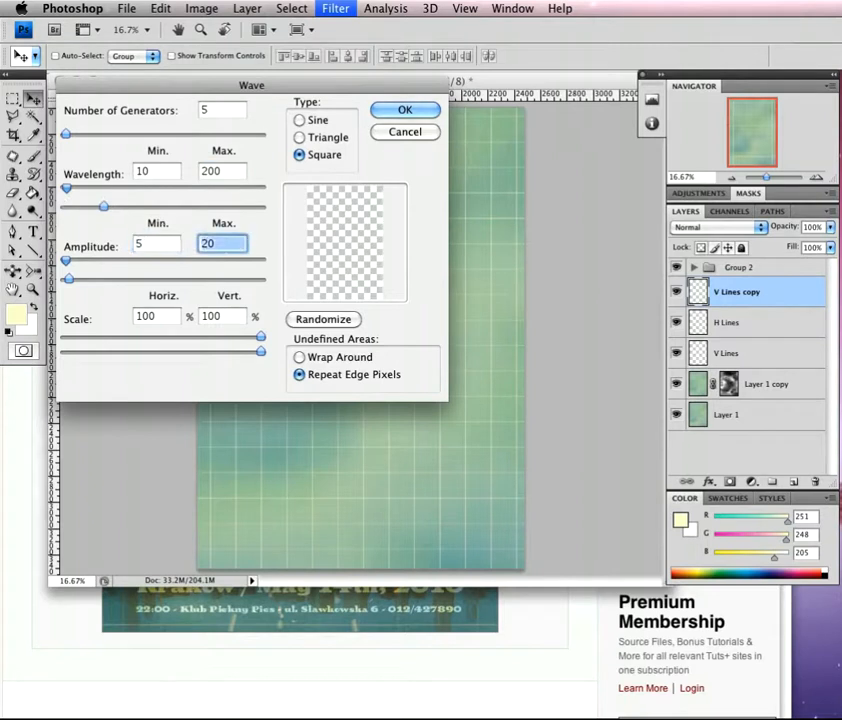
pyautogui.write('20')
pyautogui.press('Tab')
pyautogui.write('100')
pyautogui.press('Tab')
pyautogui.write('100')
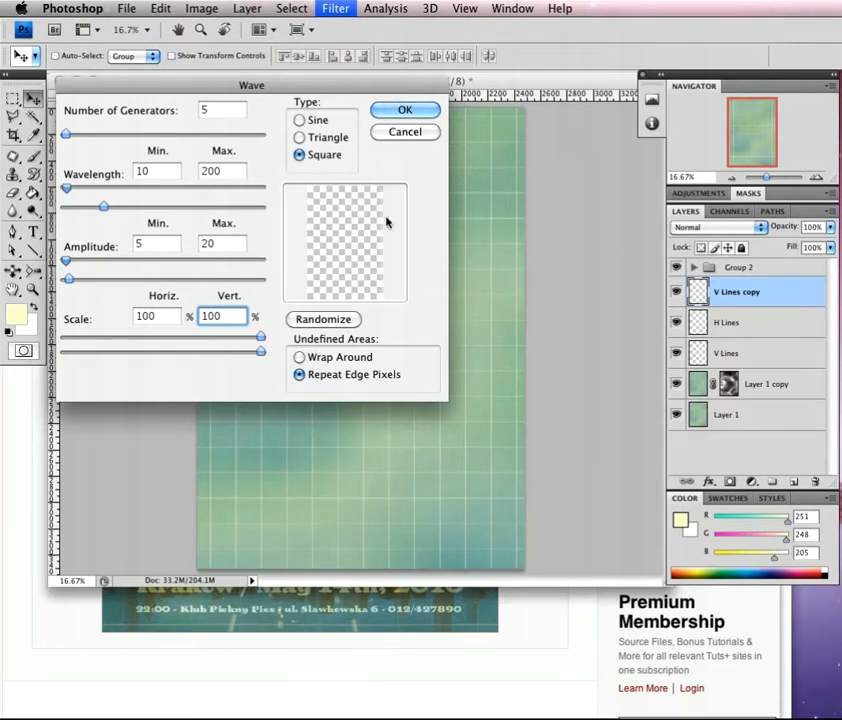
pyautogui.click(404, 109)
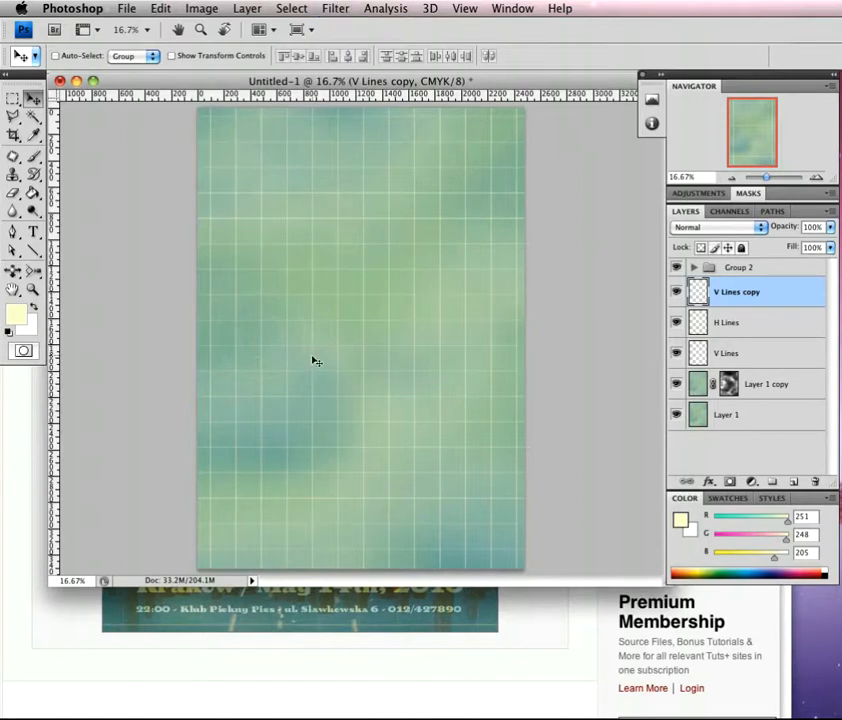
# Step: Apply the Polar Coordinates filter to V Lines copy with the Rectangular to Polar option
pyautogui.click(336, 9)
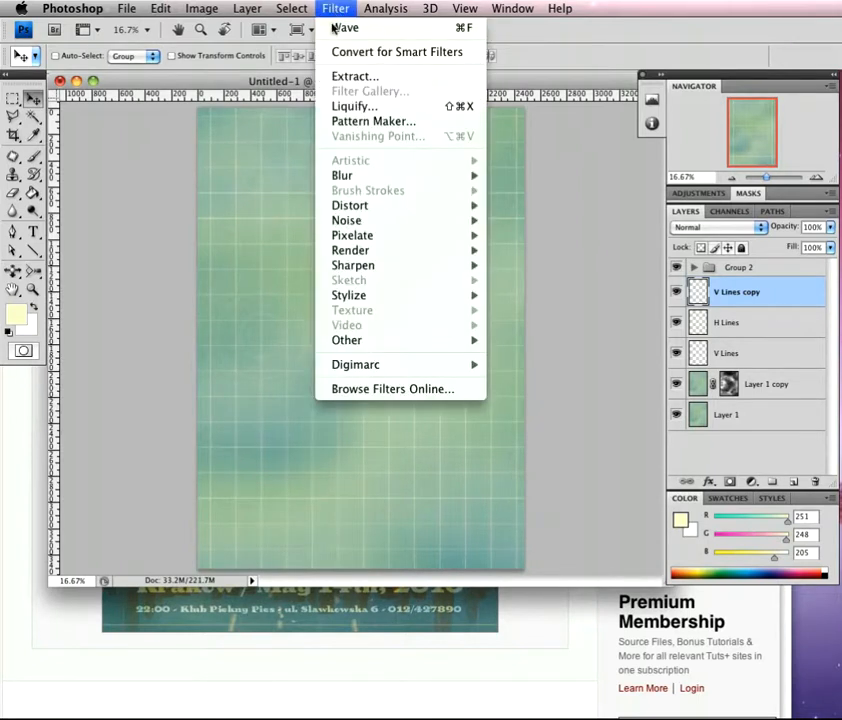
pyautogui.moveTo(393, 256)
pyautogui.moveTo(400, 206)
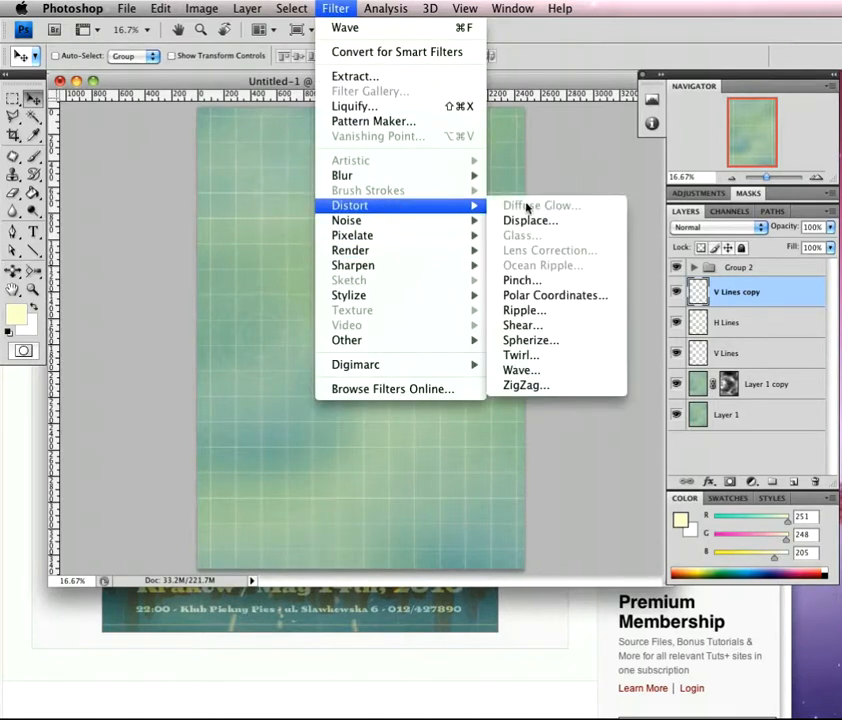
pyautogui.click(581, 300)
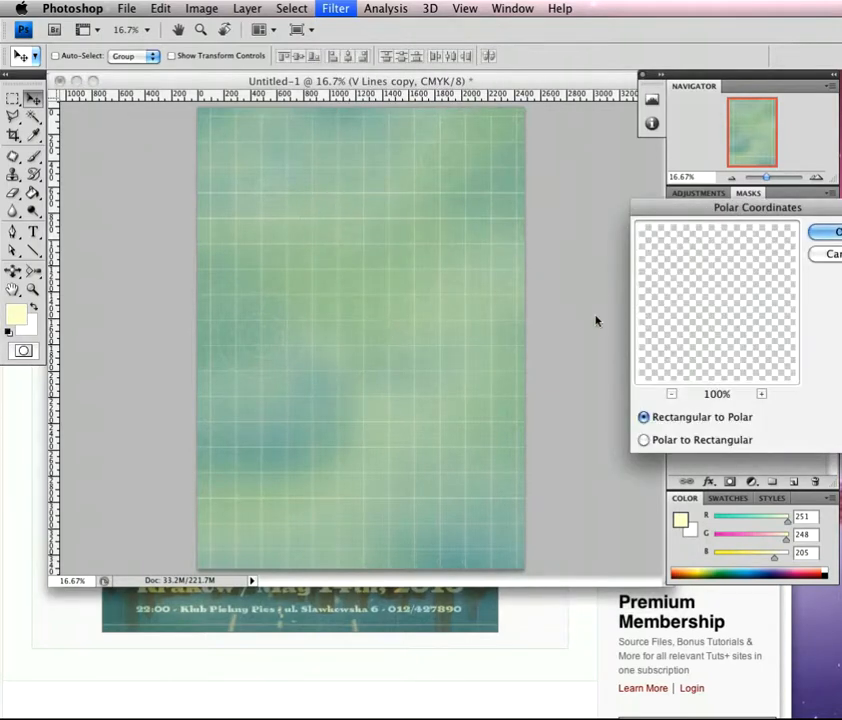
pyautogui.moveTo(766, 208); pyautogui.dragTo(230, 68)
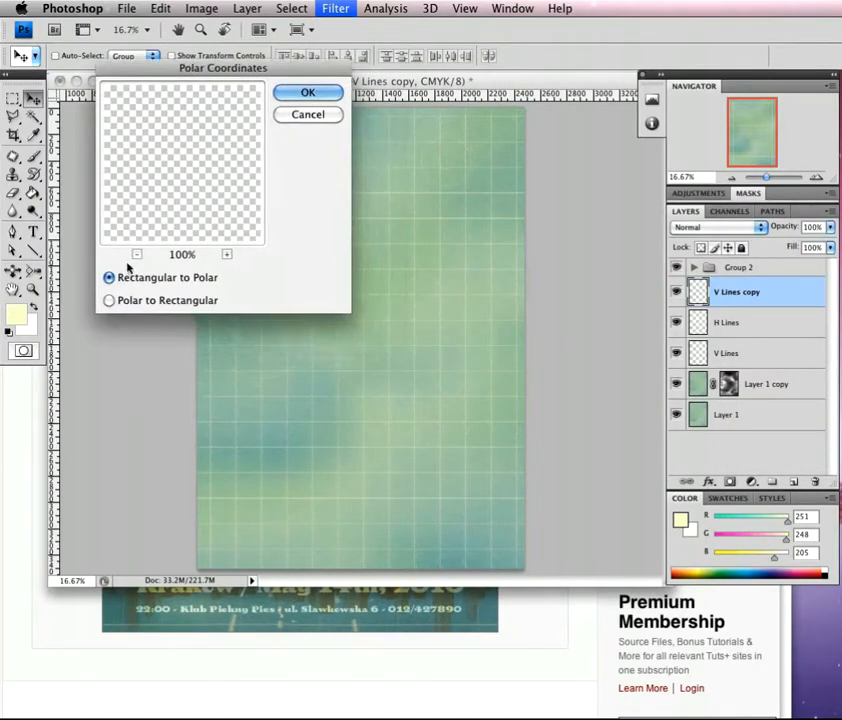
pyautogui.click(308, 92)
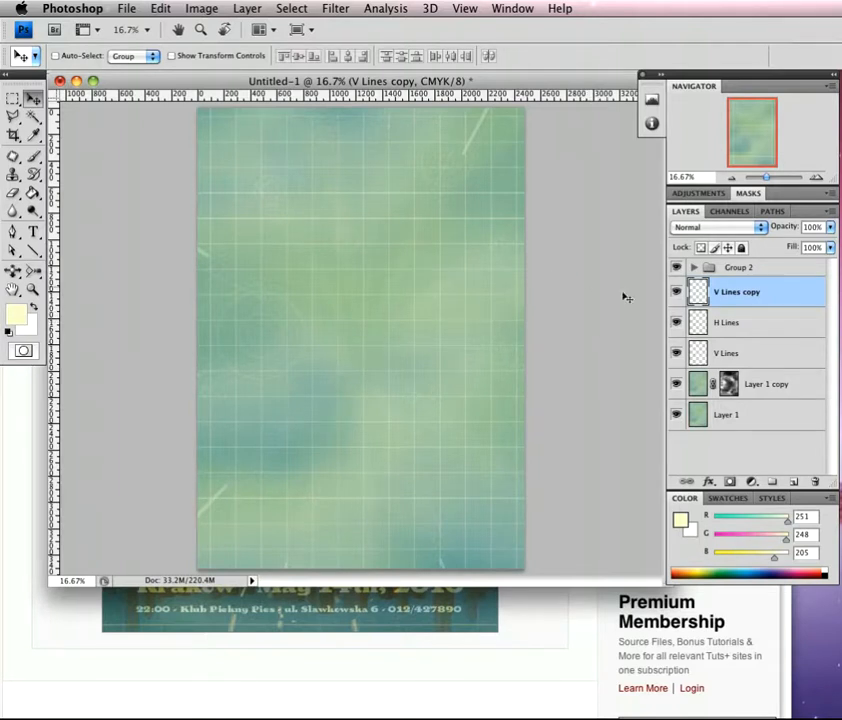
# Step: Hide the V Lines layer and apply a Twirl filter with an angle of 20° to the H Lines layer
pyautogui.click(676, 353)
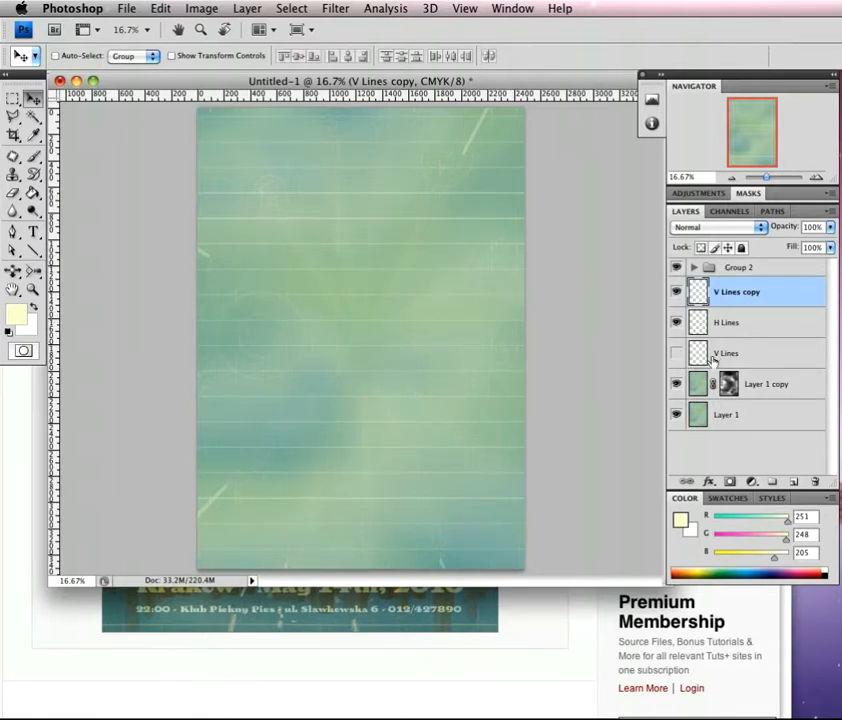
pyautogui.click(775, 330)
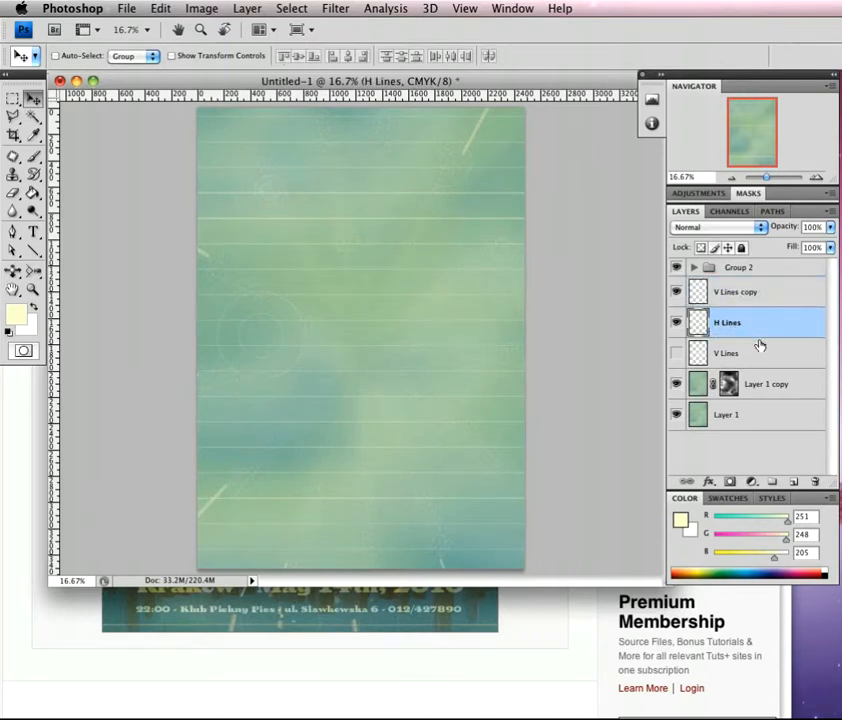
pyautogui.click(335, 8)
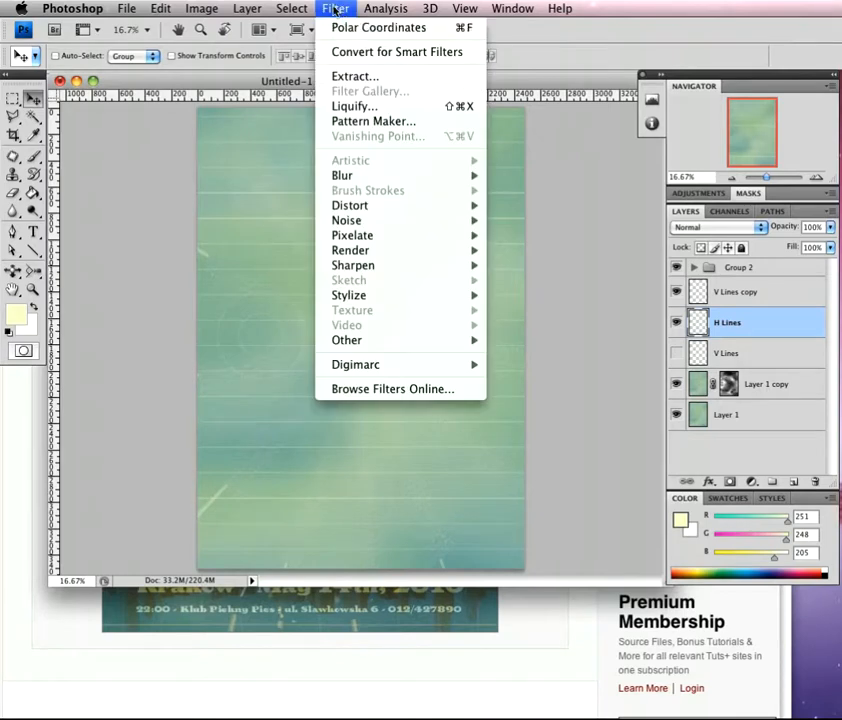
pyautogui.moveTo(436, 208)
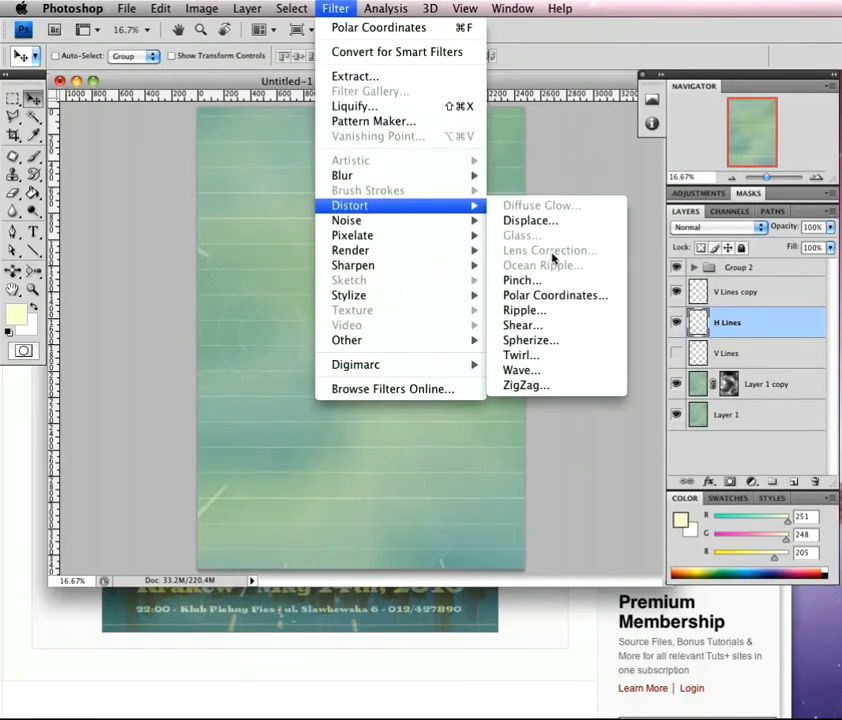
pyautogui.click(535, 357)
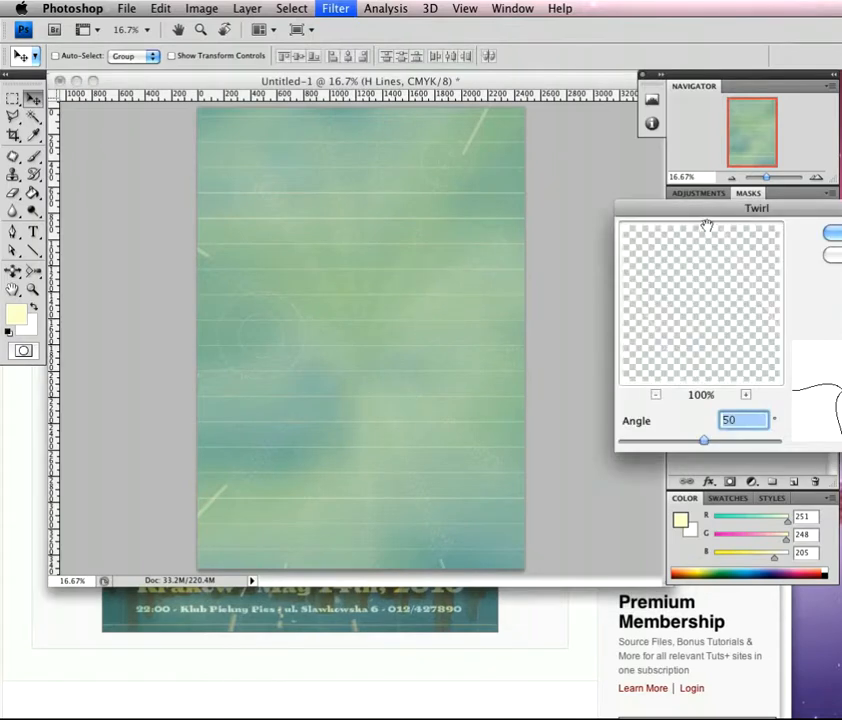
pyautogui.moveTo(701, 214); pyautogui.dragTo(158, 104)
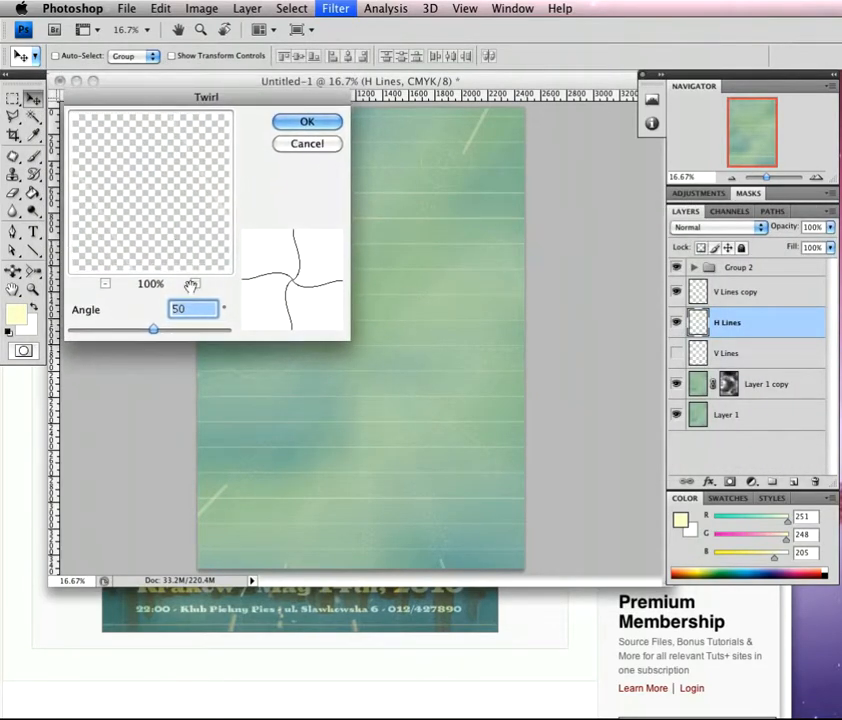
pyautogui.write('20')
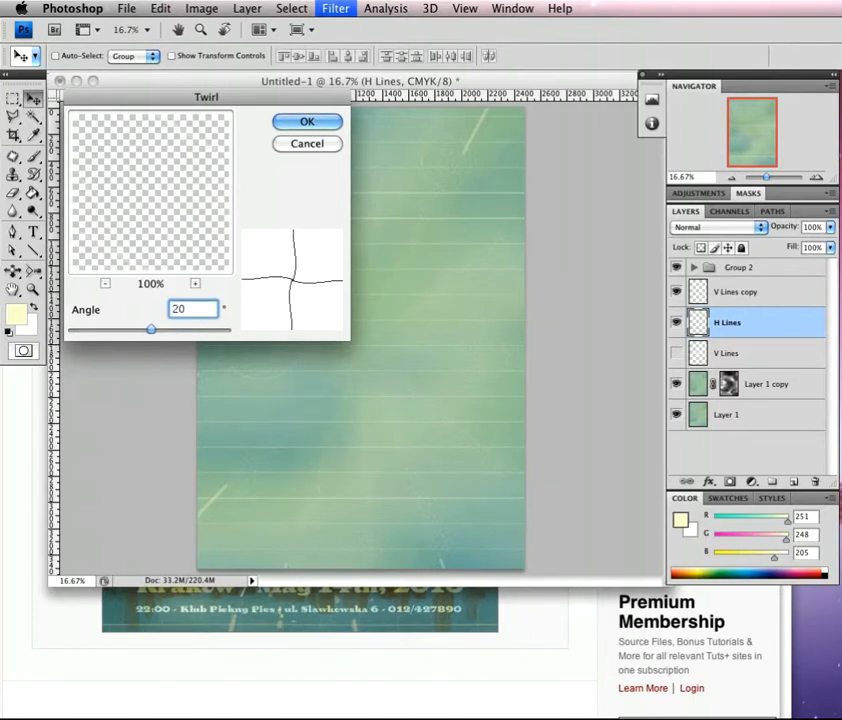
pyautogui.click(299, 123)
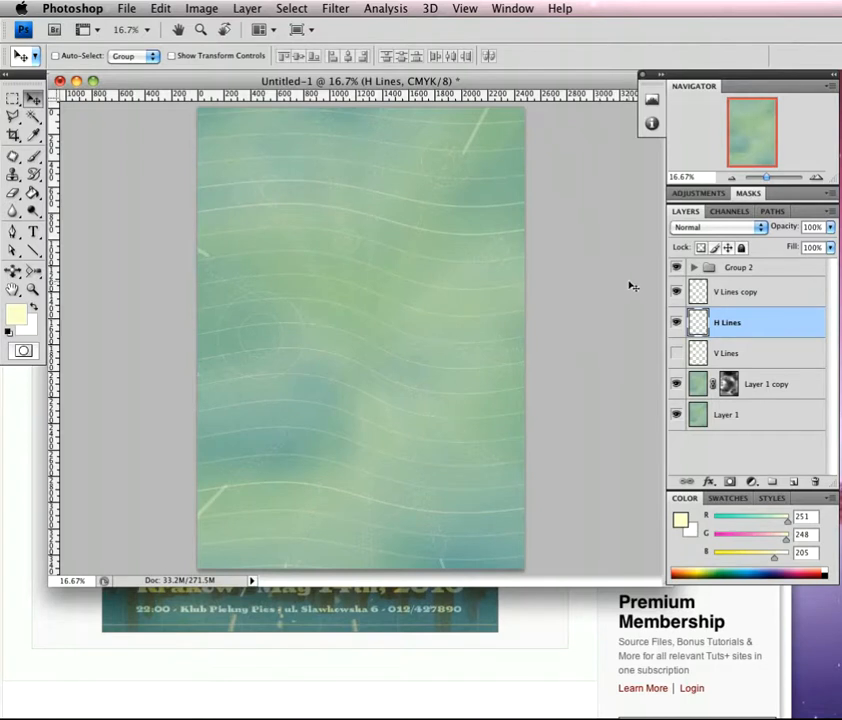
# Step: Duplicate the twirled H Lines layer and rotate the copy 90°
pyautogui.press('super+j')
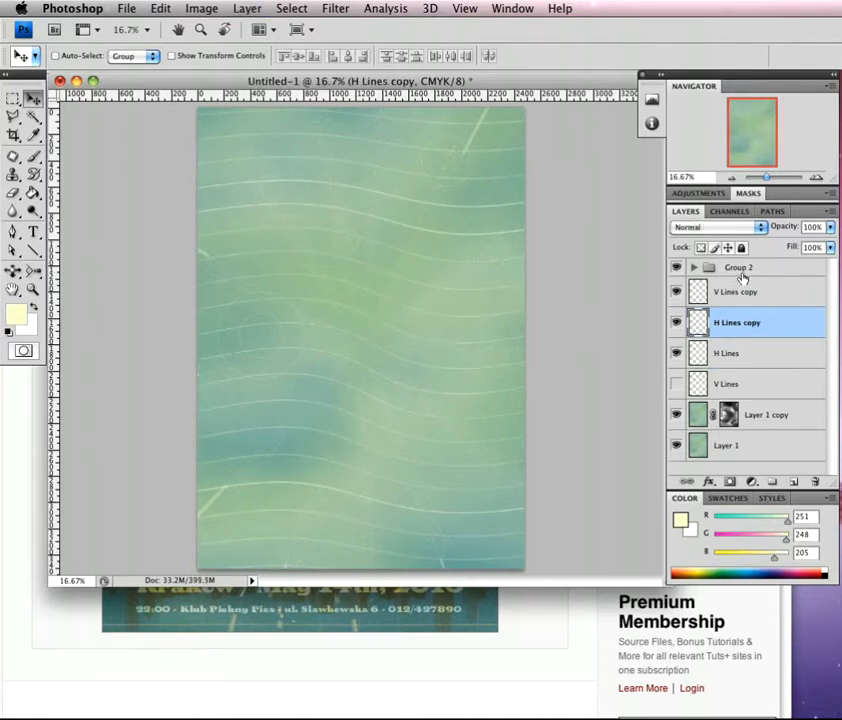
pyautogui.press('super+t')
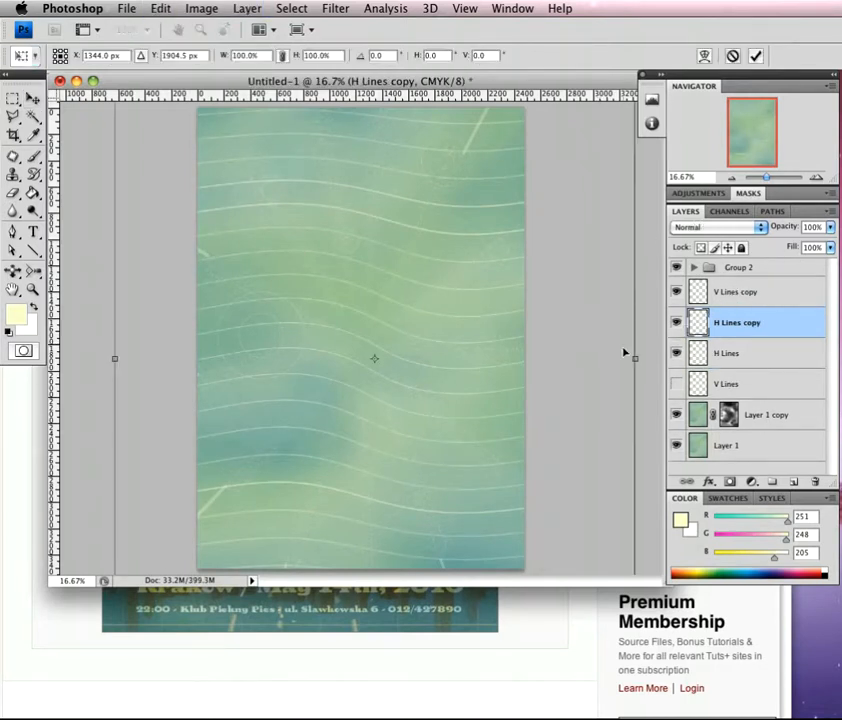
pyautogui.moveTo(655, 376); pyautogui.dragTo(359, 497)
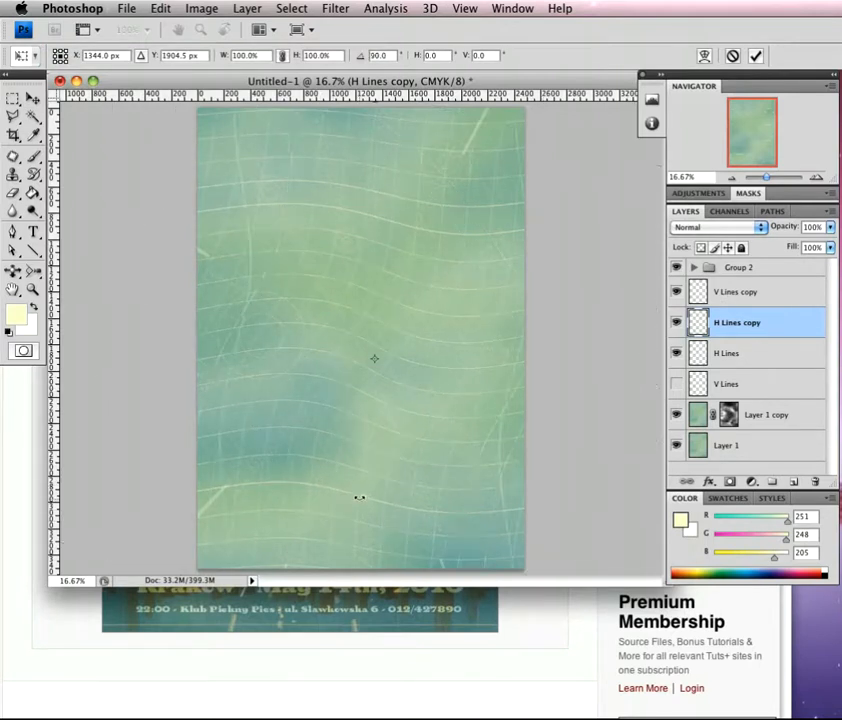
pyautogui.press('Return')
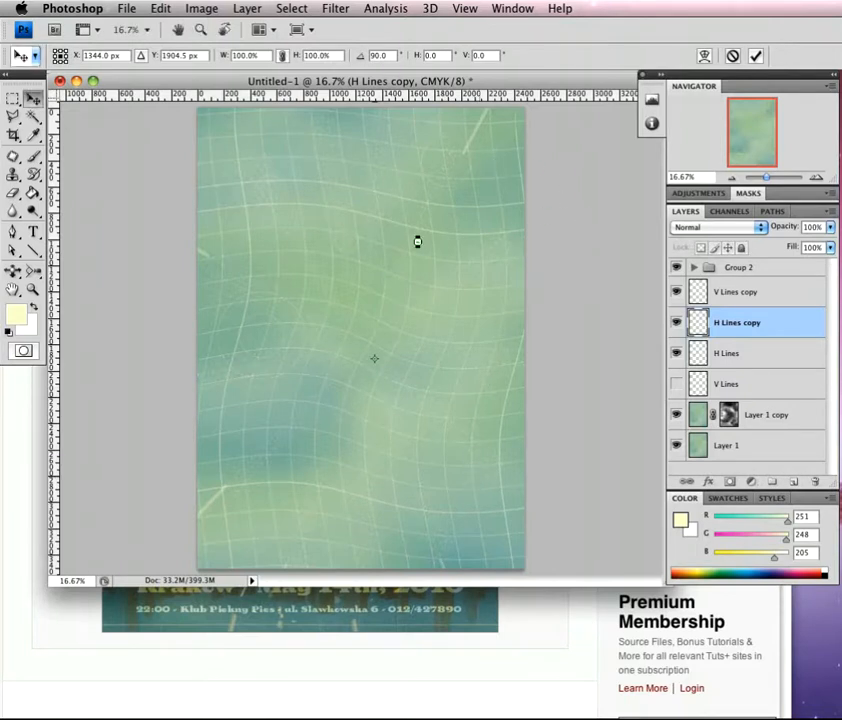
pyautogui.press('Return')
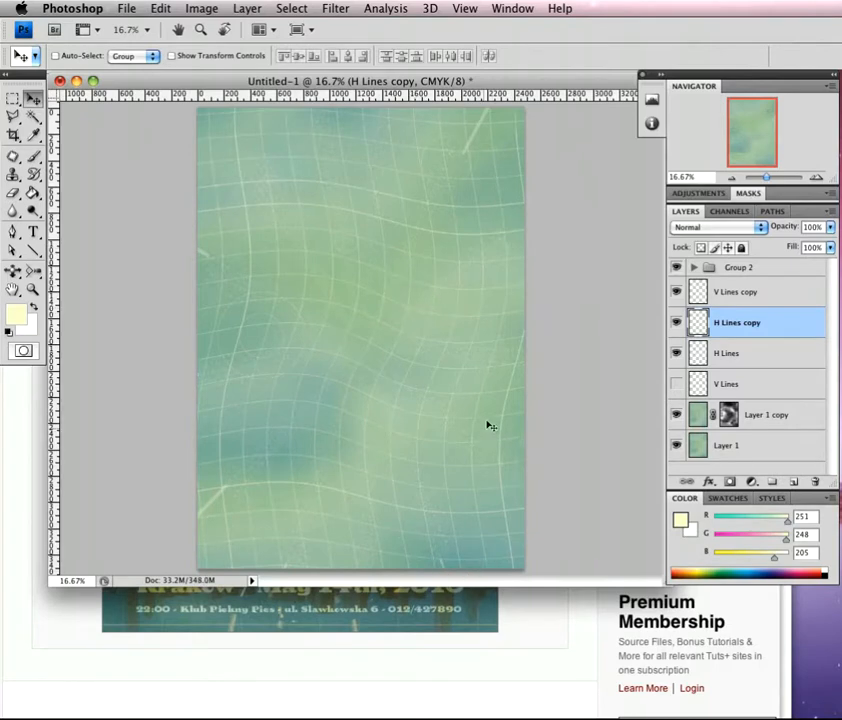
# Step: Lower the opacity of H Lines copy to 38%, V Lines copy to about 70%, and reduce the opacity of H Lines as well
pyautogui.click(553, 608)
pyautogui.moveTo(787, 236); pyautogui.dragTo(782, 233)
pyautogui.moveTo(758, 231); pyautogui.dragTo(778, 229)
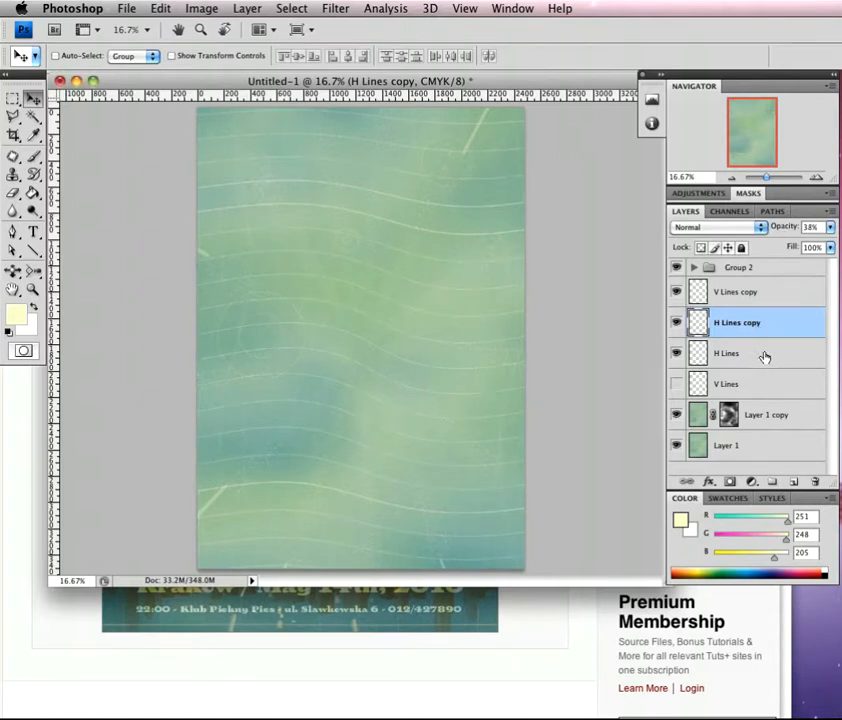
pyautogui.click(767, 294)
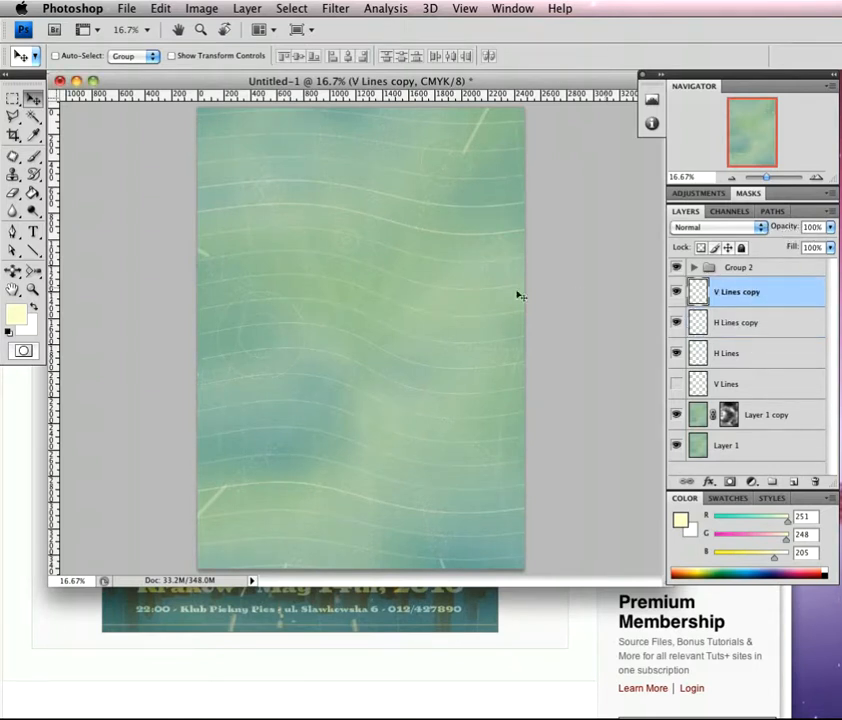
pyautogui.moveTo(770, 229); pyautogui.dragTo(763, 230)
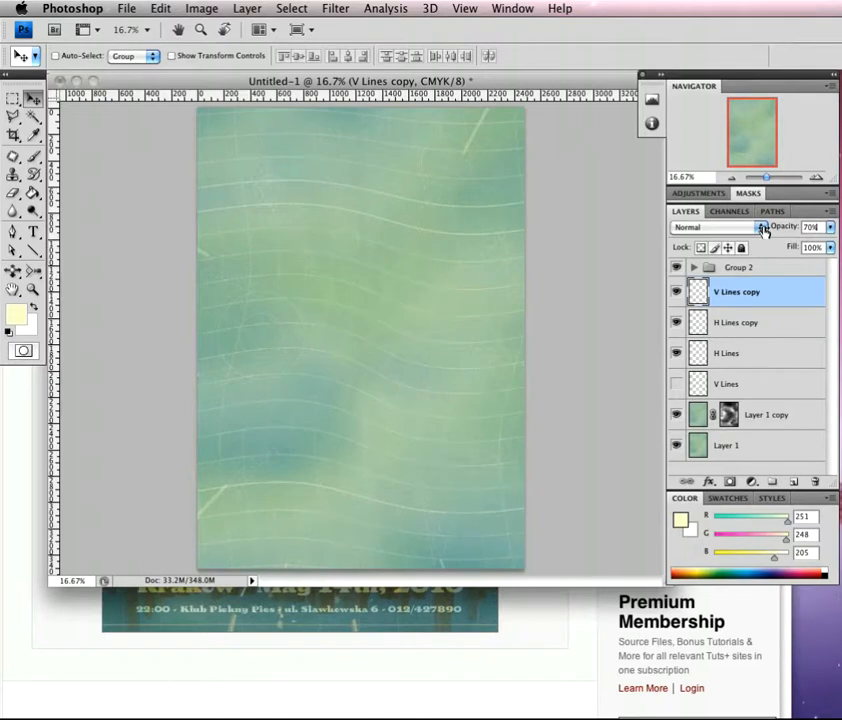
pyautogui.click(720, 355)
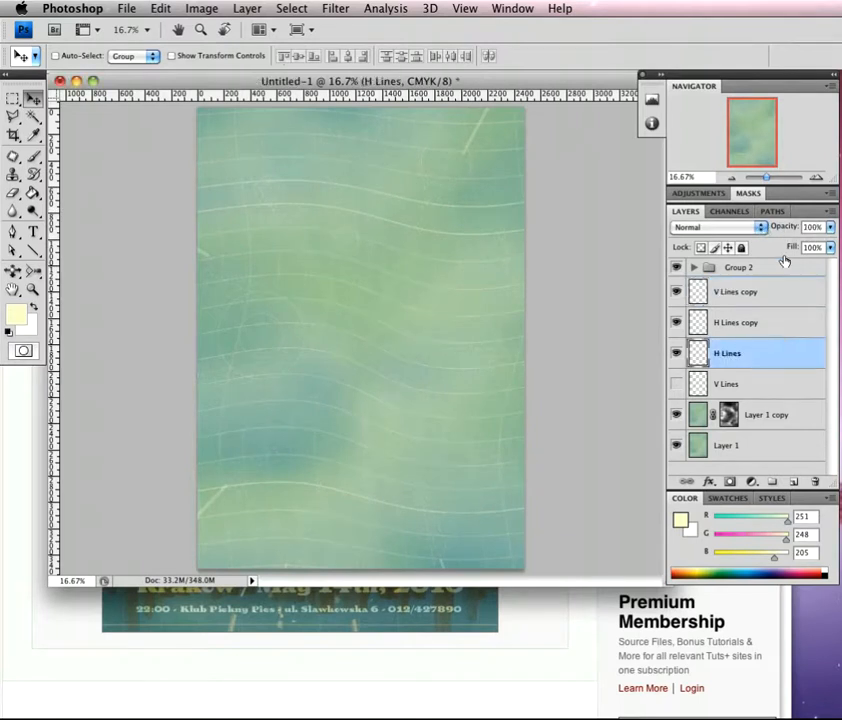
pyautogui.moveTo(787, 231); pyautogui.dragTo(767, 230)
# Step: Switch to Chrome and examine the third cardboard texture image and the finished reference poster
pyautogui.click(285, 680)
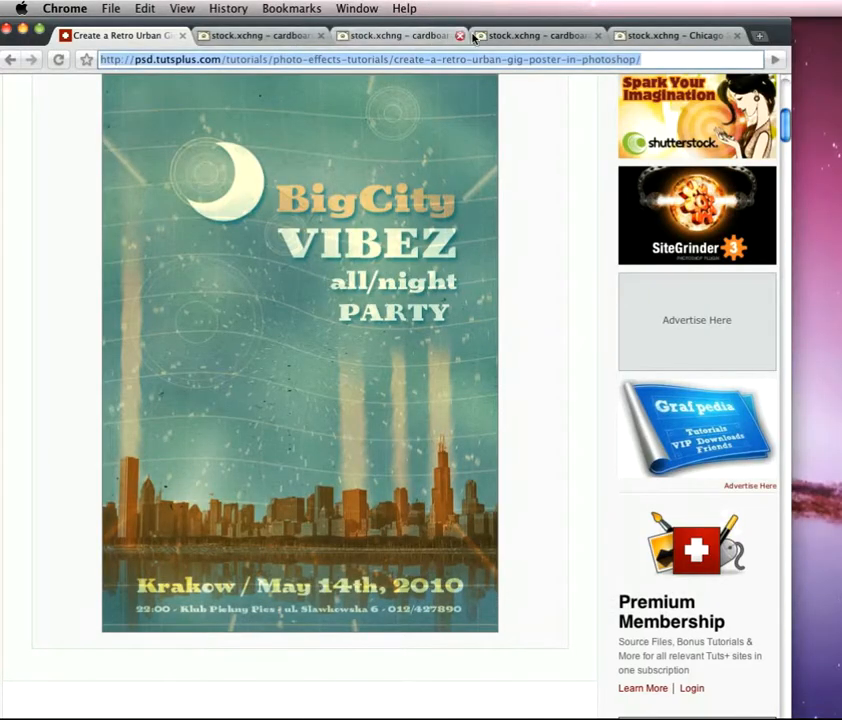
pyautogui.click(548, 36)
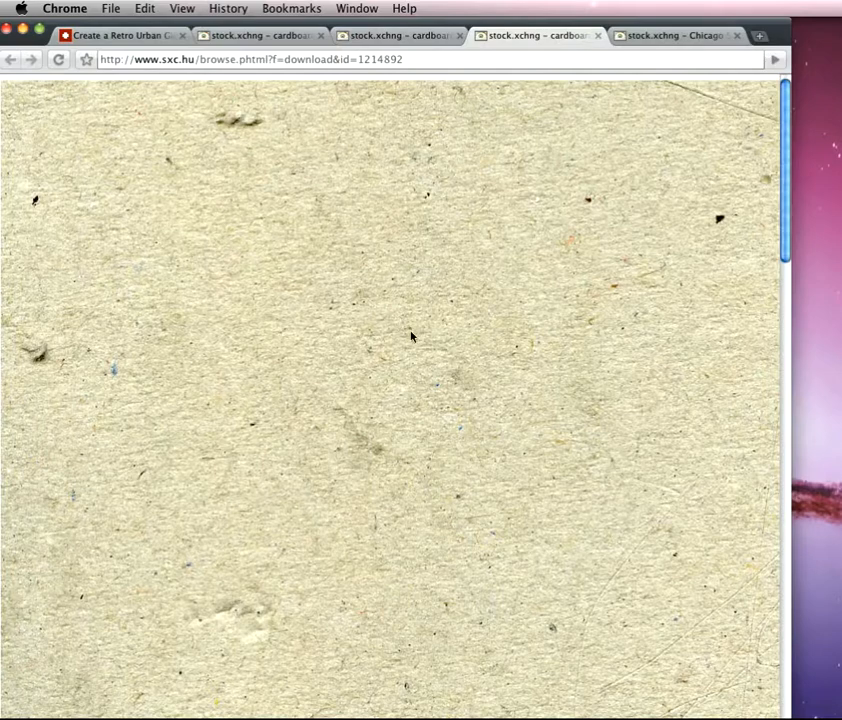
pyautogui.moveTo(422, 369); pyautogui.dragTo(828, 318)
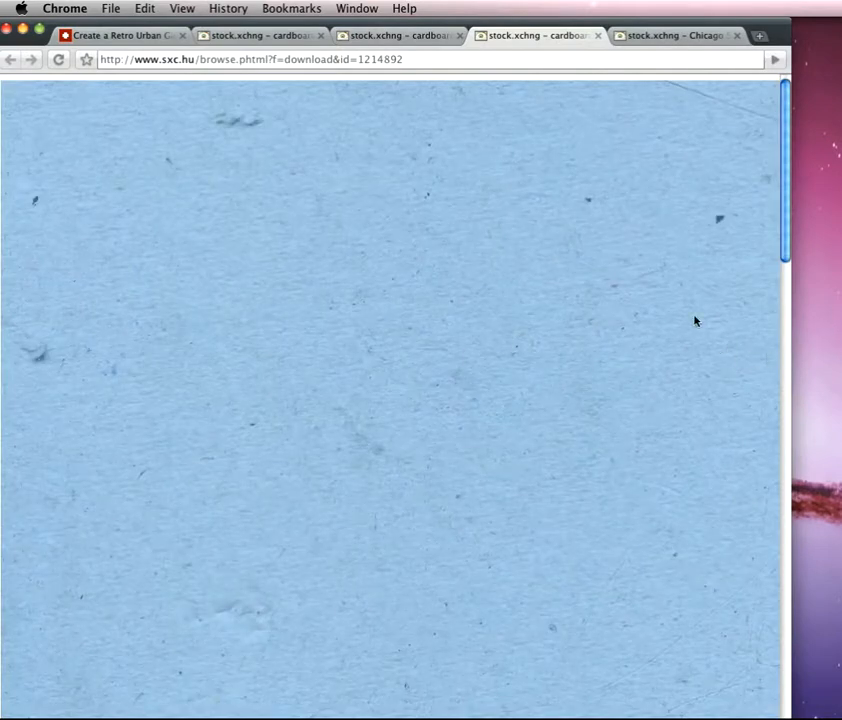
pyautogui.click(137, 37)
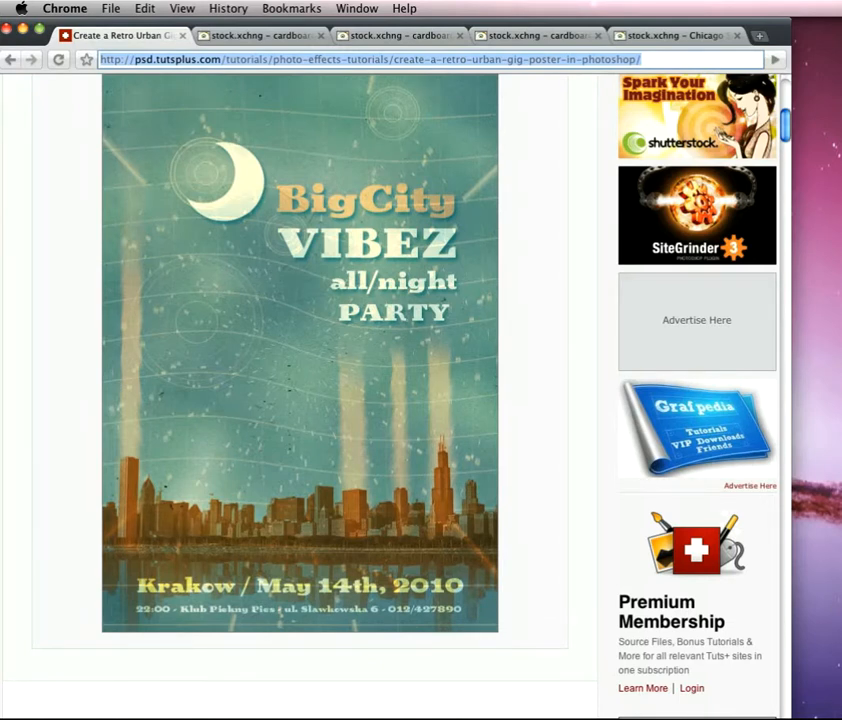
# Step: Switch to Photoshop and open the paper texture image 1214892_84132731.jpeg
pyautogui.press('super+Tab')
pyautogui.click(128, 9)
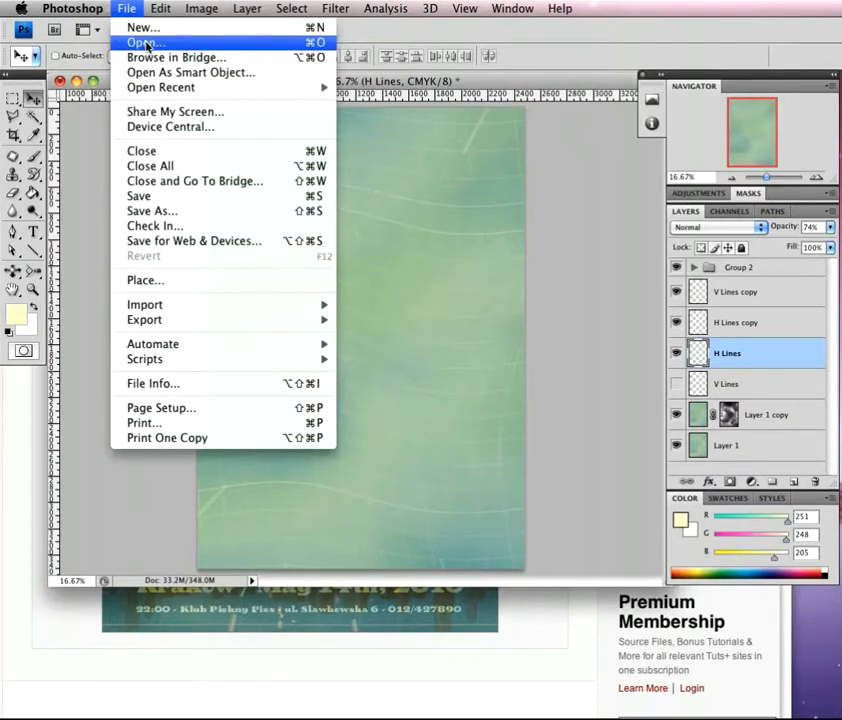
pyautogui.click(145, 43)
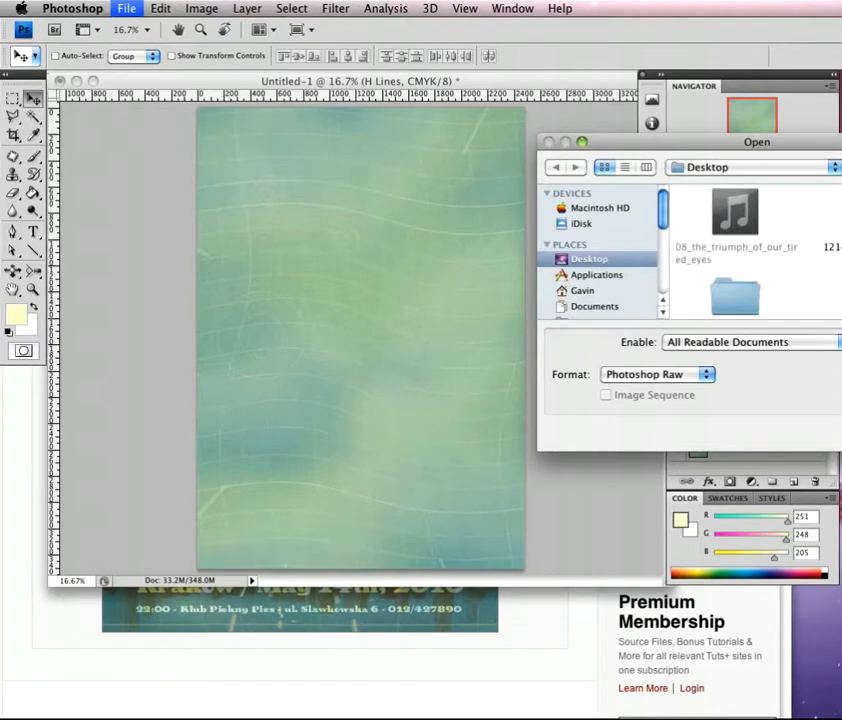
pyautogui.click(831, 247)
pyautogui.press('Return')
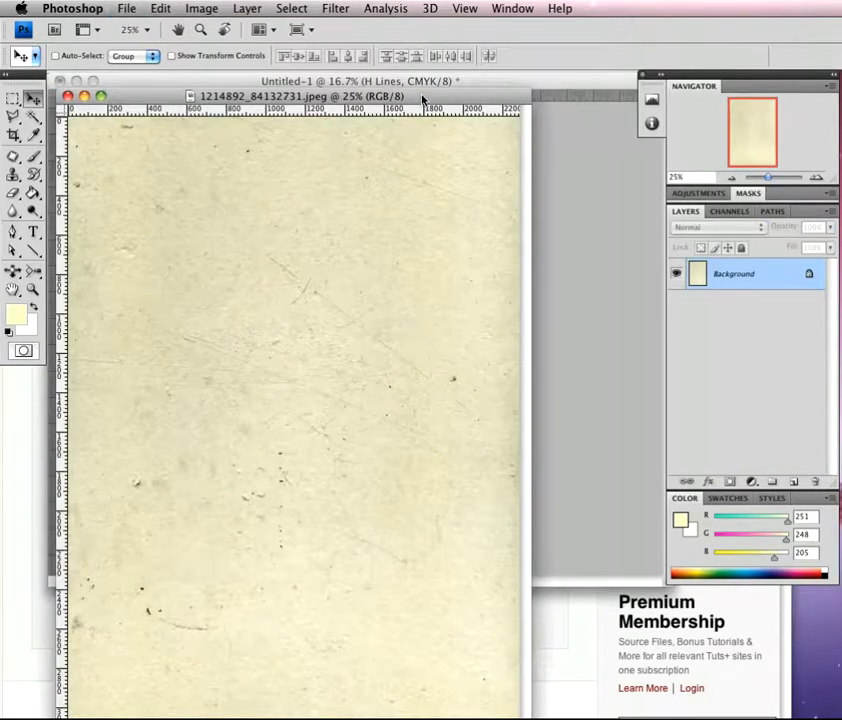
# Step: Copy the paper texture into the poster document and align it with the canvas's top-left corner
pyautogui.moveTo(421, 100); pyautogui.dragTo(695, 236)
pyautogui.moveTo(551, 241); pyautogui.dragTo(340, 498)
pyautogui.moveTo(385, 303); pyautogui.dragTo(345, 250)
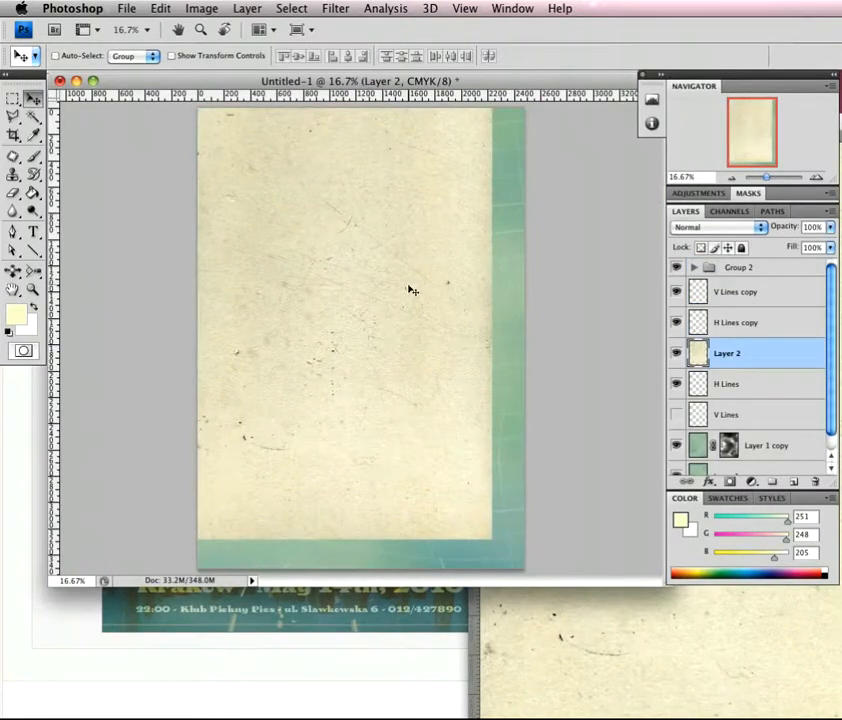
# Step: Scale the paper texture layer proportionally to about 113.6% and position it so it covers the whole canvas
pyautogui.hotkey('ctrl', 't')
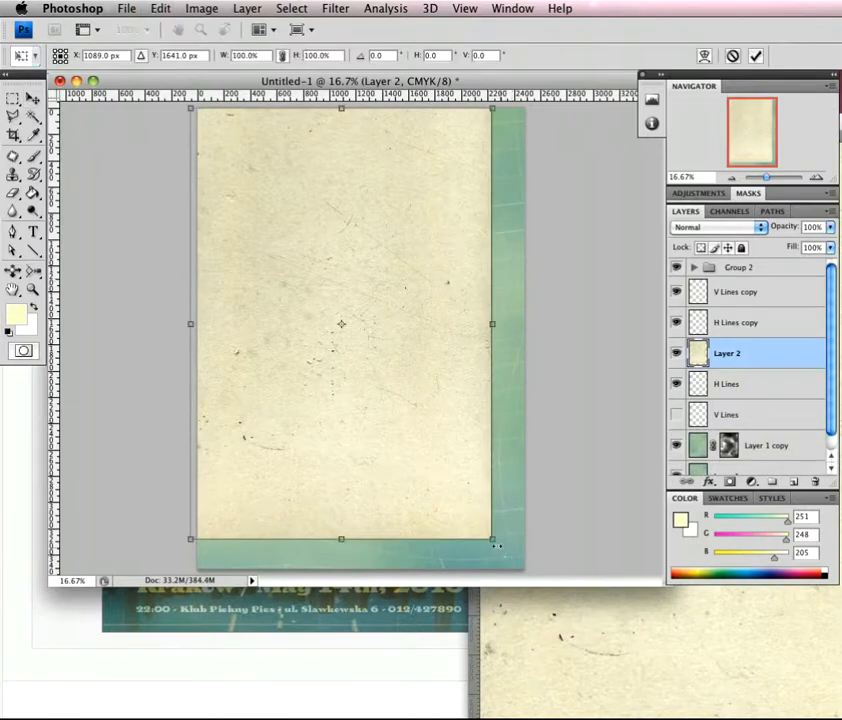
pyautogui.moveTo(492, 541); pyautogui.dragTo(581, 568)
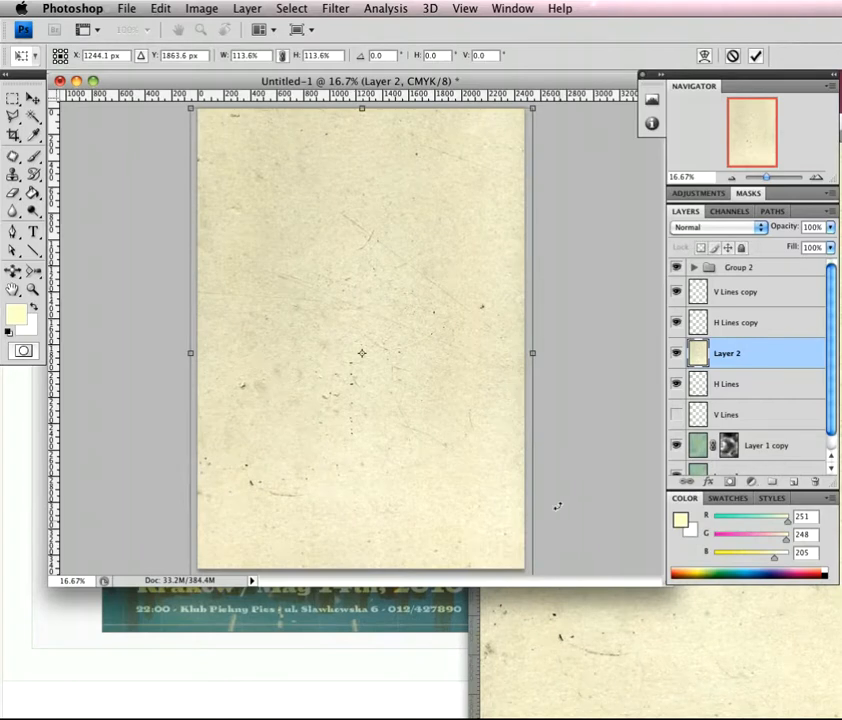
pyautogui.press('Return')
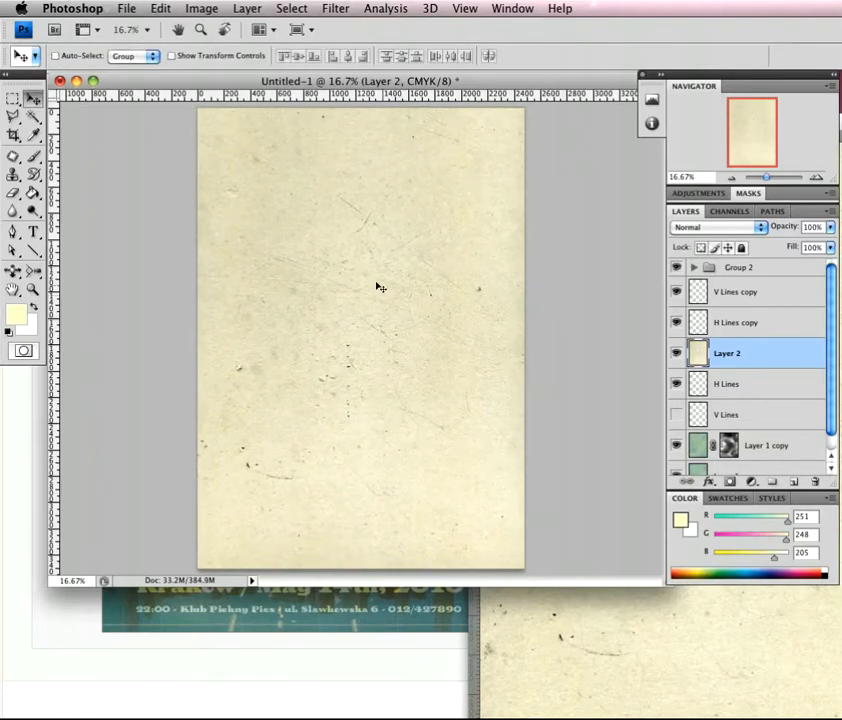
pyautogui.moveTo(376, 304)
pyautogui.mouseDown()
pyautogui.moveTo(378, 271)
pyautogui.moveTo(389, 304)
pyautogui.moveTo(409, 321)
pyautogui.moveTo(385, 329)
pyautogui.moveTo(376, 321)
pyautogui.mouseUp()
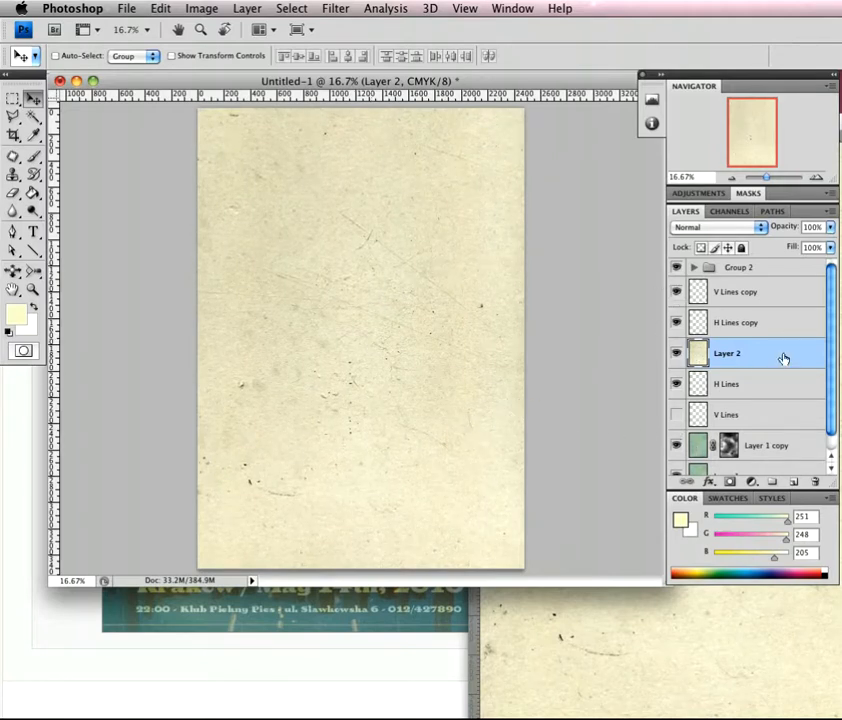
# Step: Place the paper texture layer above Group 2 in the layer stack and set its blend mode to Multiply
pyautogui.moveTo(789, 357); pyautogui.dragTo(719, 285)
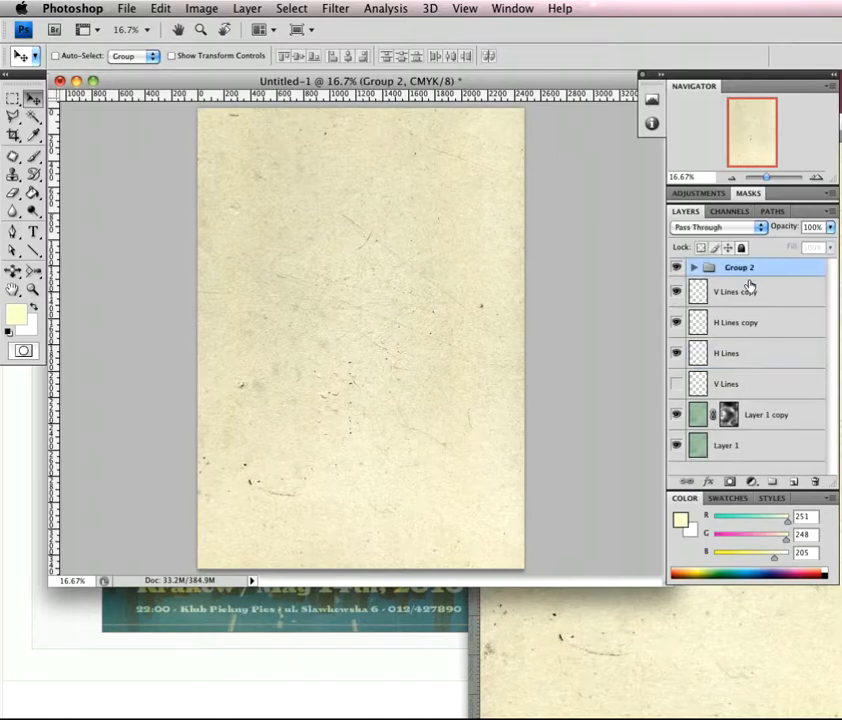
pyautogui.click(693, 267)
pyautogui.moveTo(772, 357); pyautogui.dragTo(770, 259)
pyautogui.click(694, 300)
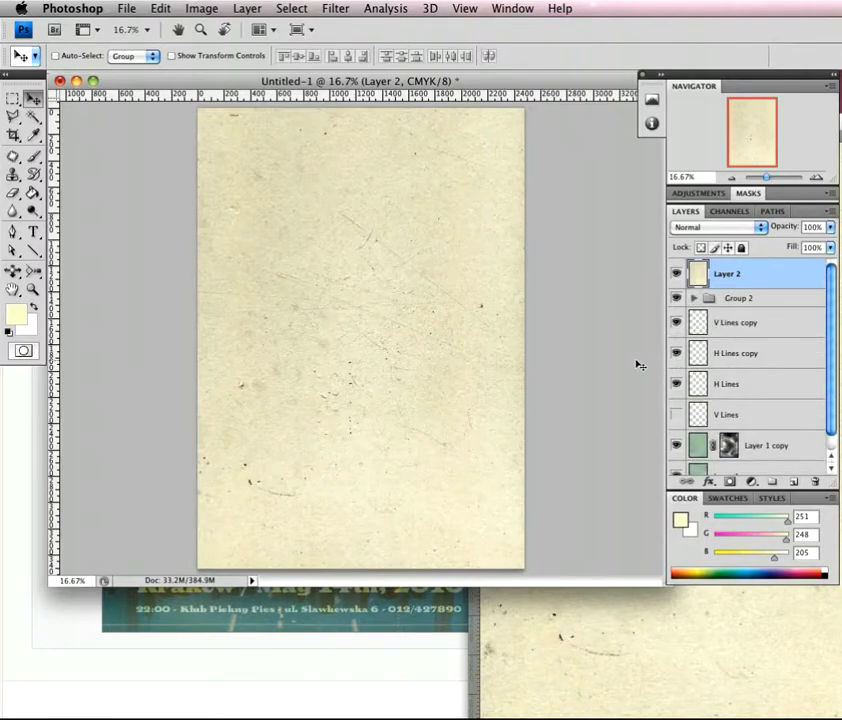
pyautogui.click(760, 228)
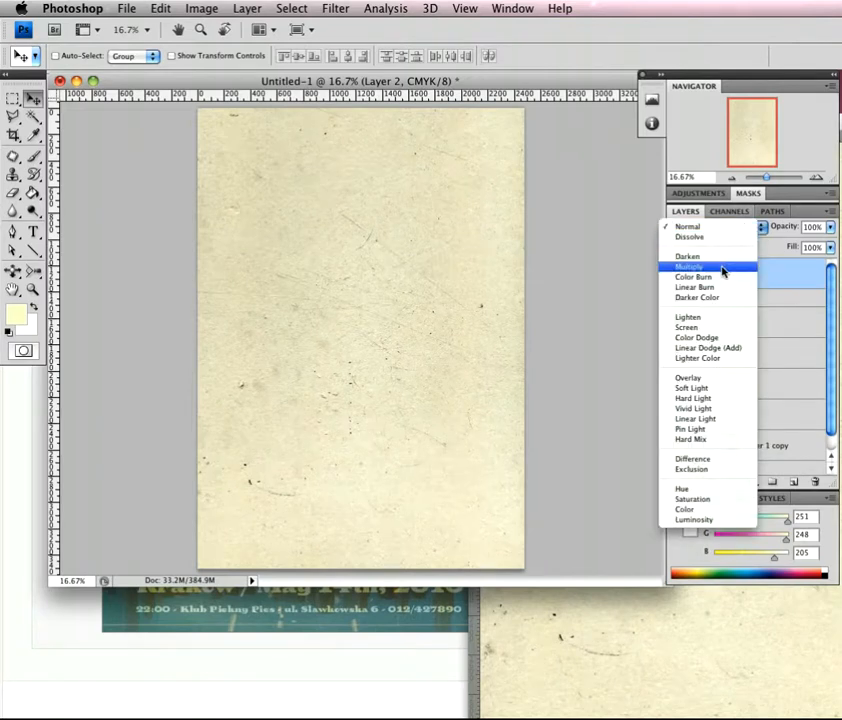
pyautogui.click(729, 268)
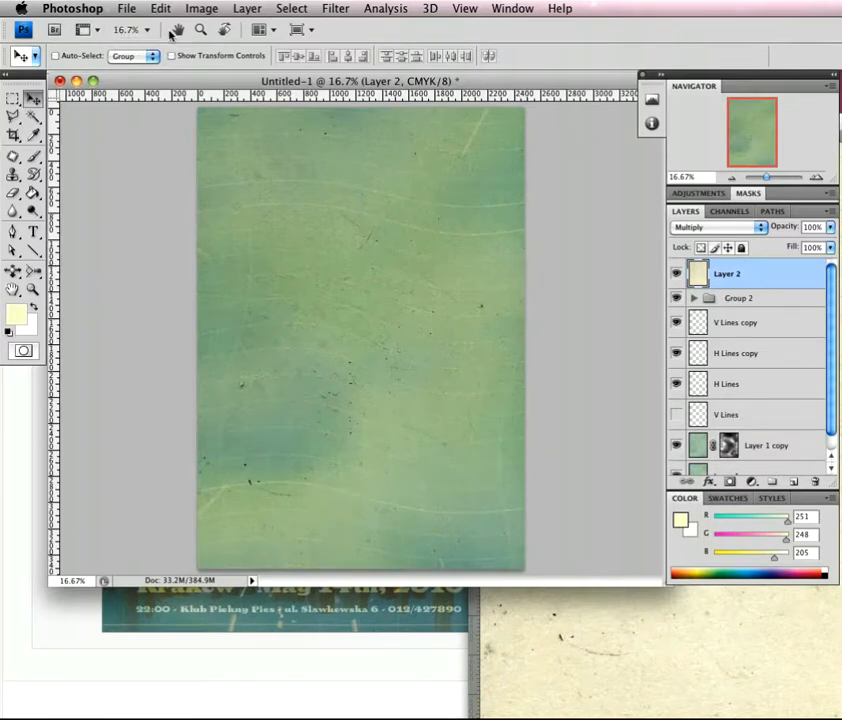
# Step: Try a direct Levels adjustment on the paper texture with input black 33, input white 244 and lighter midtones, and undo it
pyautogui.click(201, 9)
pyautogui.moveTo(205, 51)
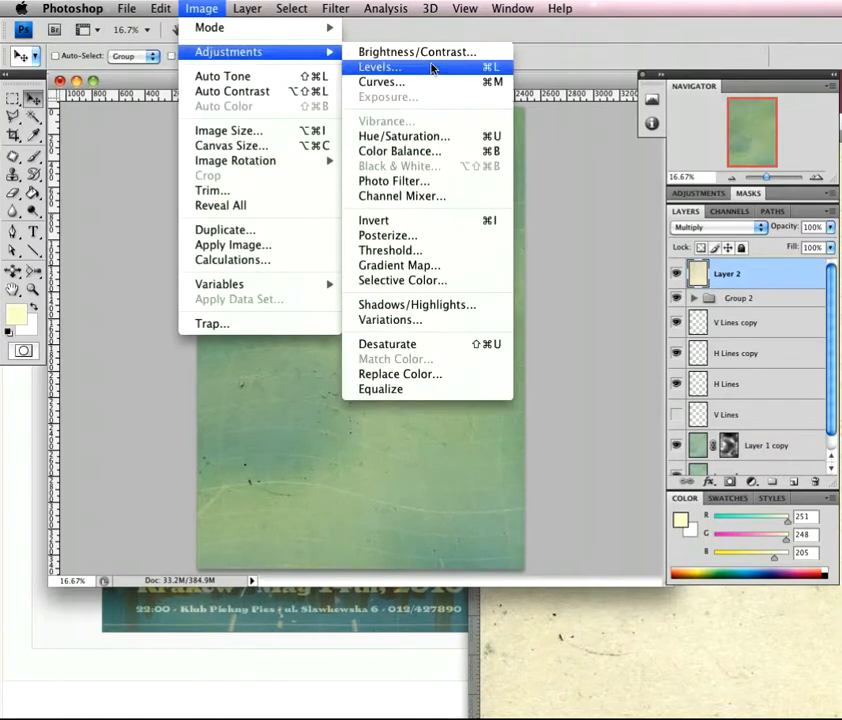
pyautogui.click(429, 68)
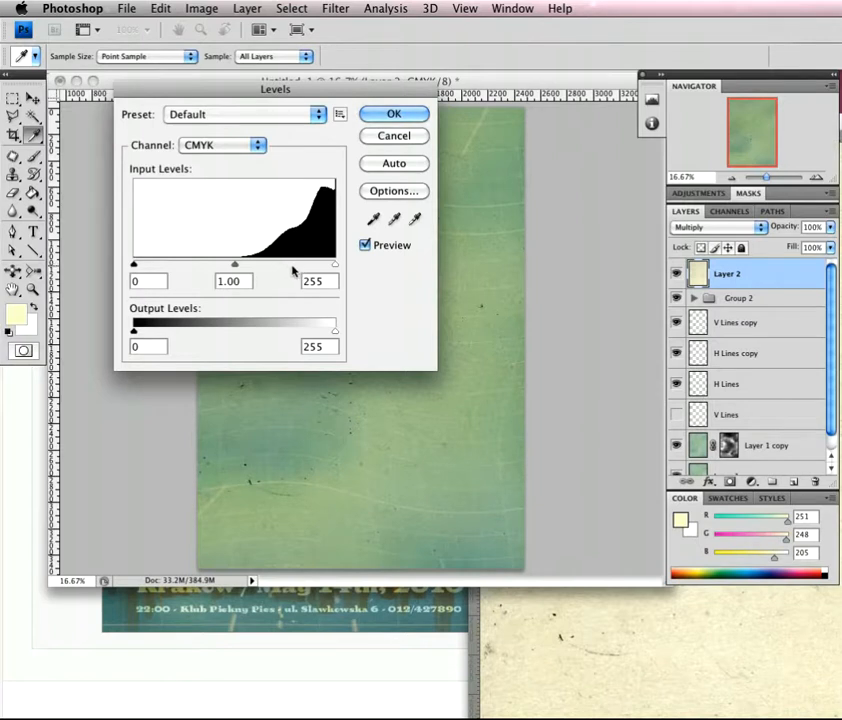
pyautogui.moveTo(134, 265); pyautogui.dragTo(166, 269)
pyautogui.moveTo(334, 267)
pyautogui.mouseDown()
pyautogui.moveTo(317, 270)
pyautogui.moveTo(327, 272)
pyautogui.mouseUp()
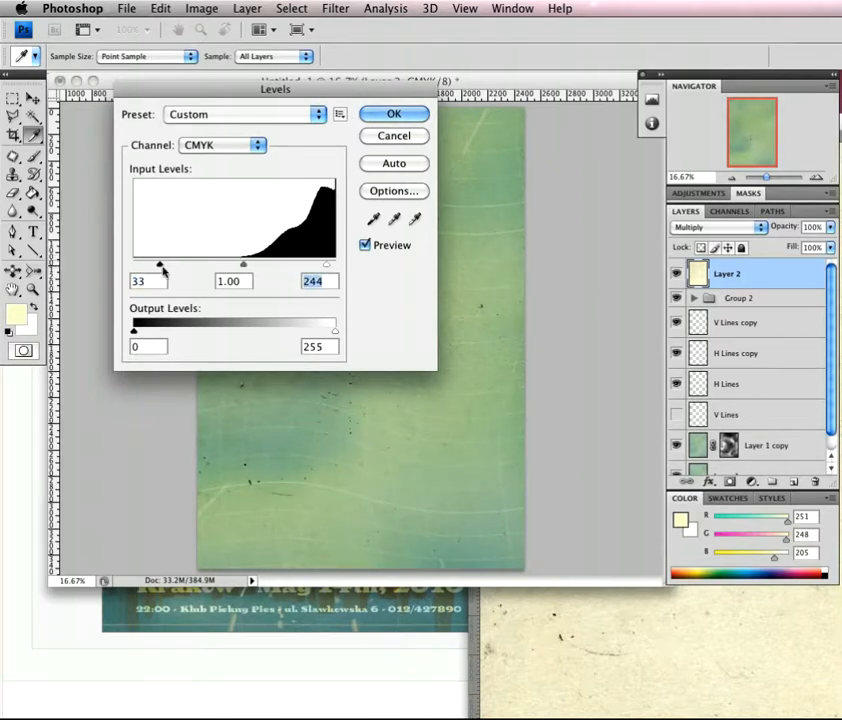
pyautogui.moveTo(243, 265)
pyautogui.mouseDown()
pyautogui.moveTo(182, 265)
pyautogui.moveTo(199, 266)
pyautogui.mouseUp()
pyautogui.click(393, 115)
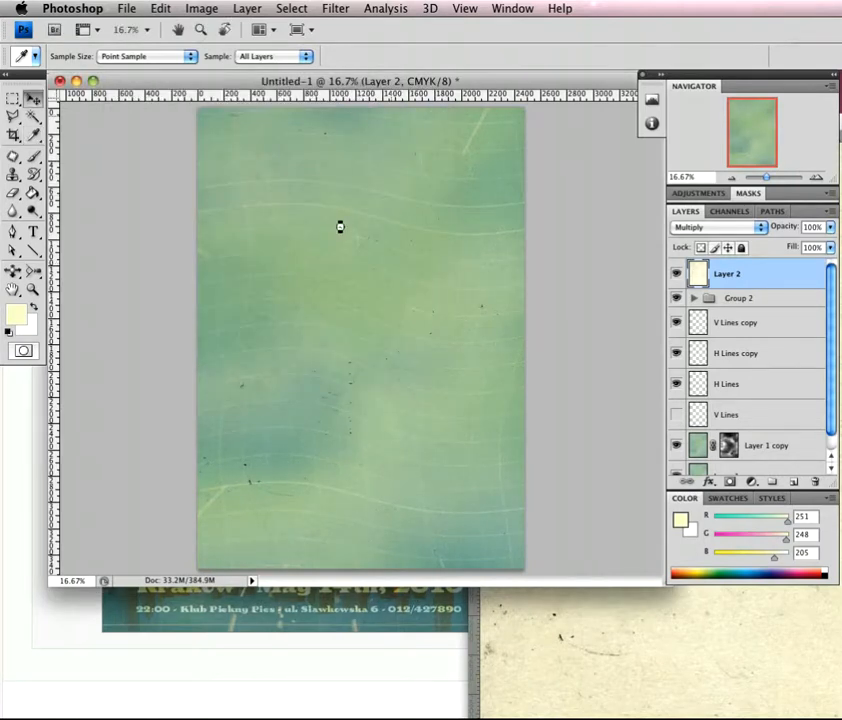
pyautogui.press('v')
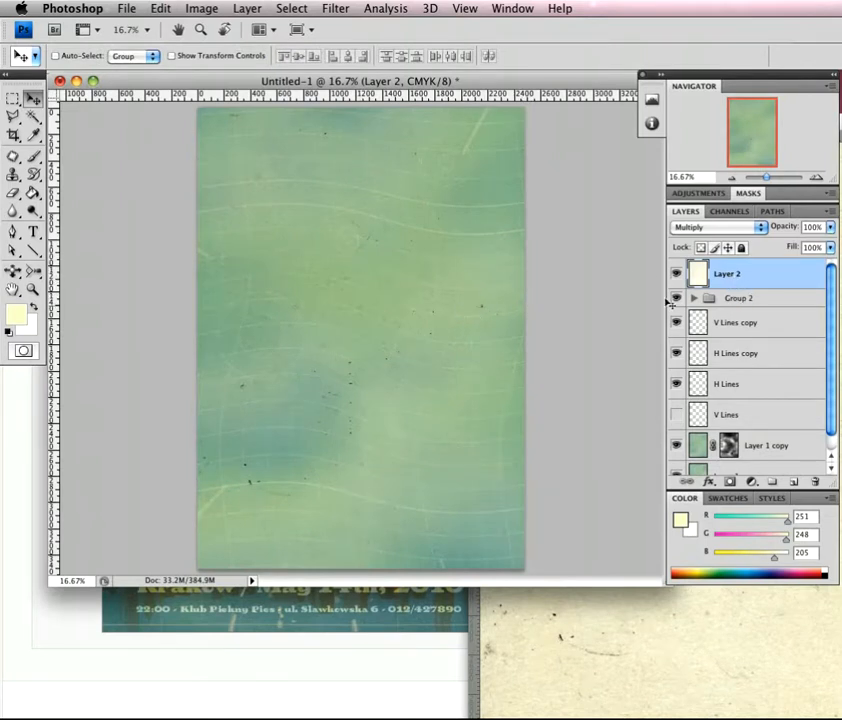
pyautogui.hotkey('alt', 'BackSpace')
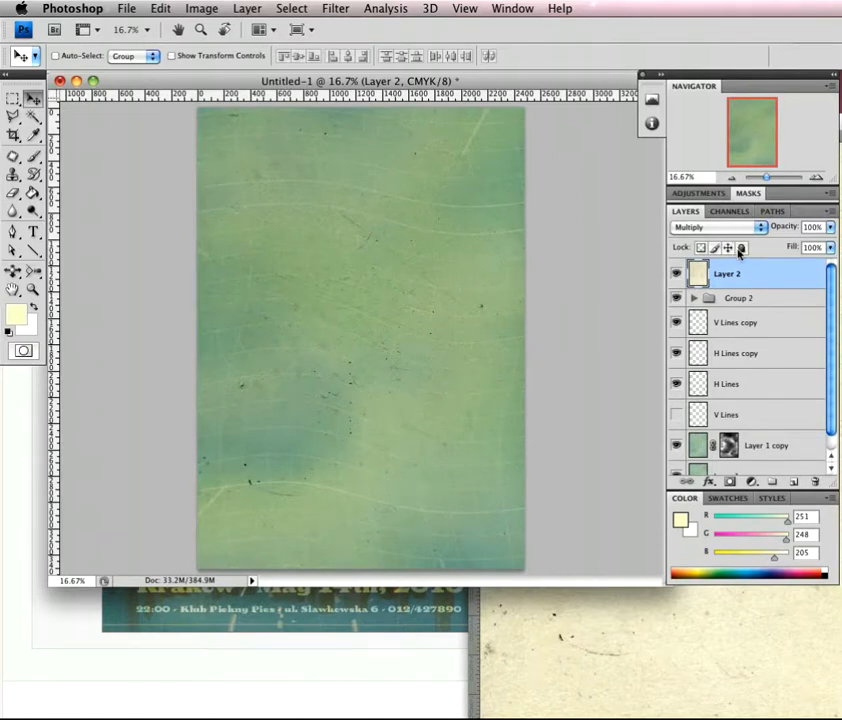
# Step: Add a Levels adjustment layer above the paper texture with the midtone input set to 1.37
pyautogui.click(700, 193)
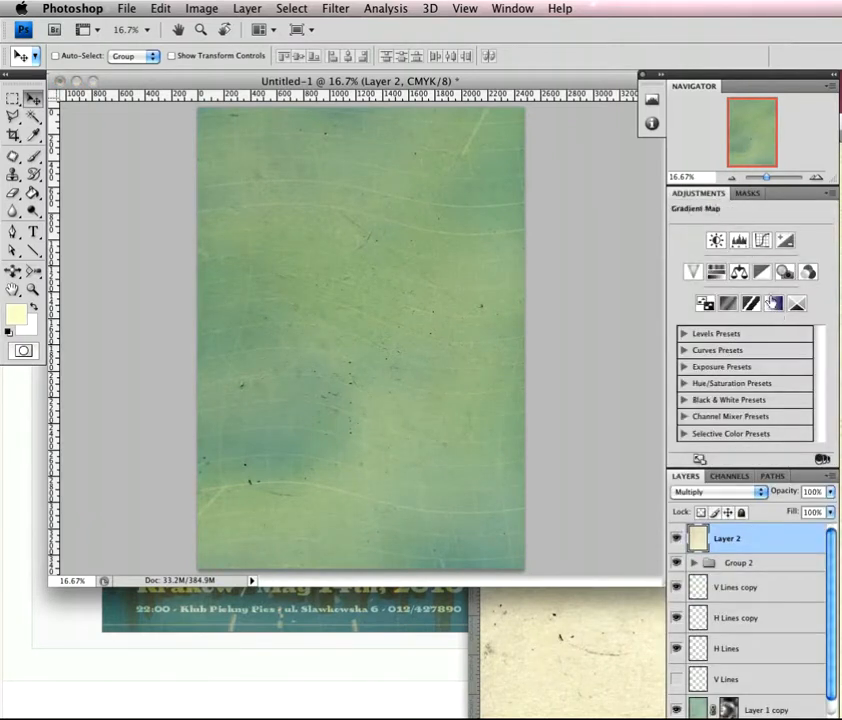
pyautogui.click(740, 243)
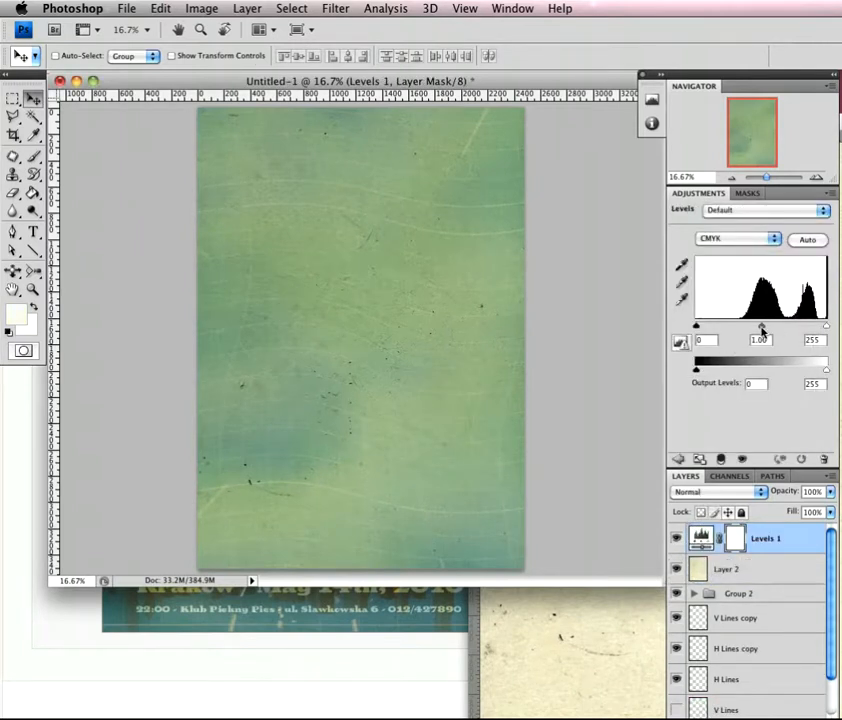
pyautogui.moveTo(760, 328); pyautogui.dragTo(755, 329)
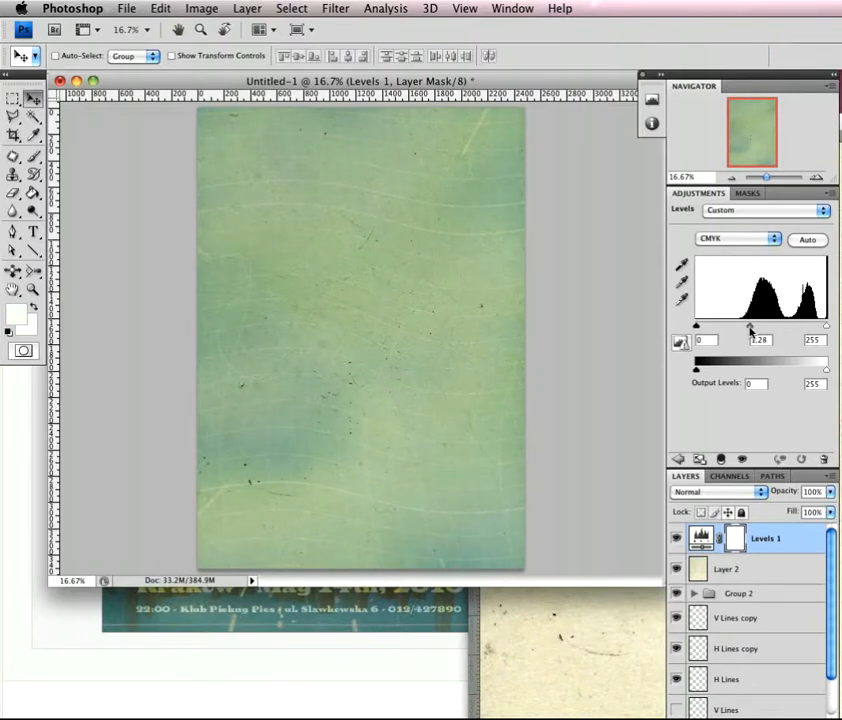
pyautogui.moveTo(748, 330); pyautogui.dragTo(746, 329)
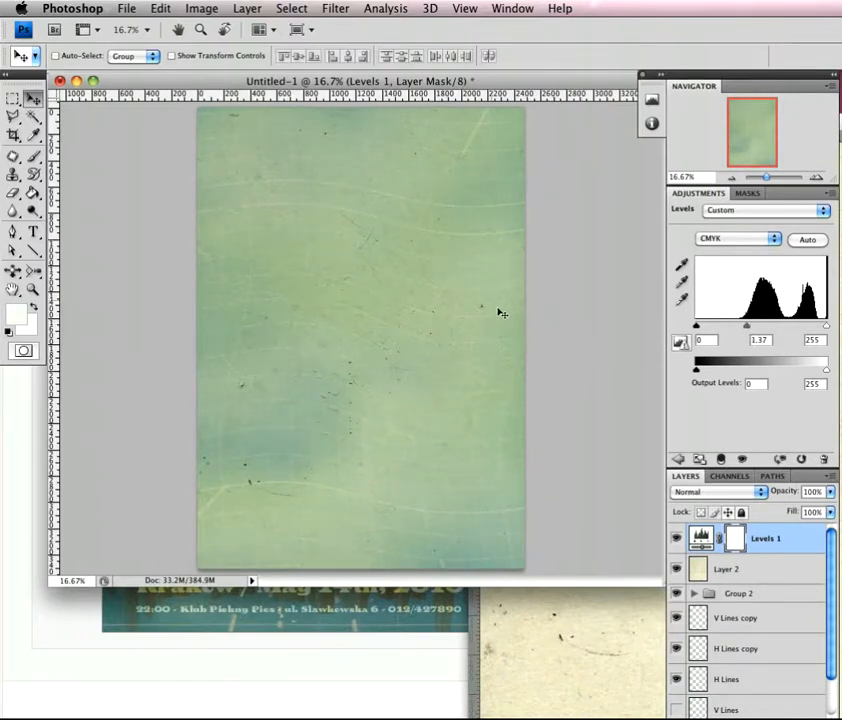
pyautogui.click(679, 458)
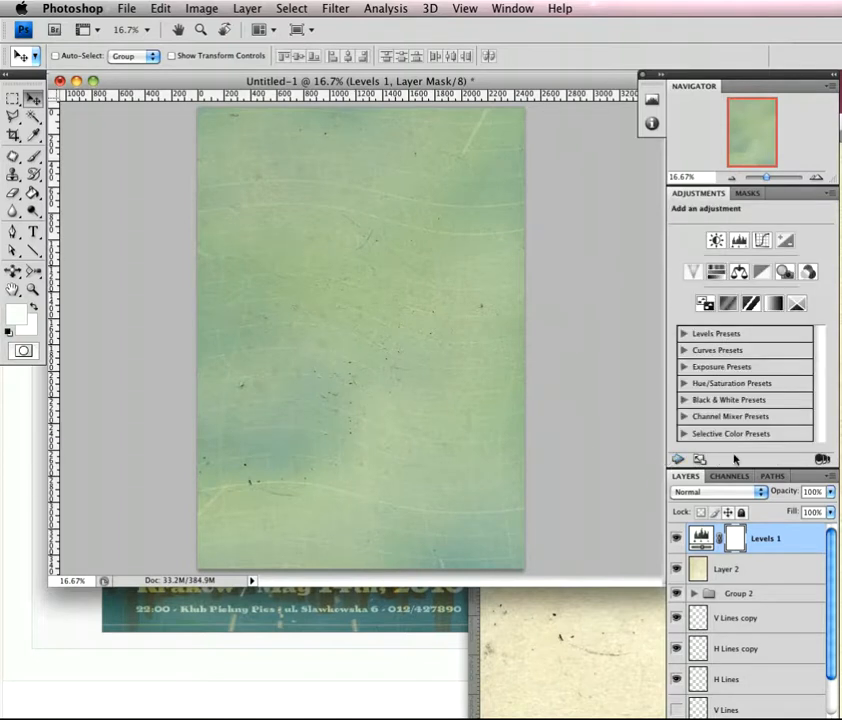
pyautogui.doubleClick(712, 193)
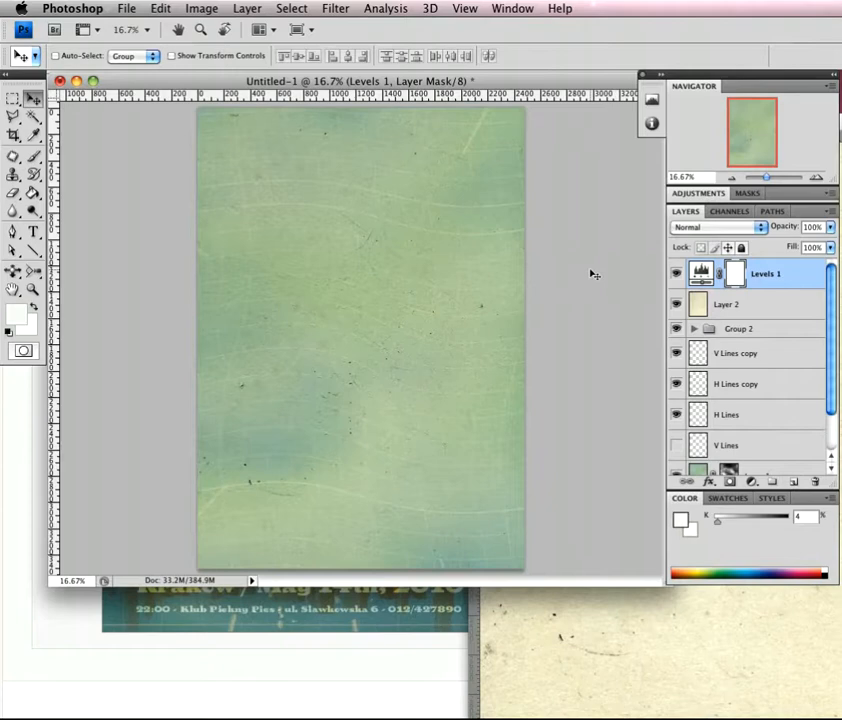
# Step: Open the black-and-white city skyline image and copy it into the poster document as a new layer
pyautogui.click(126, 8)
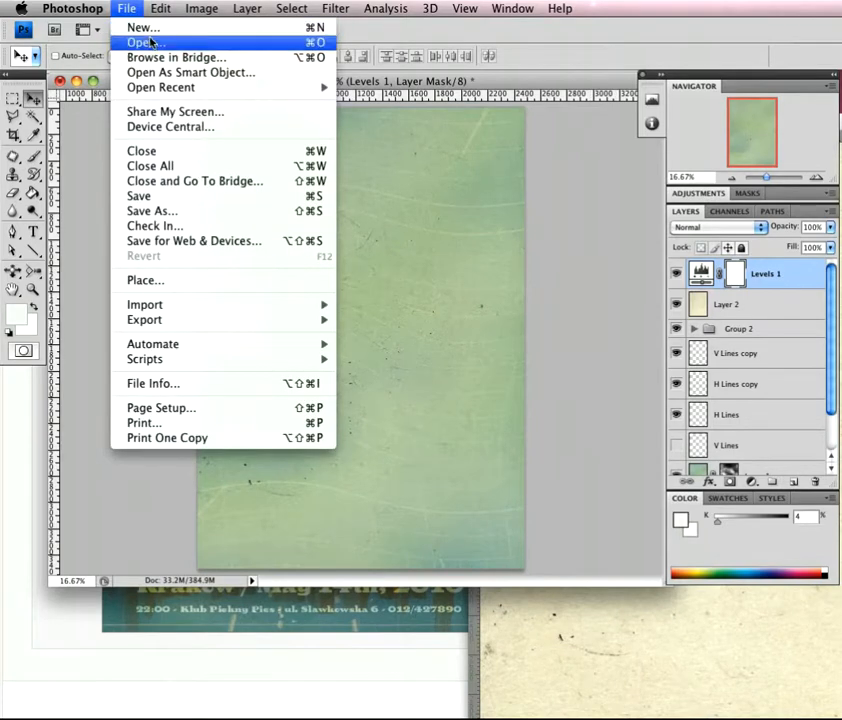
pyautogui.click(144, 42)
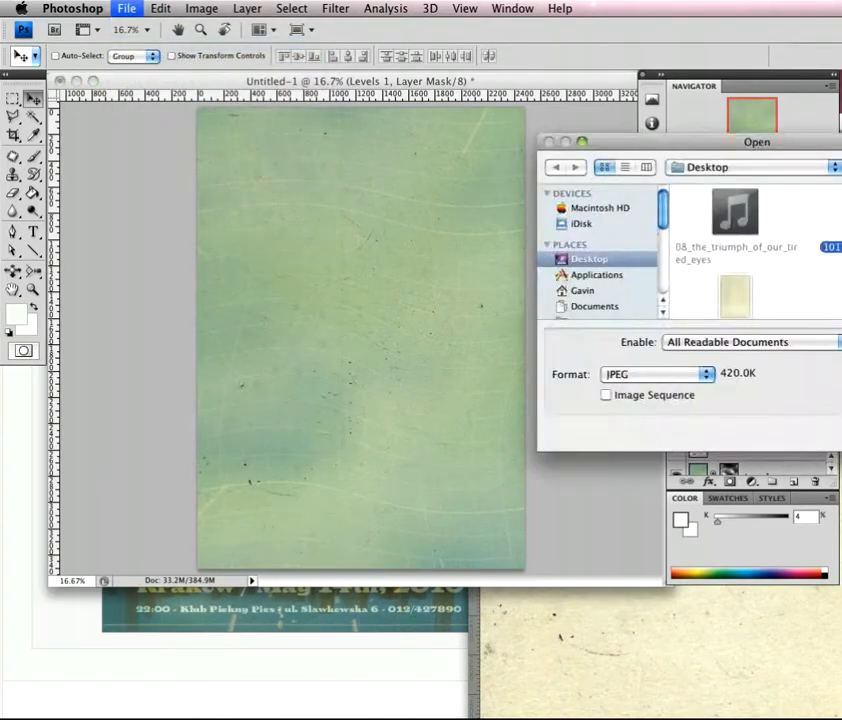
pyautogui.press('Return')
pyautogui.moveTo(459, 125); pyautogui.dragTo(472, 274)
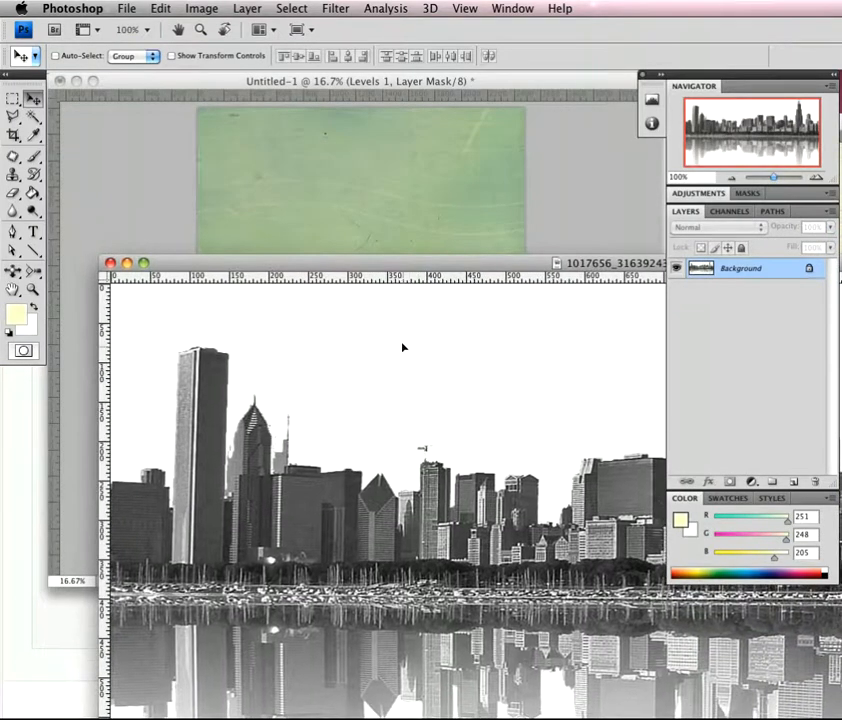
pyautogui.moveTo(403, 347); pyautogui.dragTo(386, 240)
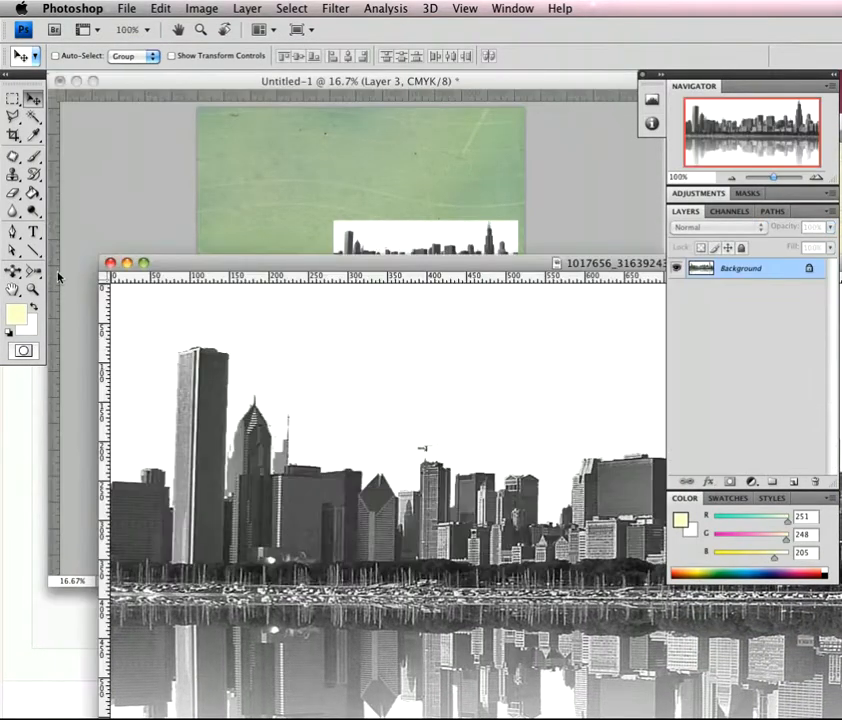
# Step: Close the skyline and paper texture source images, keeping the poster document open
pyautogui.click(110, 263)
pyautogui.click(560, 650)
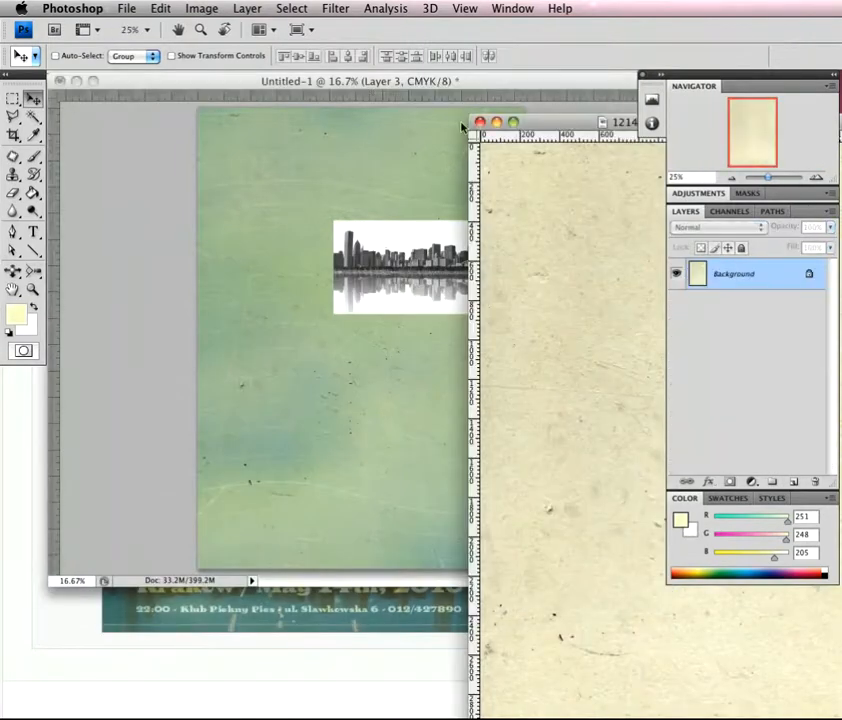
pyautogui.click(479, 122)
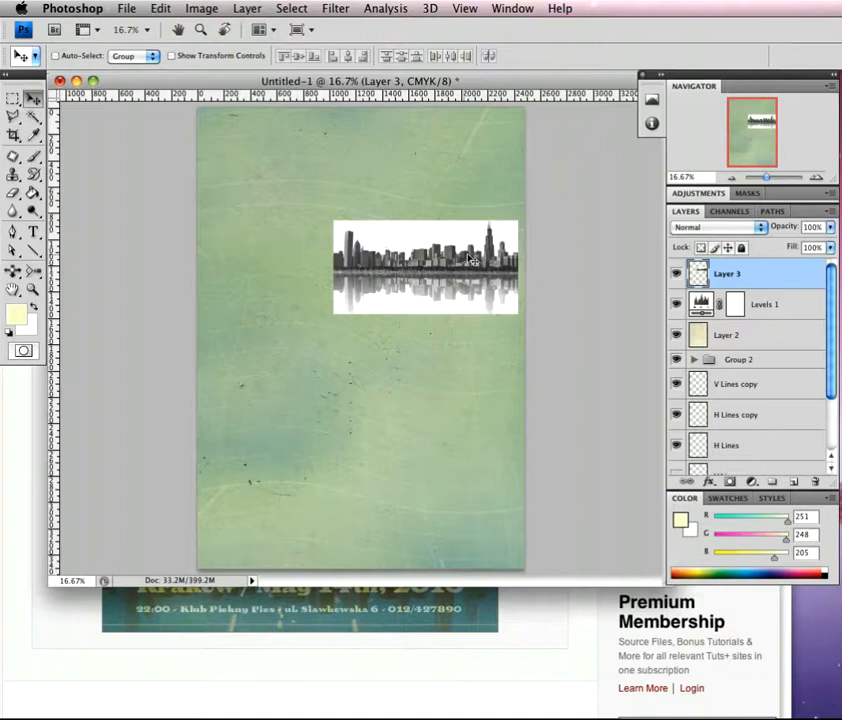
# Step: Move the skyline layer to the poster's bottom-left area, against the left edge, using the finished poster in Chrome as reference
pyautogui.moveTo(421, 287); pyautogui.dragTo(288, 464)
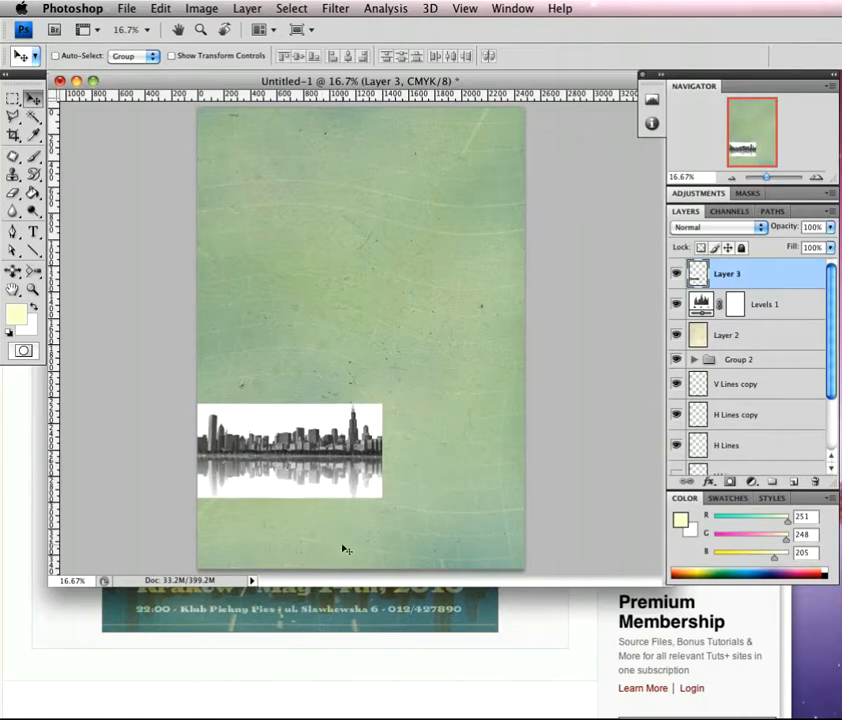
pyautogui.click(376, 669)
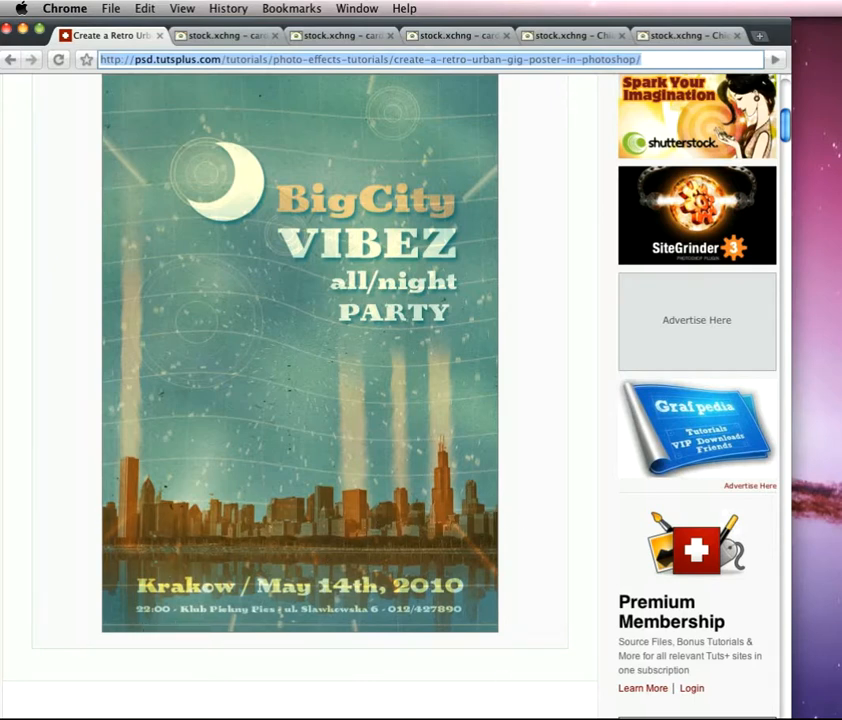
pyautogui.press('super+Tab')
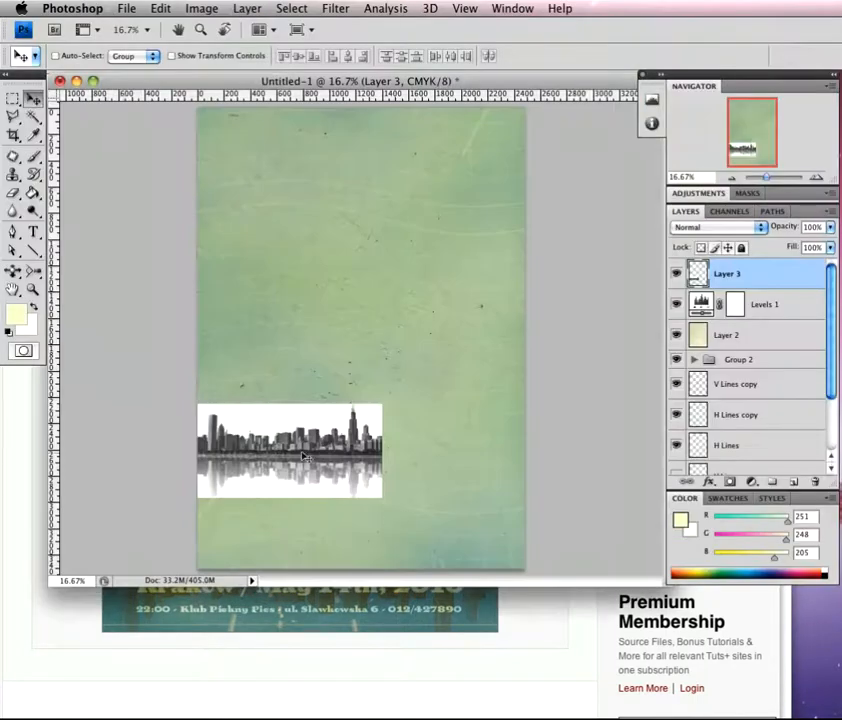
pyautogui.moveTo(301, 460); pyautogui.dragTo(305, 526)
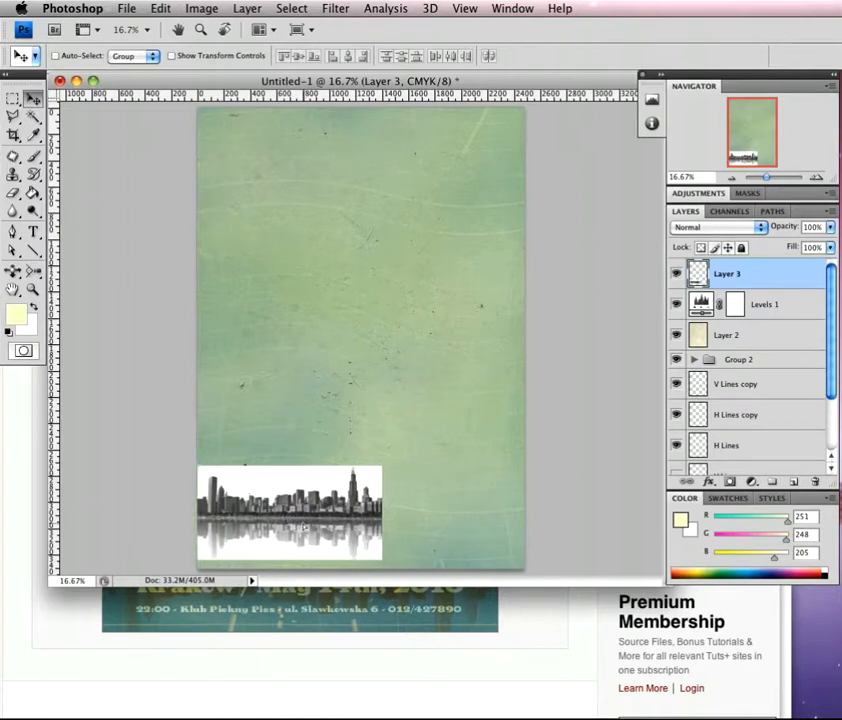
# Step: Scale the skyline layer proportionally to 178.9% so it spans the poster's width, and shift it down to meet the bottom edge
pyautogui.press('super+t')
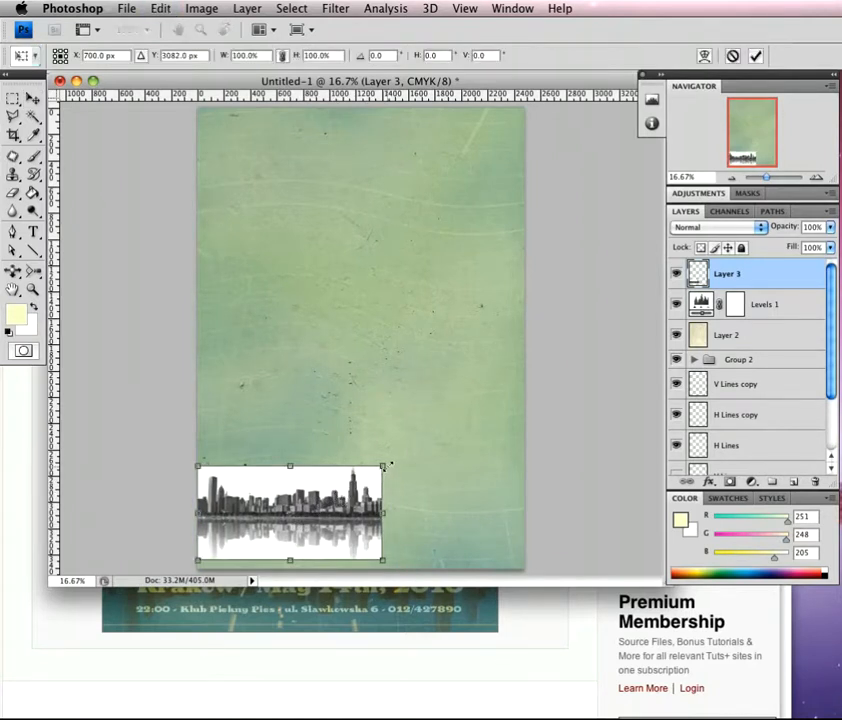
pyautogui.moveTo(390, 465); pyautogui.dragTo(554, 440)
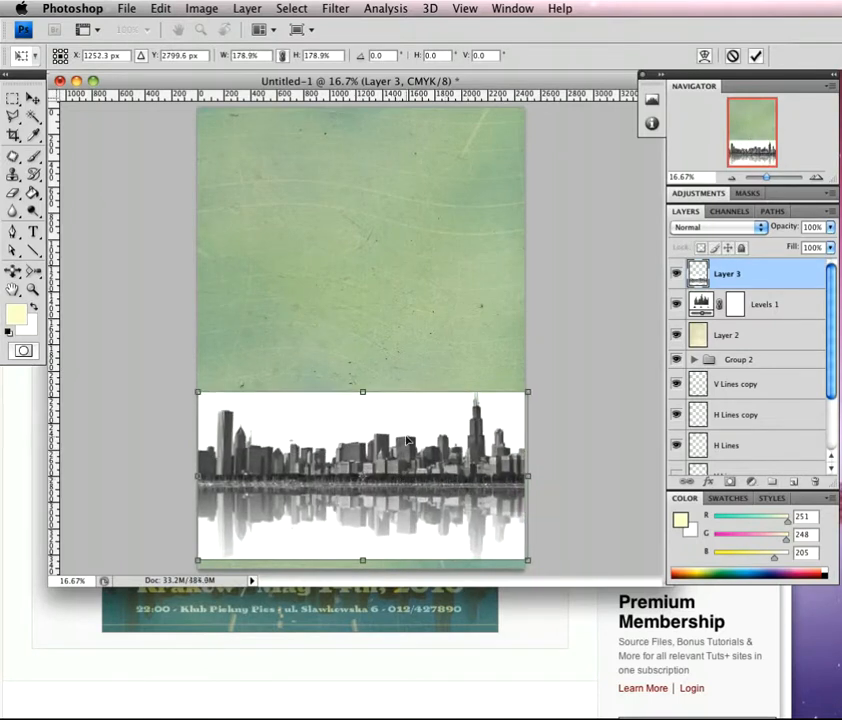
pyautogui.hotkey('shift', 'Down')
pyautogui.hotkey('shift', 'Down')
pyautogui.hotkey('shift', 'Down')
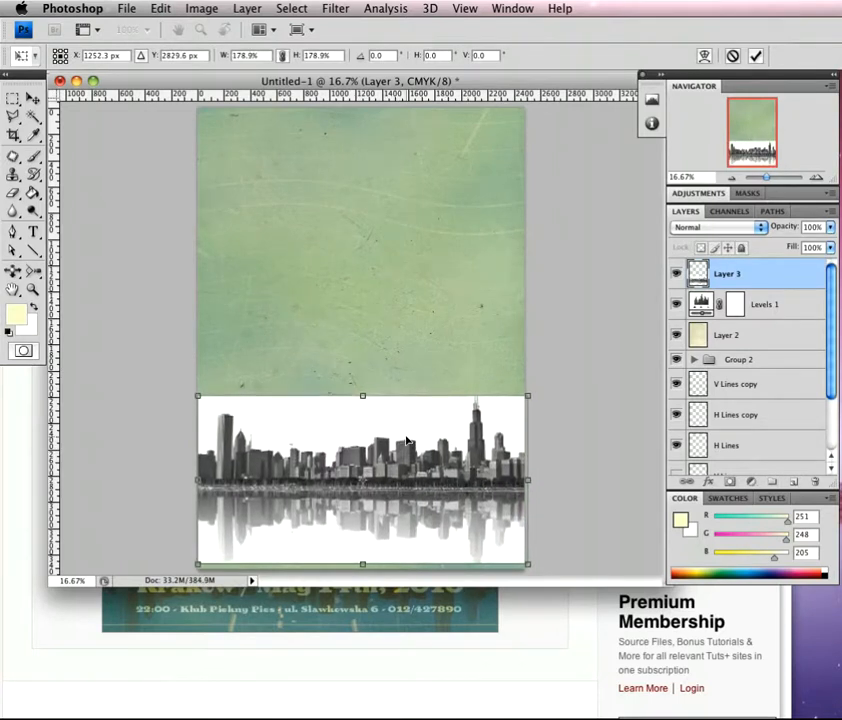
pyautogui.hotkey('shift', 'Down')
pyautogui.hotkey('shift', 'Down')
pyautogui.hotkey('shift', 'Down')
pyautogui.hotkey('shift', 'Down')
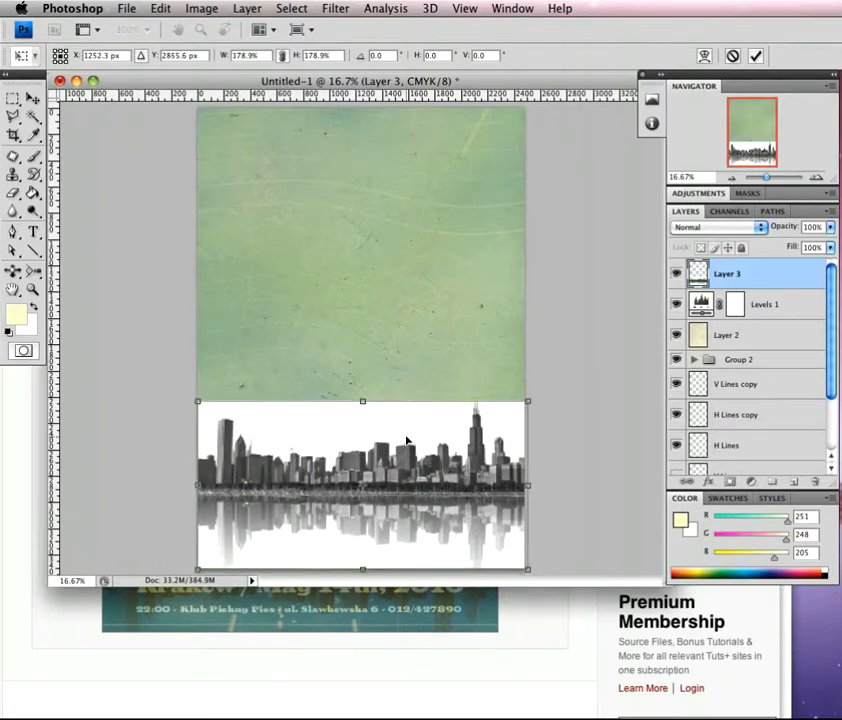
pyautogui.hotkey('shift', 'Down')
pyautogui.hotkey('shift', 'Down')
pyautogui.hotkey('shift', 'Down')
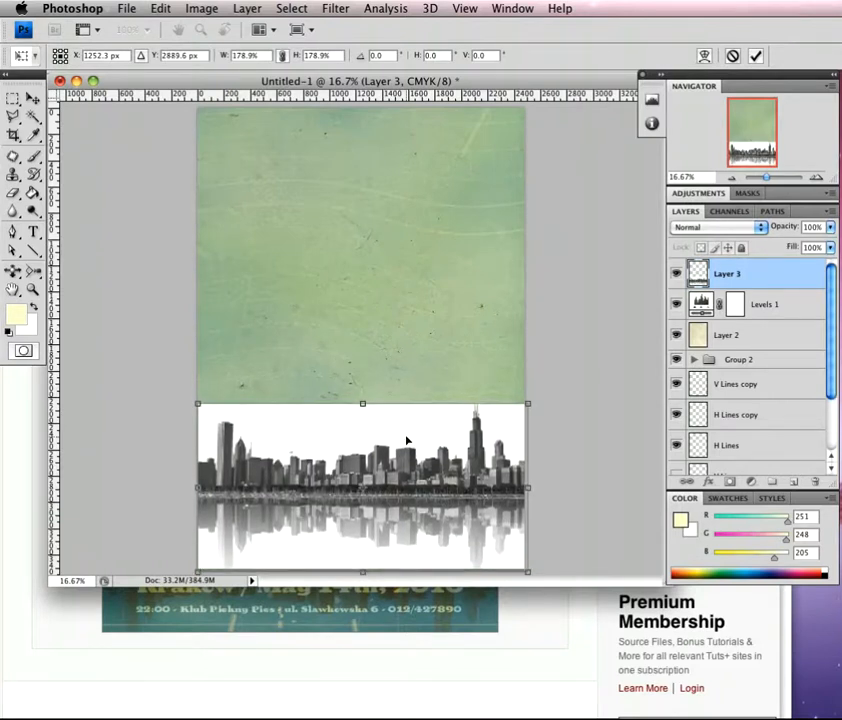
pyautogui.press('Return')
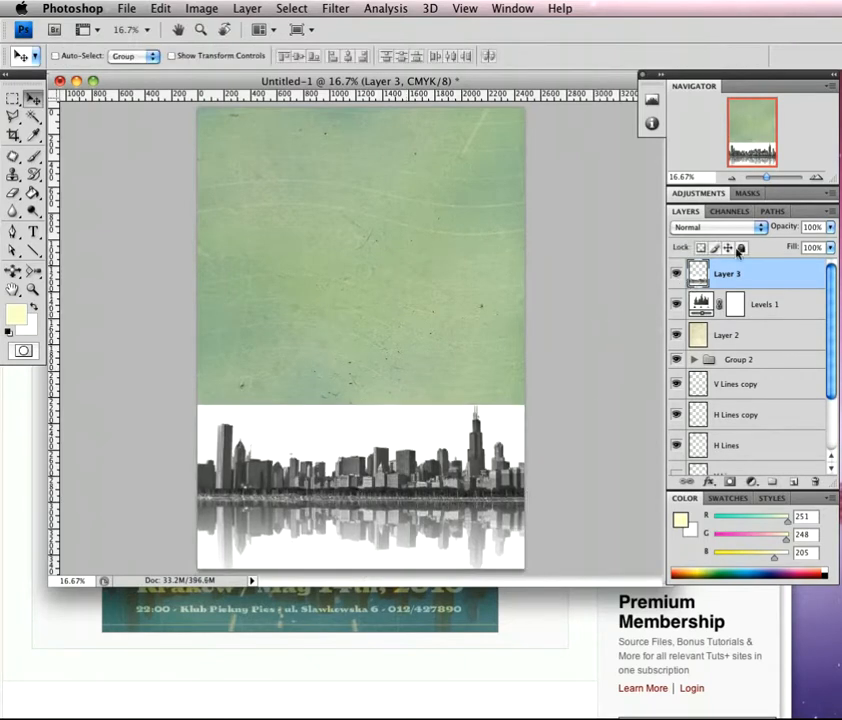
# Step: Set the skyline layer's blend mode to Multiply
pyautogui.click(764, 231)
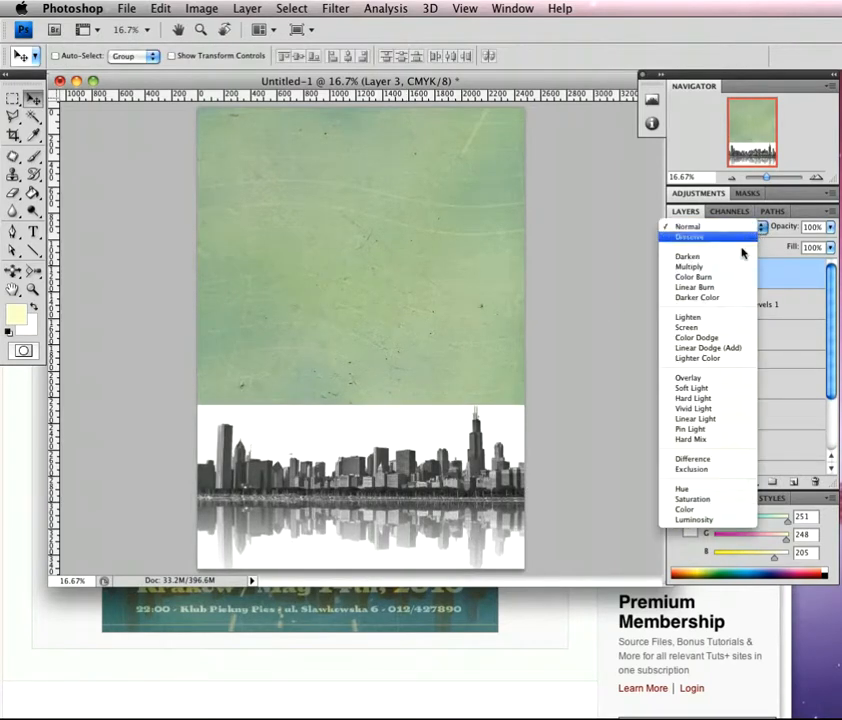
pyautogui.click(721, 270)
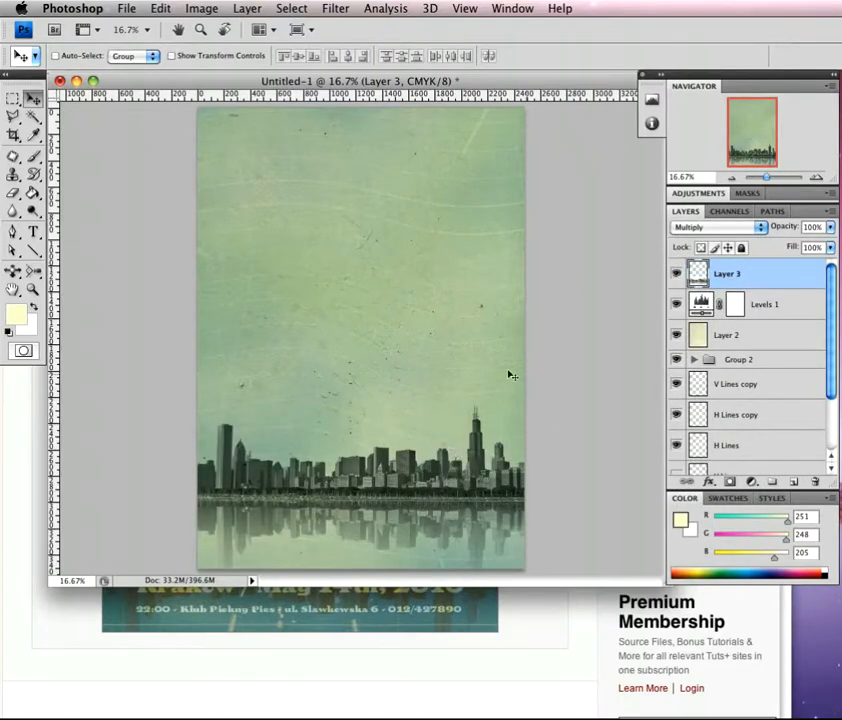
# Step: Add a colorized Hue/Saturation adjustment with hue 25, saturation 80 and lightness 20, clipped to the skyline layer
pyautogui.click(703, 195)
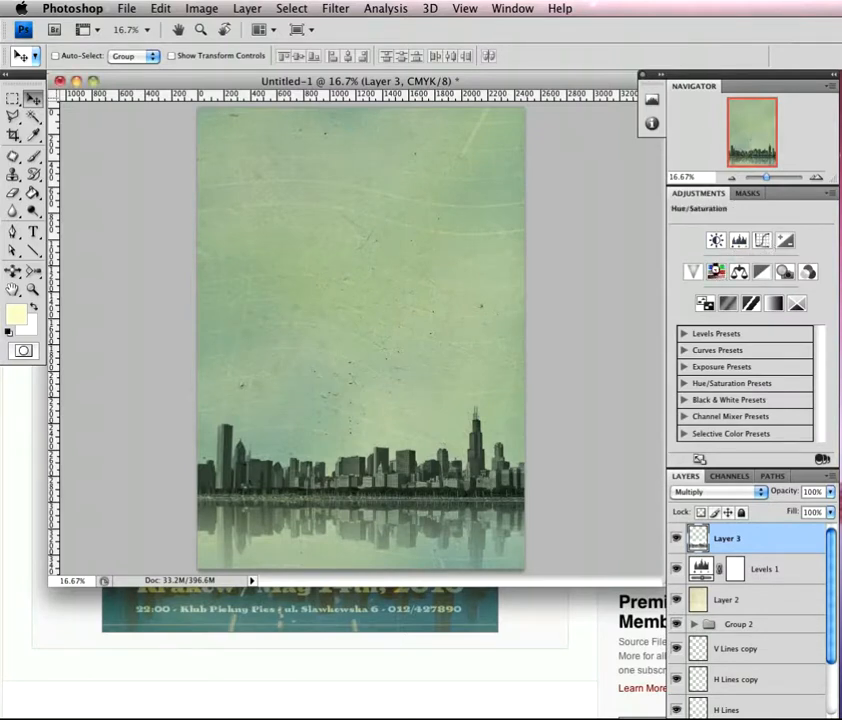
pyautogui.click(716, 272)
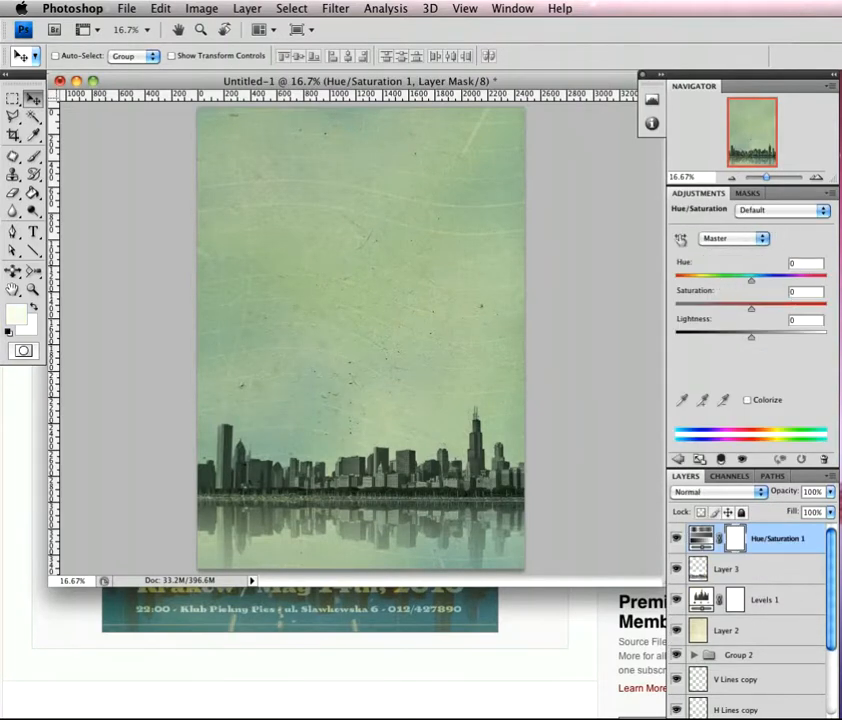
pyautogui.click(747, 400)
pyautogui.moveTo(806, 265); pyautogui.dragTo(778, 264)
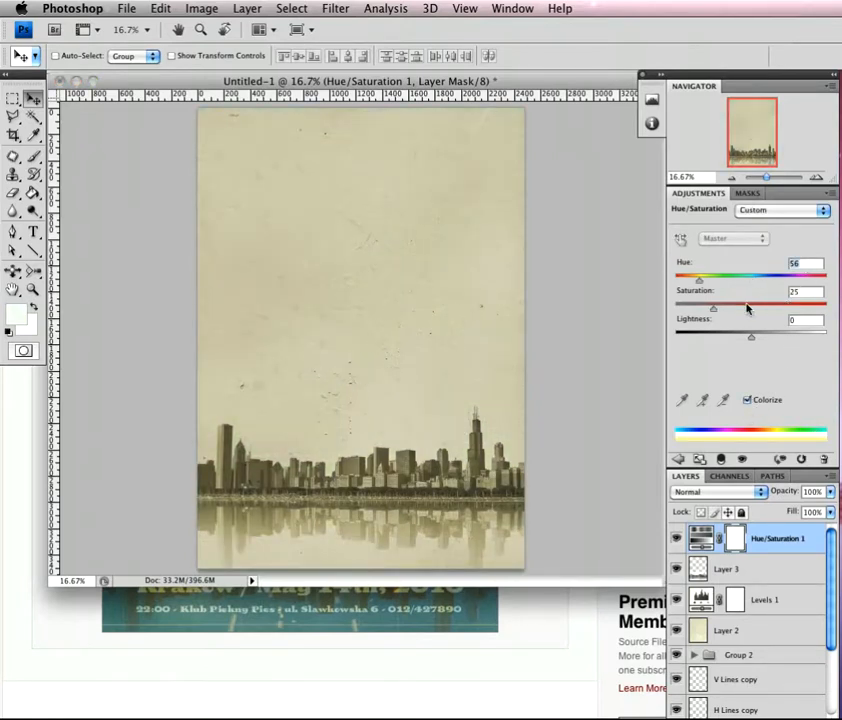
pyautogui.write('25')
pyautogui.write('80')
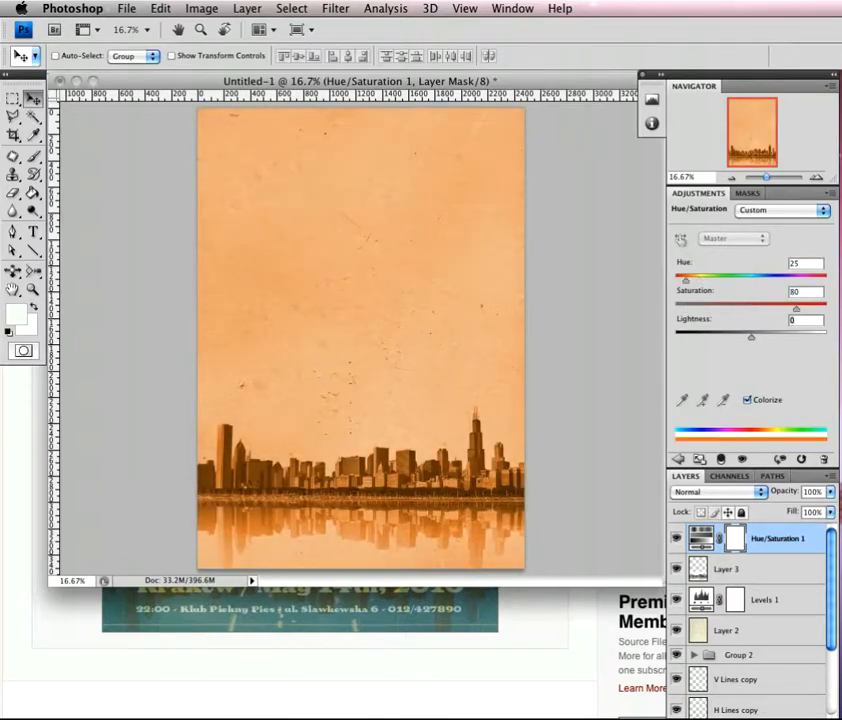
pyautogui.write('20')
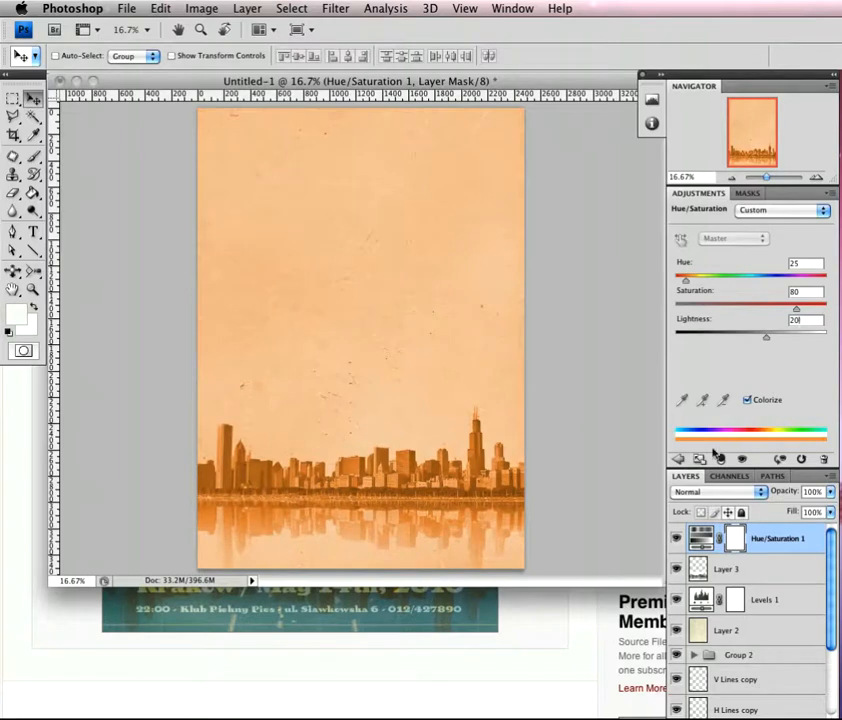
pyautogui.keyDown('alt'); pyautogui.click(740, 555); pyautogui.keyUp('alt')
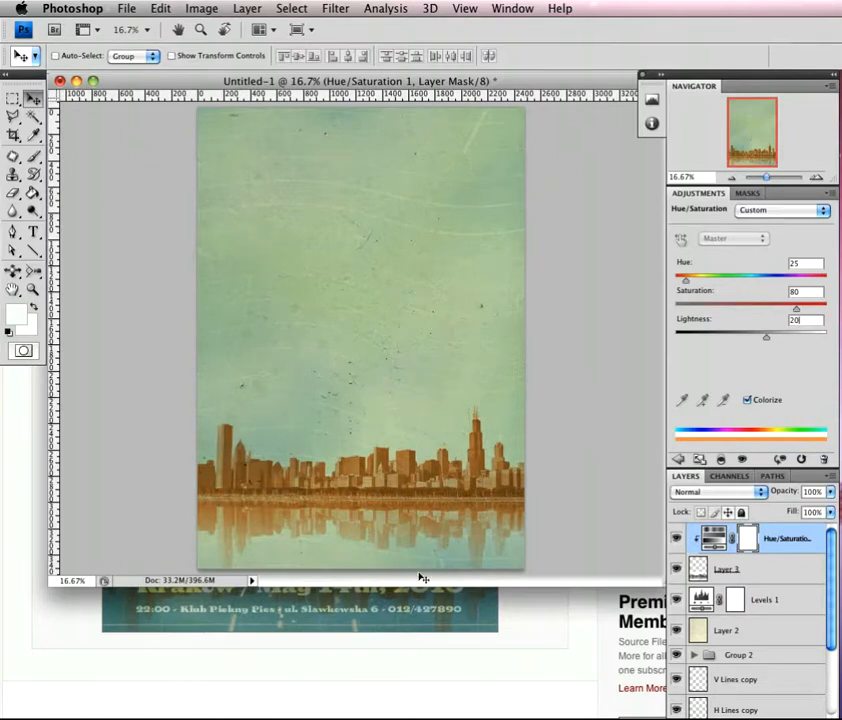
# Step: With the finished poster in Chrome as reference, draw a tall narrow rectangle on a layer beneath the skyline, rising from the leftmost tower
pyautogui.click(538, 627)
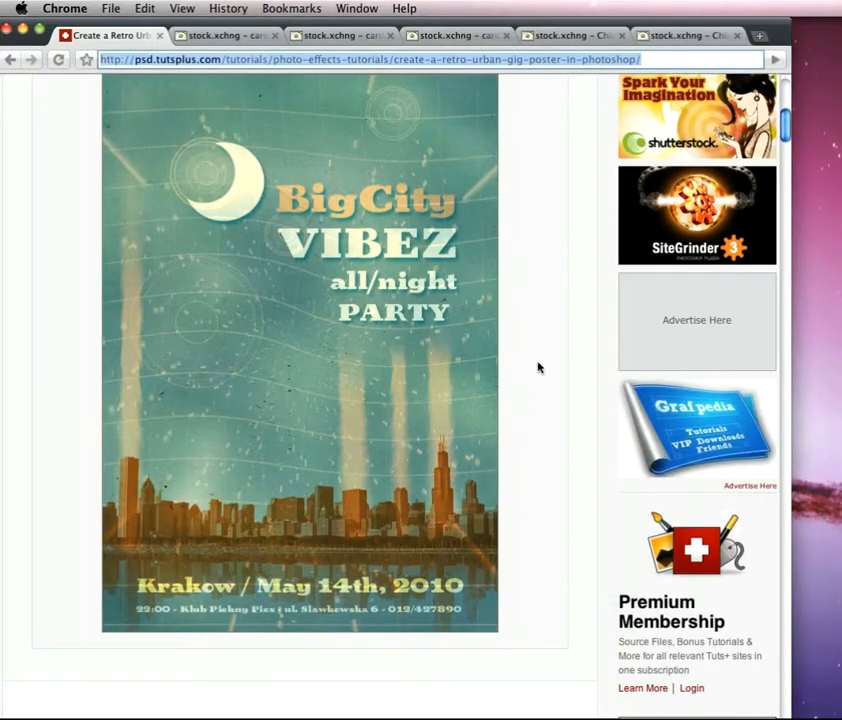
pyautogui.press('super+Tab')
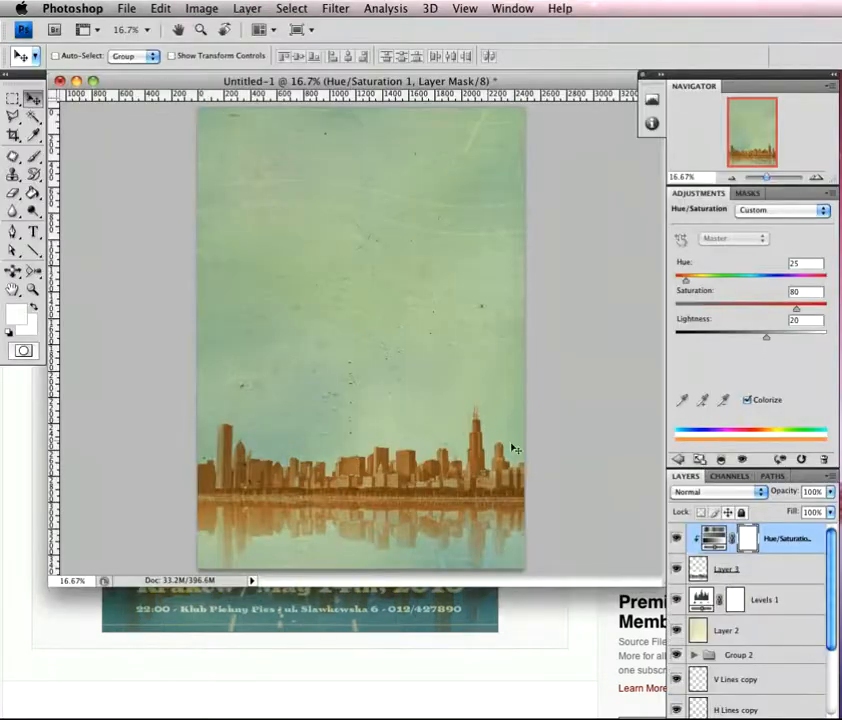
pyautogui.click(786, 599)
pyautogui.press('super+shift+alt+n')
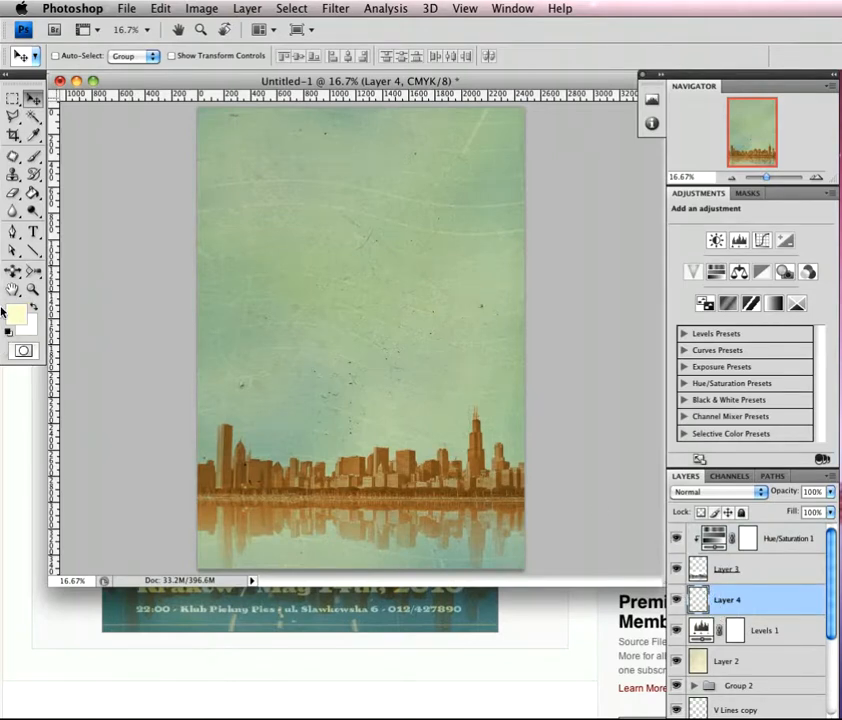
pyautogui.click(33, 250)
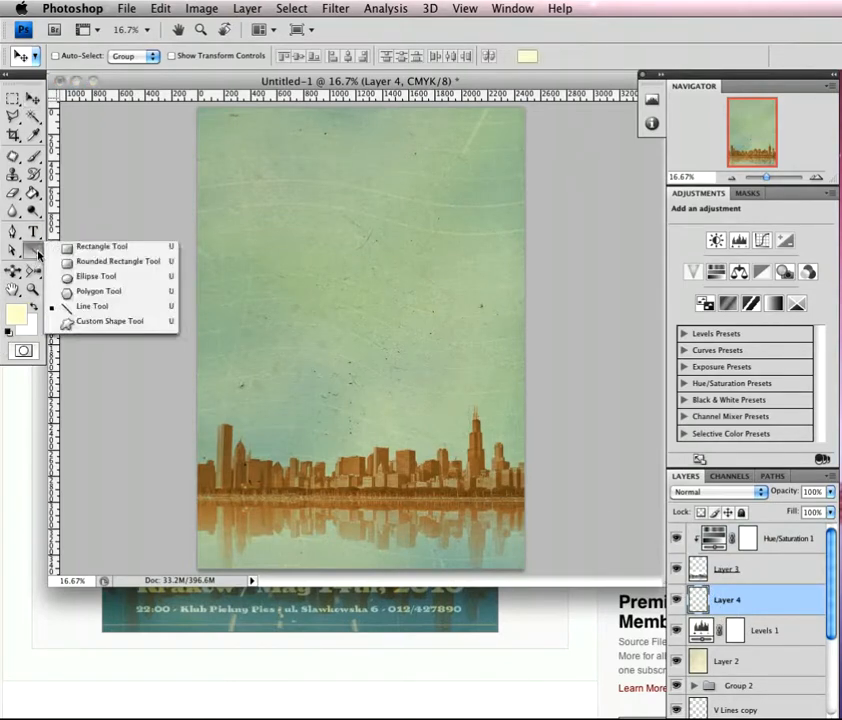
pyautogui.click(88, 249)
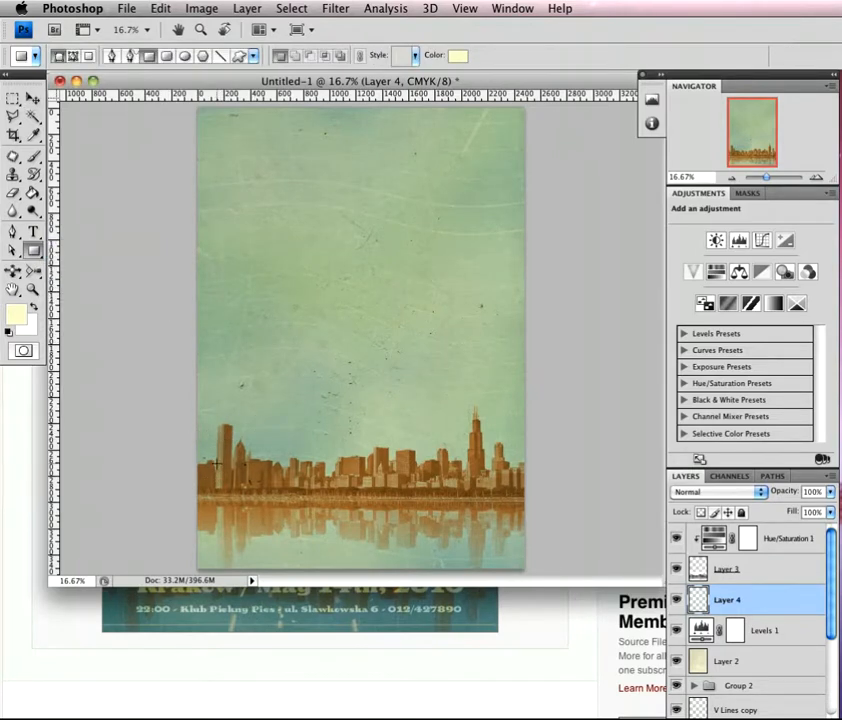
pyautogui.moveTo(215, 440)
pyautogui.mouseDown()
pyautogui.moveTo(229, 387)
pyautogui.moveTo(238, 258)
pyautogui.moveTo(232, 200)
pyautogui.mouseUp()
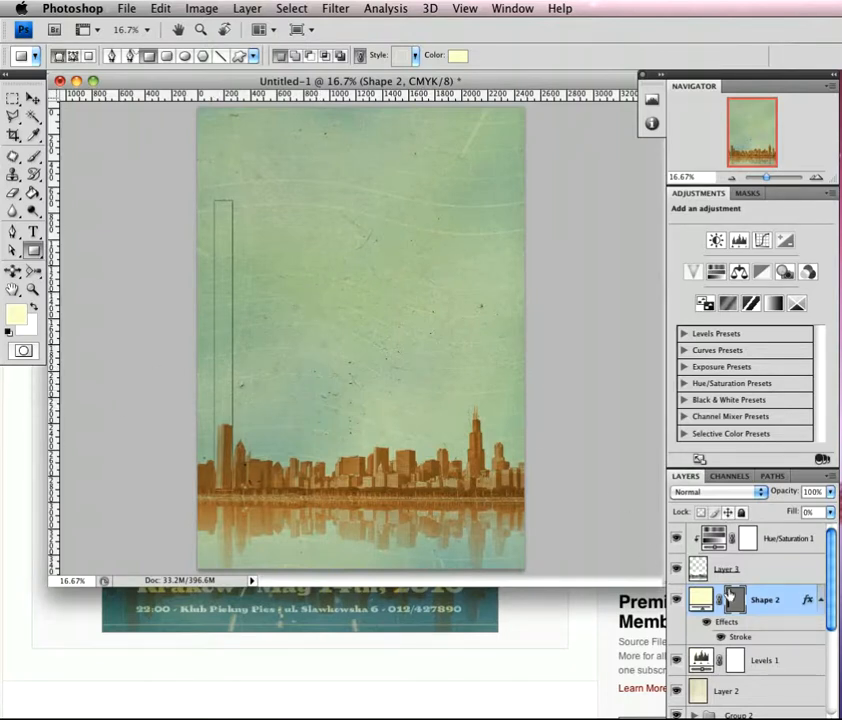
# Step: Recolor the rectangle shape bright red and set its layer fill to 100%
pyautogui.doubleClick(700, 598)
pyautogui.moveTo(222, 257); pyautogui.dragTo(263, 113)
pyautogui.click(428, 116)
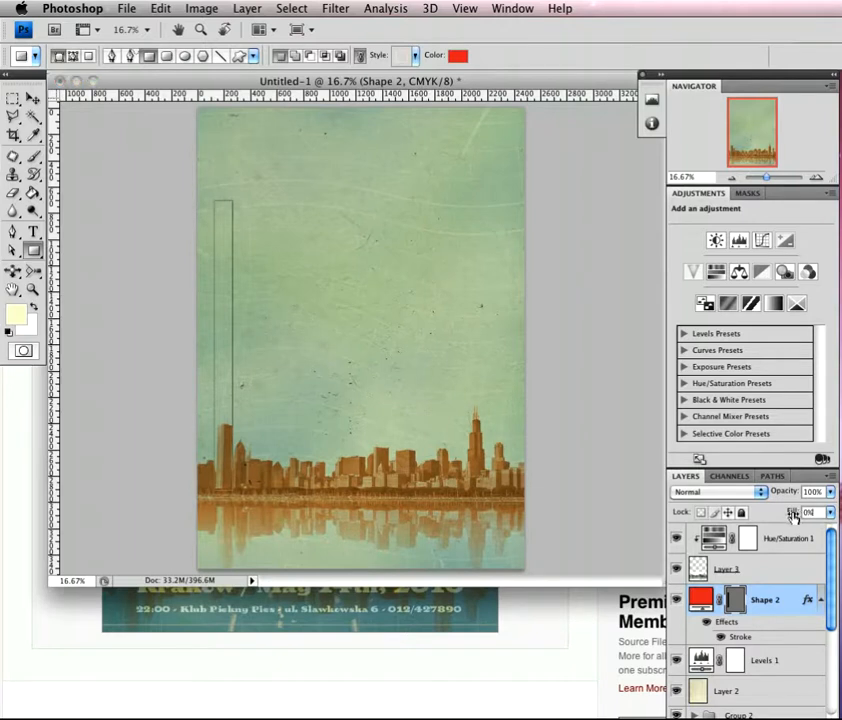
pyautogui.hotkey('shift', '0')
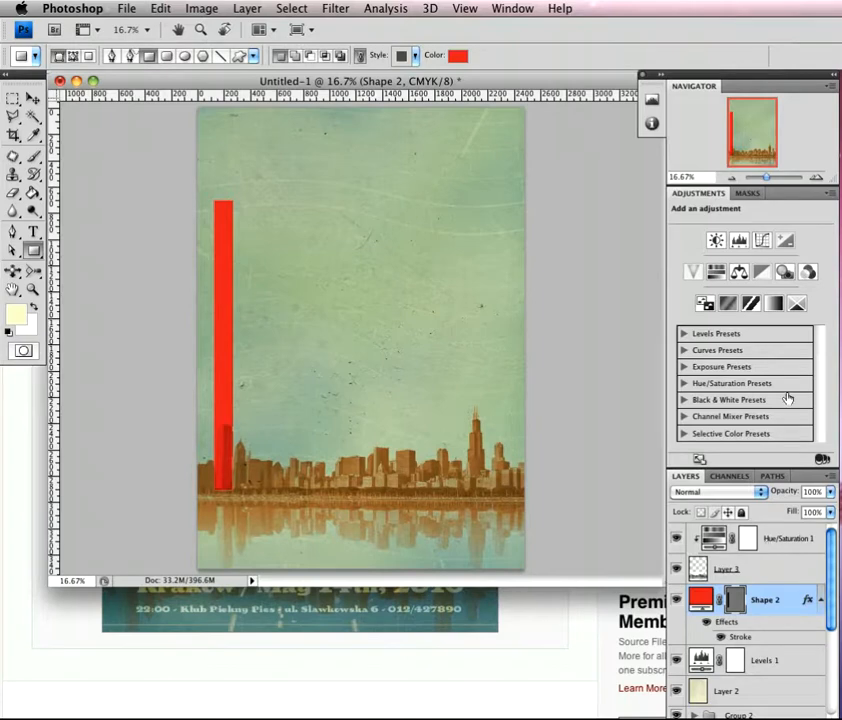
# Step: Set the rectangle layer's blend mode to Lighten and its opacity to 60%
pyautogui.click(745, 492)
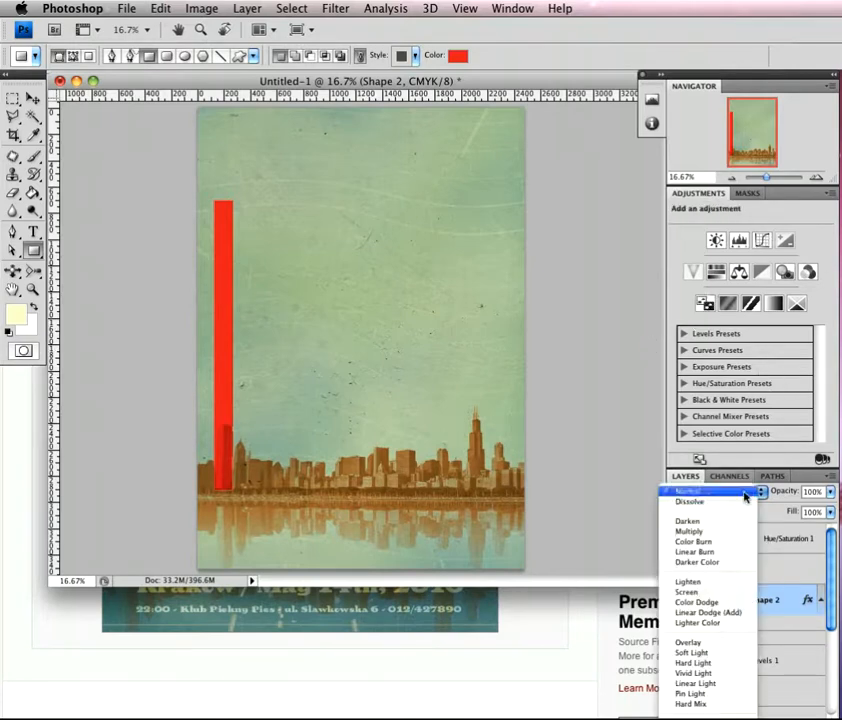
pyautogui.click(727, 585)
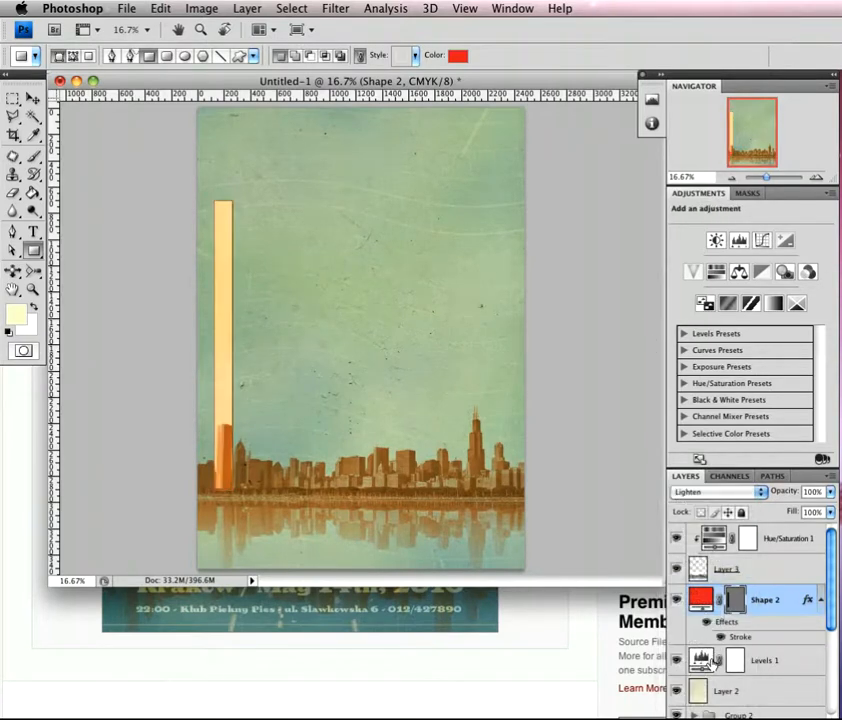
pyautogui.moveTo(797, 498); pyautogui.dragTo(762, 496)
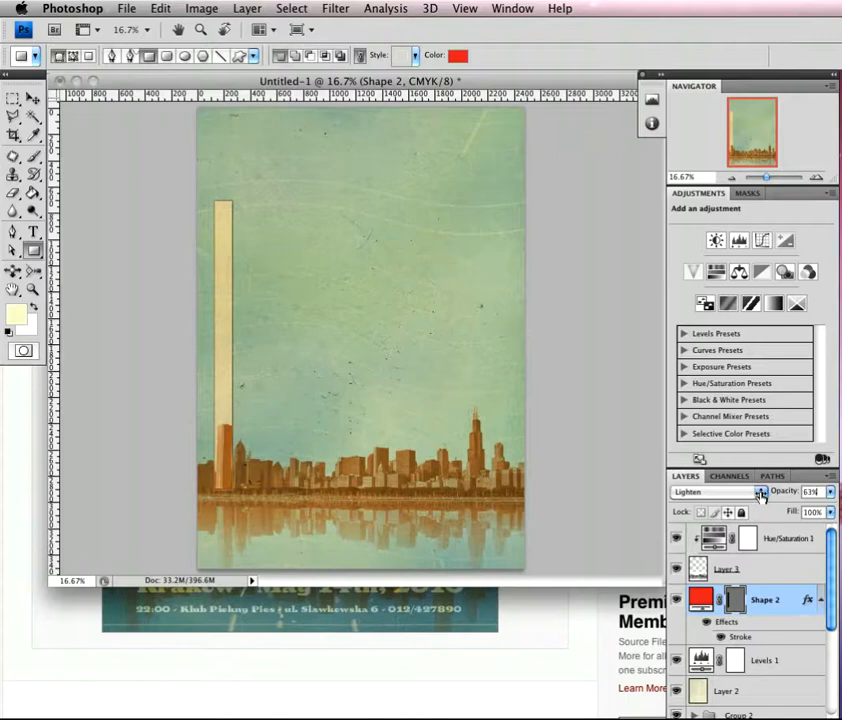
pyautogui.press('Return')
# Step: Switch to Chrome to check the light beam over the leftmost tower in the finished poster, and return to Photoshop
pyautogui.click(287, 661)
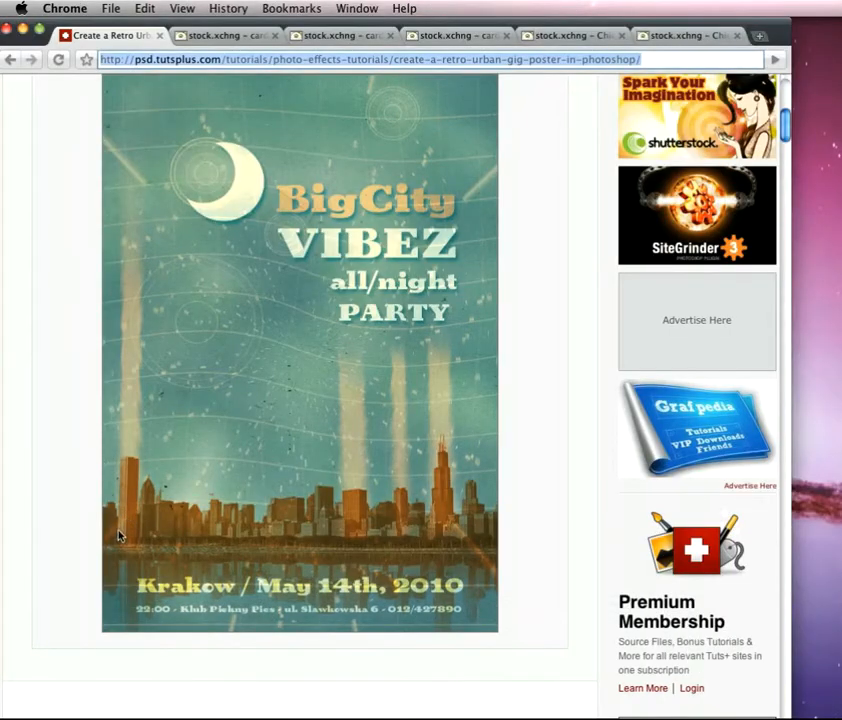
pyautogui.click(287, 666)
pyautogui.press('super+Tab')
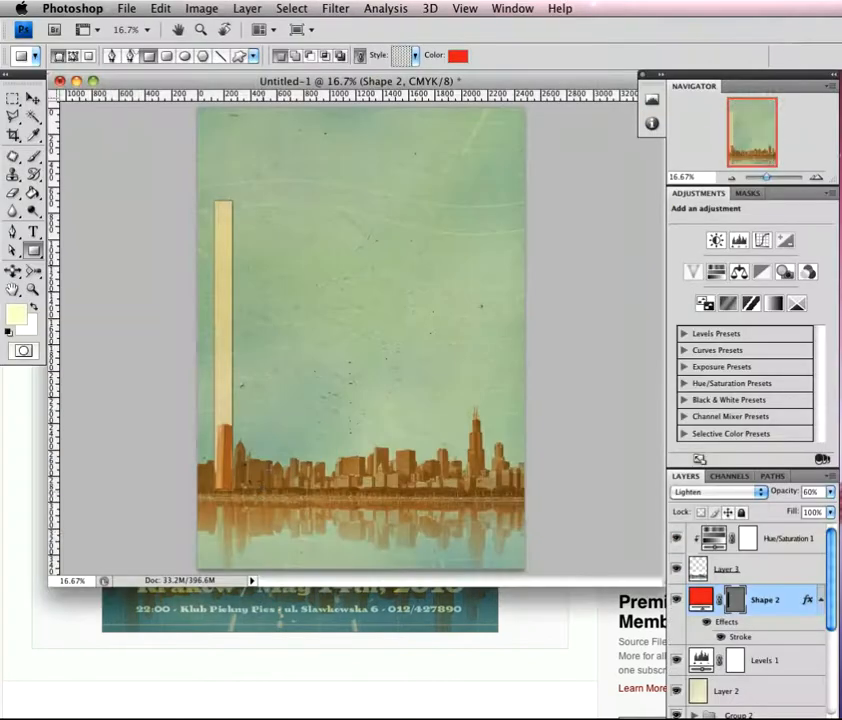
# Step: Show the poster at 25% in a wider document window and collapse the Adjustments panel to make room for the layer list
pyautogui.press('z')
pyautogui.click(224, 457)
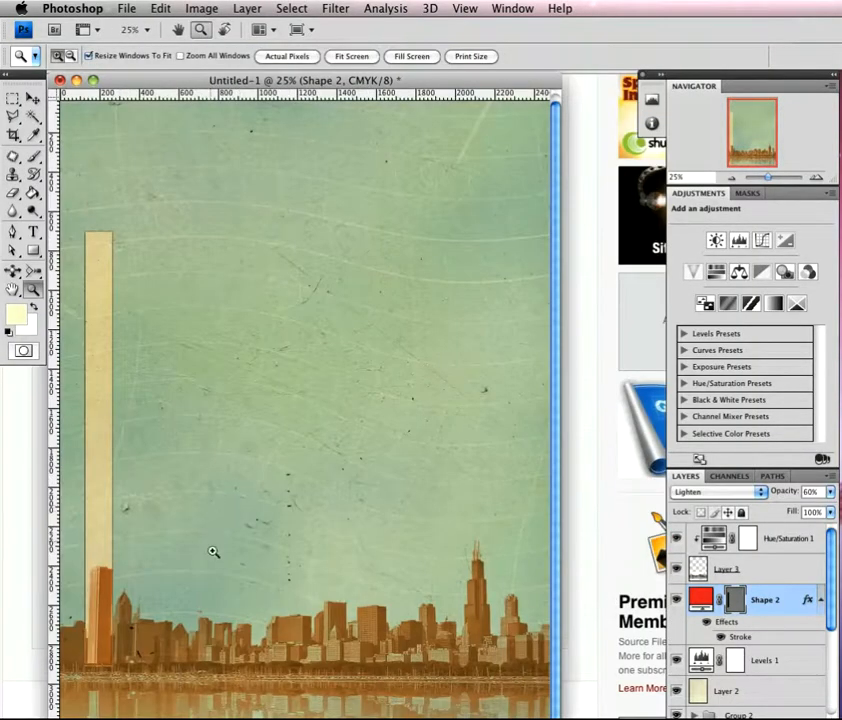
pyautogui.press('u')
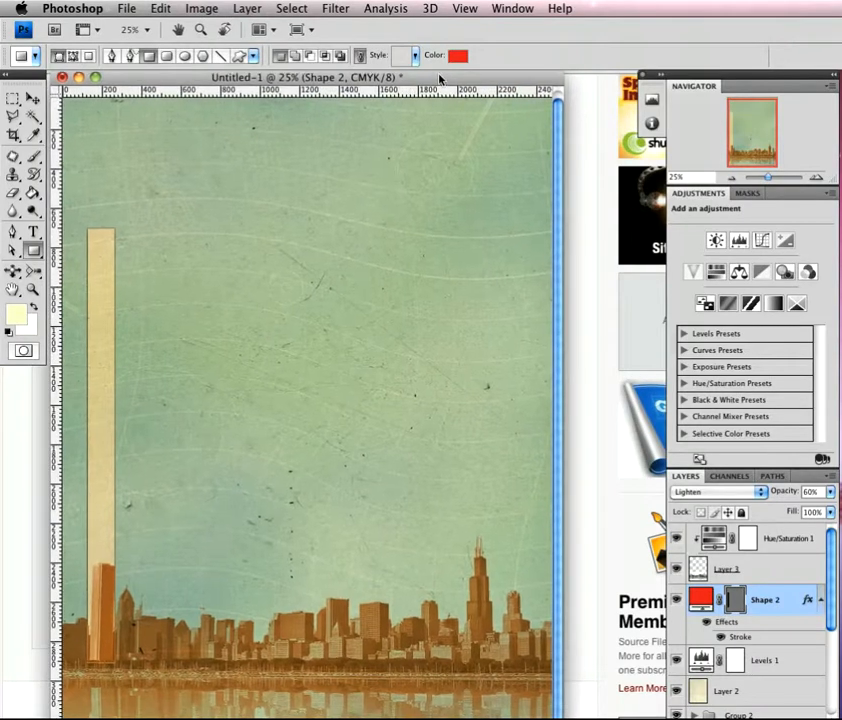
pyautogui.press('z')
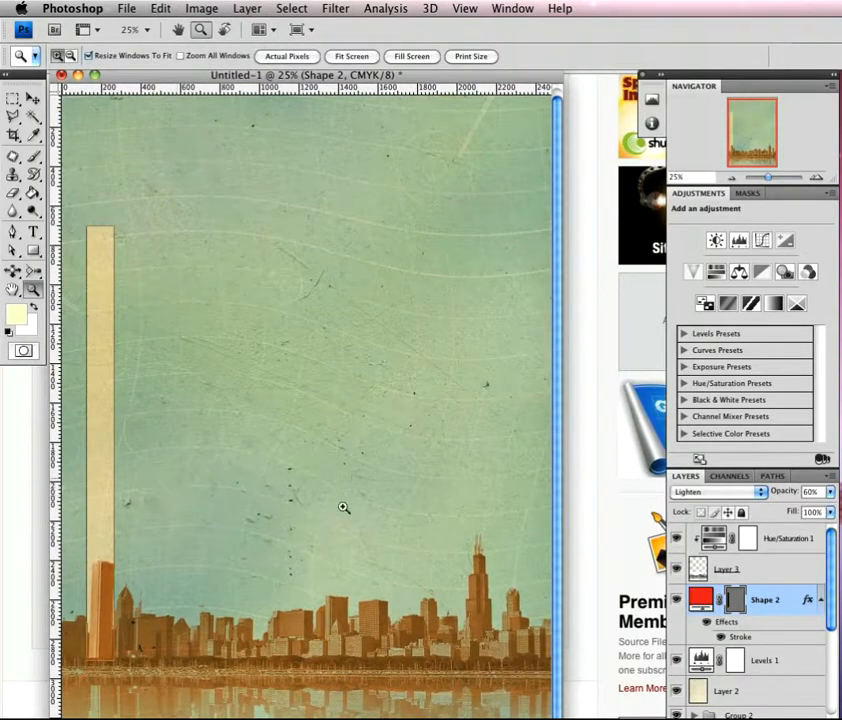
pyautogui.moveTo(557, 715); pyautogui.dragTo(656, 524)
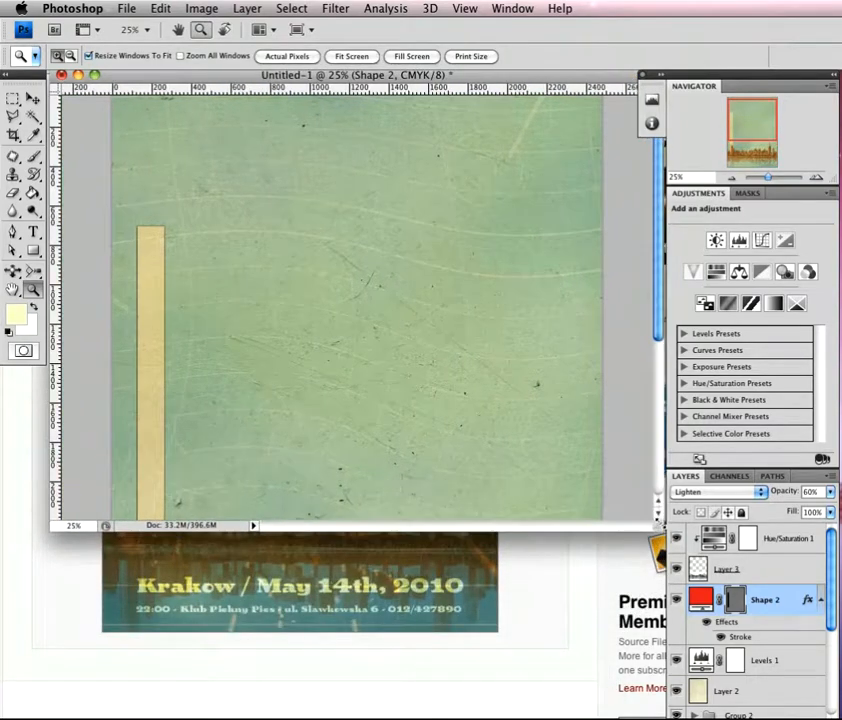
pyautogui.doubleClick(692, 194)
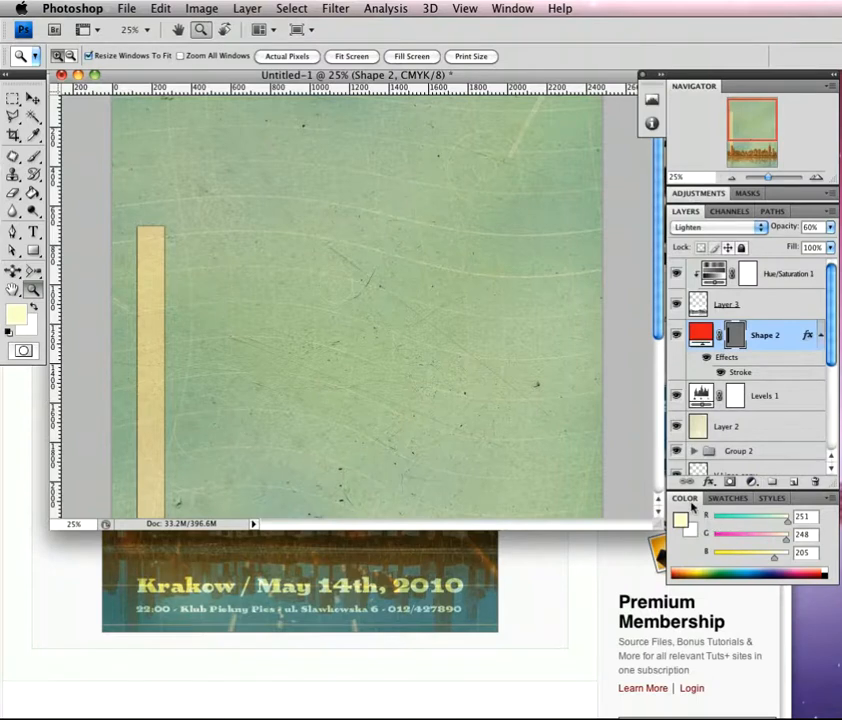
pyautogui.moveTo(229, 353); pyautogui.dragTo(303, 286)
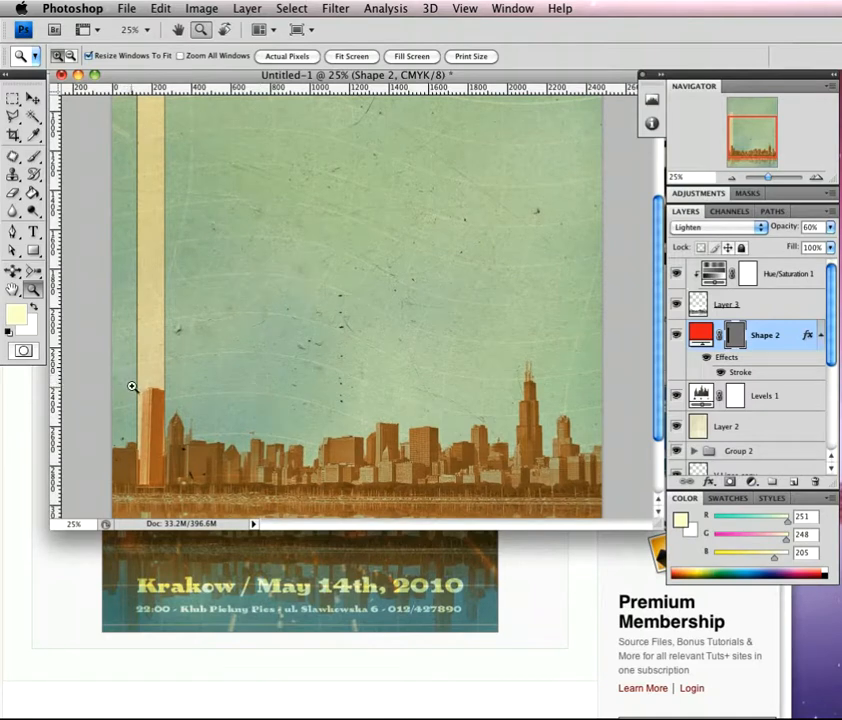
# Step: Start a Skew transform on the rectangle path and lean its upper end to the right by about 2.5 degrees
pyautogui.press('super+t')
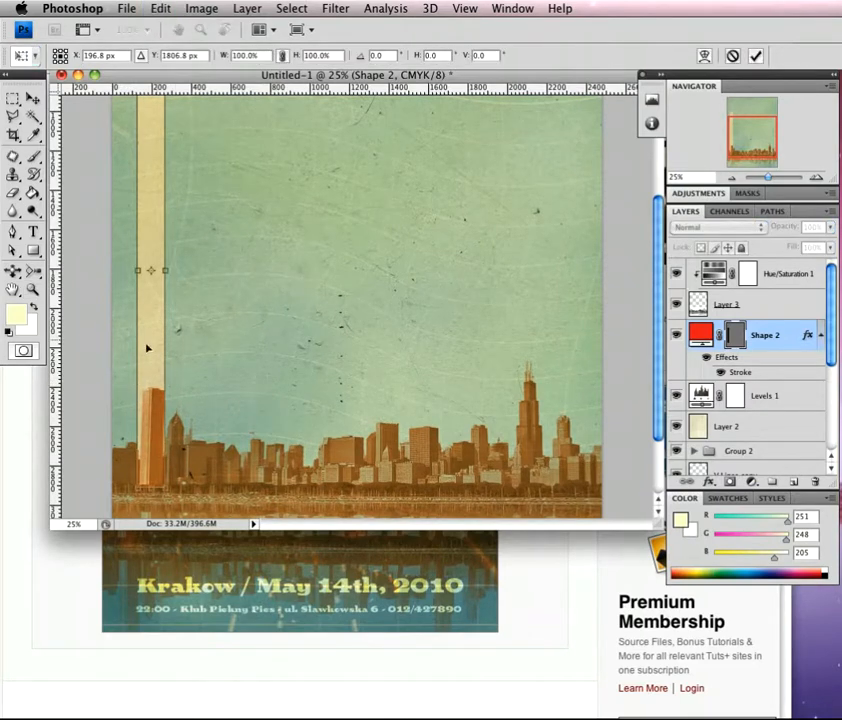
pyautogui.rightClick(145, 347)
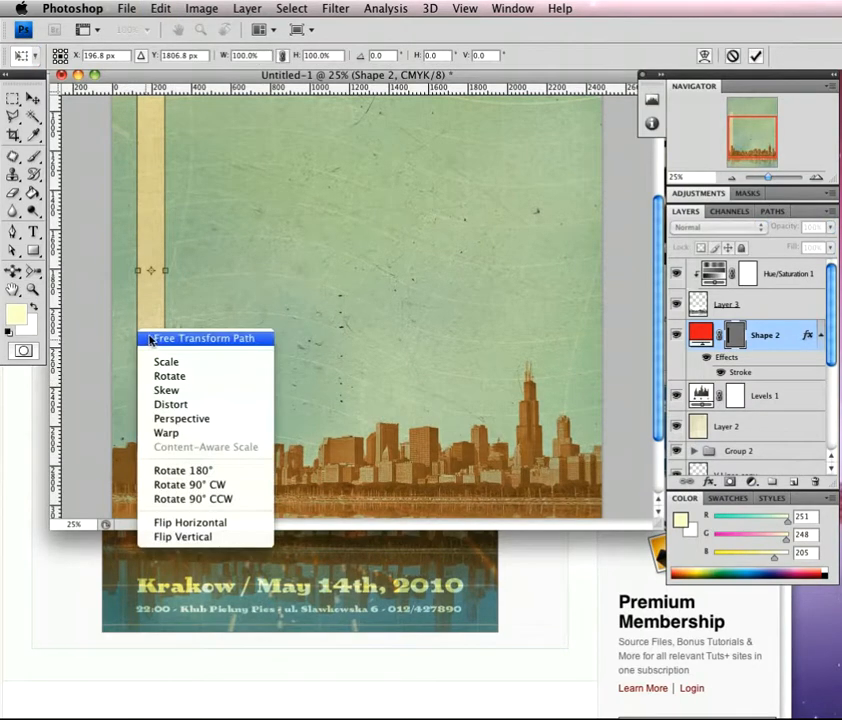
pyautogui.click(186, 393)
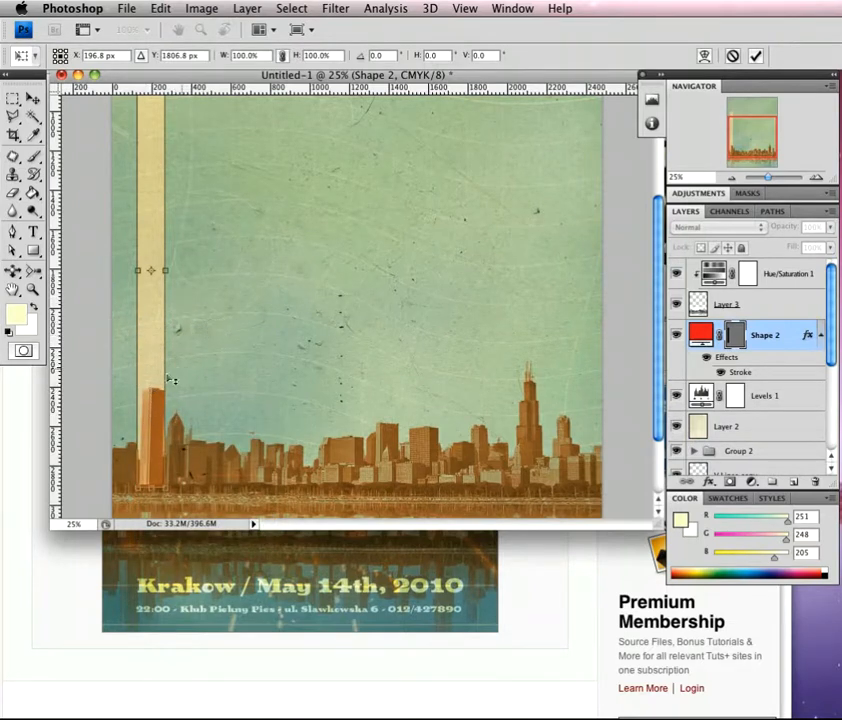
pyautogui.scroll(3, 535, 262)
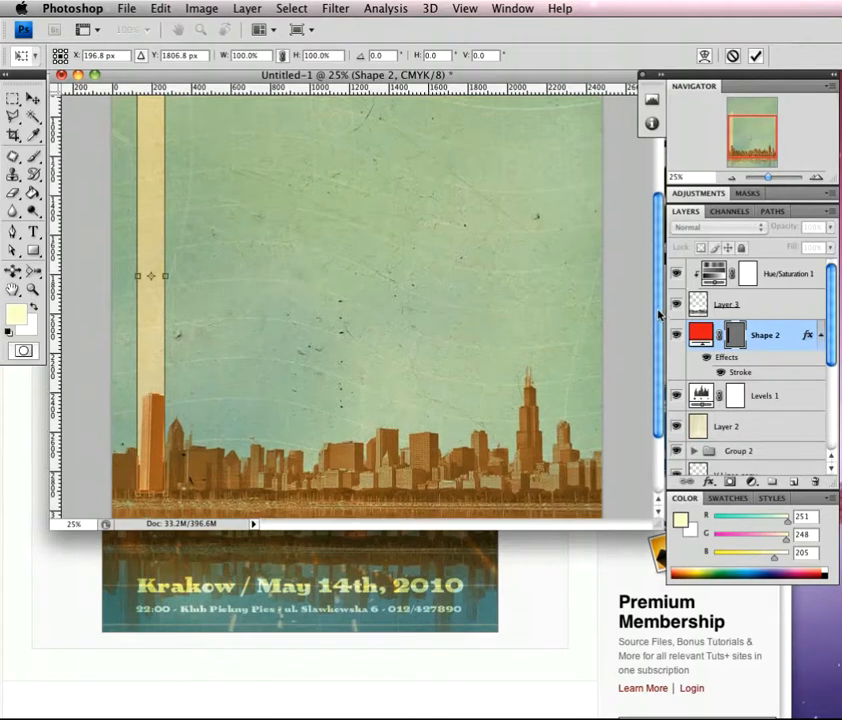
pyautogui.moveTo(166, 111)
pyautogui.mouseDown()
pyautogui.moveTo(149, 114)
pyautogui.moveTo(162, 112)
pyautogui.mouseUp()
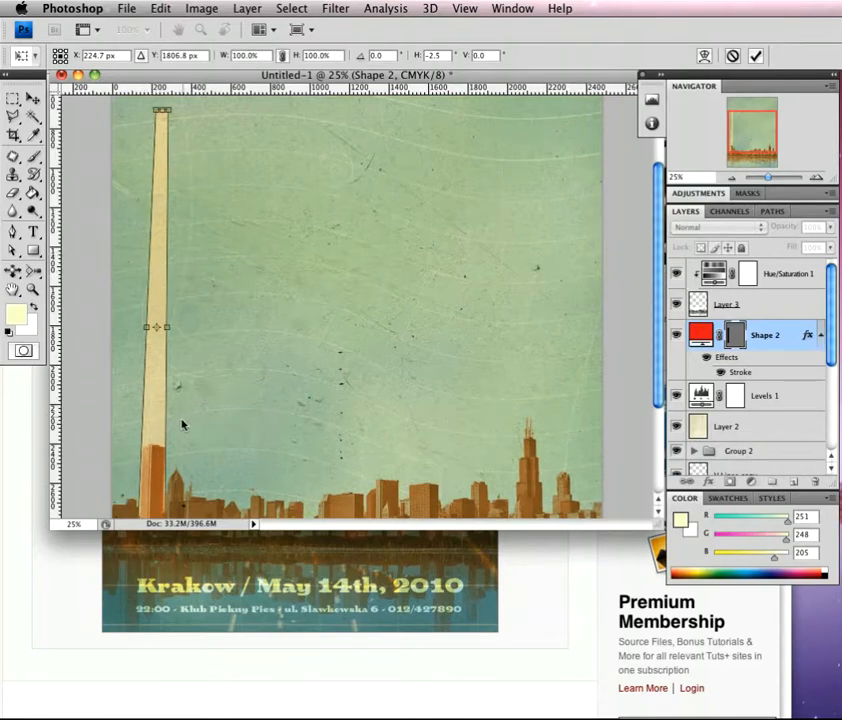
# Step: Narrow the beam's base to the tower's width, widen its upper end to the right and apply the transform
pyautogui.scroll(-2, 652, 330)
pyautogui.scroll(-4, 652, 330)
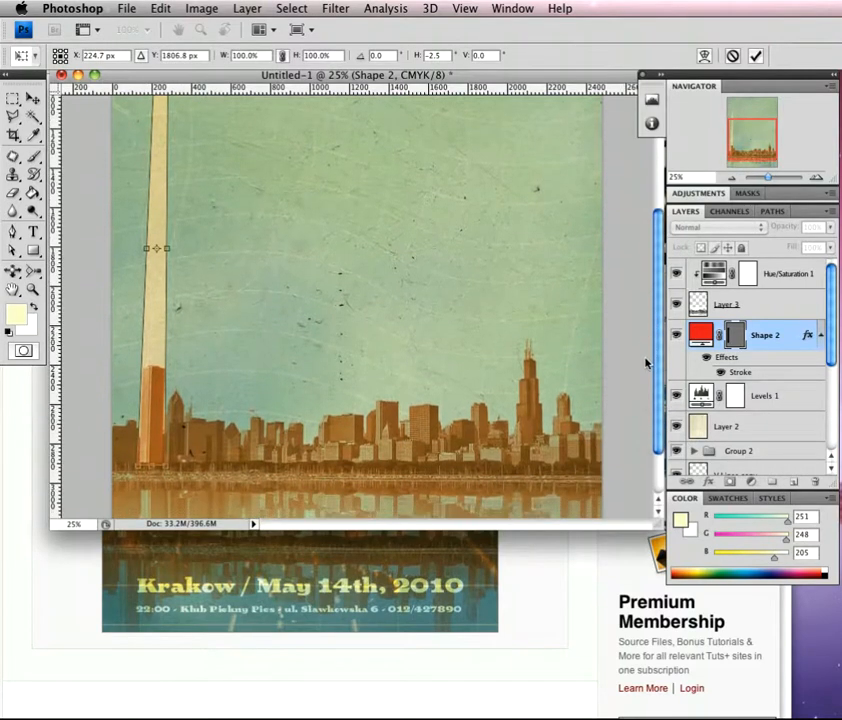
pyautogui.moveTo(166, 466); pyautogui.dragTo(158, 468)
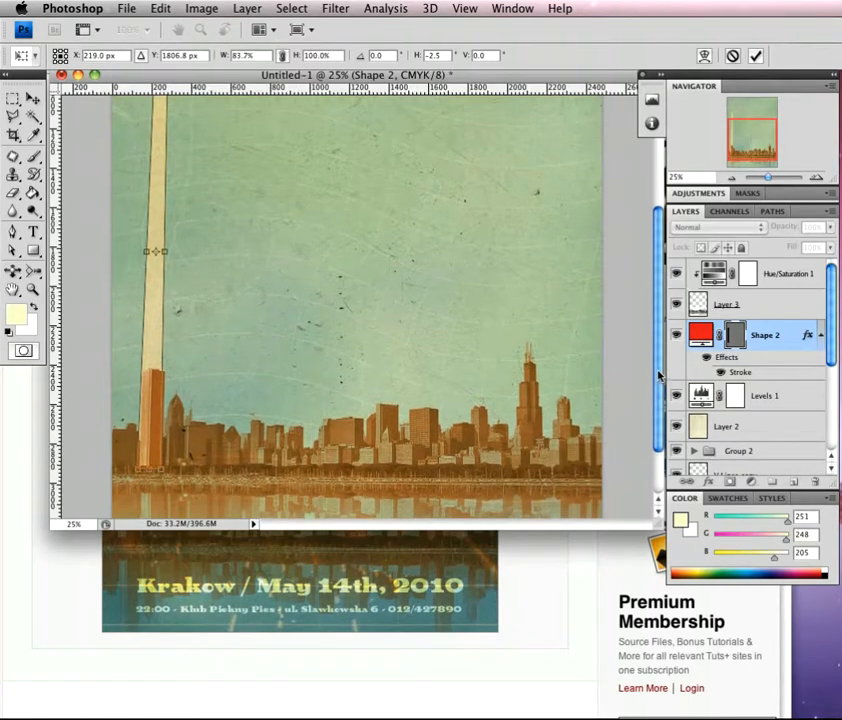
pyautogui.scroll(3, 530, 253)
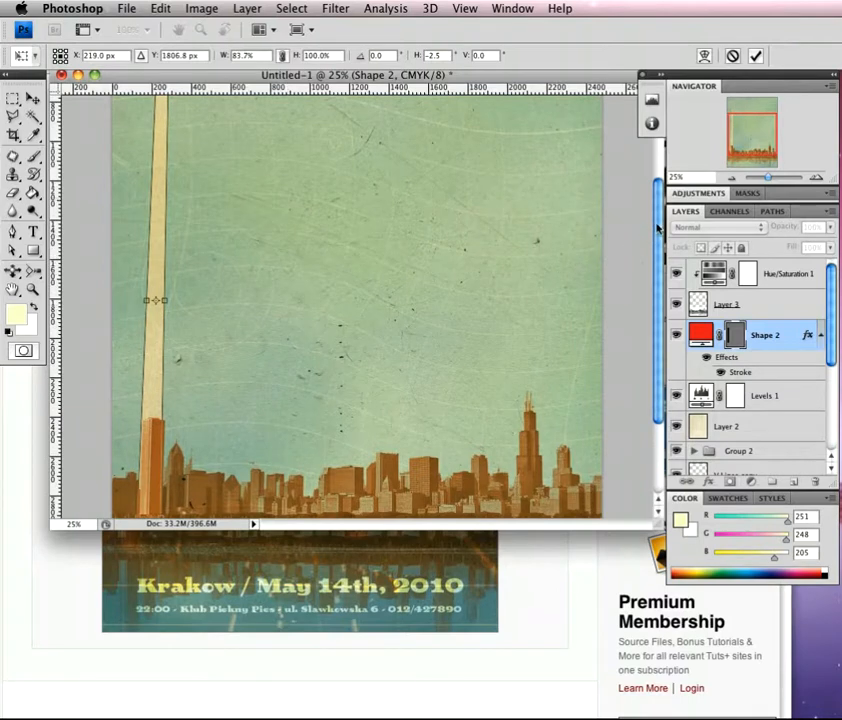
pyautogui.scroll(3, 640, 240)
pyautogui.moveTo(169, 139); pyautogui.dragTo(180, 140)
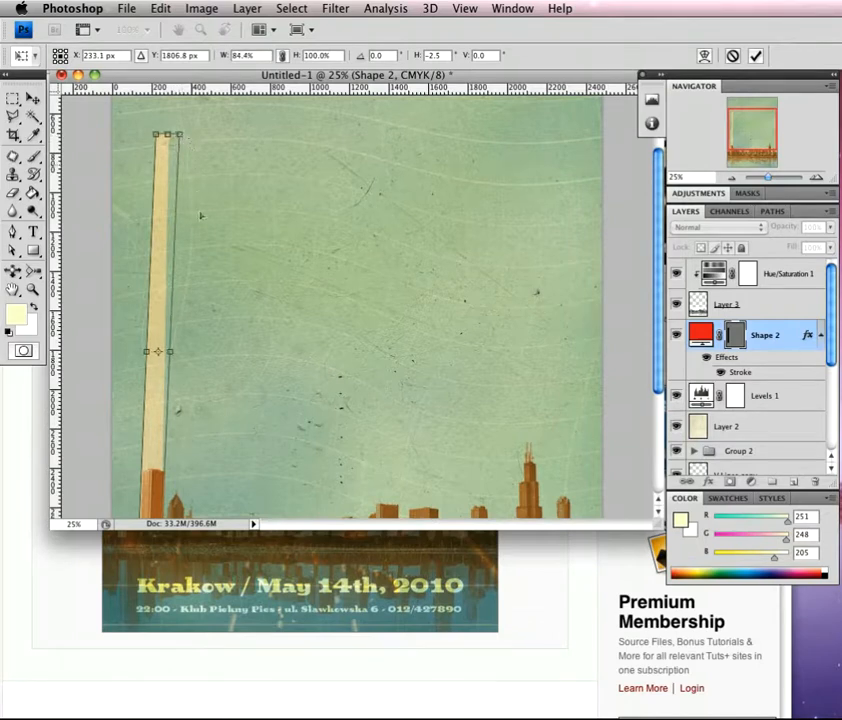
pyautogui.press('Return')
# Step: Inspect the reshaped beam along its full height and in the whole poster, and compare it with the finished poster in Chrome
pyautogui.press('z')
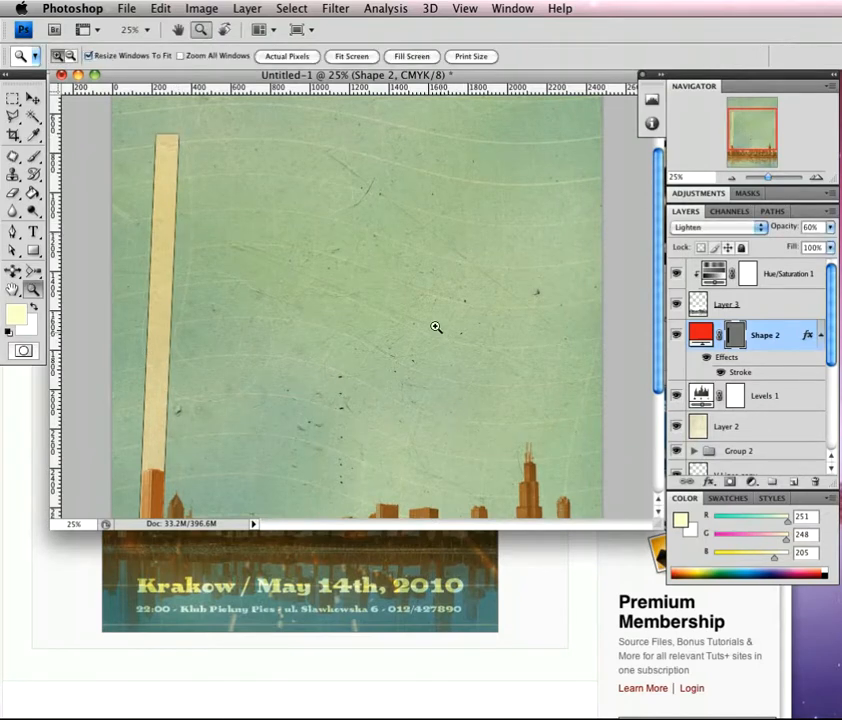
pyautogui.moveTo(657, 292); pyautogui.dragTo(652, 338)
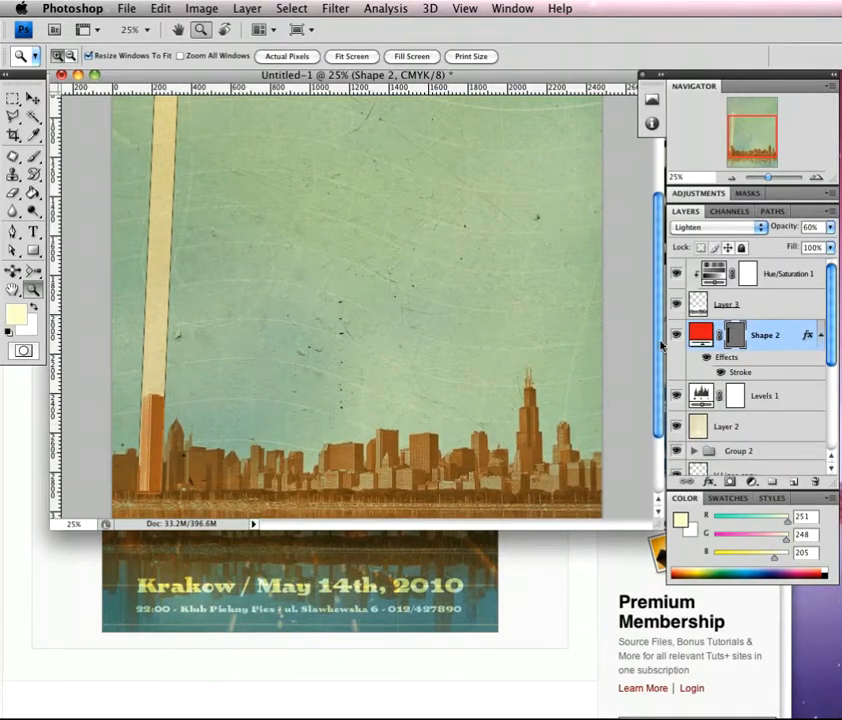
pyautogui.scroll(5, 658, 340)
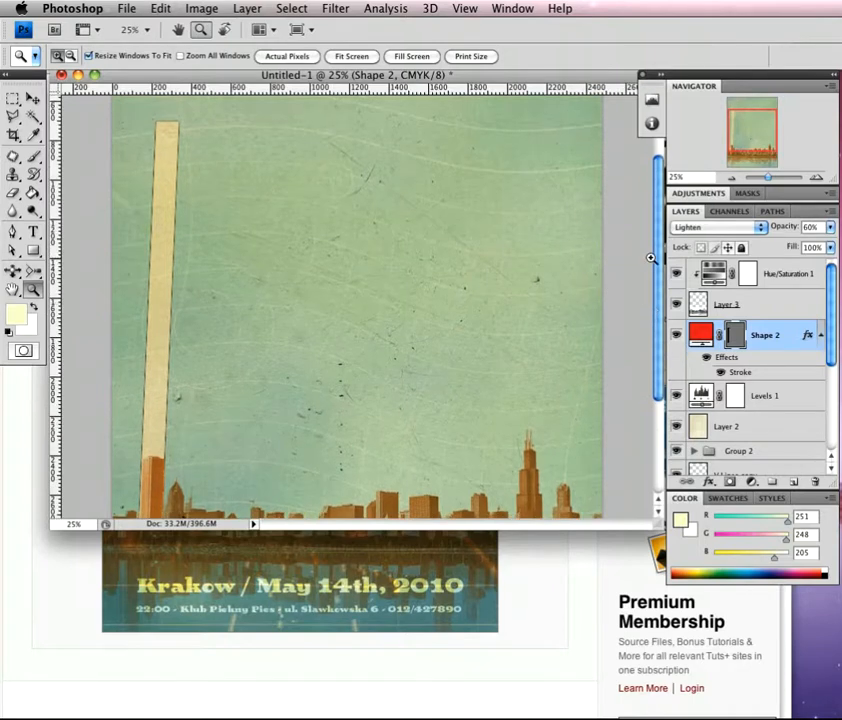
pyautogui.scroll(-1, 655, 263)
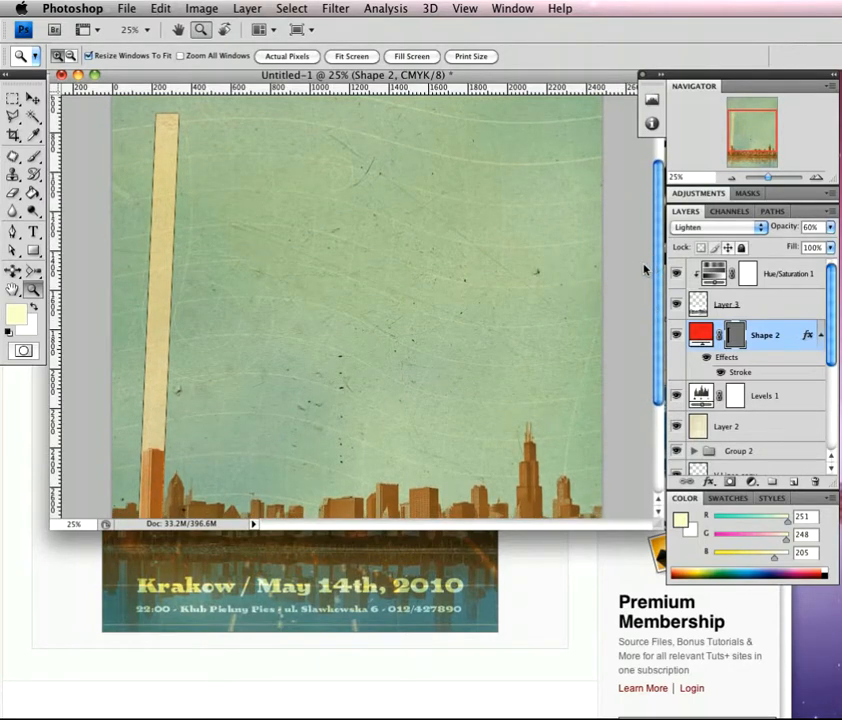
pyautogui.scroll(-2, 638, 275)
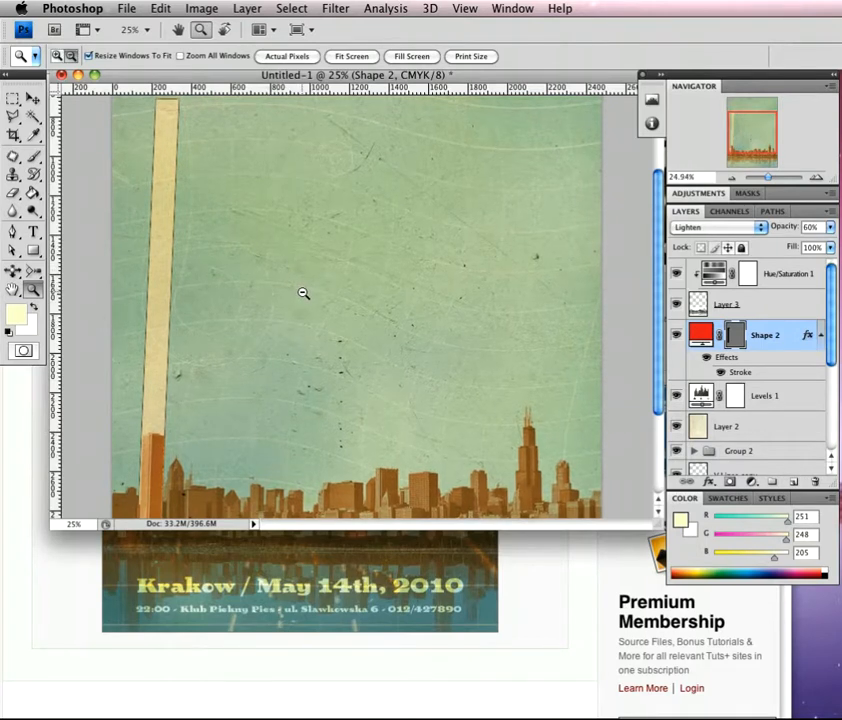
pyautogui.scroll(-1, 304, 294)
pyautogui.scroll(-10, 305, 295)
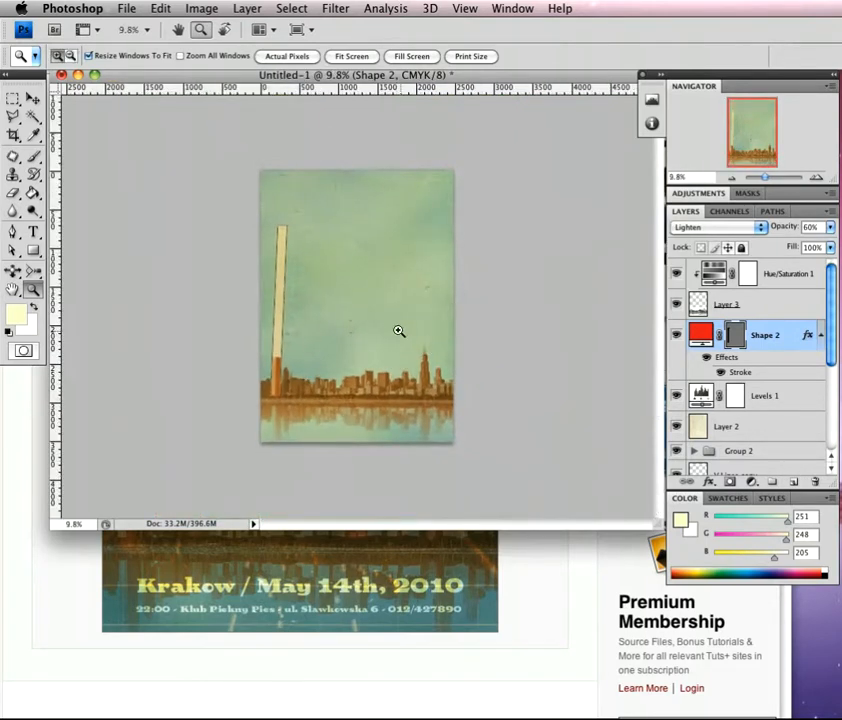
pyautogui.scroll(1, 351, 320)
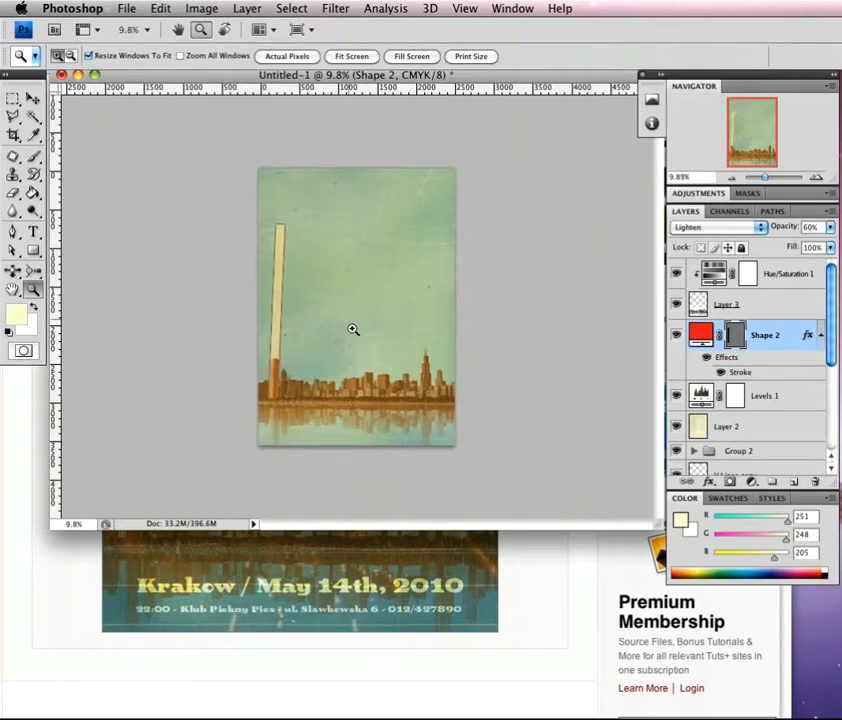
pyautogui.scroll(3, 353, 314)
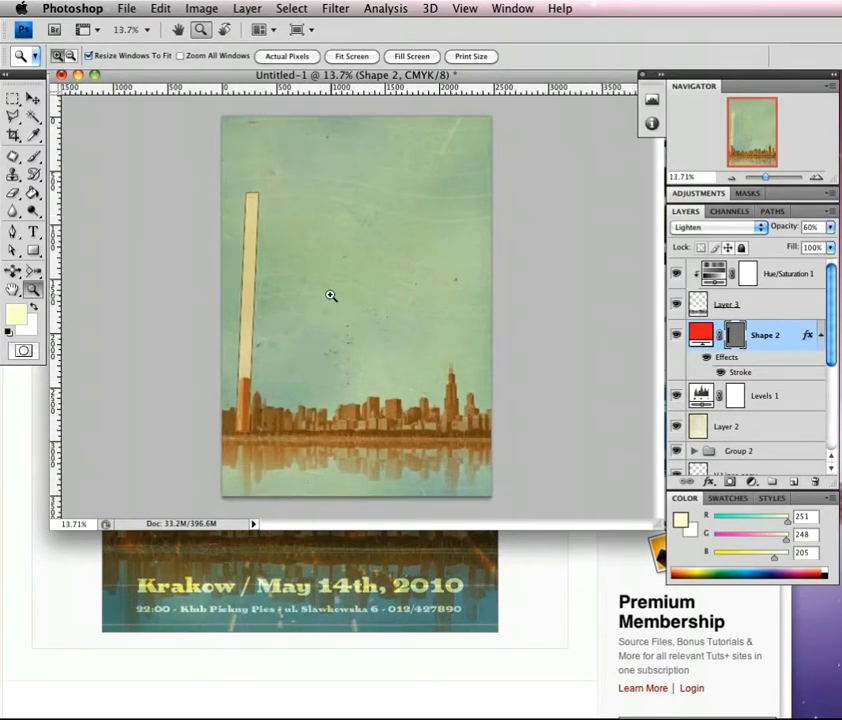
pyautogui.press('super+Tab')
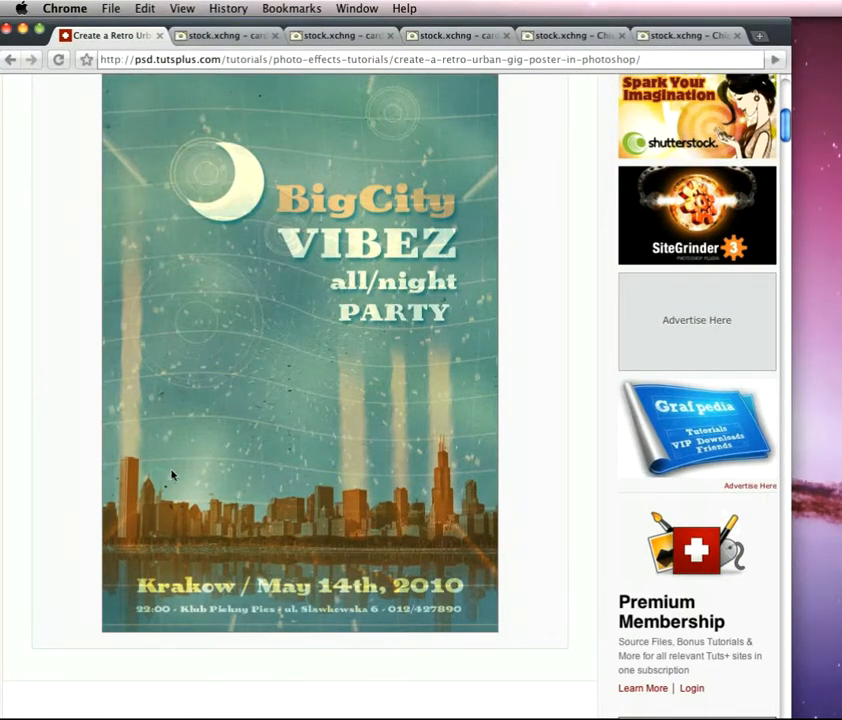
pyautogui.press('super+Tab')
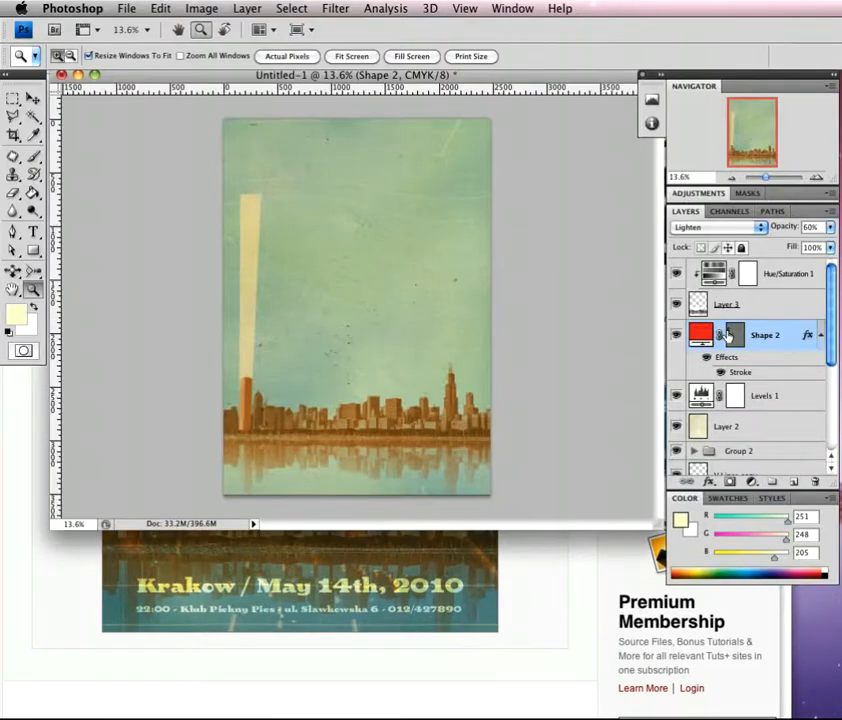
# Step: In Quick Mask, paint over the beam's upper end with the soft 1100 px brush at 53% opacity, and make the resulting selection the beam's layer mask
pyautogui.click(331, 10)
pyautogui.click(514, 78)
pyautogui.press('q')
pyautogui.press('b')
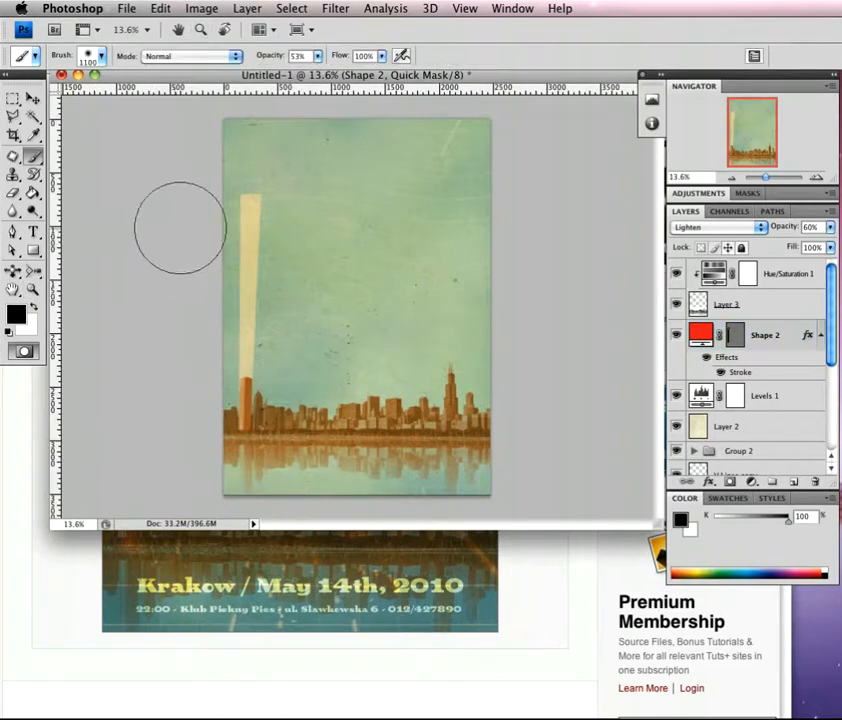
pyautogui.moveTo(261, 180)
pyautogui.mouseDown()
pyautogui.moveTo(225, 201)
pyautogui.moveTo(269, 182)
pyautogui.moveTo(237, 188)
pyautogui.moveTo(261, 177)
pyautogui.moveTo(259, 187)
pyautogui.moveTo(243, 184)
pyautogui.moveTo(274, 184)
pyautogui.moveTo(241, 186)
pyautogui.moveTo(274, 176)
pyautogui.moveTo(229, 180)
pyautogui.moveTo(251, 172)
pyautogui.moveTo(227, 186)
pyautogui.moveTo(264, 208)
pyautogui.moveTo(258, 251)
pyautogui.moveTo(257, 180)
pyautogui.moveTo(246, 301)
pyautogui.moveTo(272, 278)
pyautogui.moveTo(253, 191)
pyautogui.moveTo(255, 228)
pyautogui.moveTo(252, 162)
pyautogui.mouseUp()
pyautogui.press('q')
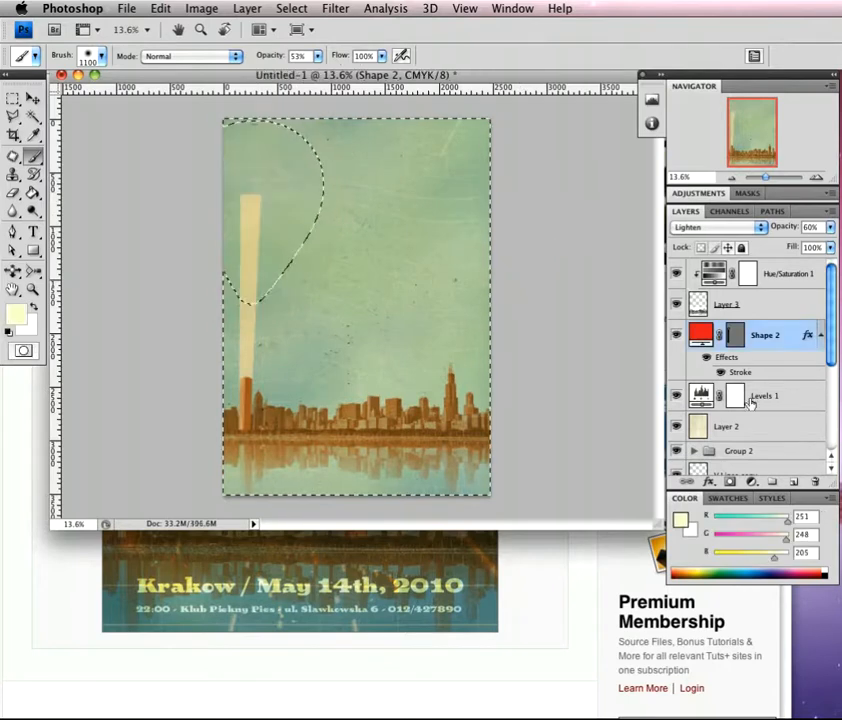
pyautogui.click(731, 484)
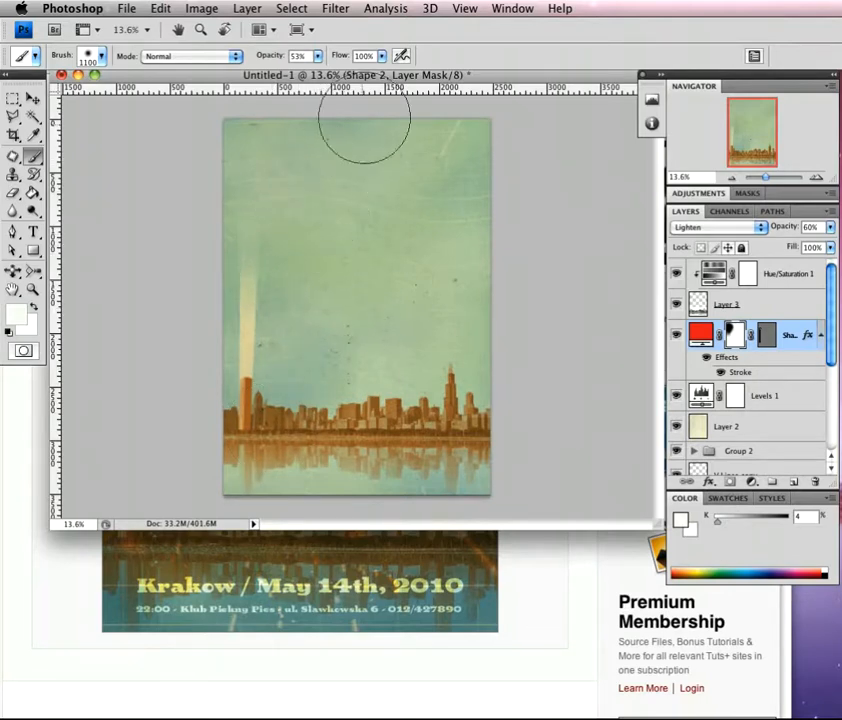
pyautogui.click(334, 8)
pyautogui.moveTo(400, 208)
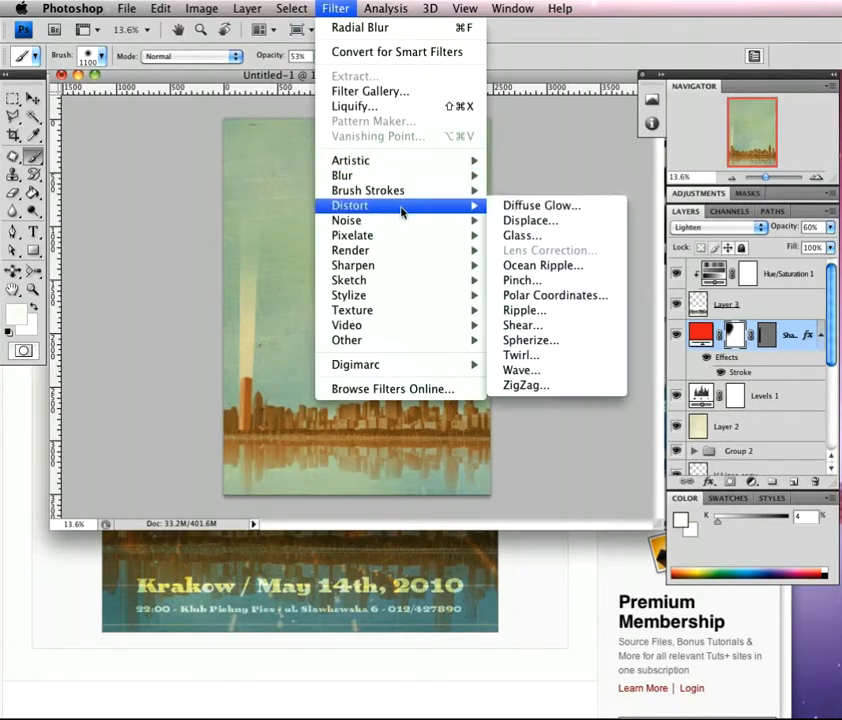
pyautogui.click(545, 318)
pyautogui.moveTo(790, 200); pyautogui.dragTo(265, 48)
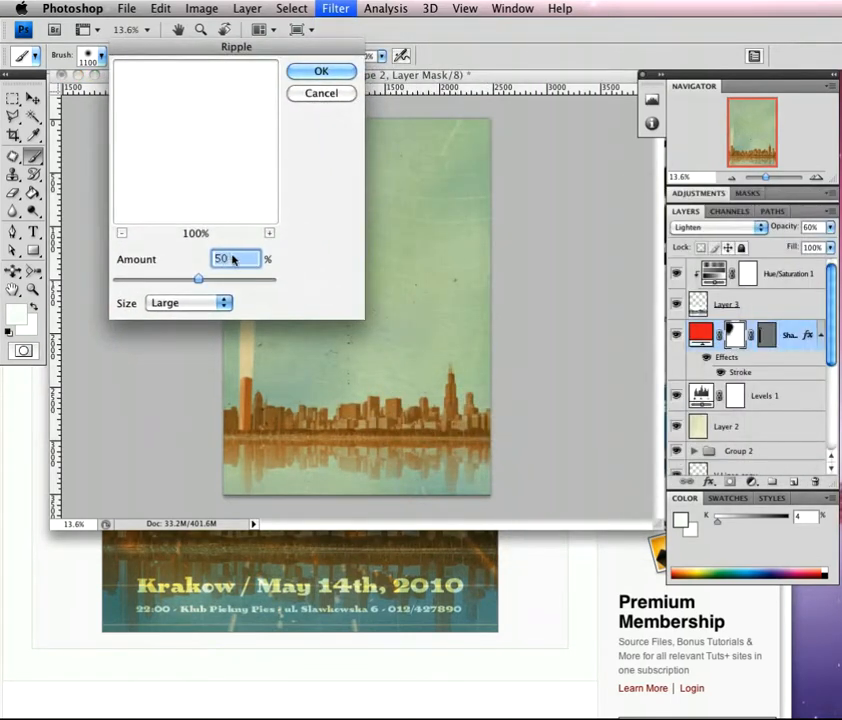
pyautogui.click(321, 93)
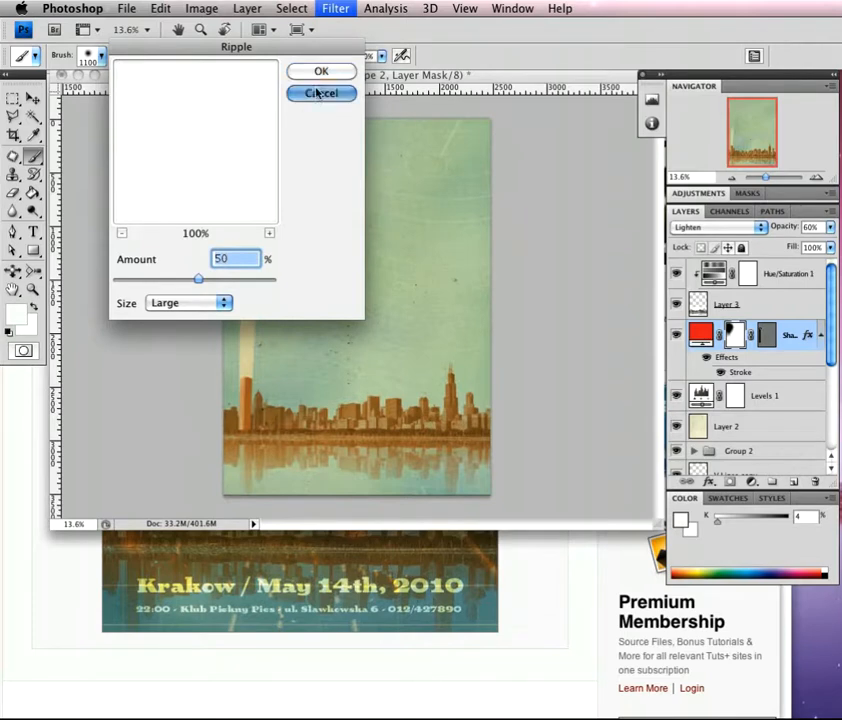
# Step: Target the beam layer's shape instead of its mask, rasterize it and apply a Ripple filter with amount 50% and size Large
pyautogui.click(790, 335)
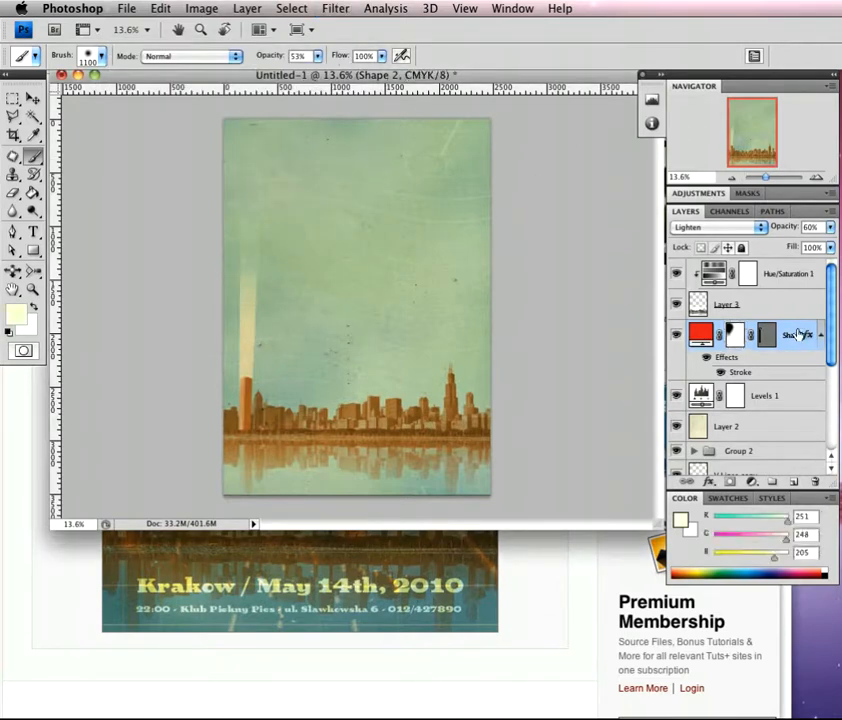
pyautogui.click(340, 9)
pyautogui.moveTo(395, 220)
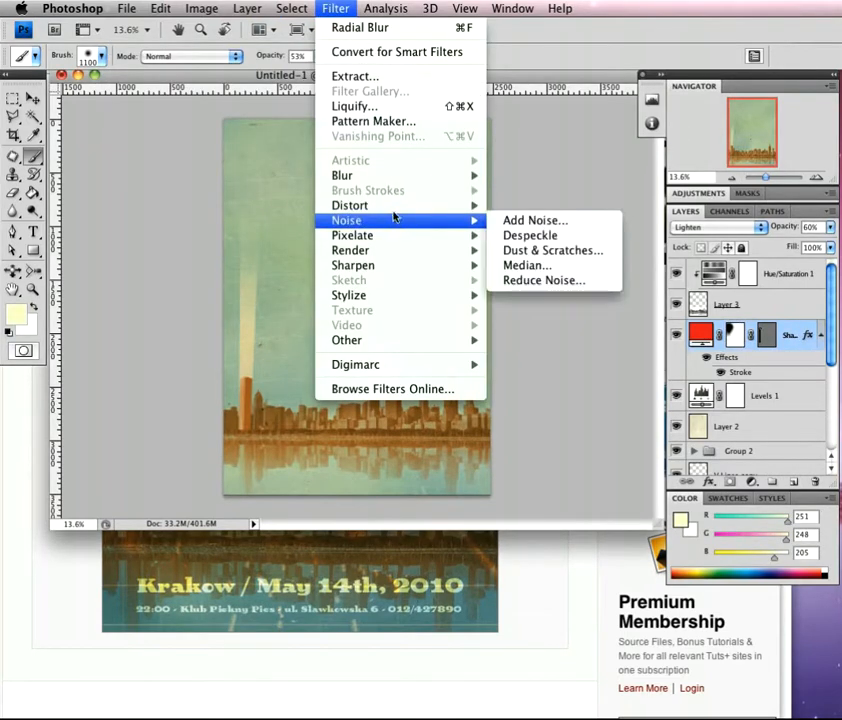
pyautogui.moveTo(360, 205)
pyautogui.click(530, 311)
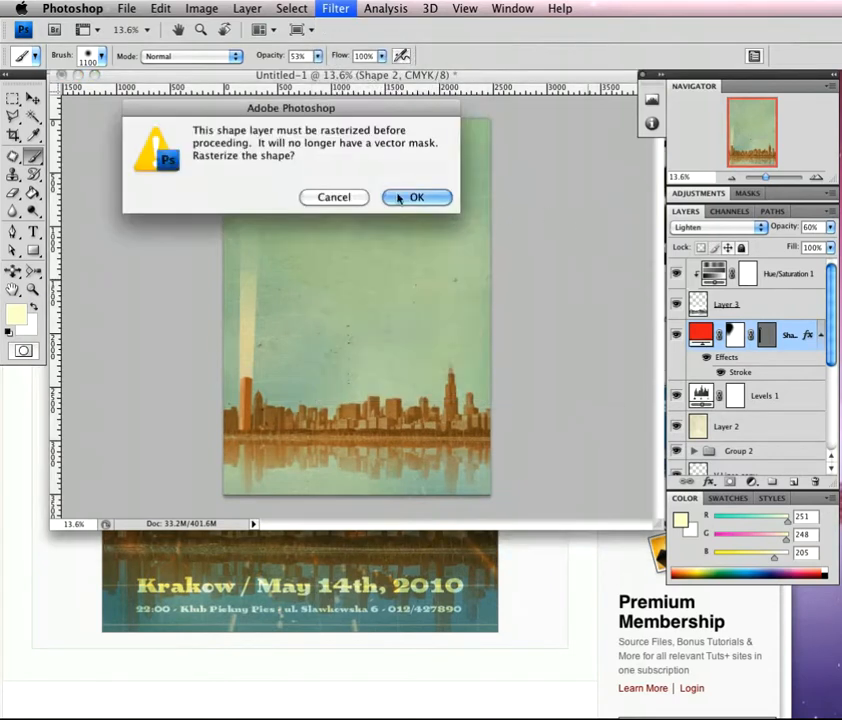
pyautogui.click(418, 198)
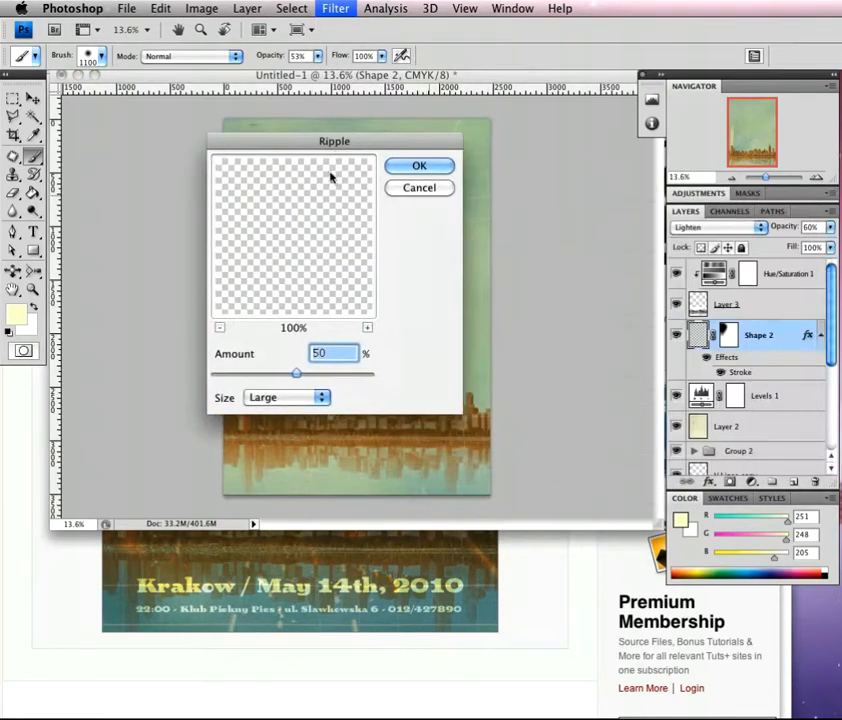
pyautogui.click(418, 168)
# Step: Apply a Radial Blur to the beam with amount 5, the Spin method and Best quality
pyautogui.click(340, 8)
pyautogui.moveTo(395, 181)
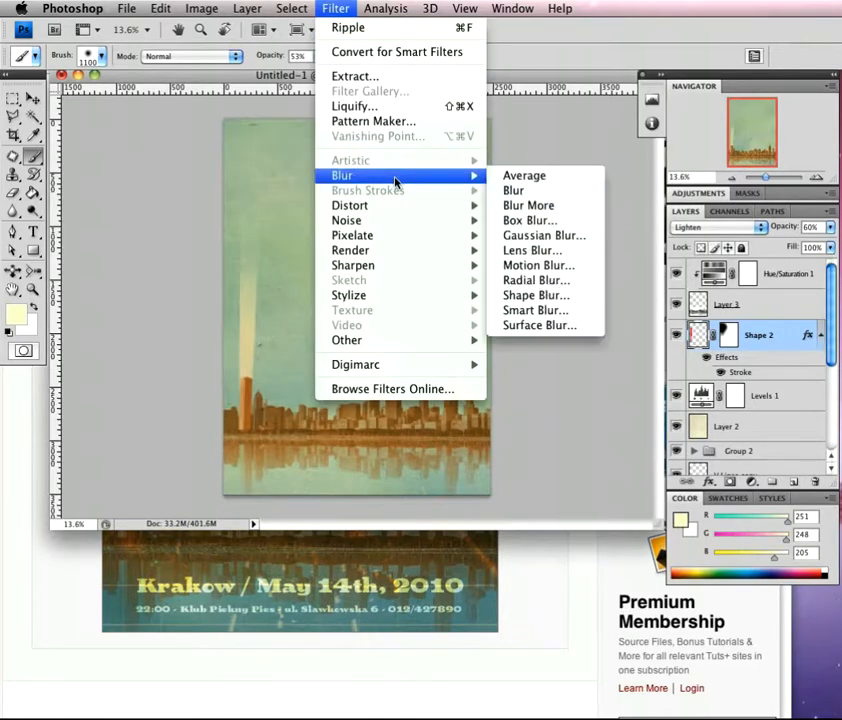
pyautogui.click(580, 280)
pyautogui.moveTo(720, 220); pyautogui.dragTo(220, 160)
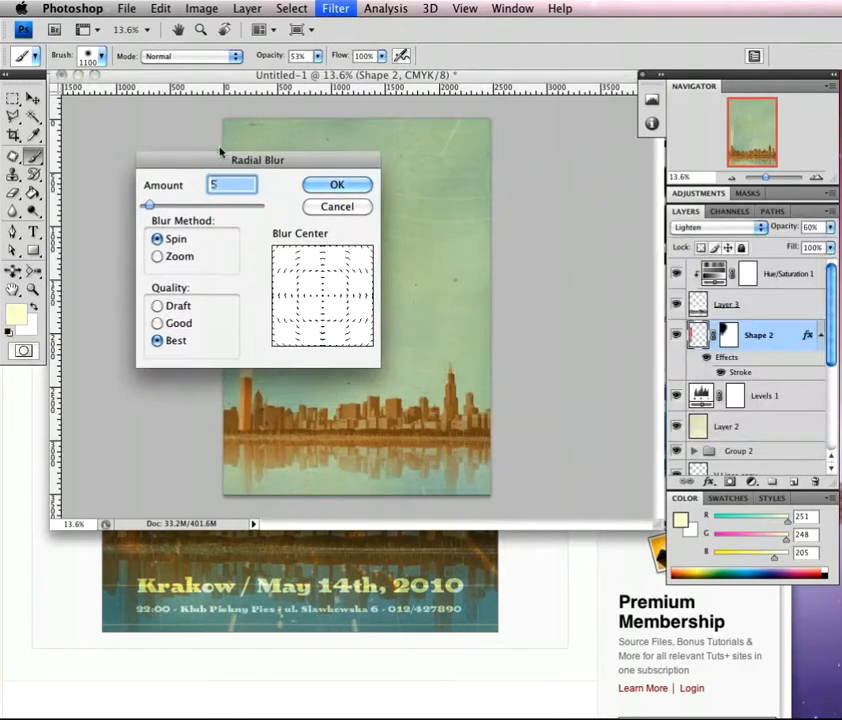
pyautogui.click(338, 184)
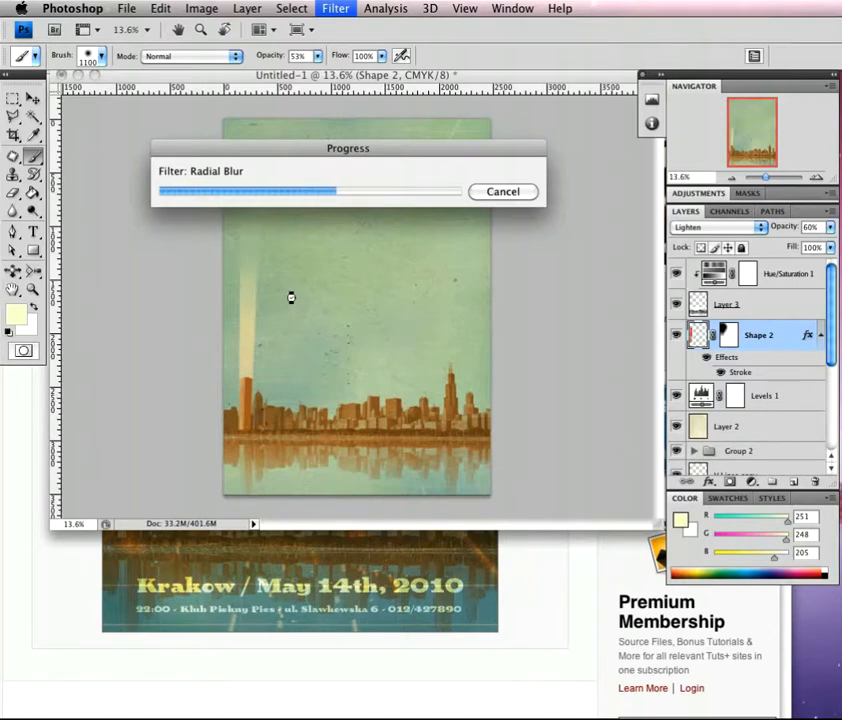
# Step: Compare the beam with the finished poster in Chrome, and inspect its filtered edges above the tower and in the whole poster
pyautogui.click(540, 596)
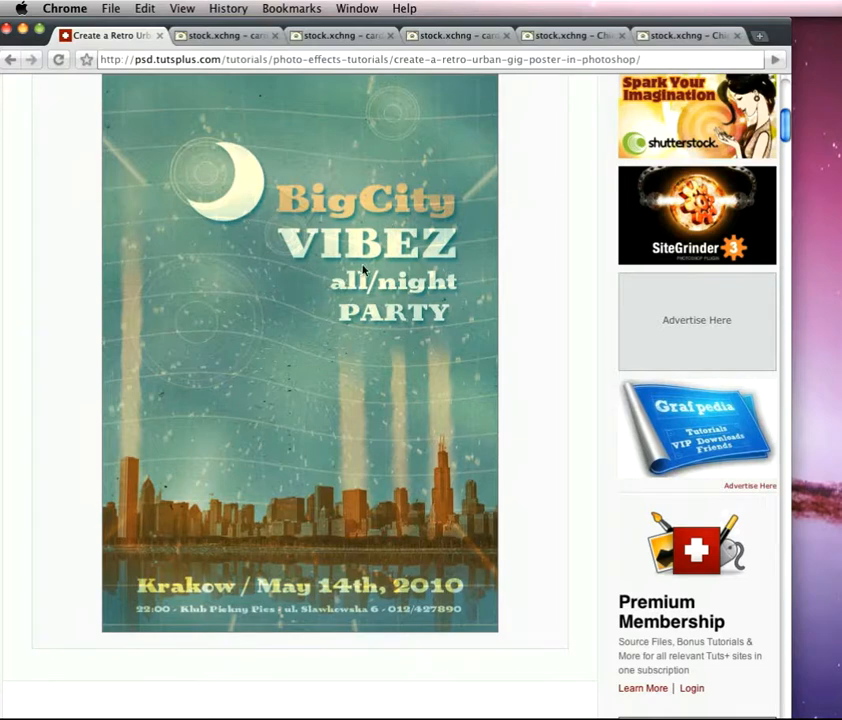
pyautogui.press('super+Tab')
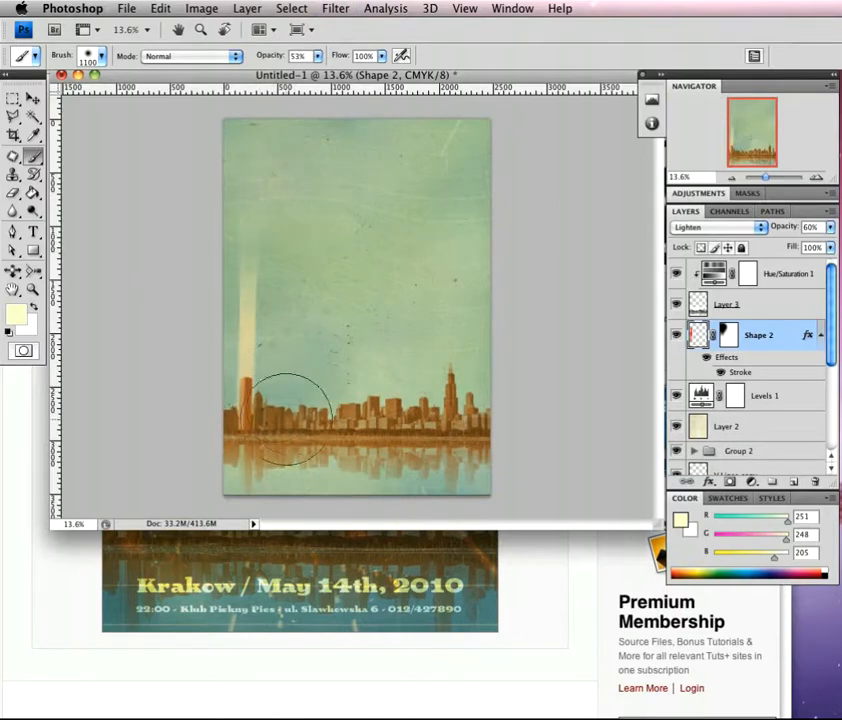
pyautogui.press('z')
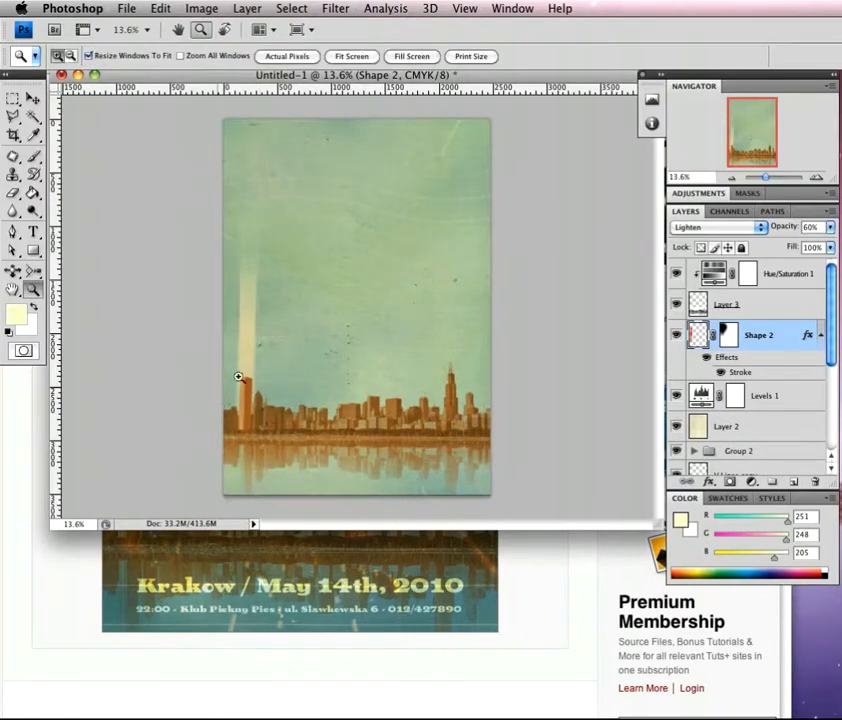
pyautogui.click(252, 380)
pyautogui.click(100, 399)
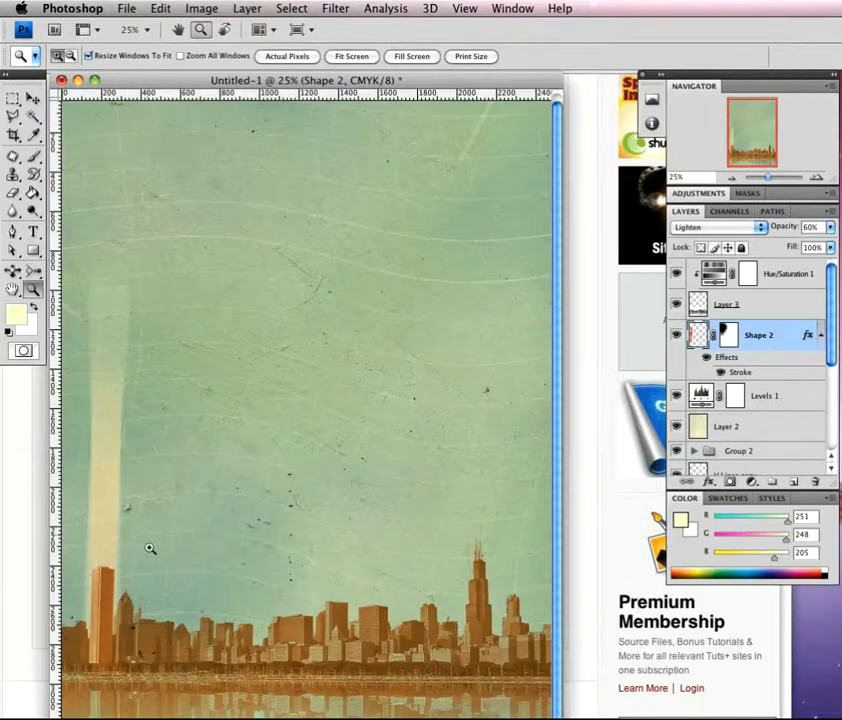
pyautogui.click(107, 558)
pyautogui.press('b')
pyautogui.press('z')
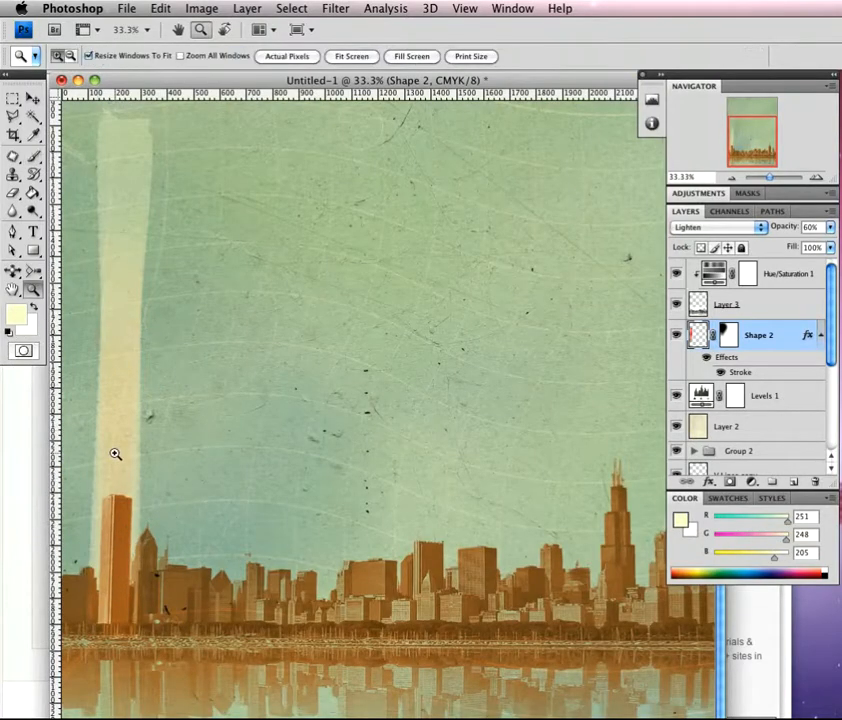
pyautogui.click(128, 481)
pyautogui.press('b')
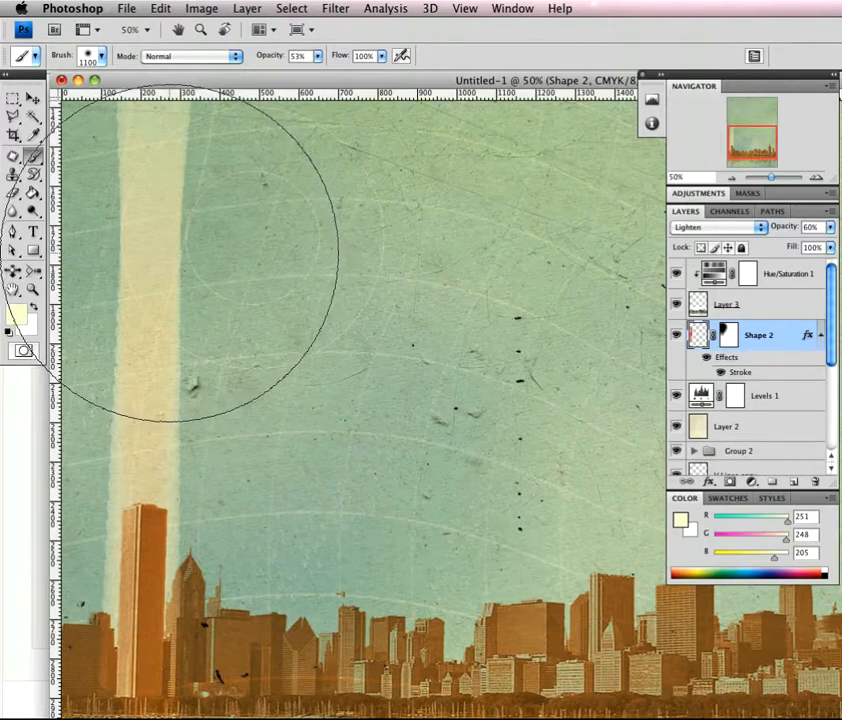
pyautogui.press('z')
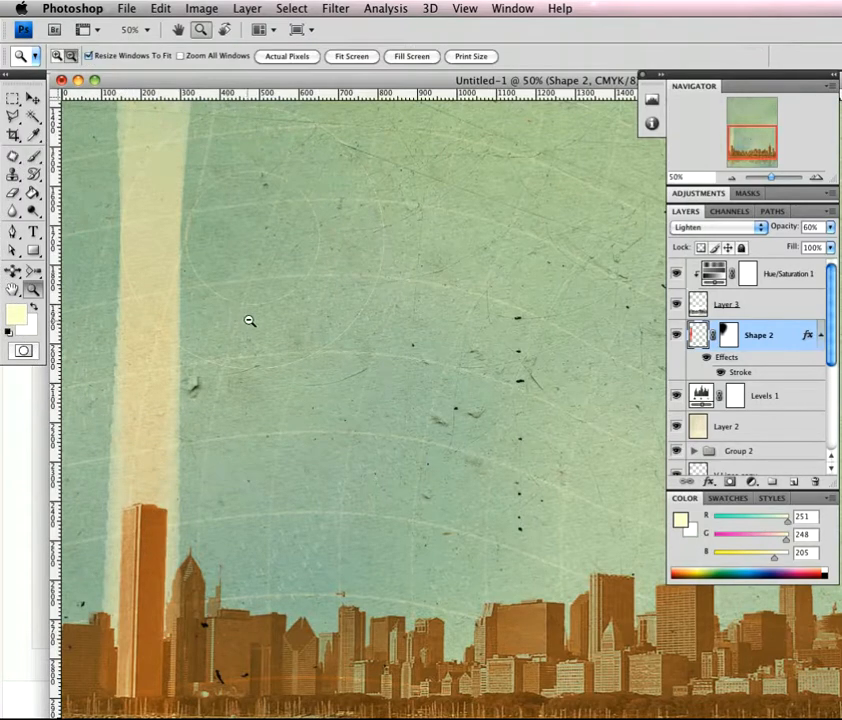
pyautogui.keyDown('alt'); pyautogui.click(256, 319); pyautogui.keyUp('alt')
pyautogui.keyDown('alt'); pyautogui.click(273, 323); pyautogui.keyUp('alt')
pyautogui.keyDown('alt'); pyautogui.click(279, 325); pyautogui.keyUp('alt')
pyautogui.keyDown('alt'); pyautogui.click(269, 361); pyautogui.keyUp('alt')
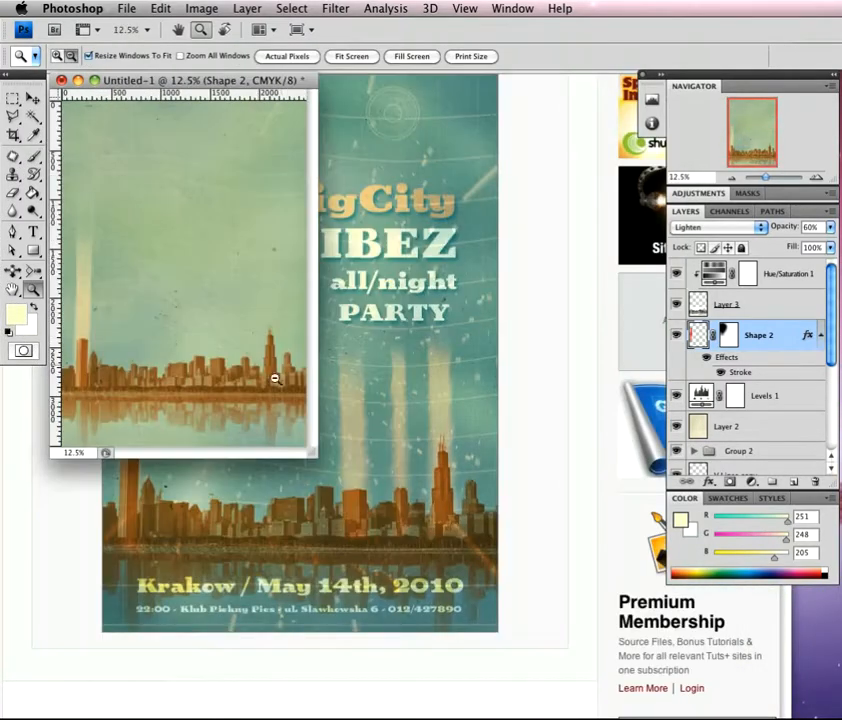
pyautogui.press('b')
pyautogui.moveTo(309, 457)
pyautogui.mouseDown()
pyautogui.moveTo(636, 543)
pyautogui.moveTo(662, 568)
pyautogui.mouseUp()
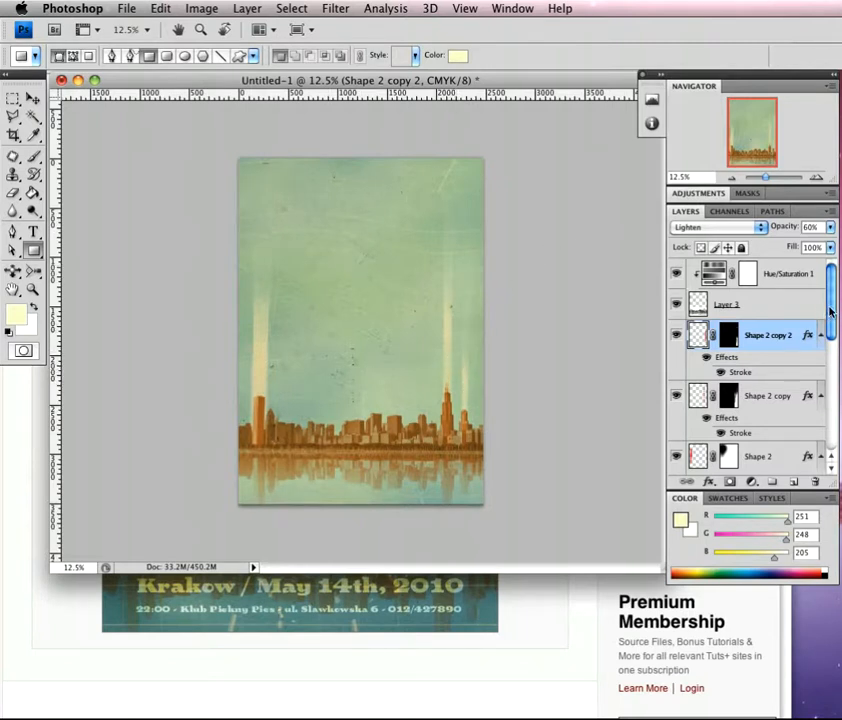
# Step: Raise the opacity of the second circle shape layer inside Group 1 copy 3 of Group 2, and collapse both groups
pyautogui.moveTo(836, 322); pyautogui.dragTo(813, 430)
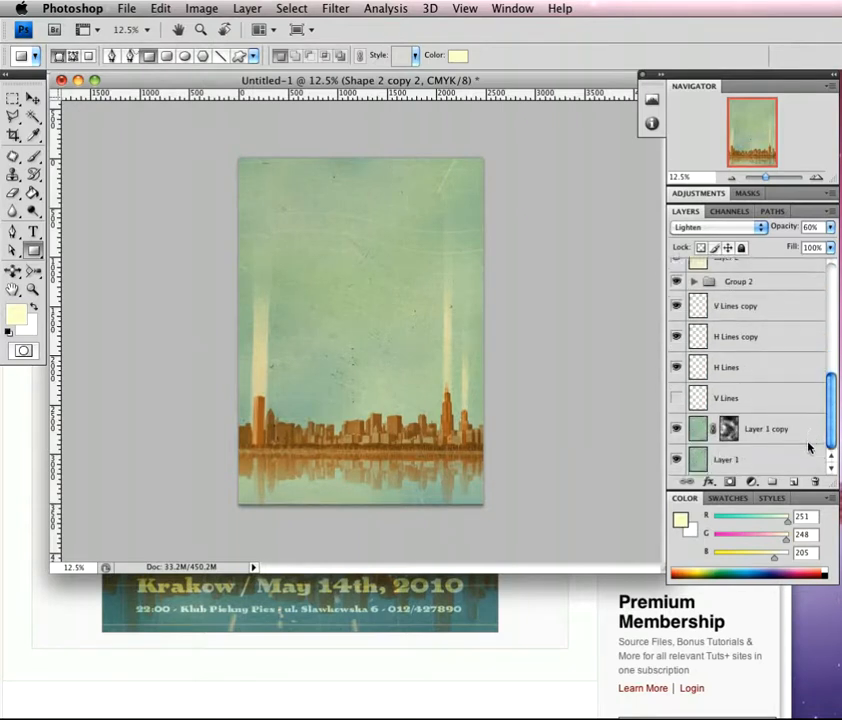
pyautogui.scroll(2, 811, 430)
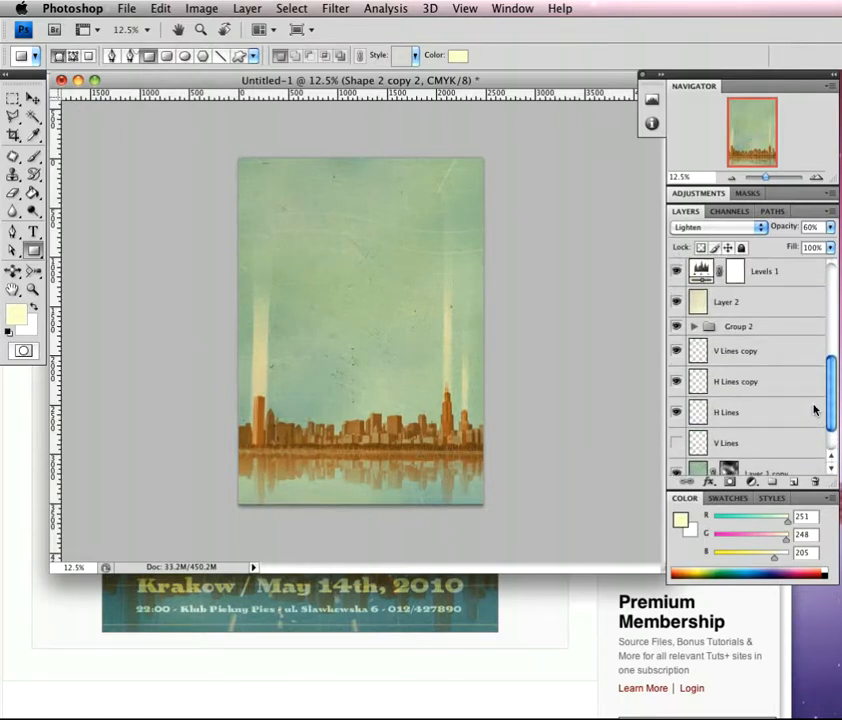
pyautogui.click(694, 326)
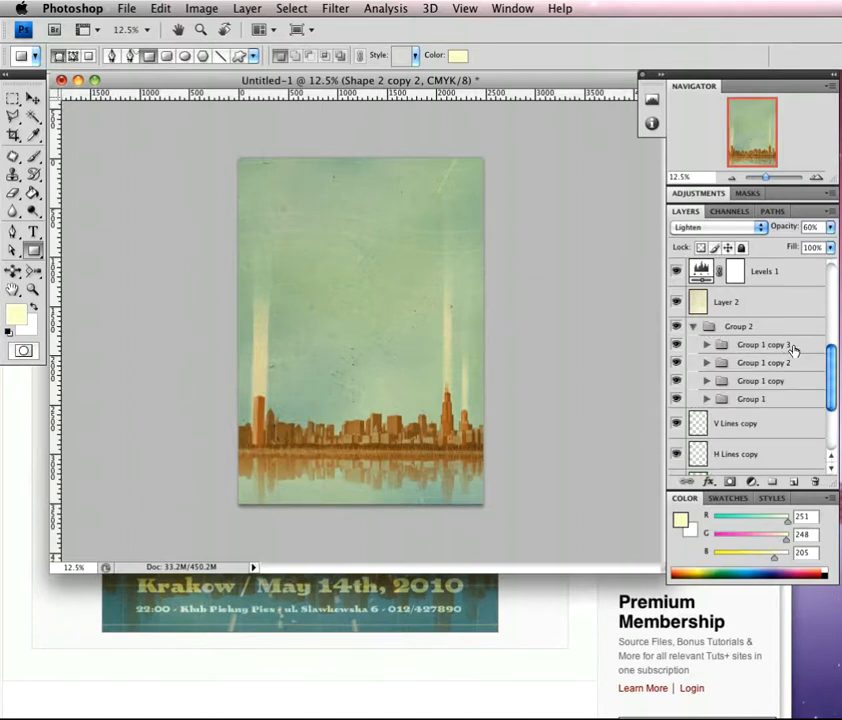
pyautogui.click(792, 344)
pyautogui.click(795, 366)
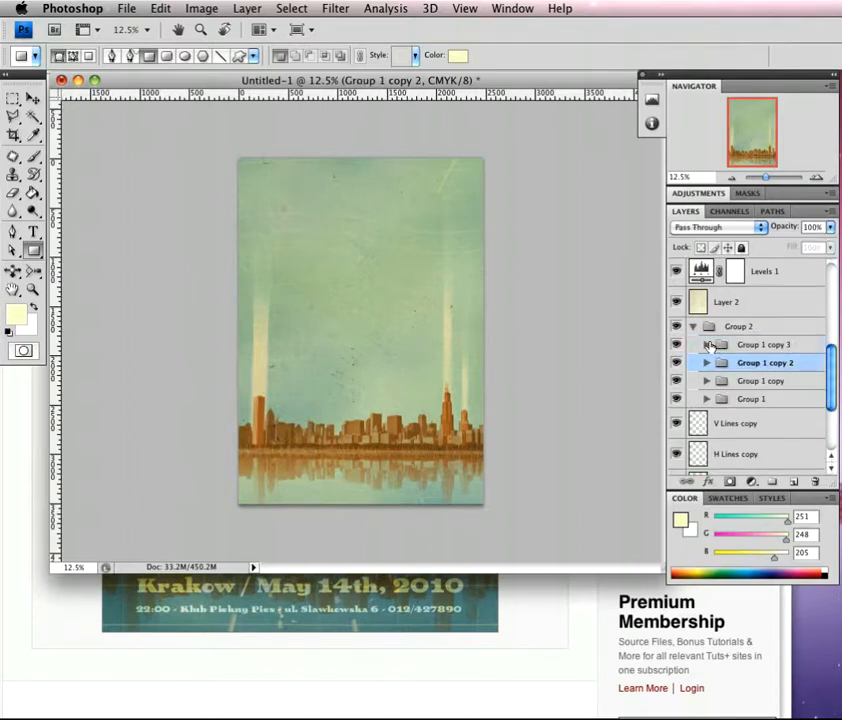
pyautogui.click(708, 345)
pyautogui.click(785, 370)
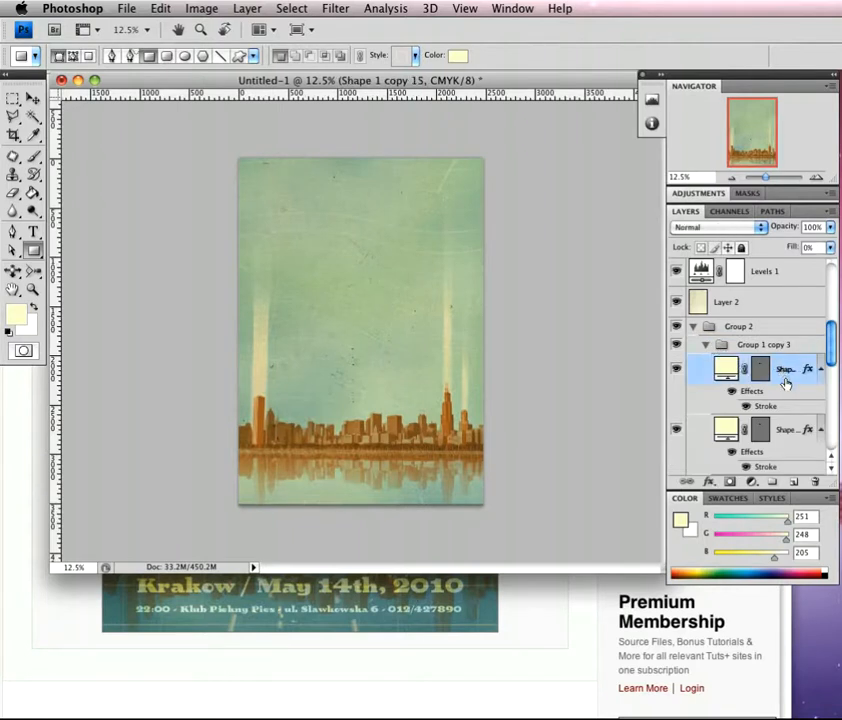
pyautogui.click(795, 432)
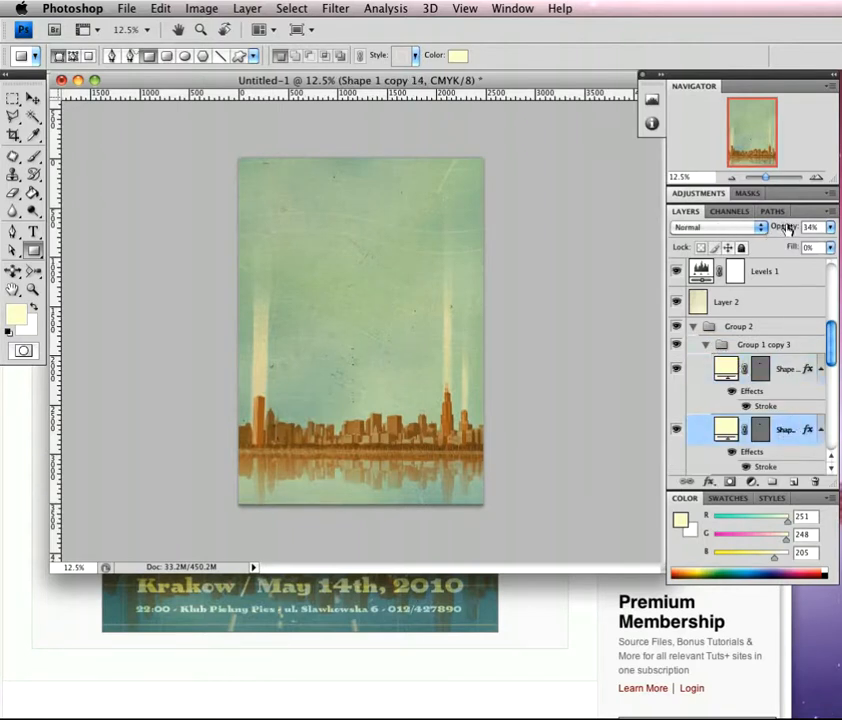
pyautogui.moveTo(783, 229); pyautogui.dragTo(799, 226)
pyautogui.click(705, 345)
pyautogui.click(694, 326)
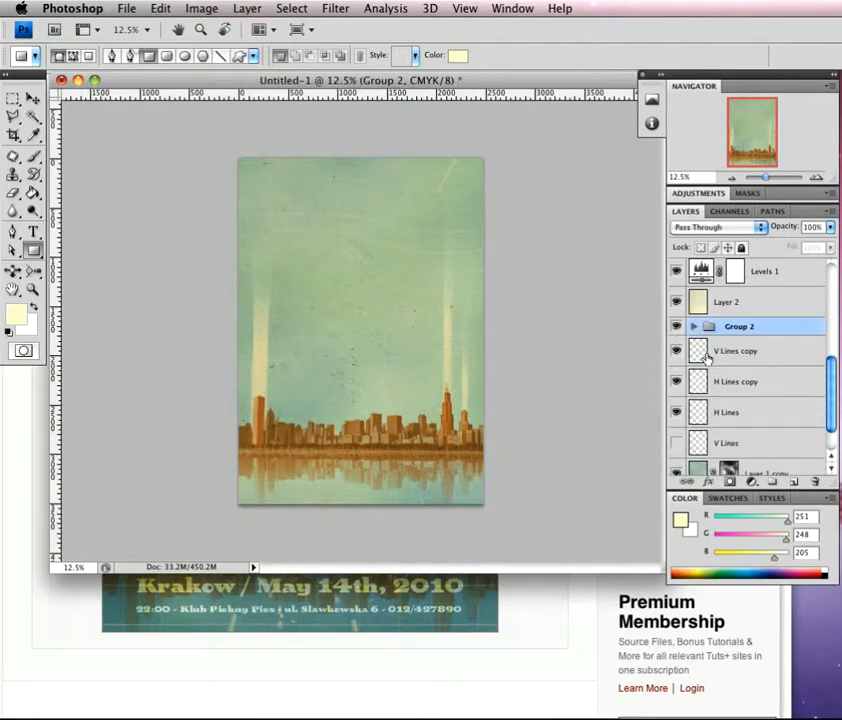
# Step: Duplicate Group 2, try 68% opacity on the copy while checking the circles in the upper sky, and set the copy back to 100%
pyautogui.moveTo(775, 328); pyautogui.dragTo(793, 481)
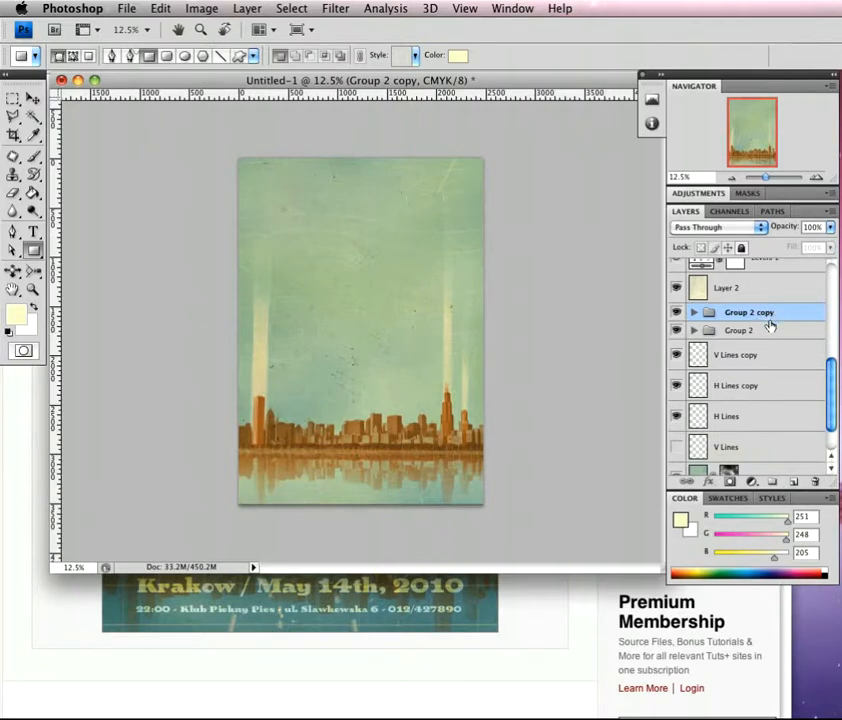
pyautogui.moveTo(789, 229); pyautogui.dragTo(767, 231)
pyautogui.press('z')
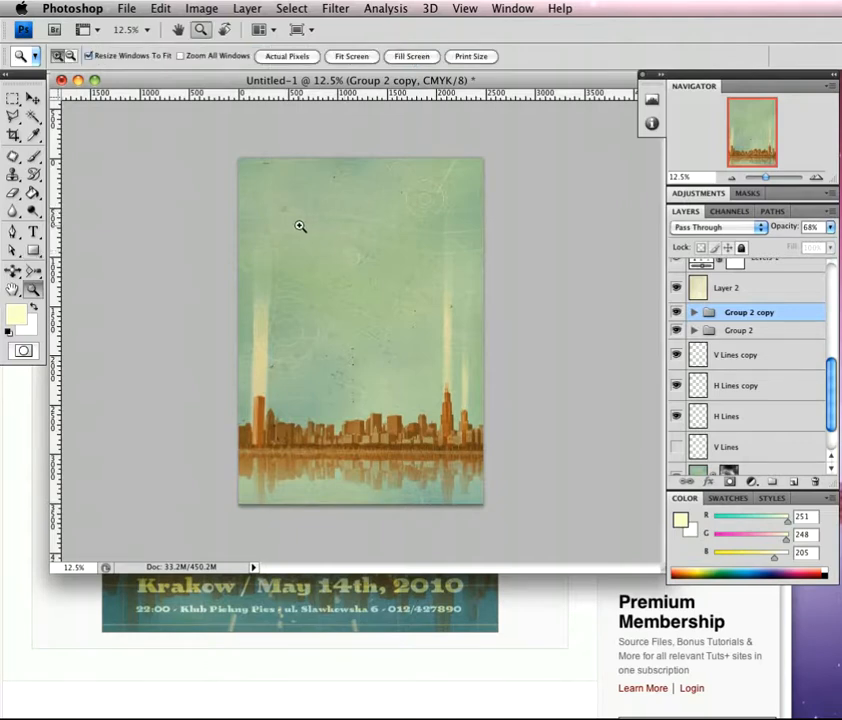
pyautogui.click(300, 226)
pyautogui.moveTo(279, 201); pyautogui.dragTo(261, 282)
pyautogui.press('u')
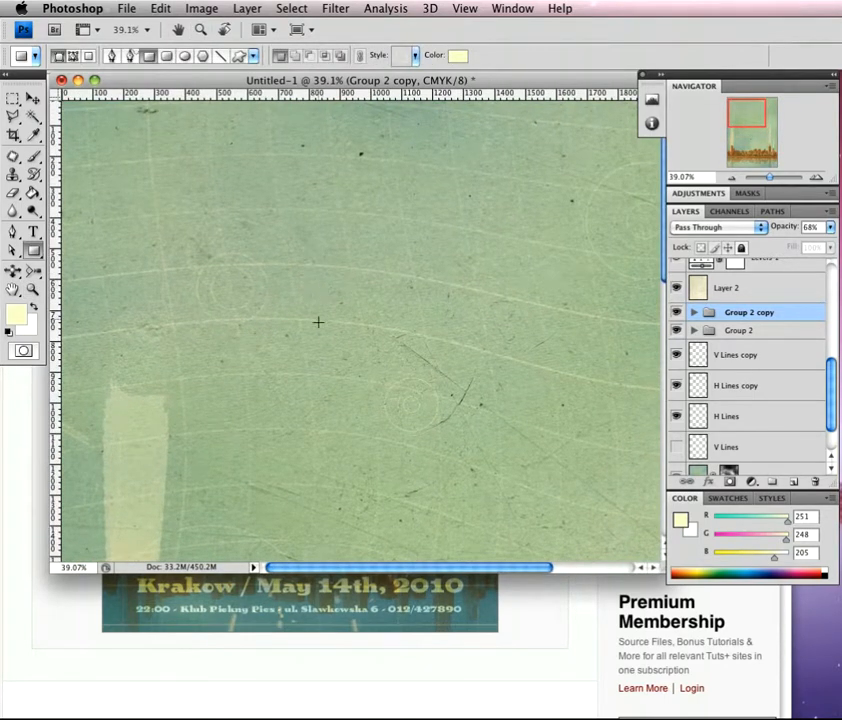
pyautogui.moveTo(782, 226); pyautogui.dragTo(812, 226)
pyautogui.click(773, 330)
pyautogui.click(780, 318)
# Step: On a new layer above Group 2 copy, draw a pale yellow crescent moon custom shape about 550 px wide in the upper sky
pyautogui.moveTo(33, 252); pyautogui.dragTo(116, 323)
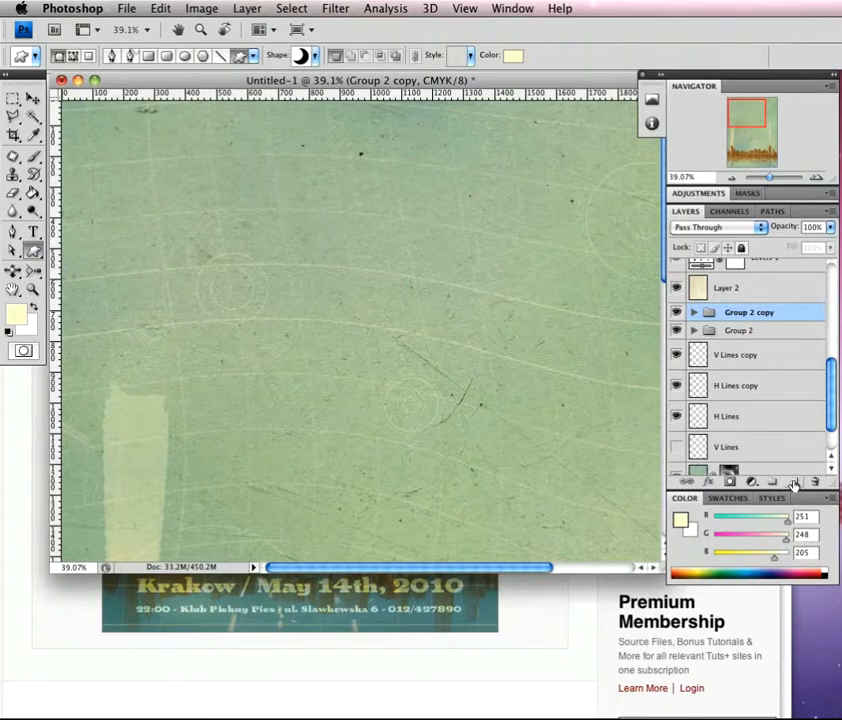
pyautogui.press('alt+shift+super+n')
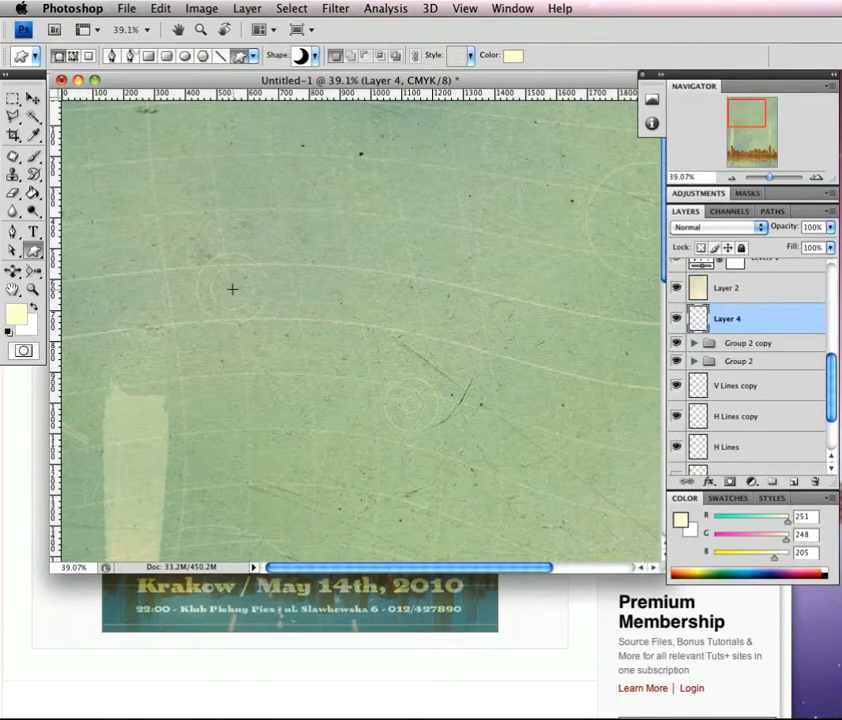
pyautogui.moveTo(263, 305)
pyautogui.mouseDown()
pyautogui.moveTo(297, 333)
pyautogui.moveTo(400, 478)
pyautogui.mouseUp()
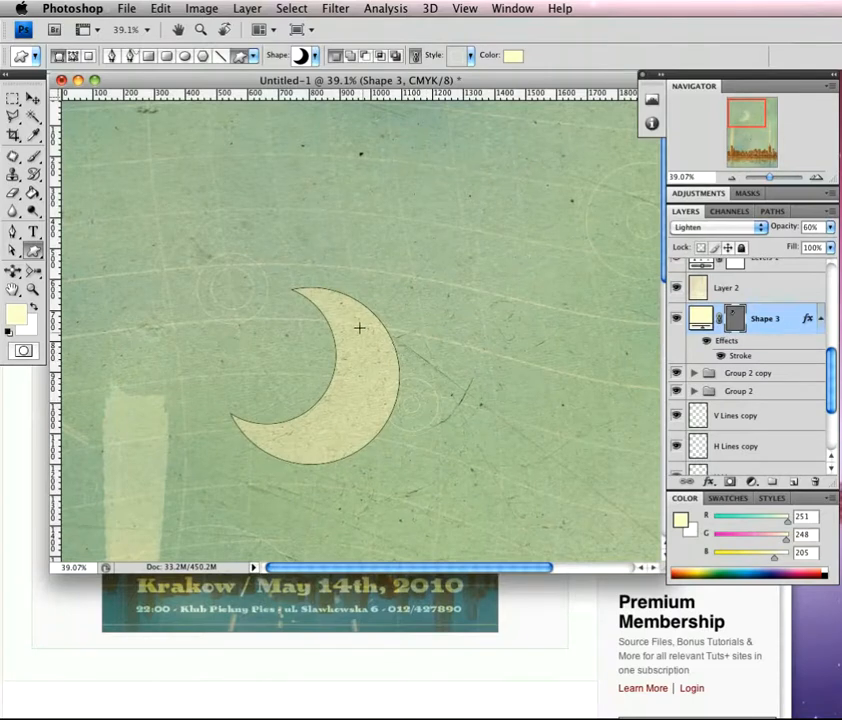
# Step: Rotate the crescent moon shape by 4 degrees and move it higher in the sky with Free Transform
pyautogui.press('v')
pyautogui.press('super+t')
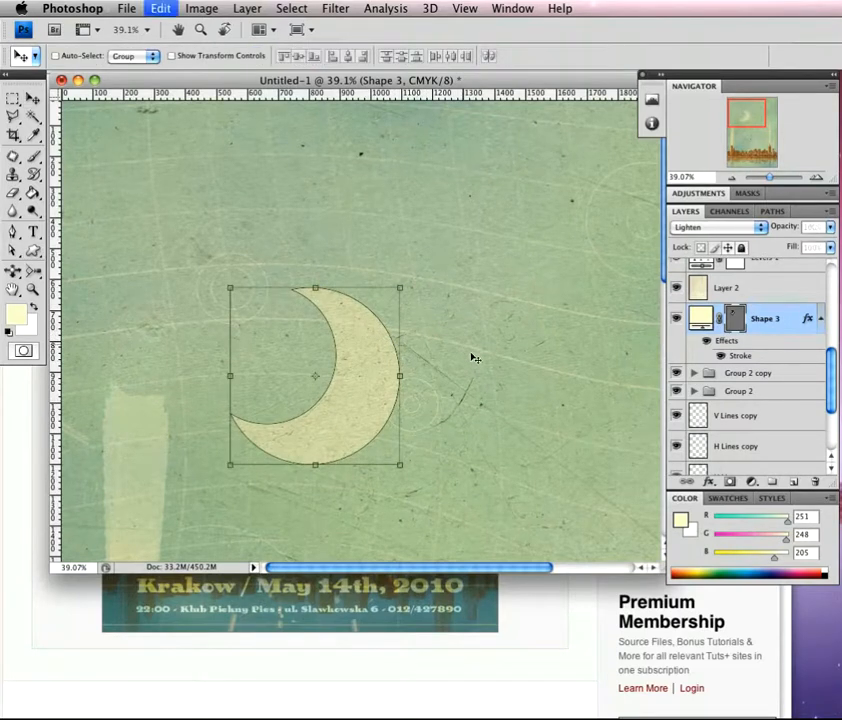
pyautogui.moveTo(479, 428); pyautogui.dragTo(449, 490)
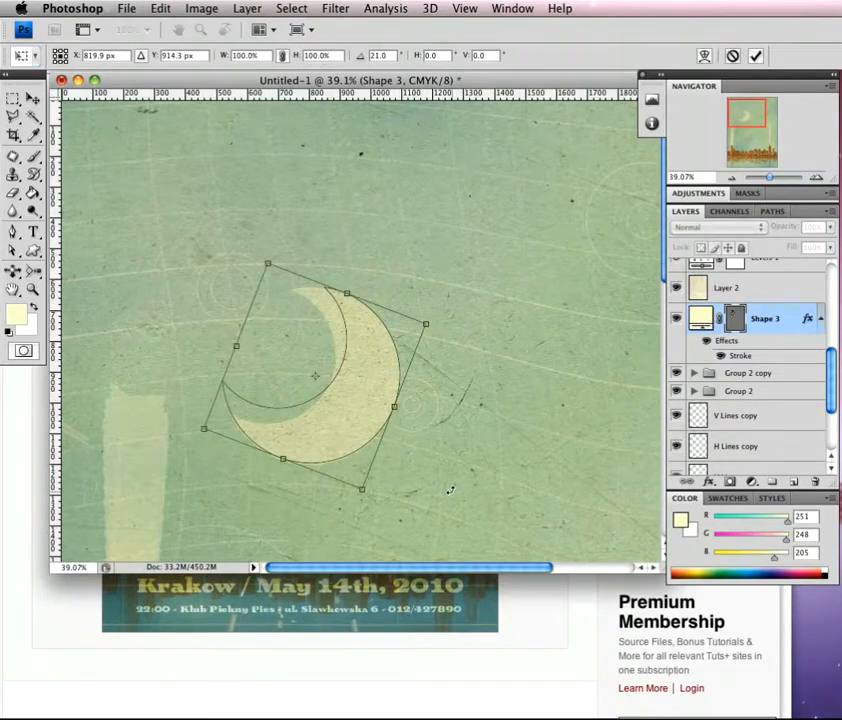
pyautogui.moveTo(380, 358); pyautogui.dragTo(351, 293)
pyautogui.moveTo(400, 329); pyautogui.dragTo(456, 323)
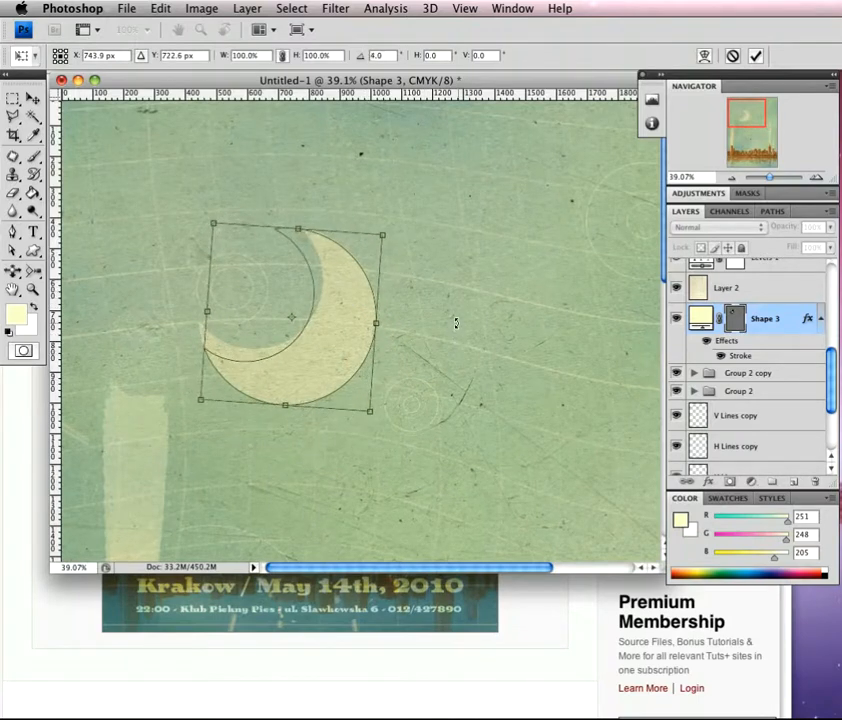
pyautogui.moveTo(329, 366); pyautogui.dragTo(337, 393)
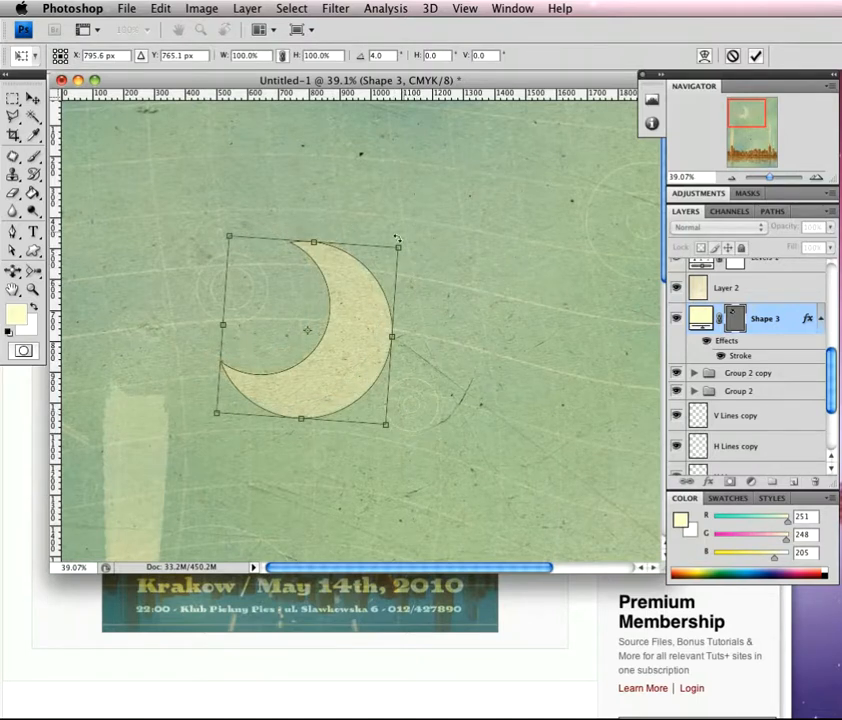
# Step: Scale the crescent moon proportionally to 110.4% and move it toward the small concentric circles, centred about X 735 px, Y 721 px
pyautogui.moveTo(409, 242); pyautogui.dragTo(420, 229)
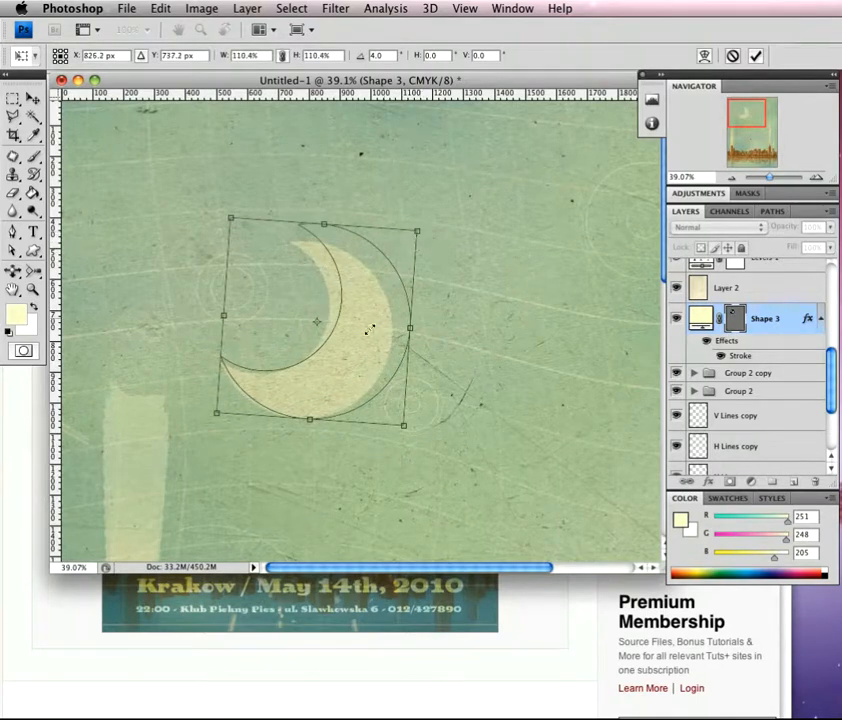
pyautogui.moveTo(355, 340); pyautogui.dragTo(333, 336)
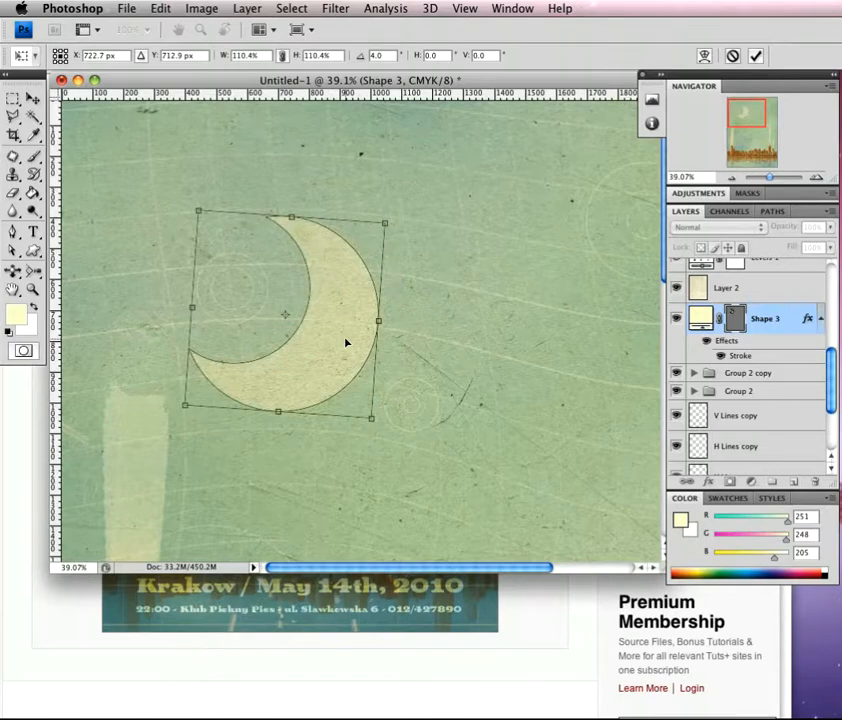
pyautogui.moveTo(345, 338); pyautogui.dragTo(346, 343)
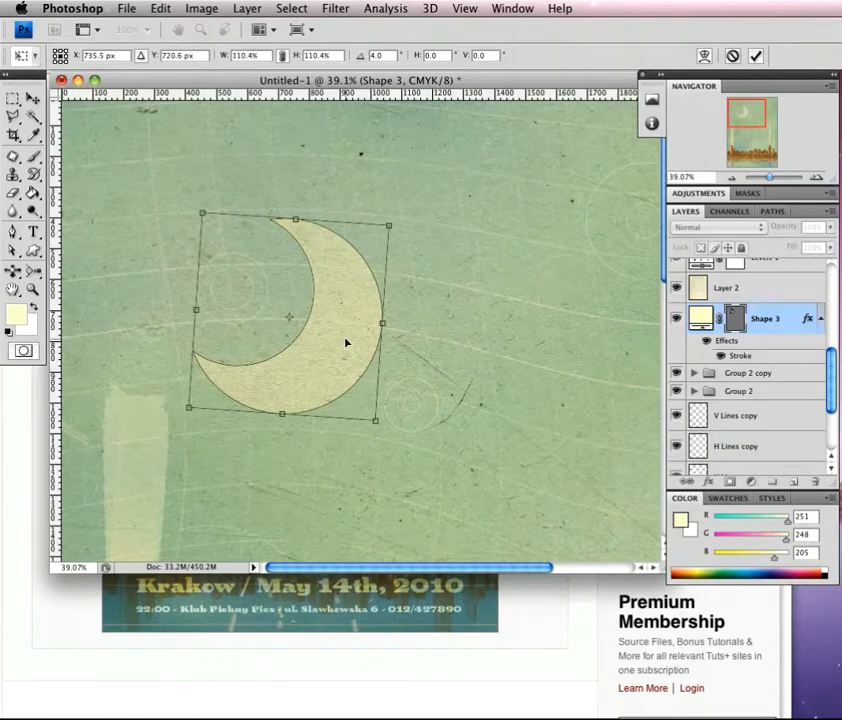
# Step: Enlarge the crescent moon slightly more, nudge it so its inner curve wraps the small concentric circles, and apply the transform
pyautogui.moveTo(389, 226); pyautogui.dragTo(397, 219)
pyautogui.press('Left')
pyautogui.press('Left')
pyautogui.press('Left')
pyautogui.press('Down')
pyautogui.press('Down')
pyautogui.press('Down')
pyautogui.press('Right')
pyautogui.press('Right')
pyautogui.press('Down')
pyautogui.press('Down')
pyautogui.press('Down')
pyautogui.press('Down')
pyautogui.press('Right')
pyautogui.press('Down')
pyautogui.press('Down')
pyautogui.press('Left')
pyautogui.press('Left')
pyautogui.press('Left')
pyautogui.press('Up')
pyautogui.press('Return')
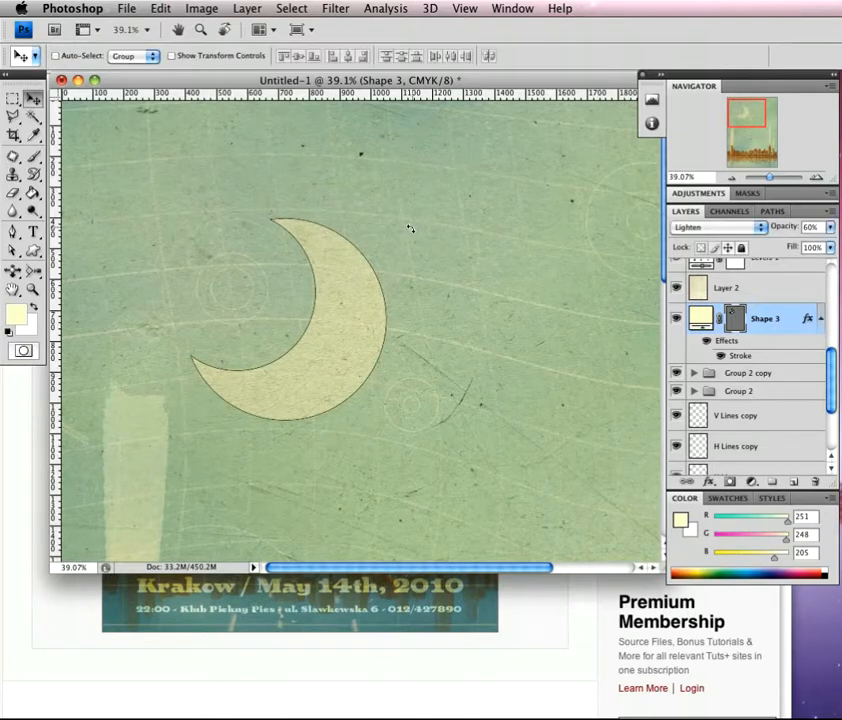
# Step: Check the moon in the finished poster in Chrome, and set the moon shape layer's blend mode to Overlay in Photoshop
pyautogui.click(520, 631)
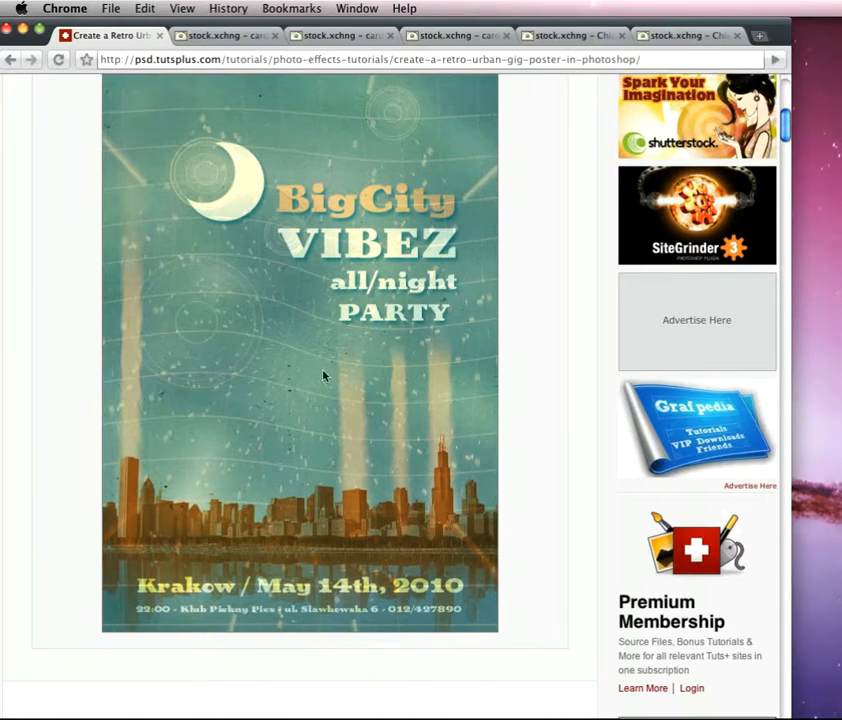
pyautogui.press('super+Tab')
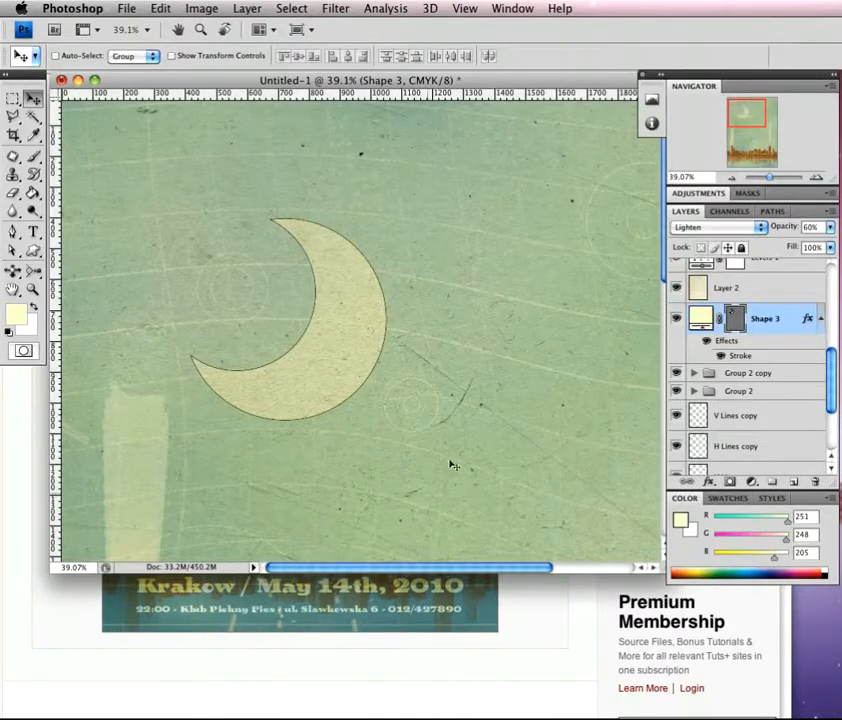
pyautogui.click(756, 229)
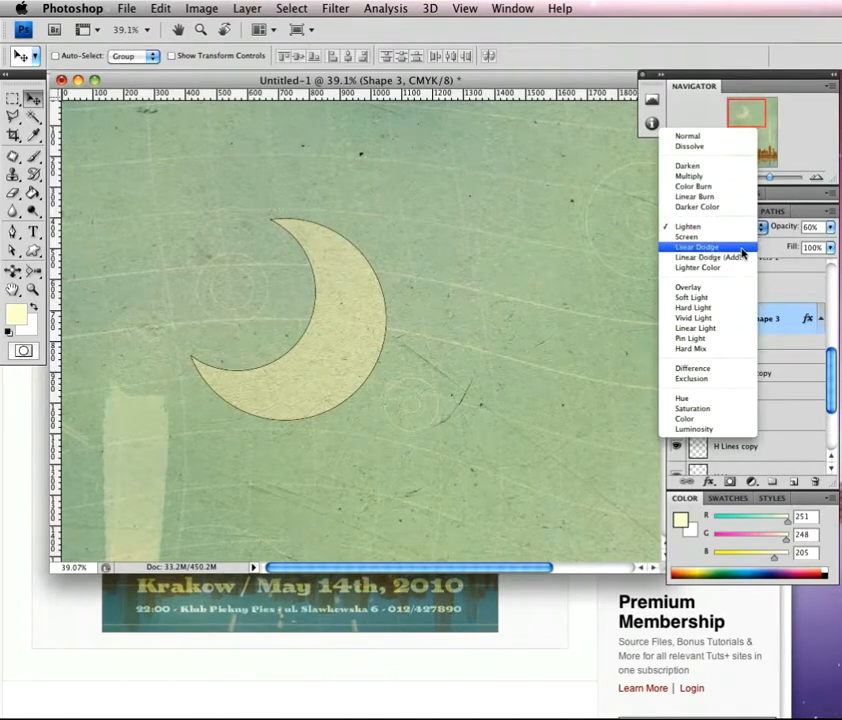
pyautogui.click(706, 289)
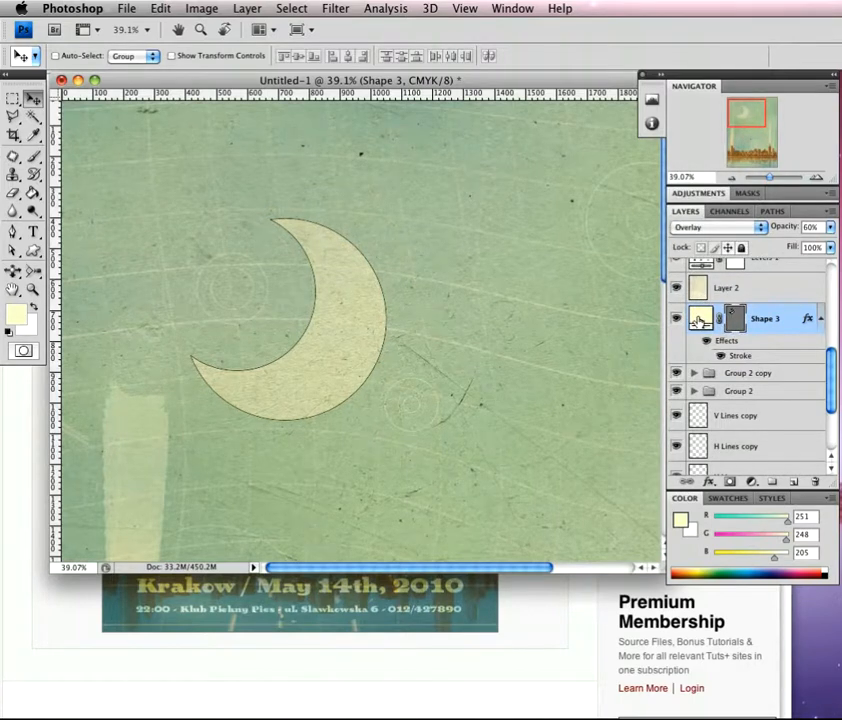
# Step: Set the moon shape's fill colour to fbf8ce and its layer opacity to 100%
pyautogui.doubleClick(699, 318)
pyautogui.moveTo(346, 339); pyautogui.dragTo(302, 352)
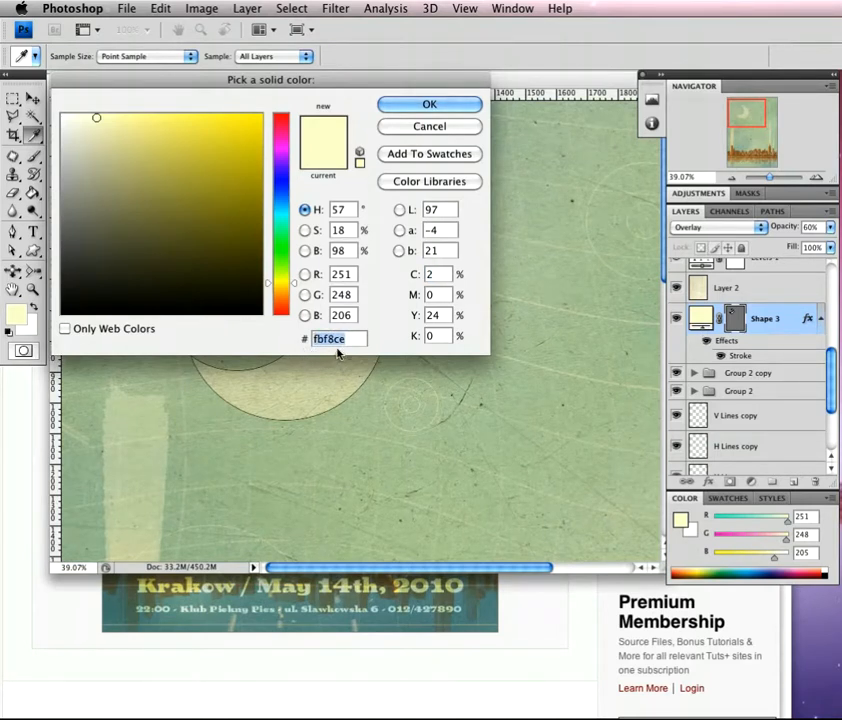
pyautogui.click(351, 340)
pyautogui.press('BackSpace')
pyautogui.write('e')
pyautogui.click(430, 104)
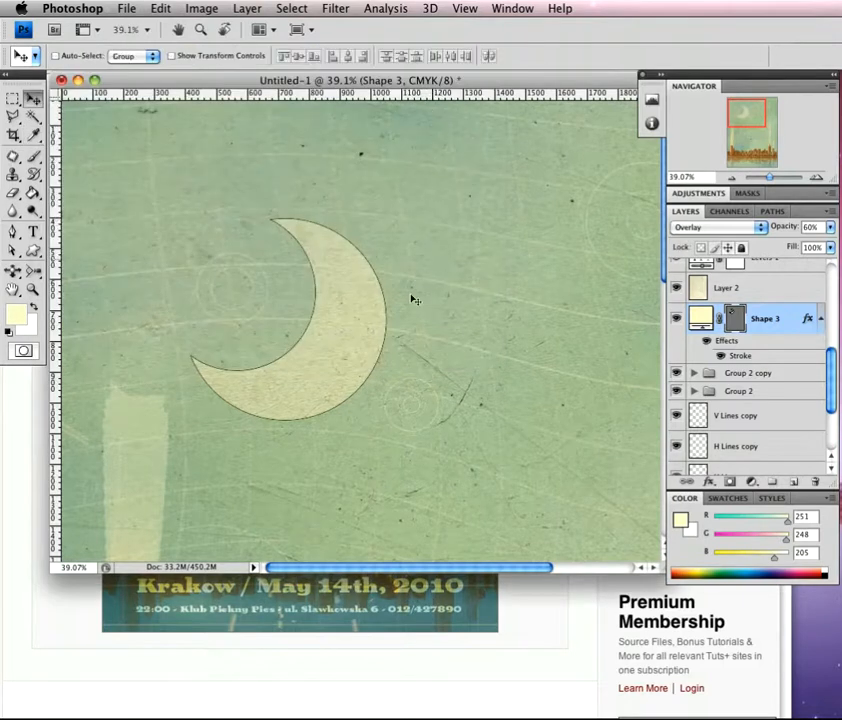
pyautogui.moveTo(772, 226); pyautogui.dragTo(810, 227)
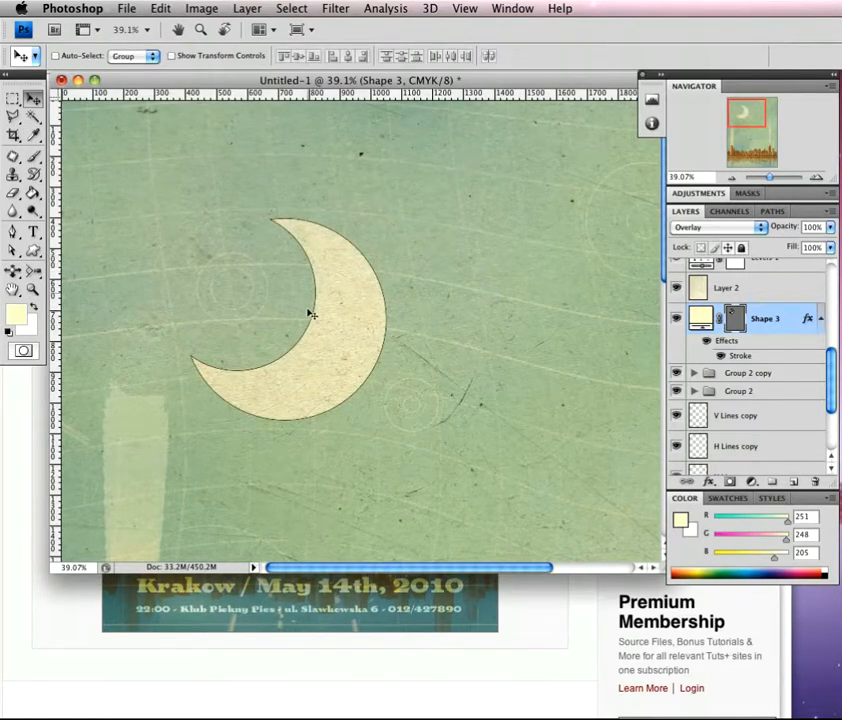
# Step: Inspect the moon without its path outline in the whole poster, and compare it with the finished poster in Chrome
pyautogui.click(795, 392)
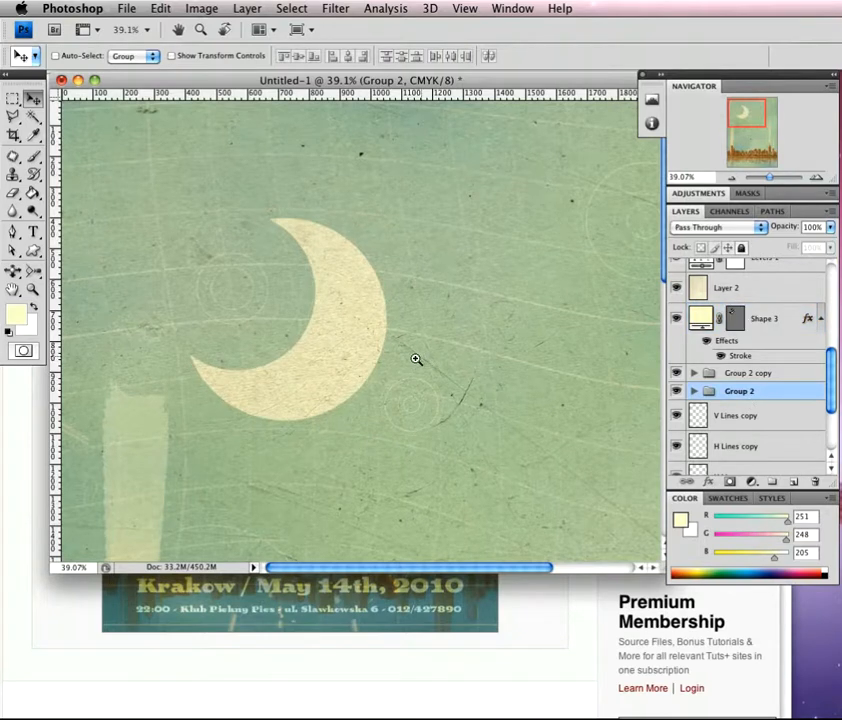
pyautogui.press('z')
pyautogui.keyDown('alt'); pyautogui.click(394, 343); pyautogui.keyUp('alt')
pyautogui.keyDown('alt'); pyautogui.click(374, 360); pyautogui.keyUp('alt')
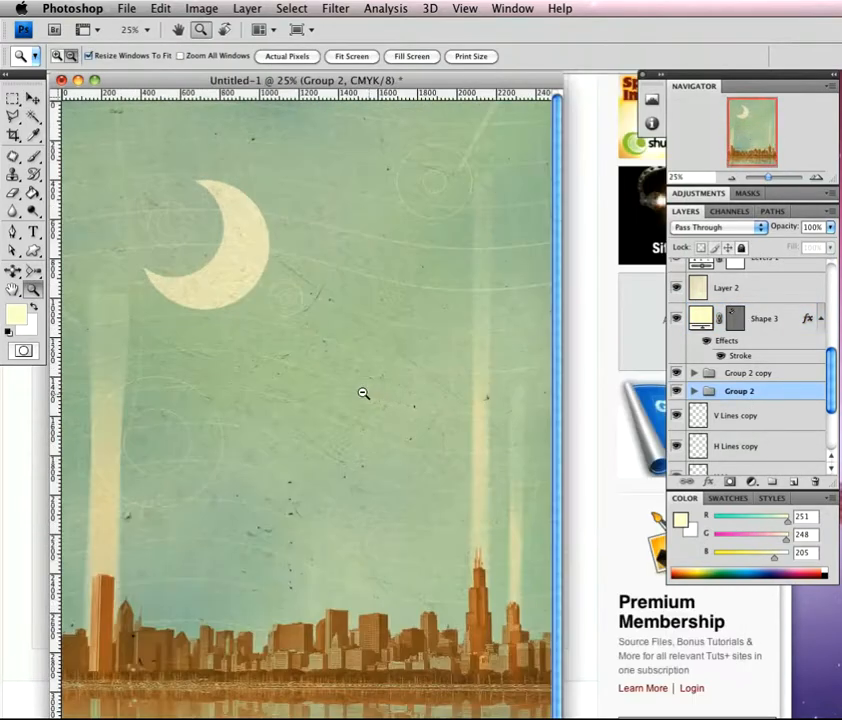
pyautogui.keyDown('alt'); pyautogui.click(330, 404); pyautogui.keyUp('alt')
pyautogui.press('v')
pyautogui.moveTo(397, 566); pyautogui.dragTo(659, 582)
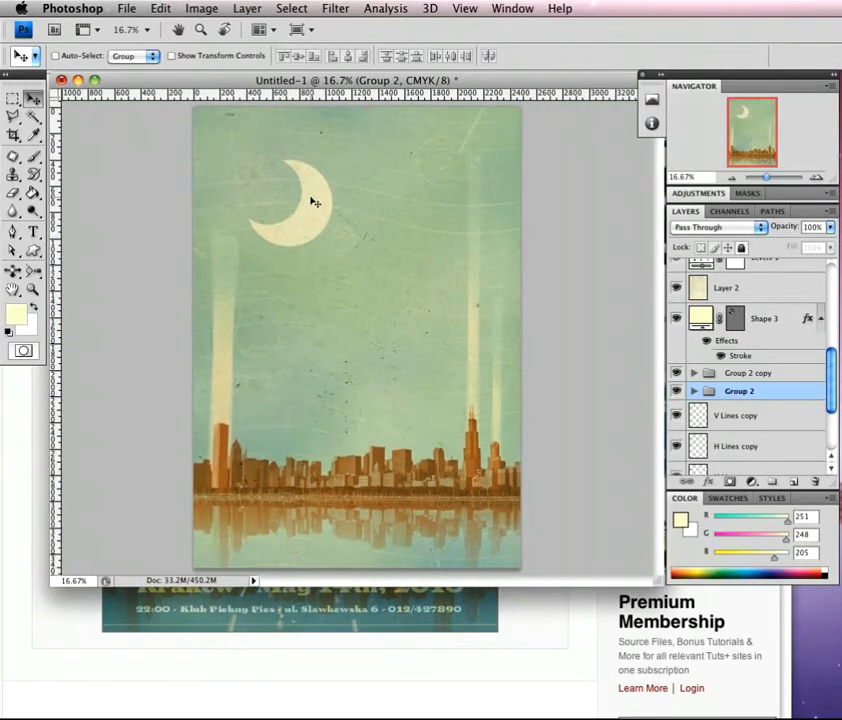
pyautogui.click(524, 622)
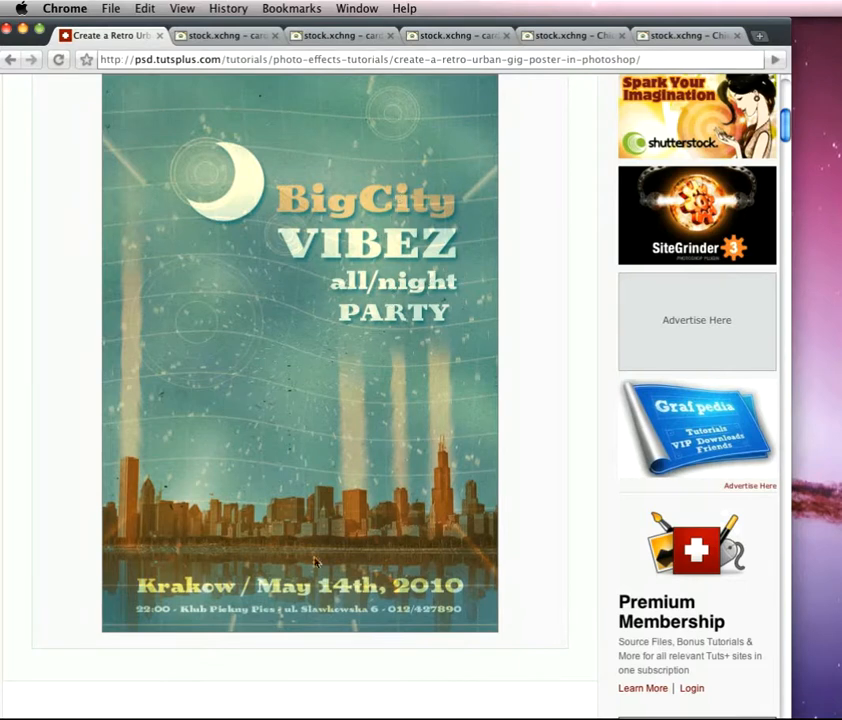
pyautogui.press('super+Tab')
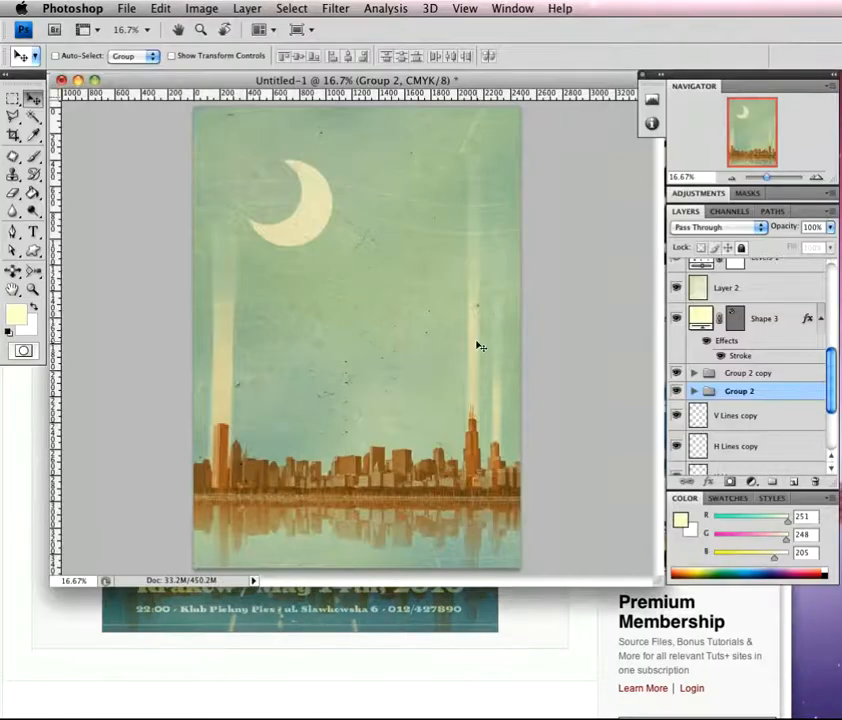
# Step: Add the text "Big City" beside the moon in 59 pt Stone Sans ITC TT Bold, on a layer above Shape 3
pyautogui.hotkey('alt', ']')
pyautogui.hotkey('alt', ']')
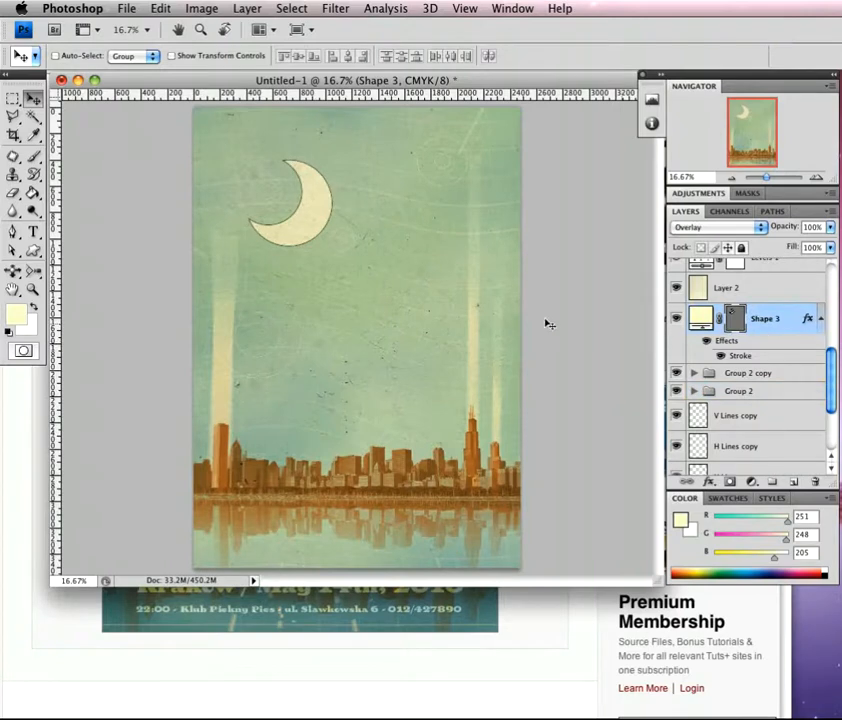
pyautogui.click(33, 232)
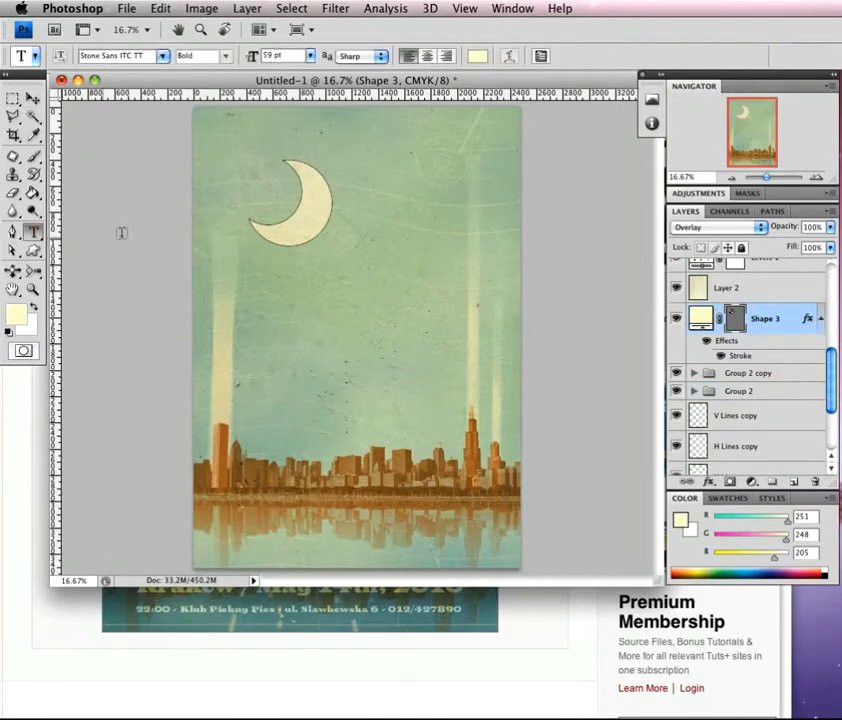
pyautogui.click(358, 195)
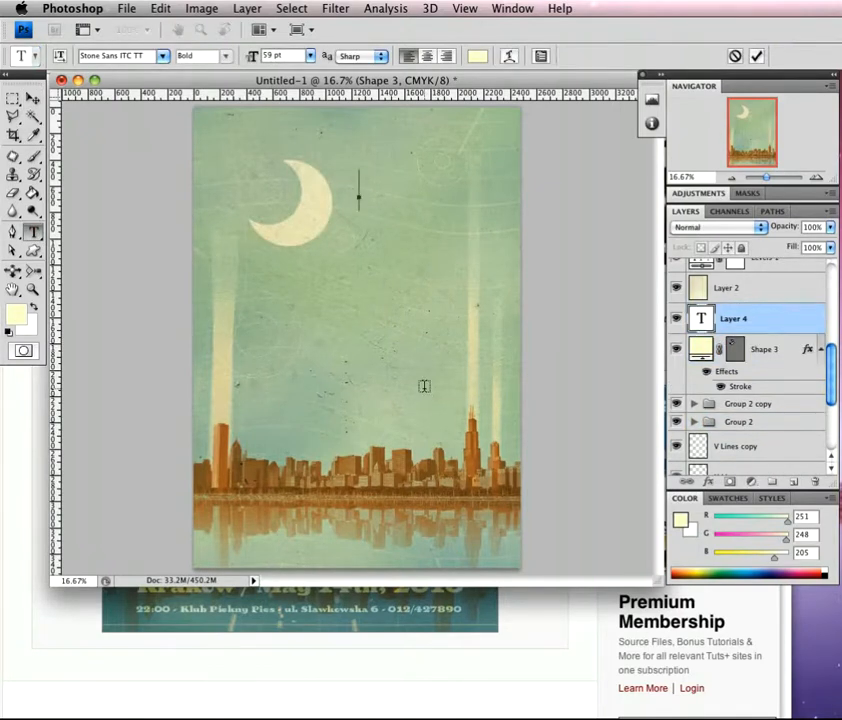
pyautogui.write('Big')
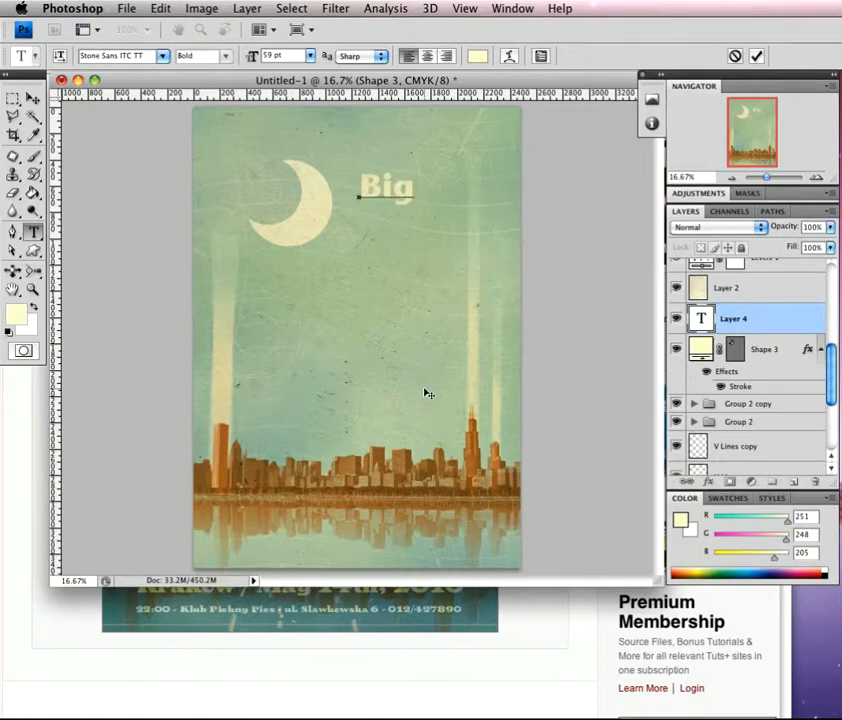
pyautogui.write(' City')
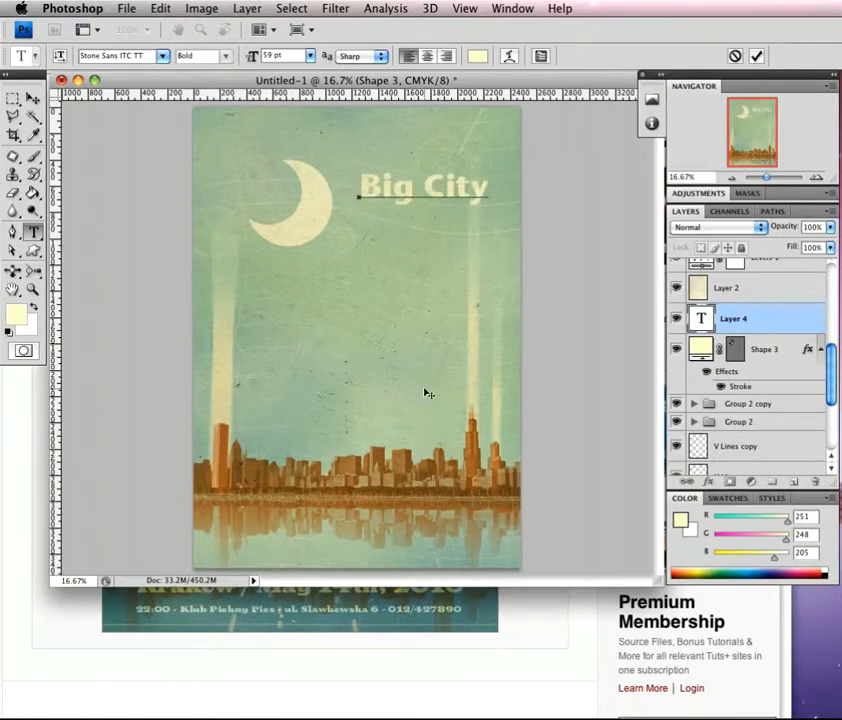
pyautogui.click(790, 320)
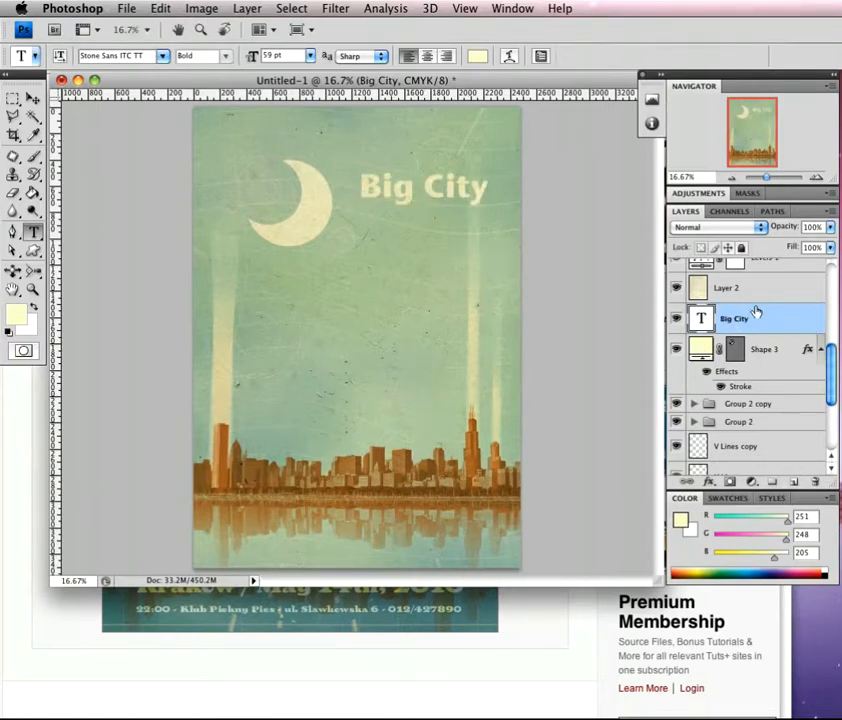
# Step: Change the colour of the "Big City" text to the yellow-orange ffce5a
pyautogui.doubleClick(701, 319)
pyautogui.click(477, 57)
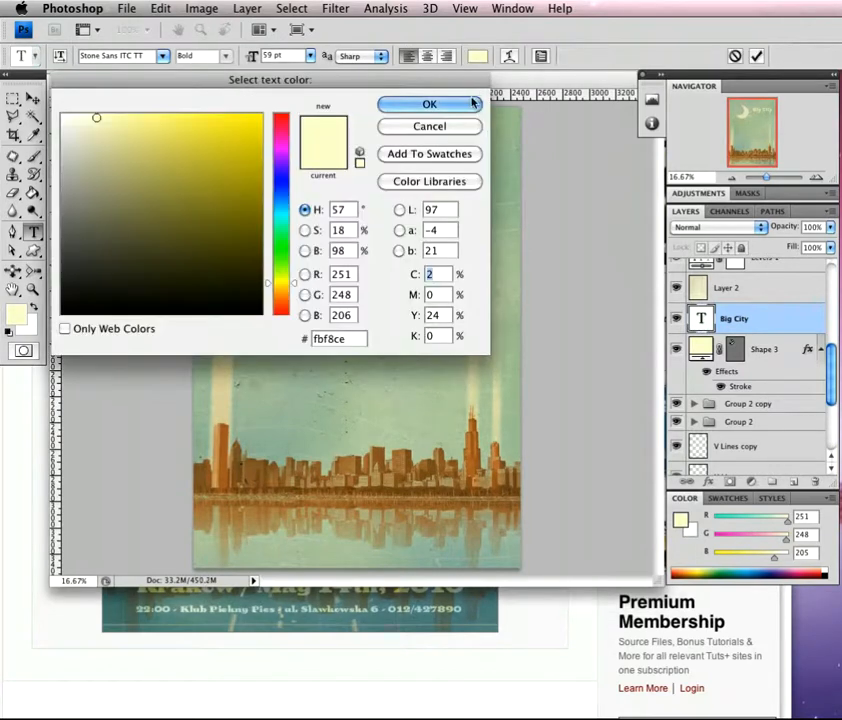
pyautogui.doubleClick(347, 340)
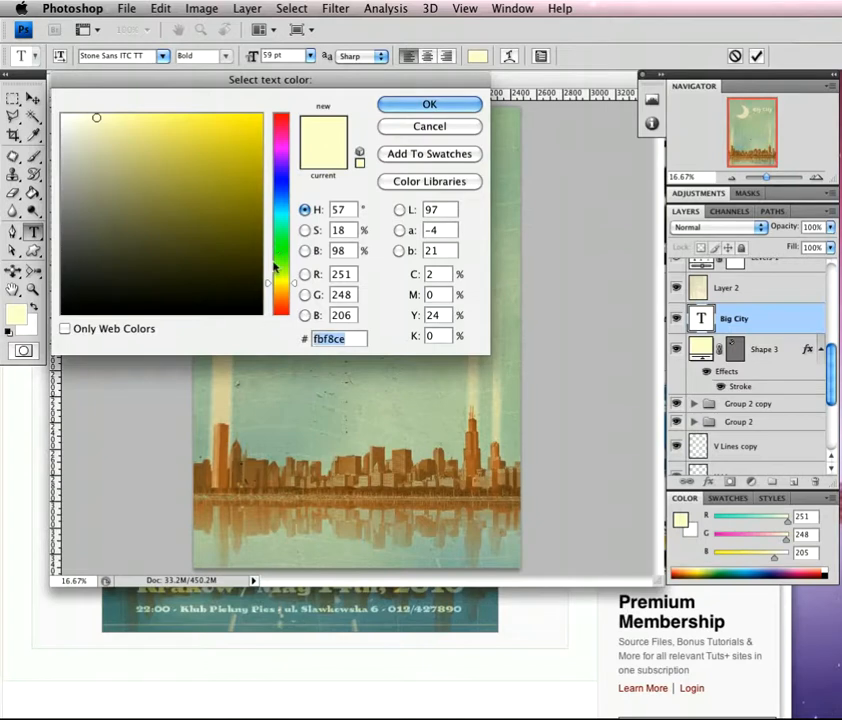
pyautogui.scroll(-3, 181, 213)
pyautogui.moveTo(138, 135); pyautogui.dragTo(149, 115)
pyautogui.moveTo(276, 87)
pyautogui.mouseDown()
pyautogui.moveTo(285, 275)
pyautogui.moveTo(288, 223)
pyautogui.mouseUp()
pyautogui.click(205, 250)
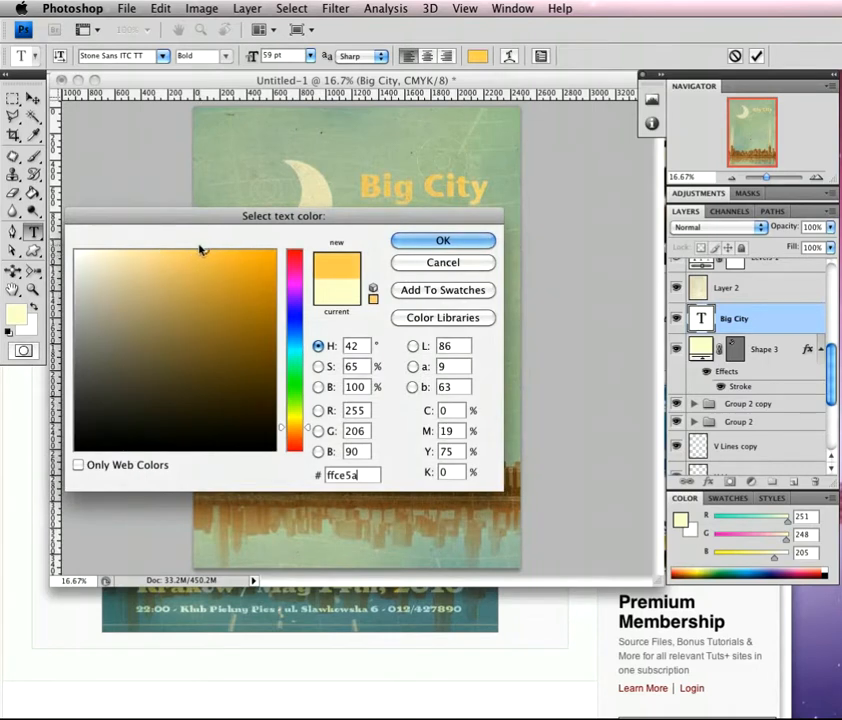
pyautogui.click(433, 241)
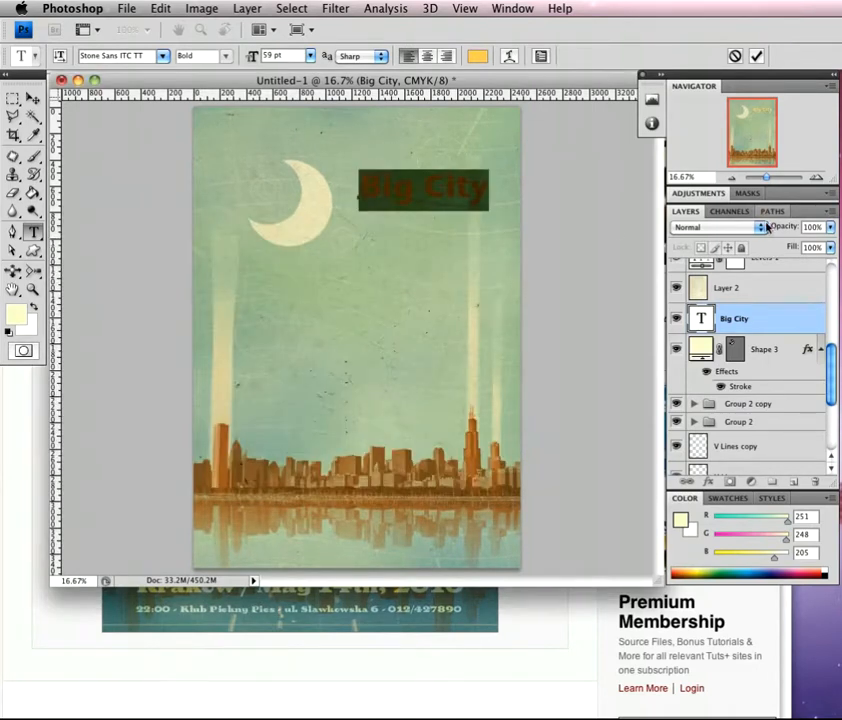
# Step: Set the "Big City" text layer's blend mode to Overlay and move it to the top of the layer stack
pyautogui.click(765, 227)
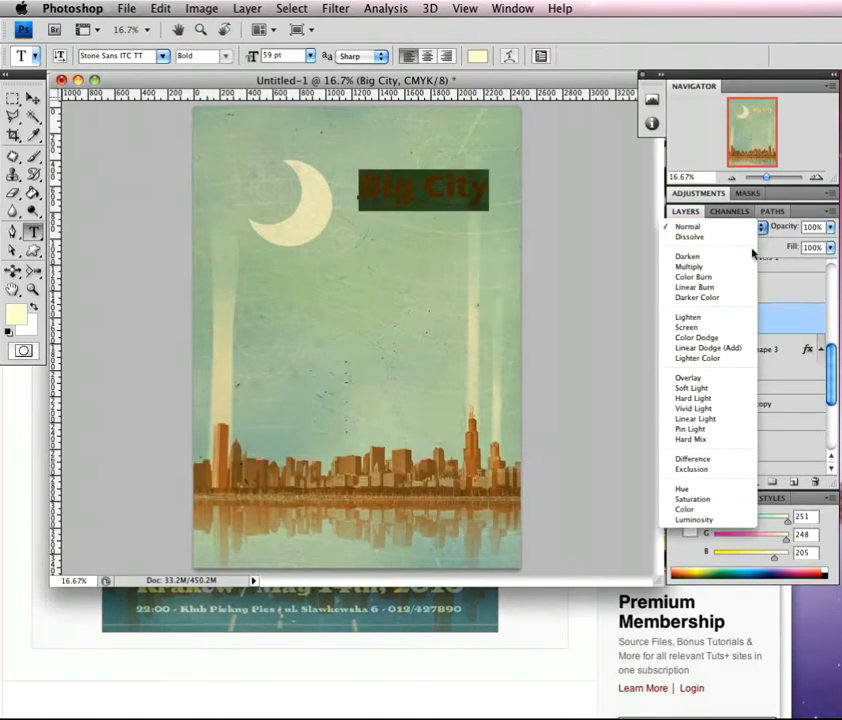
pyautogui.click(719, 377)
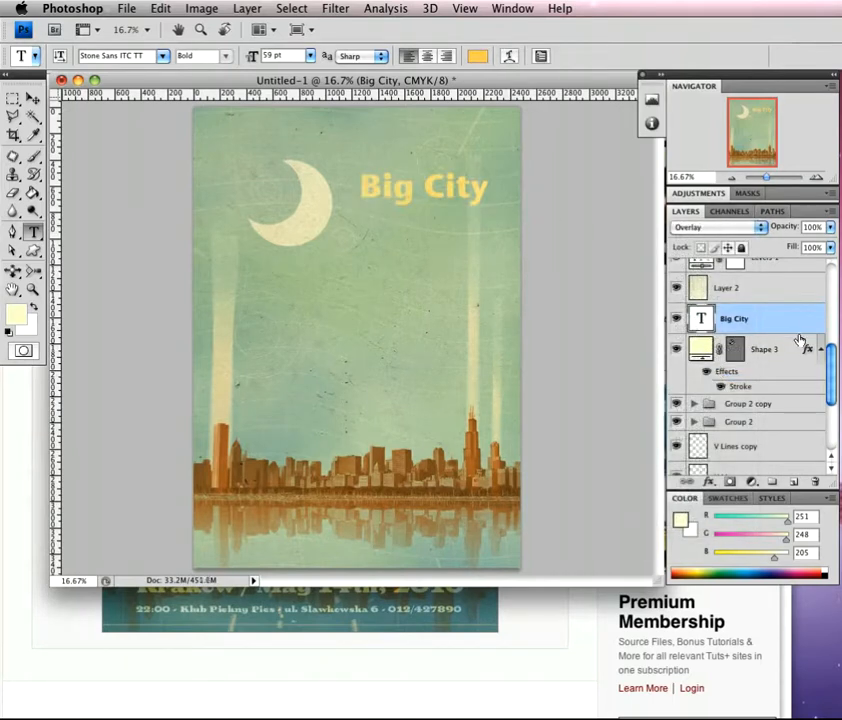
pyautogui.scroll(10, 790, 320)
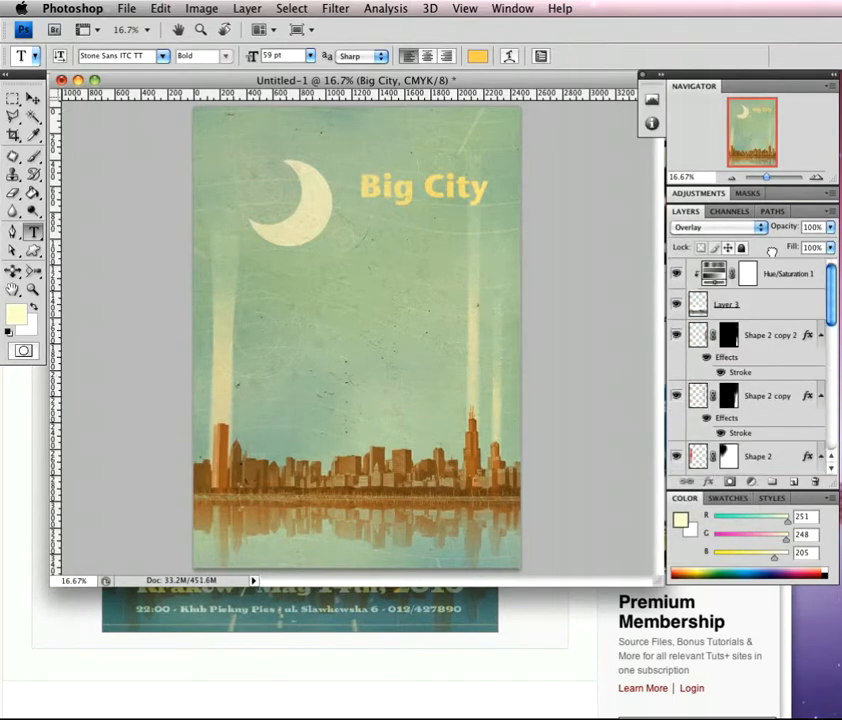
pyautogui.press('super+shift+bracketright')
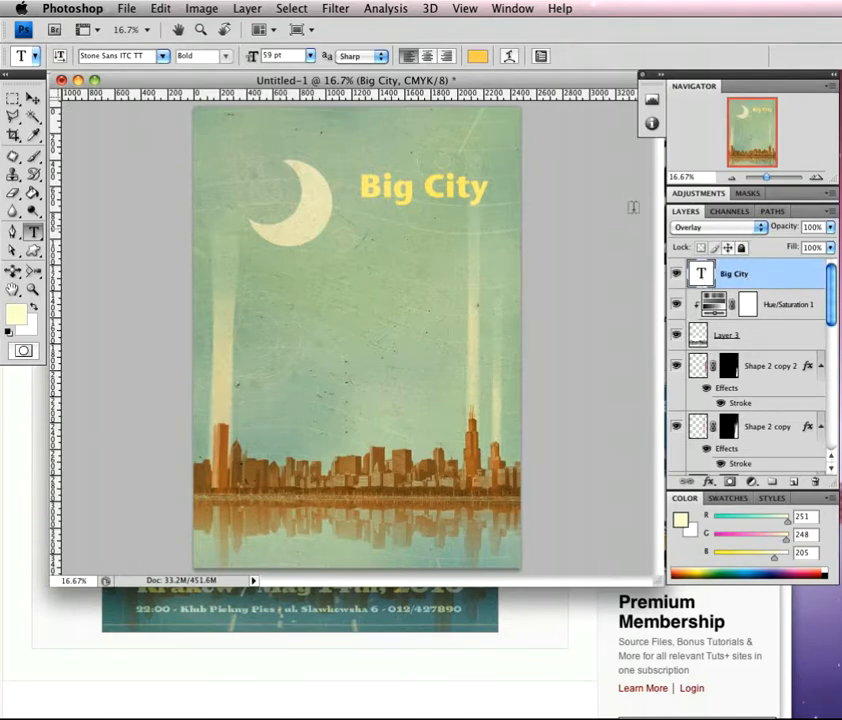
# Step: Change the colour of the "Big City" text to the yellow f8e558
pyautogui.click(477, 57)
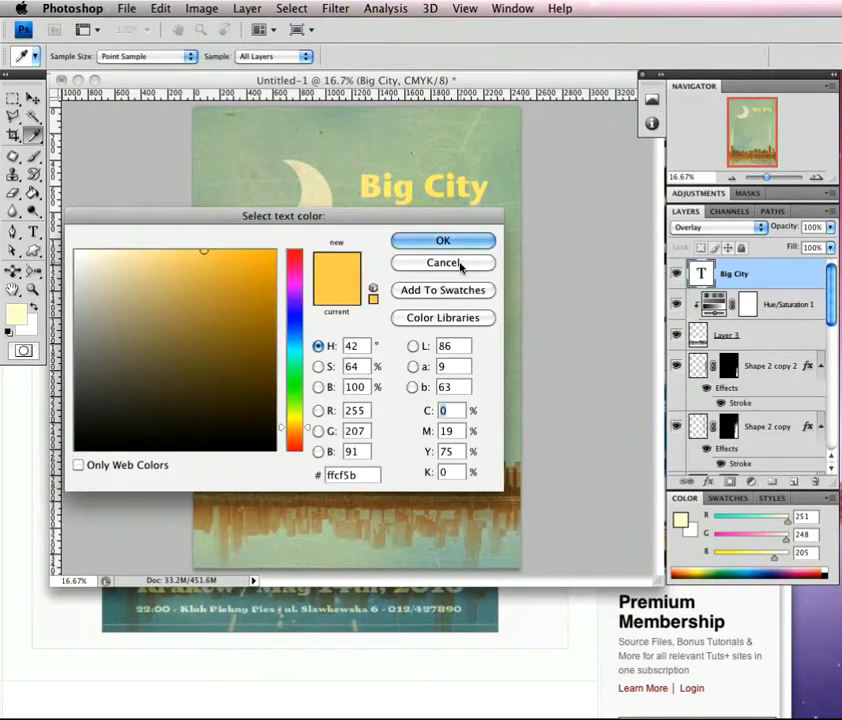
pyautogui.click(443, 263)
pyautogui.doubleClick(701, 276)
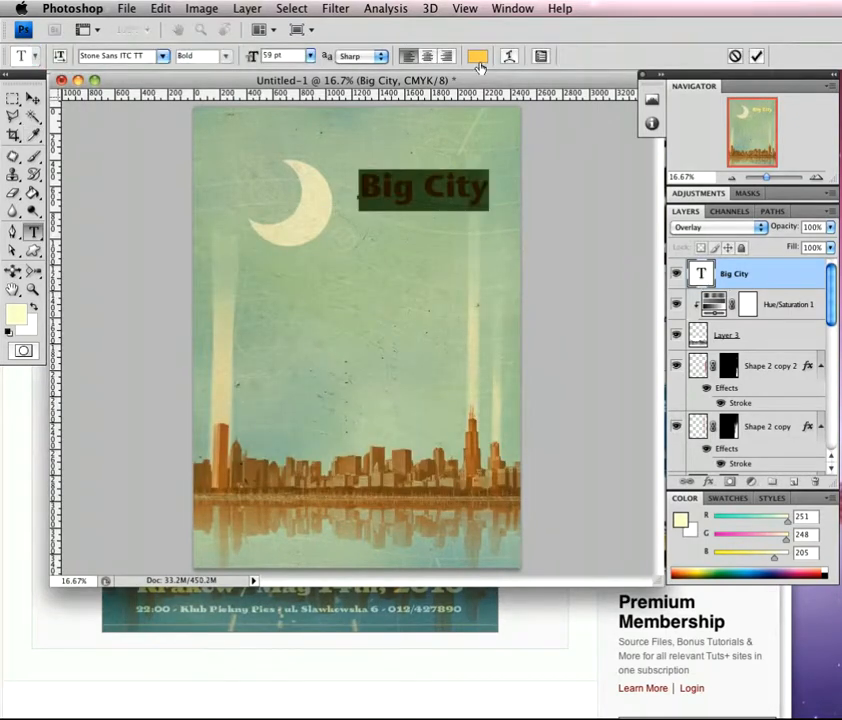
pyautogui.click(477, 57)
pyautogui.click(234, 250)
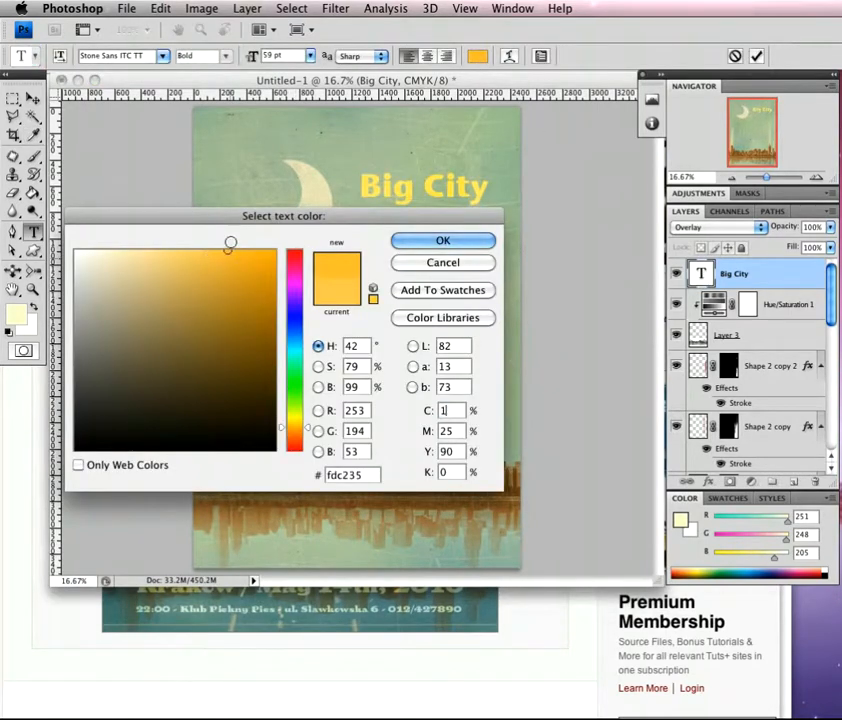
pyautogui.moveTo(231, 276)
pyautogui.mouseDown()
pyautogui.moveTo(269, 308)
pyautogui.moveTo(227, 308)
pyautogui.moveTo(212, 319)
pyautogui.moveTo(202, 288)
pyautogui.moveTo(209, 271)
pyautogui.moveTo(212, 284)
pyautogui.moveTo(196, 276)
pyautogui.mouseUp()
pyautogui.click(312, 183)
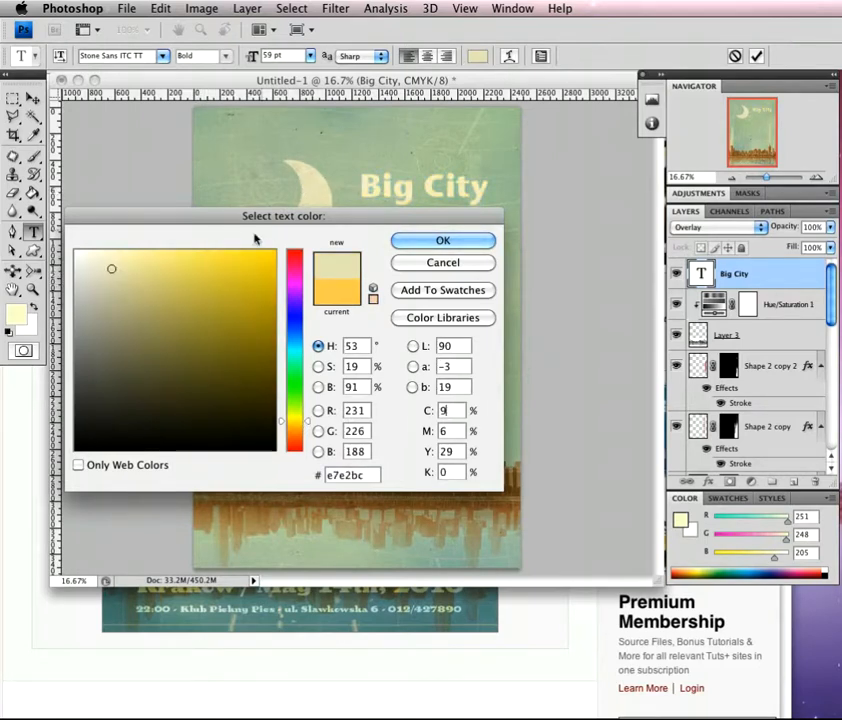
pyautogui.click(141, 259)
pyautogui.moveTo(141, 259)
pyautogui.mouseDown()
pyautogui.moveTo(156, 252)
pyautogui.moveTo(152, 263)
pyautogui.moveTo(164, 268)
pyautogui.moveTo(199, 269)
pyautogui.moveTo(205, 252)
pyautogui.mouseUp()
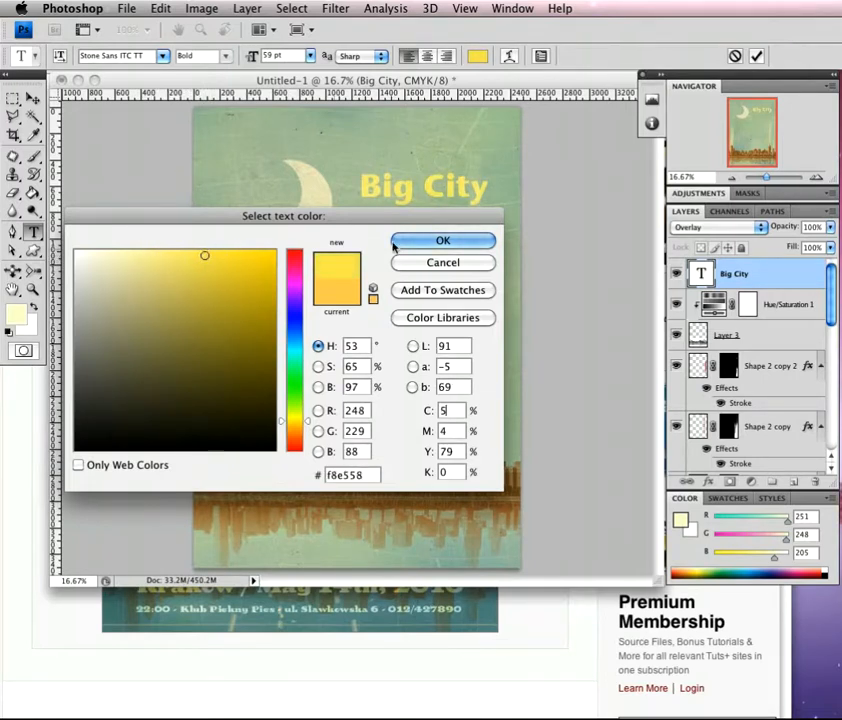
pyautogui.click(450, 243)
# Step: Move the "Big City" text layer down the stack to between Layer 2 and Shape 3
pyautogui.click(760, 228)
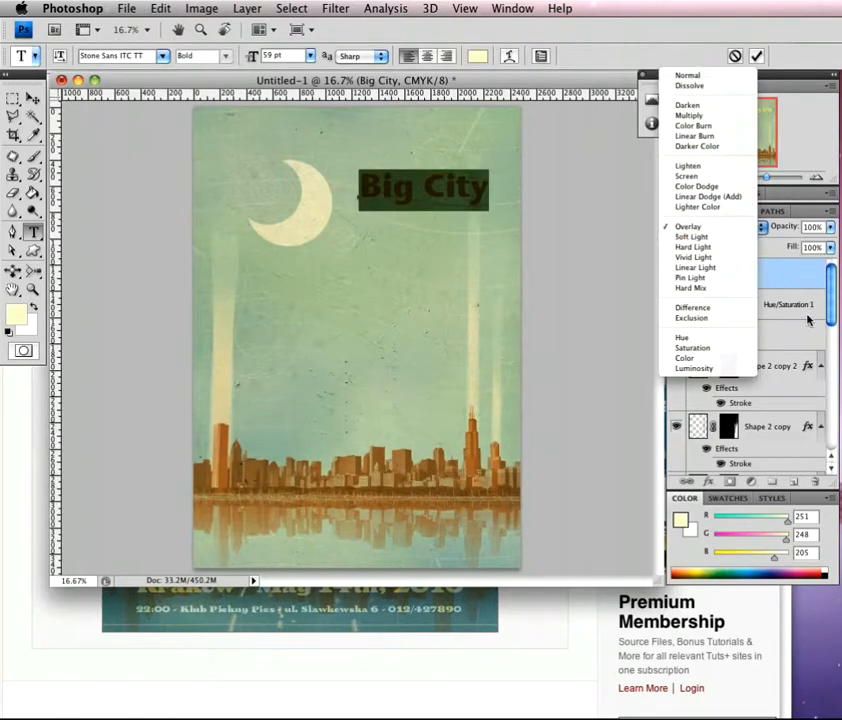
pyautogui.click(773, 247)
pyautogui.click(767, 278)
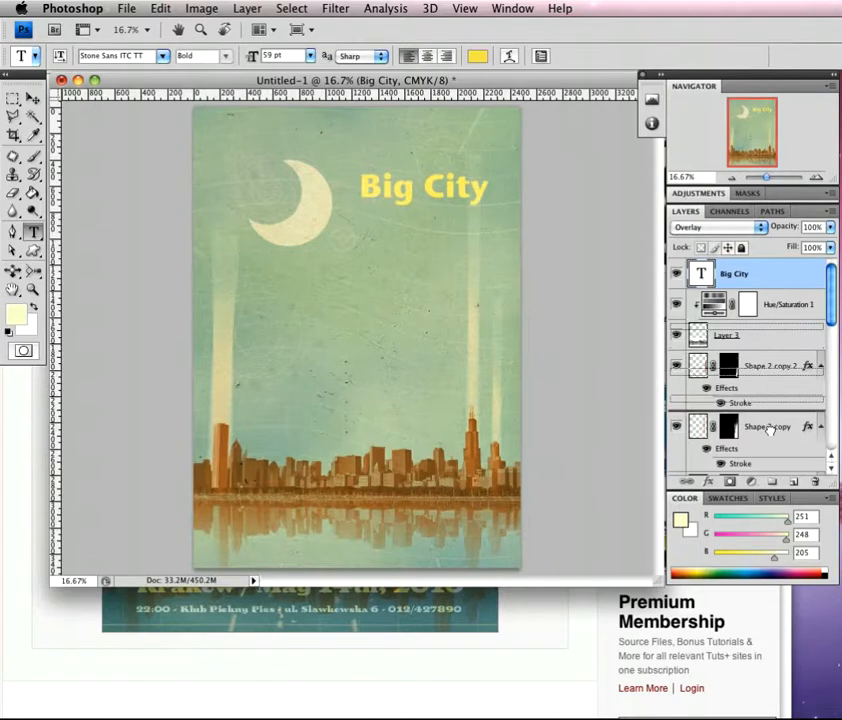
pyautogui.scroll(-5, 740, 430)
pyautogui.scroll(-2, 777, 459)
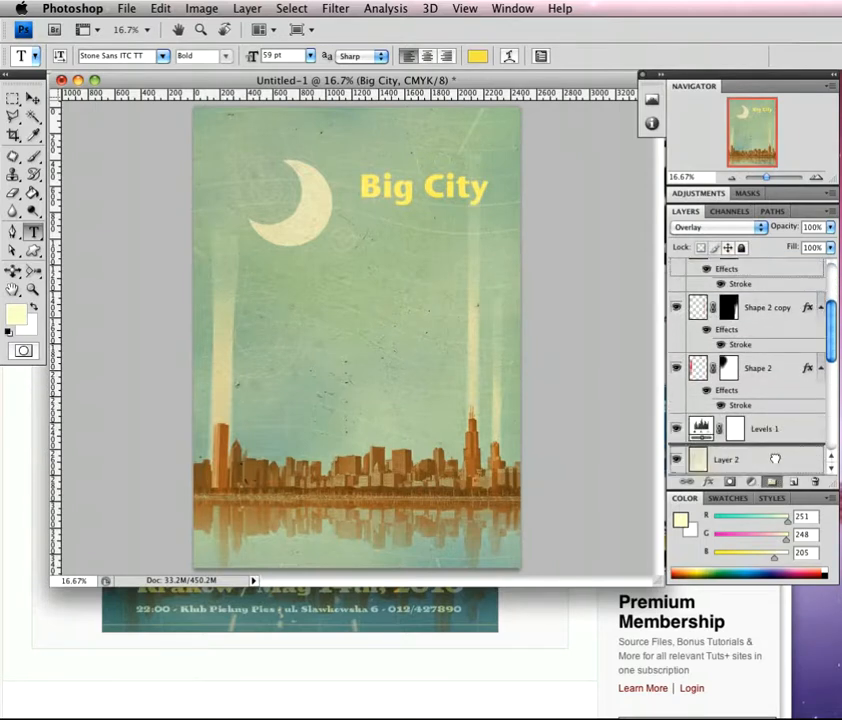
pyautogui.scroll(-3, 777, 440)
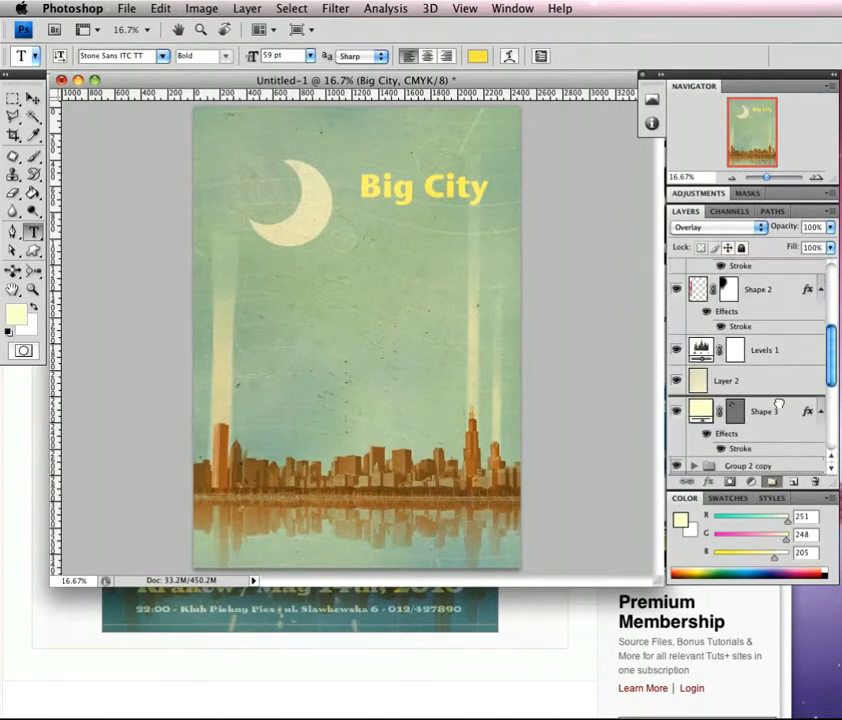
pyautogui.moveTo(778, 403); pyautogui.dragTo(772, 414)
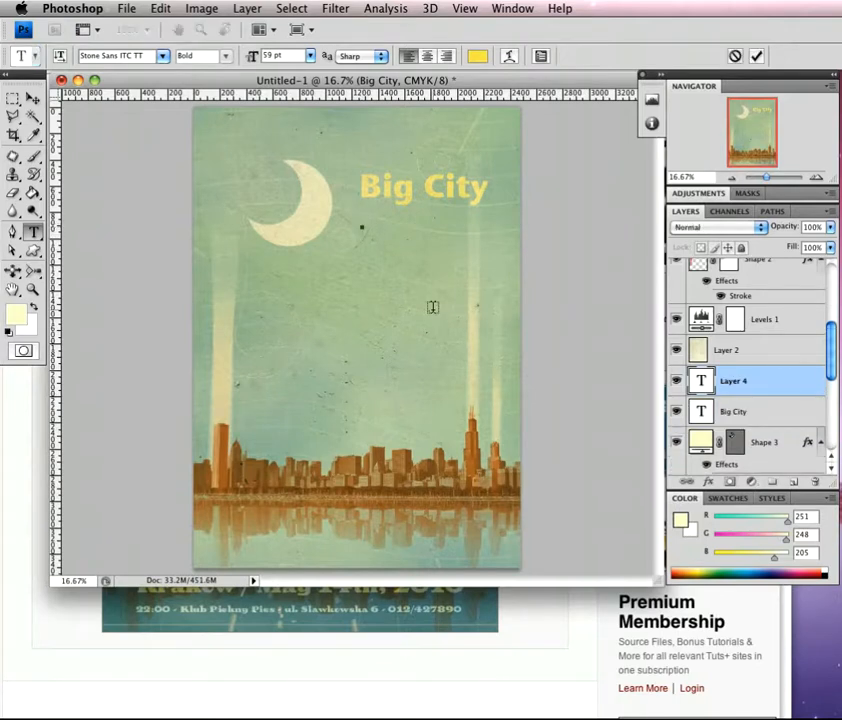
# Step: Add the text "VIBEZ" directly beneath "Big City" in 70 pt Stone Sans ITC TT Bold with tracking 80
pyautogui.write('VIBEZ')
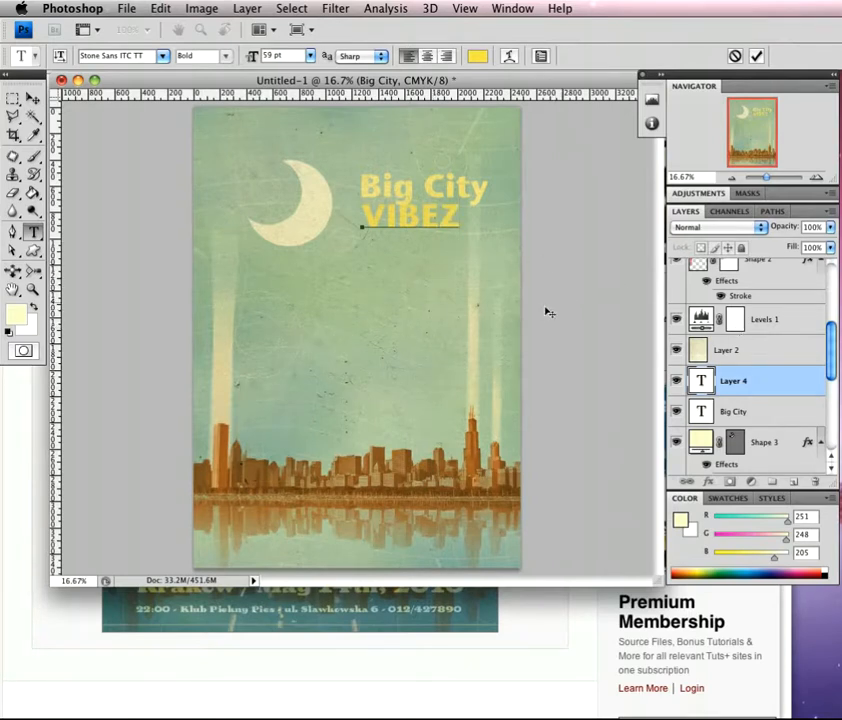
pyautogui.moveTo(363, 222); pyautogui.dragTo(451, 216)
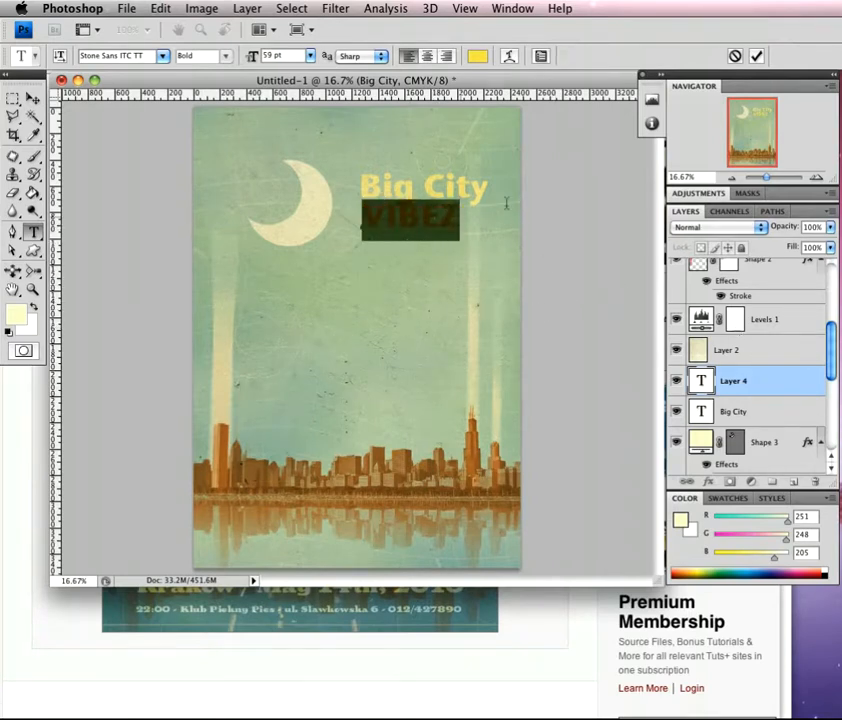
pyautogui.click(496, 9)
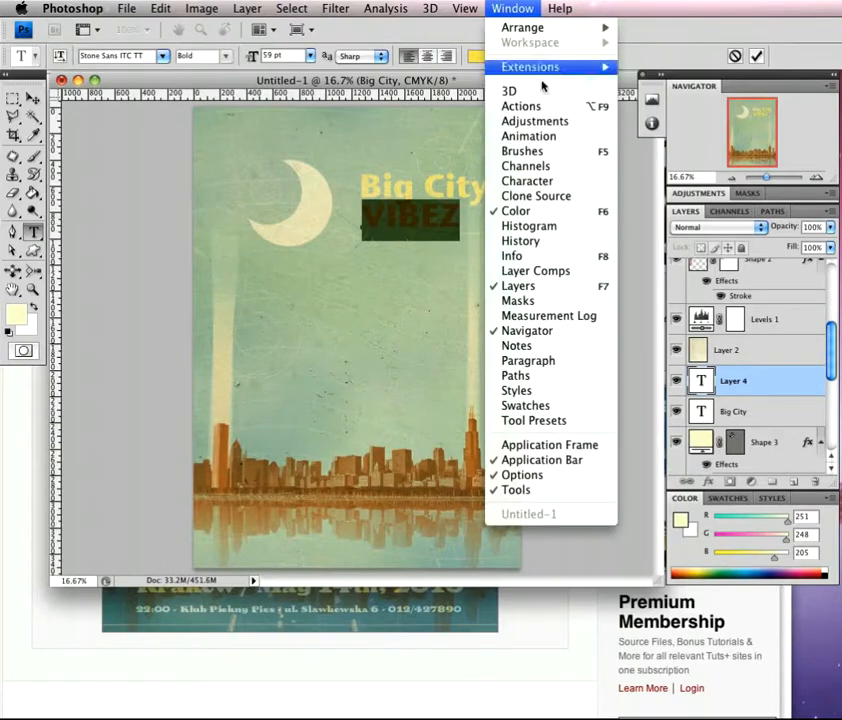
pyautogui.click(541, 180)
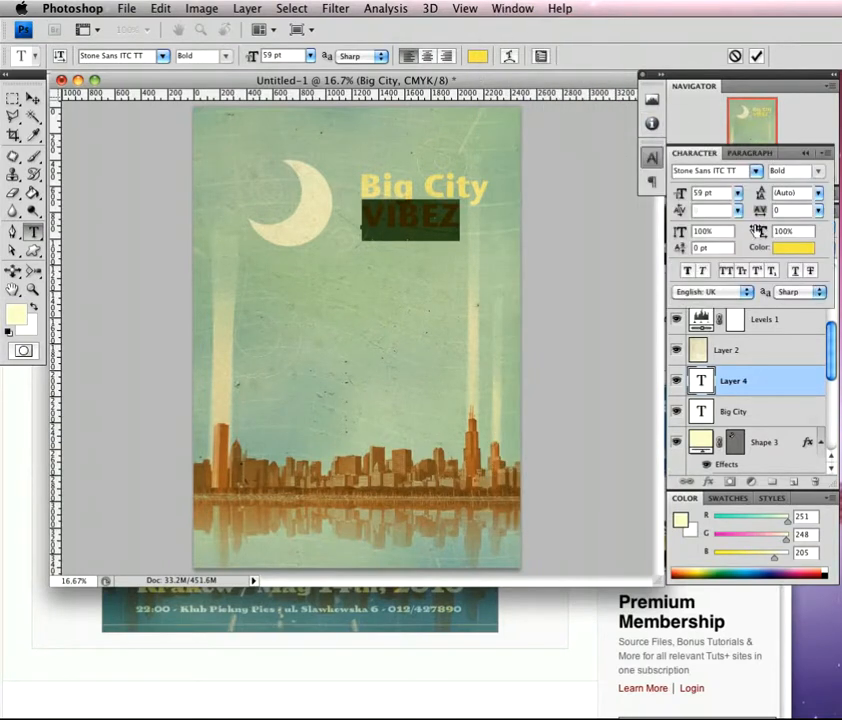
pyautogui.moveTo(760, 214); pyautogui.dragTo(768, 216)
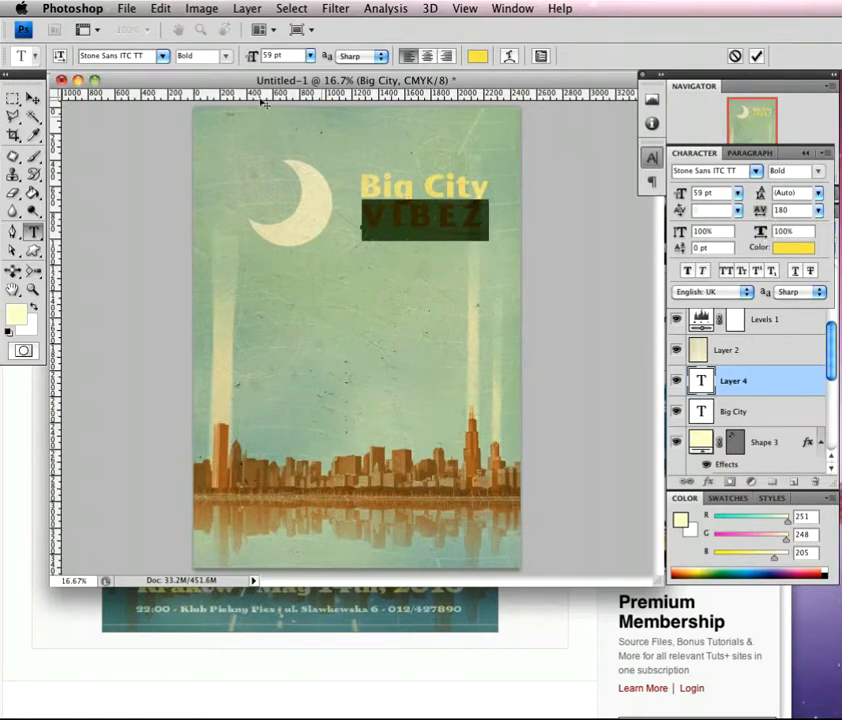
pyautogui.moveTo(256, 60); pyautogui.dragTo(268, 63)
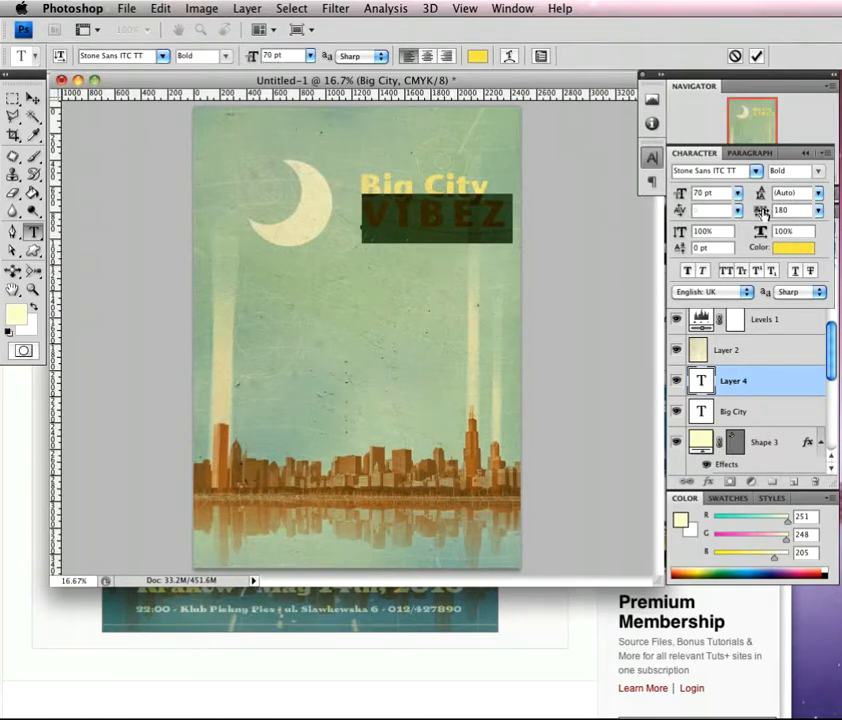
pyautogui.moveTo(761, 213); pyautogui.dragTo(760, 213)
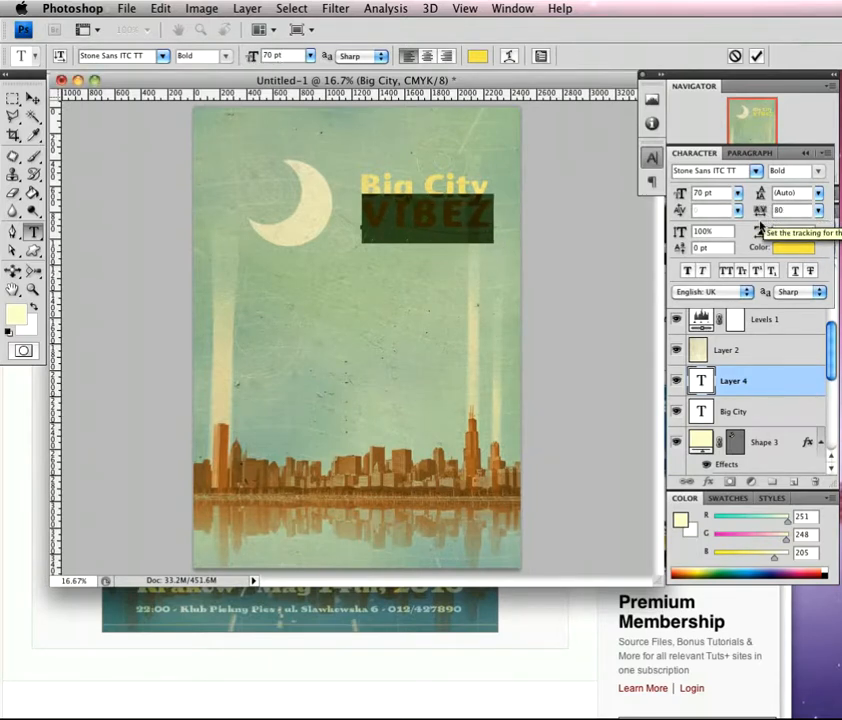
pyautogui.click(33, 98)
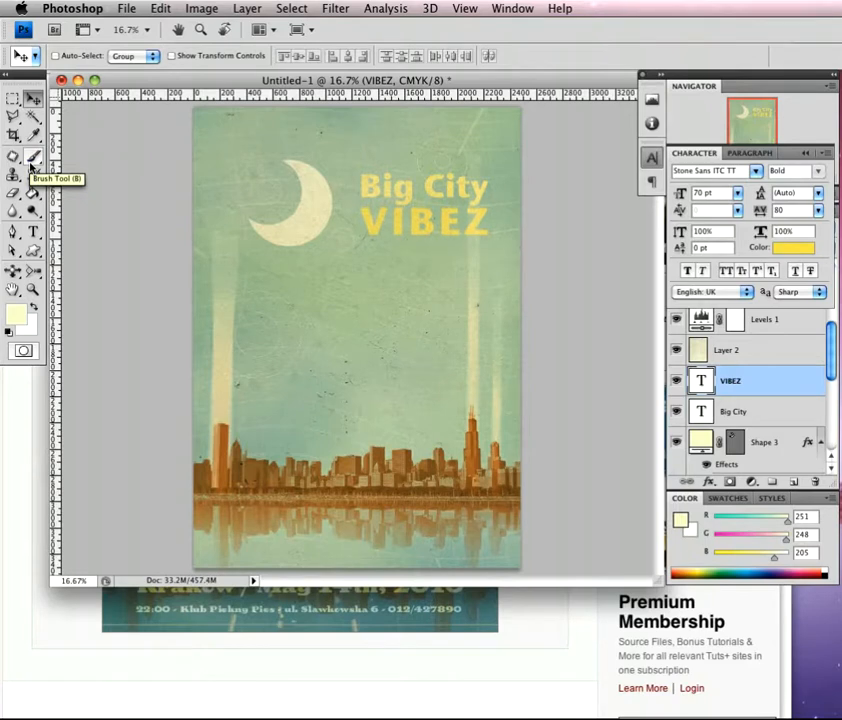
# Step: Change the colour of the "VIBEZ" text to white, ffffff
pyautogui.doubleClick(702, 382)
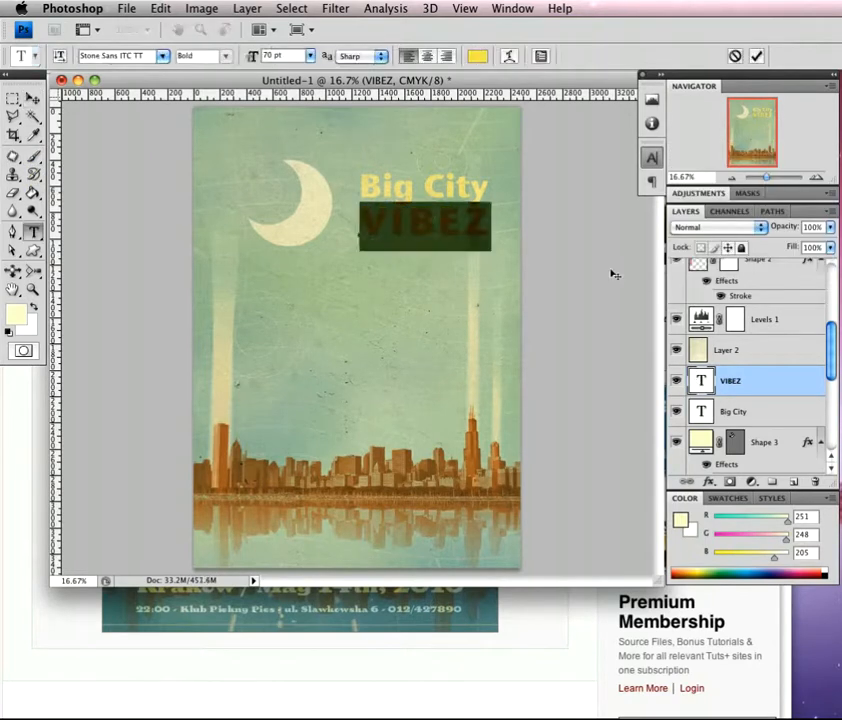
pyautogui.click(478, 57)
pyautogui.write('ffffff')
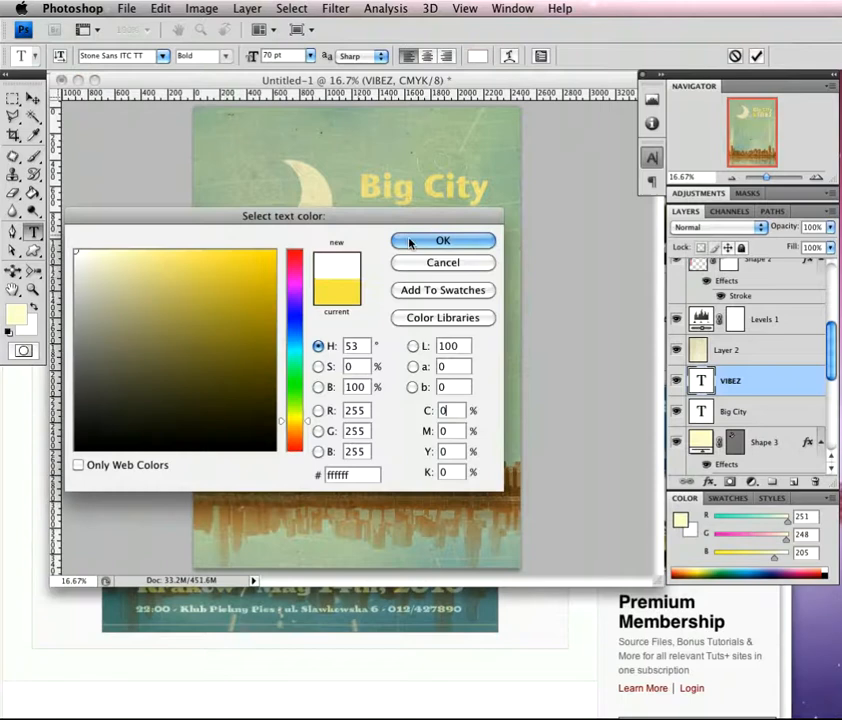
pyautogui.click(445, 241)
pyautogui.hotkey('ctrl', 'Return')
pyautogui.press('v')
# Step: Set the "VIBEZ" text layer's blend mode to Overlay
pyautogui.hotkey('alt', ']')
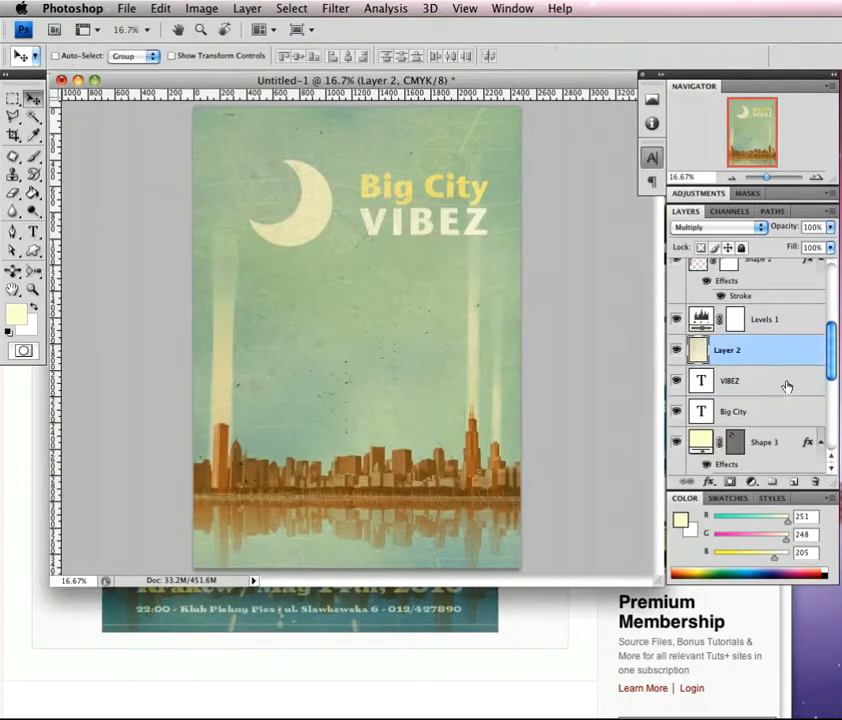
pyautogui.click(775, 379)
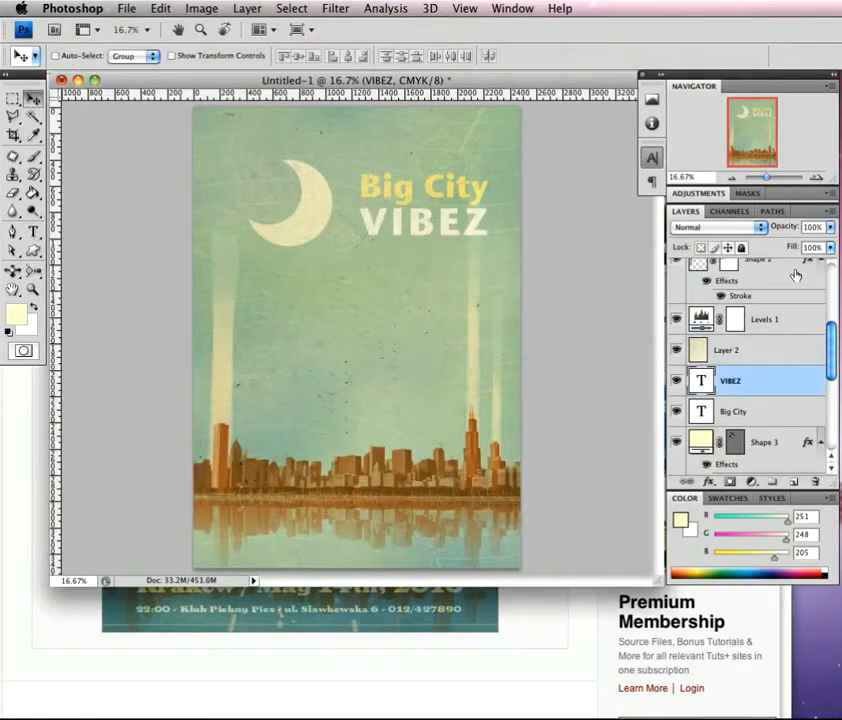
pyautogui.click(761, 229)
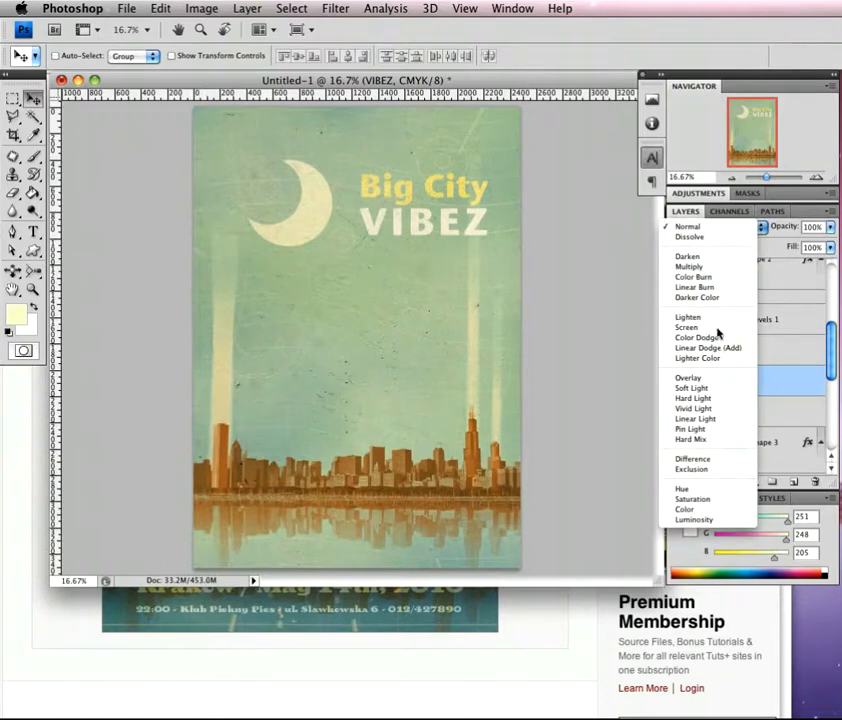
pyautogui.press('Escape')
pyautogui.hotkey('shift', 'alt', 'o')
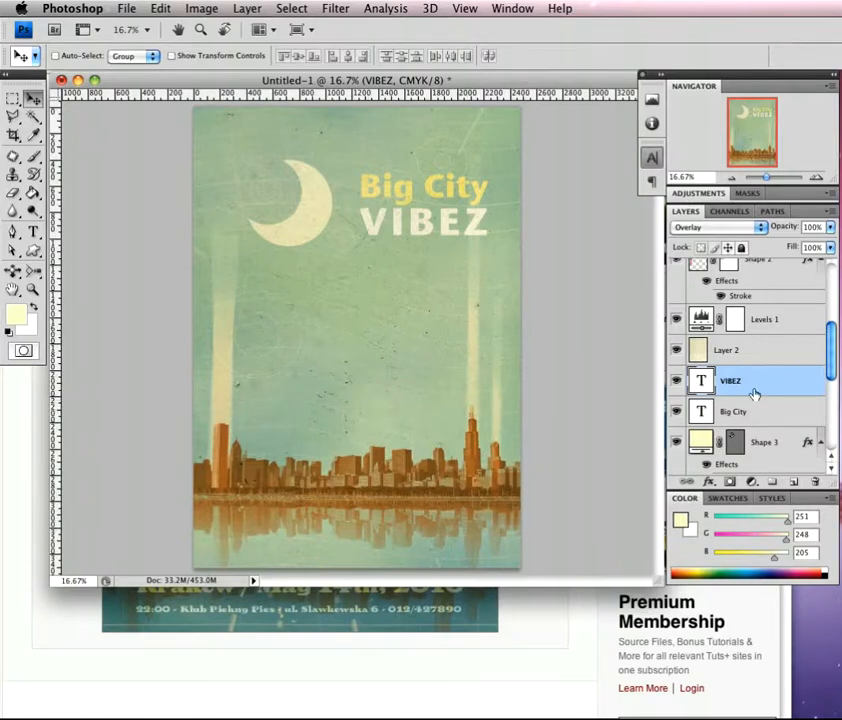
# Step: Add a Multiply drop shadow in a muted blue-green to the "Big City" text layer
pyautogui.doubleClick(776, 414)
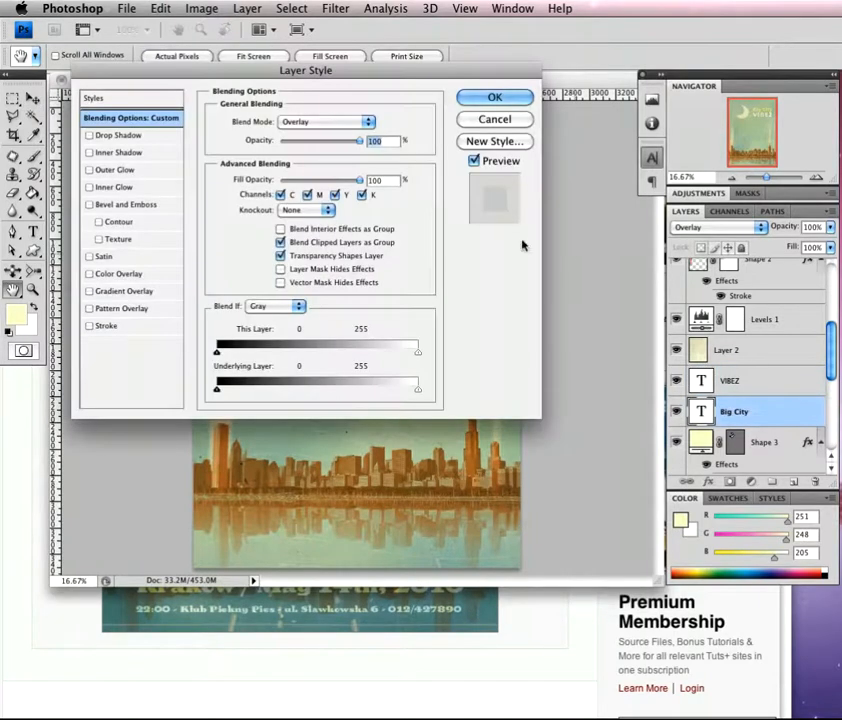
pyautogui.moveTo(329, 94); pyautogui.dragTo(467, 110)
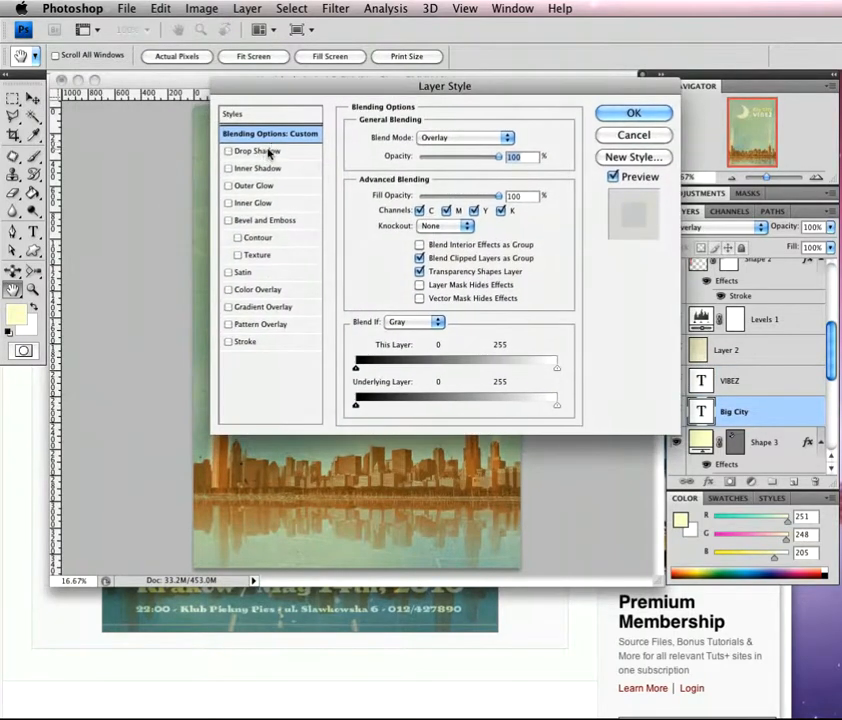
pyautogui.click(266, 155)
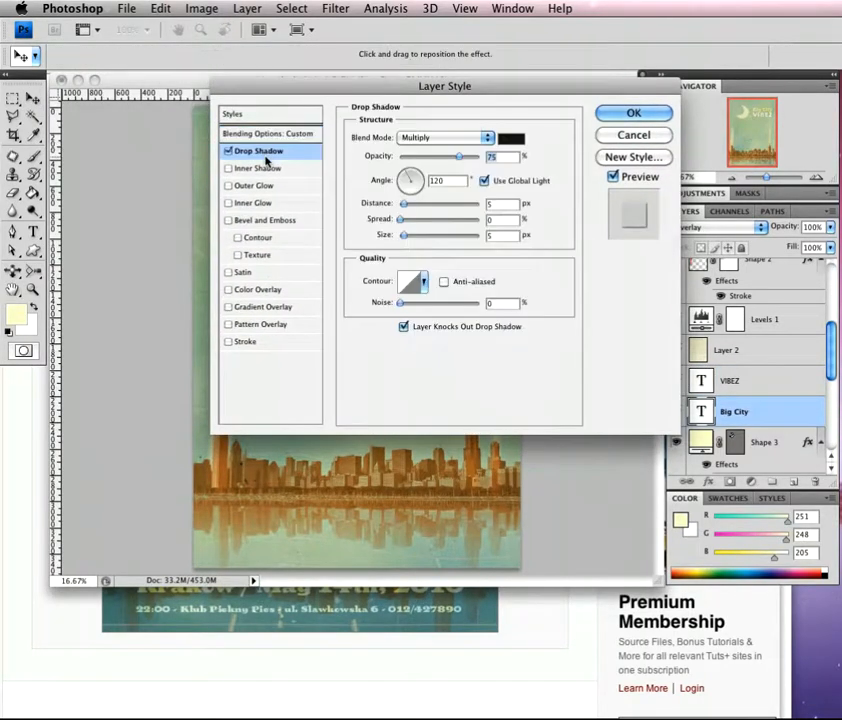
pyautogui.click(509, 137)
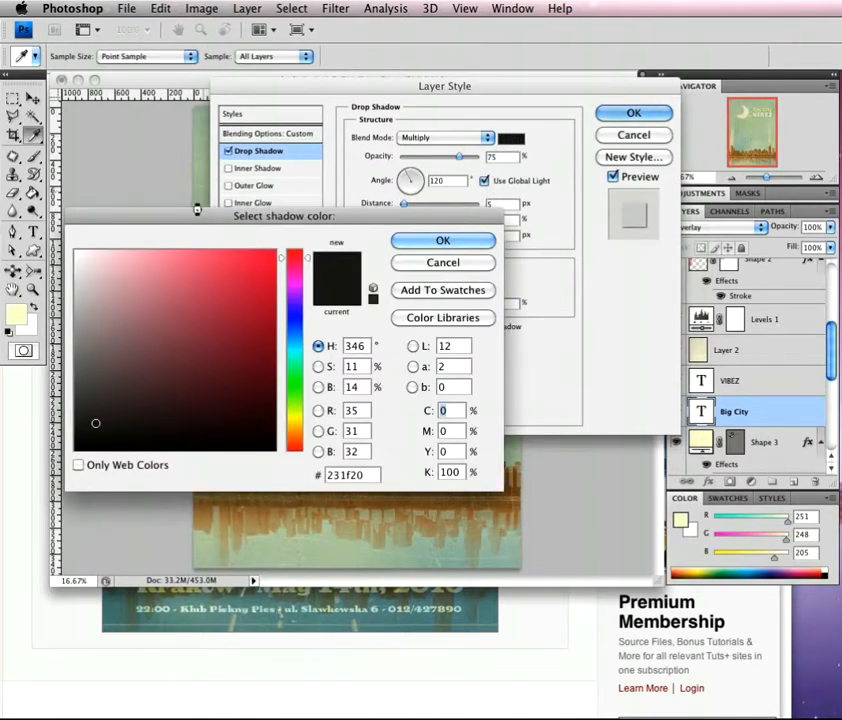
pyautogui.click(133, 128)
pyautogui.moveTo(283, 385); pyautogui.dragTo(282, 348)
pyautogui.click(405, 242)
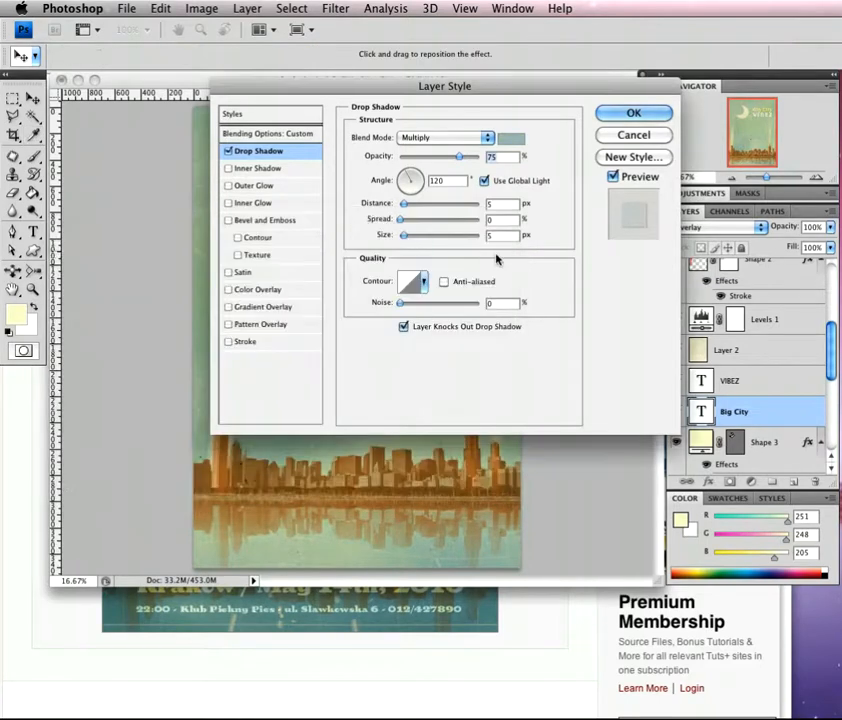
pyautogui.click(503, 160)
pyautogui.click(625, 114)
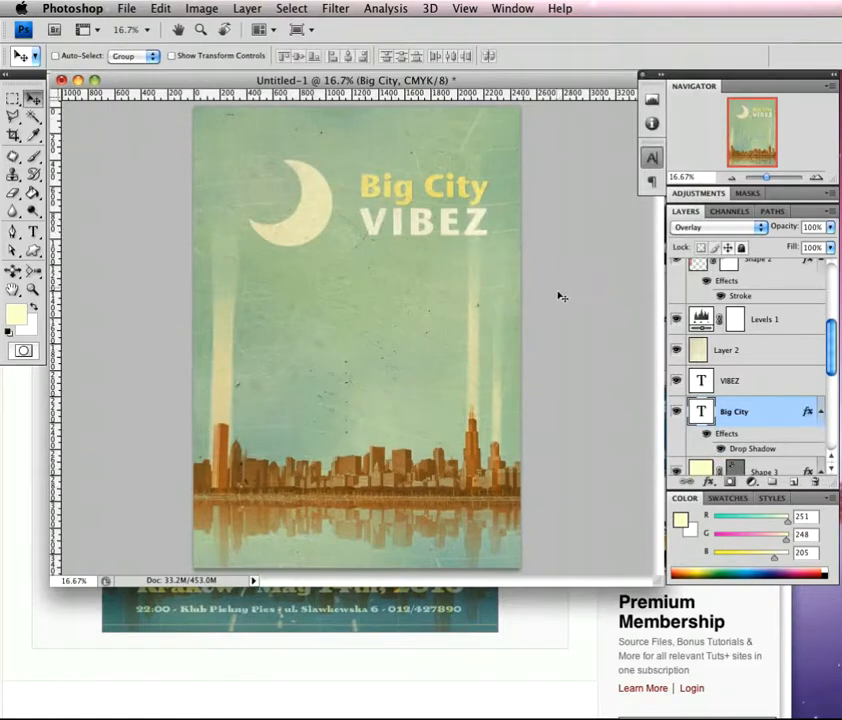
# Step: Copy the drop shadow style from the "Big City" layer and paste it onto the "VIBEZ" layer
pyautogui.rightClick(762, 411)
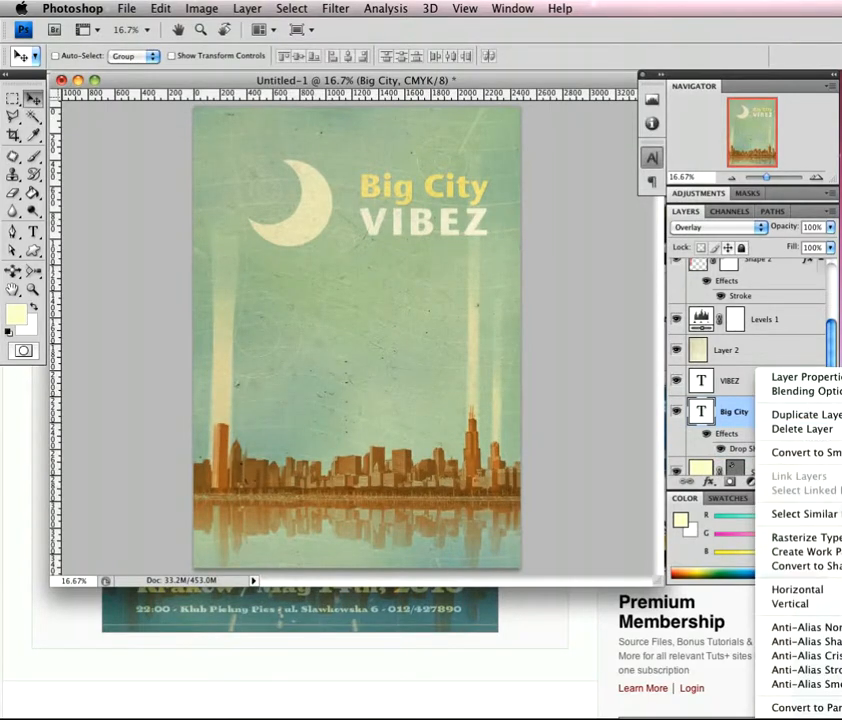
pyautogui.click(755, 516)
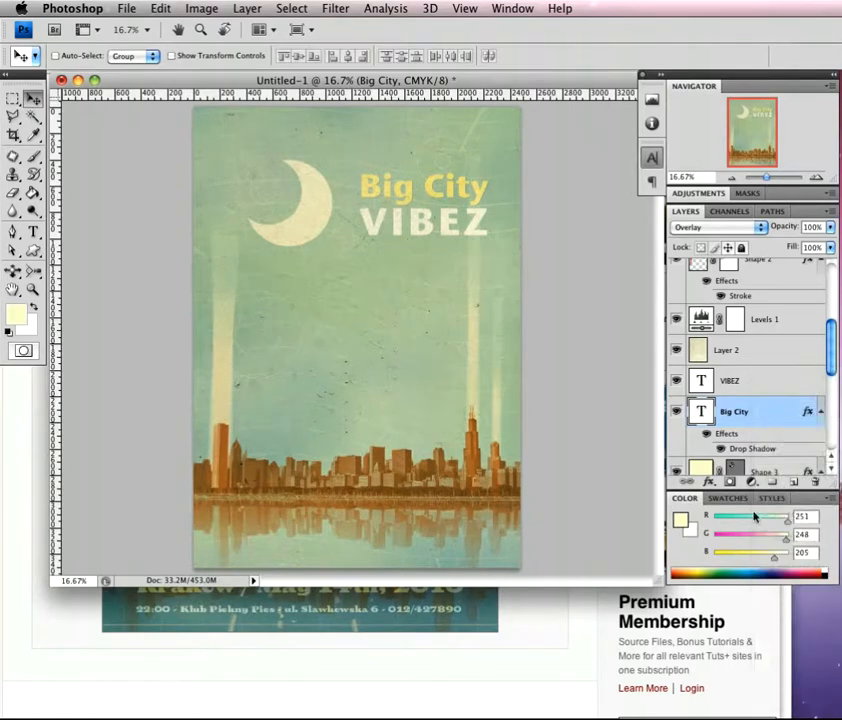
pyautogui.rightClick(735, 387)
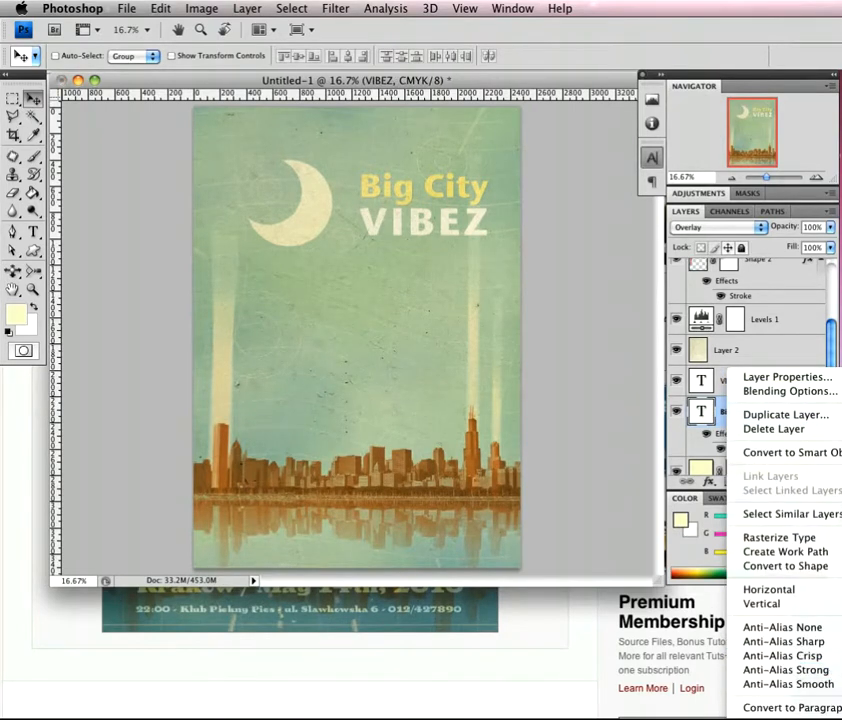
pyautogui.click(762, 700)
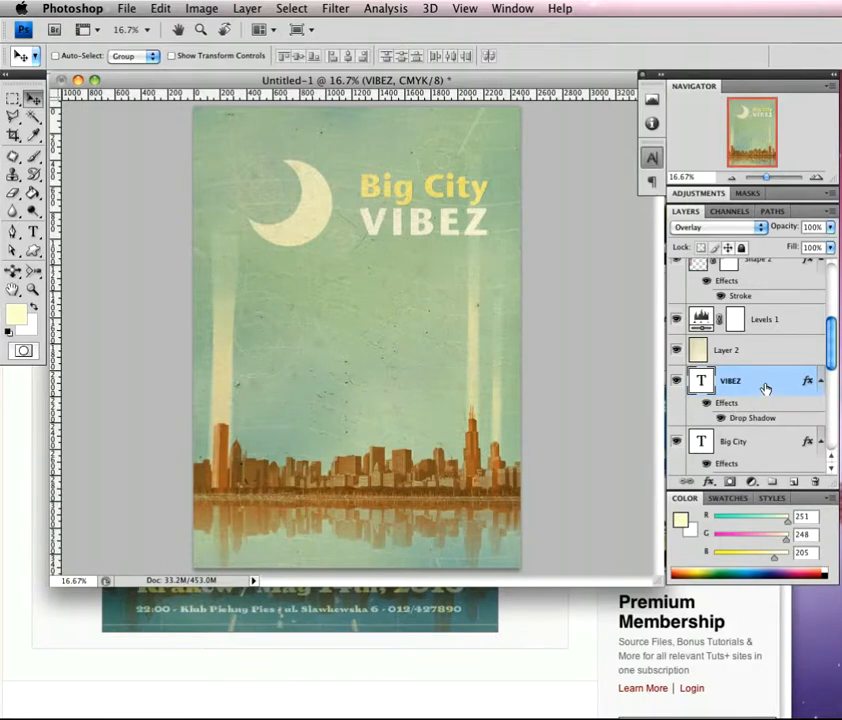
# Step: Lighten the colour of the "VIBEZ" layer's drop shadow to a pale blue
pyautogui.doubleClick(771, 385)
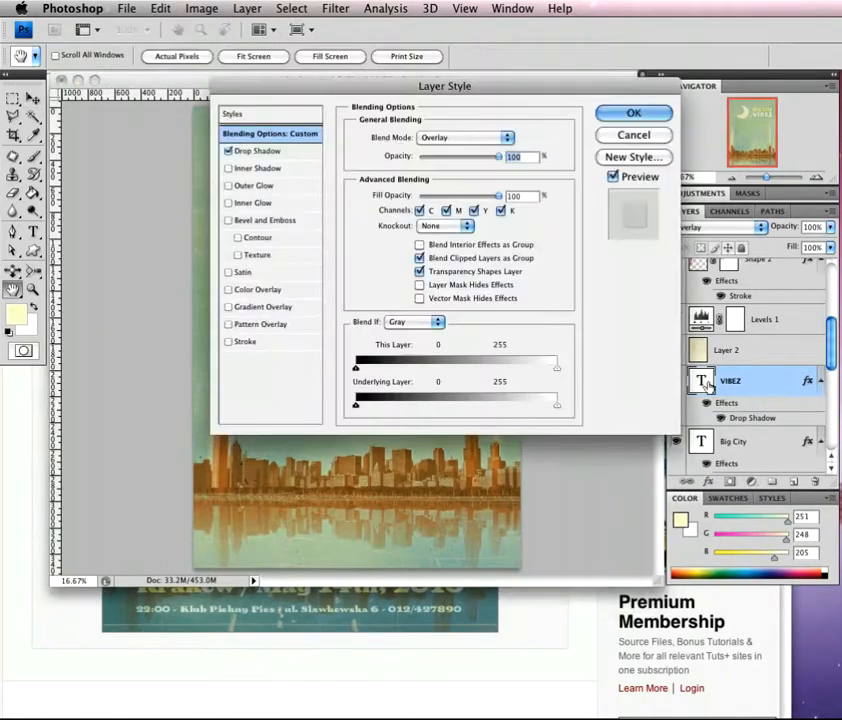
pyautogui.click(304, 150)
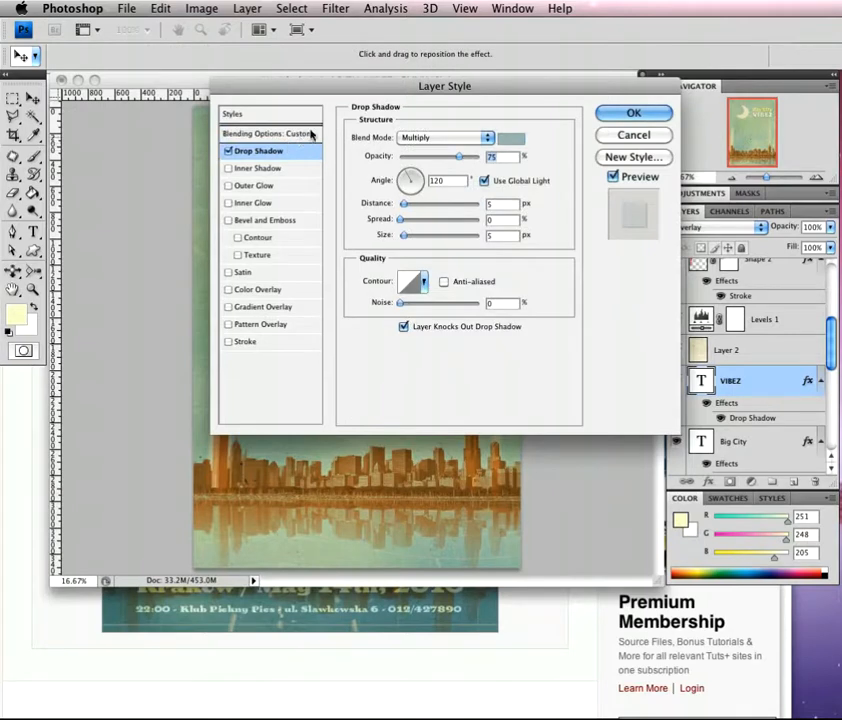
pyautogui.click(510, 138)
pyautogui.moveTo(101, 274); pyautogui.dragTo(115, 269)
pyautogui.click(440, 242)
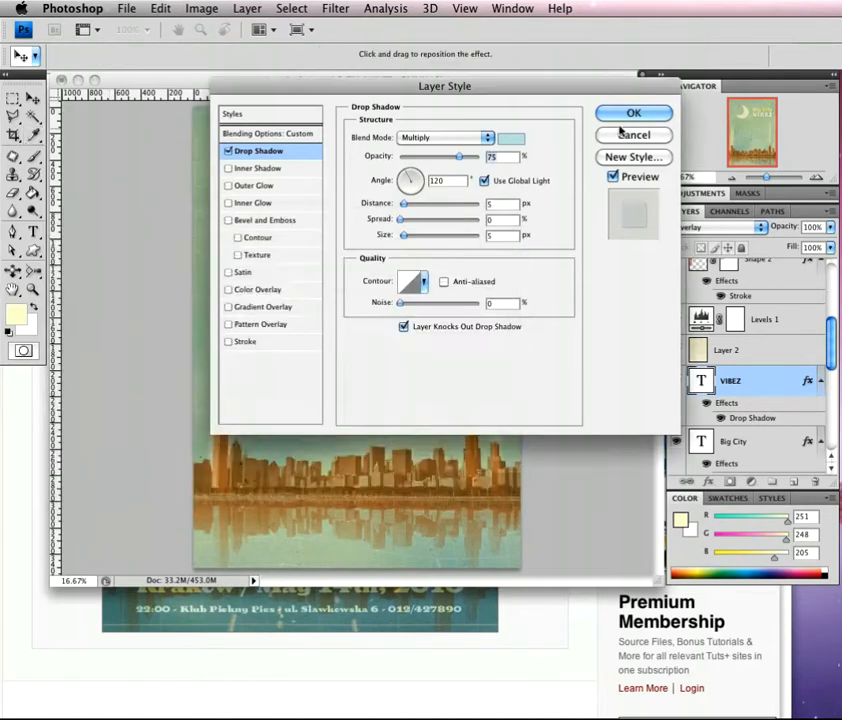
pyautogui.click(622, 133)
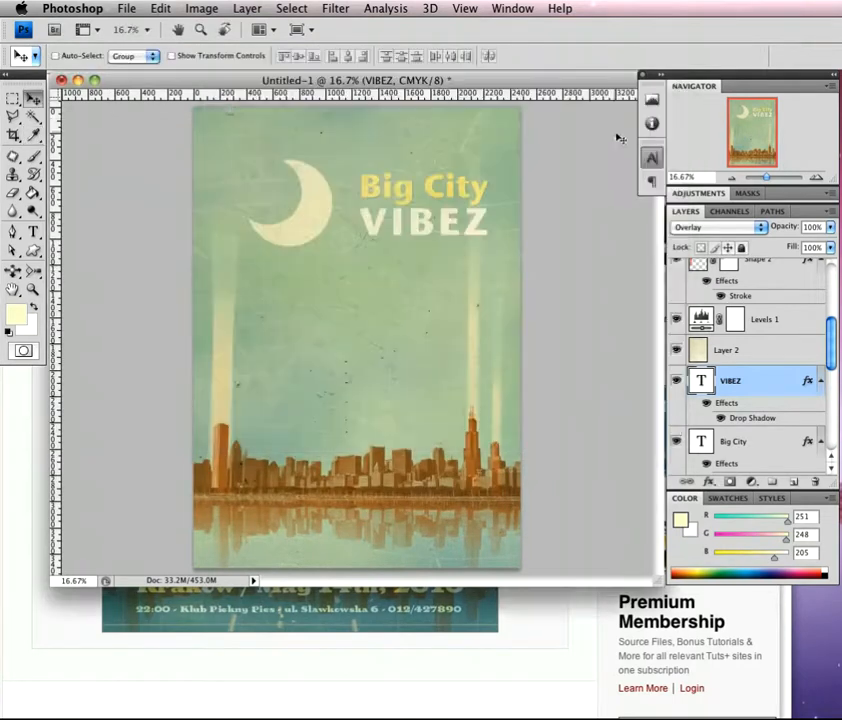
# Step: Slightly increase the distance and size of the "VIBEZ" drop shadow, and keep its blend mode at Multiply after trying Overlay
pyautogui.doubleClick(762, 386)
pyautogui.click(256, 150)
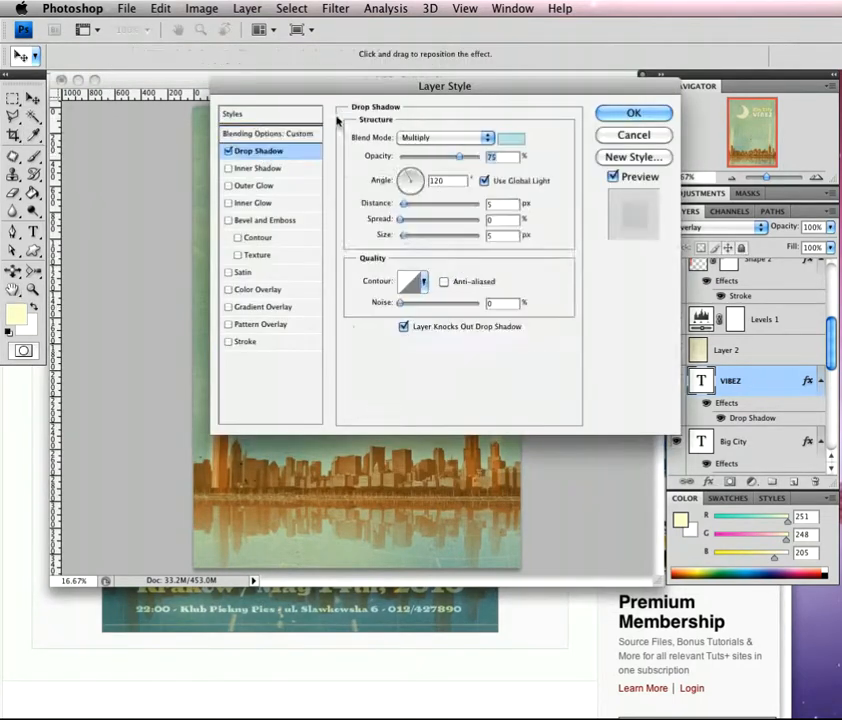
pyautogui.moveTo(353, 93); pyautogui.dragTo(703, 87)
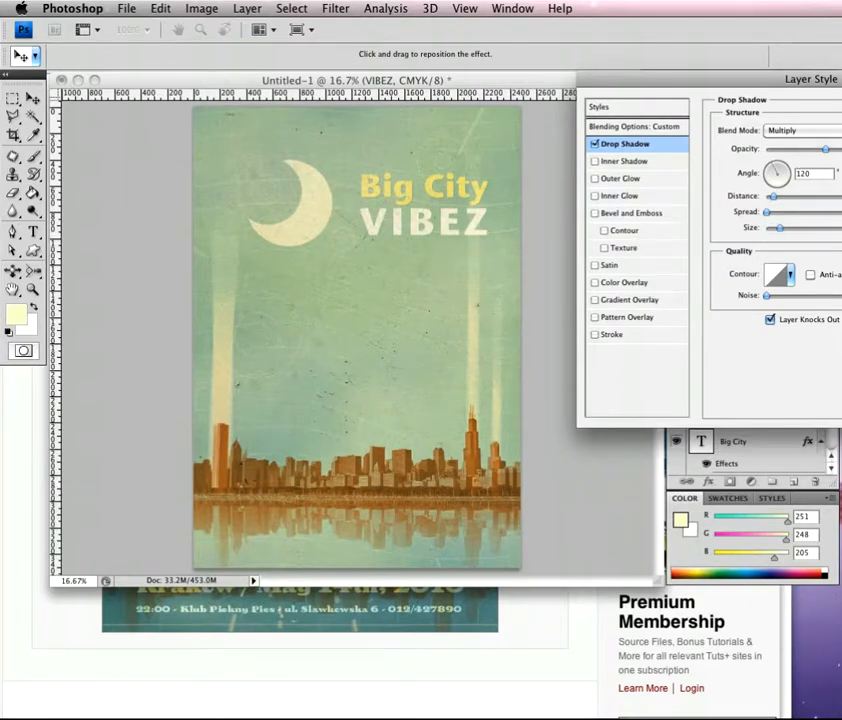
pyautogui.click(800, 130)
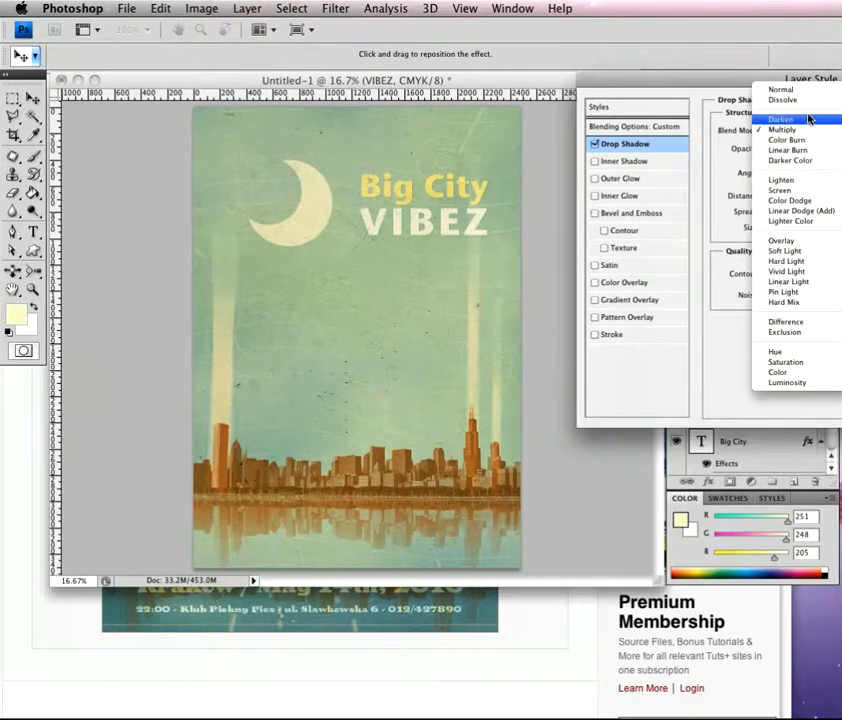
pyautogui.click(809, 238)
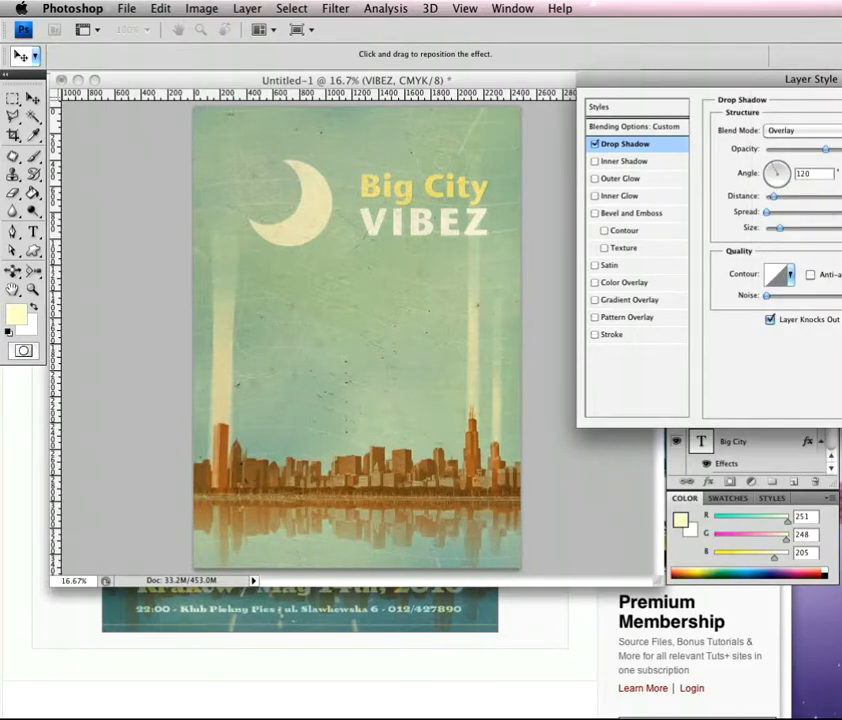
pyautogui.click(836, 131)
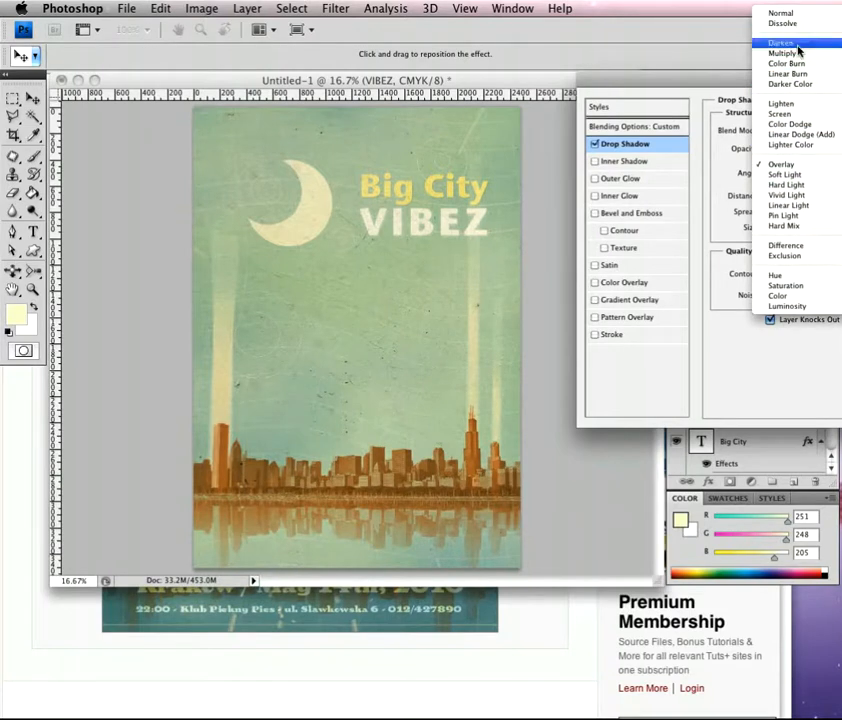
pyautogui.click(799, 54)
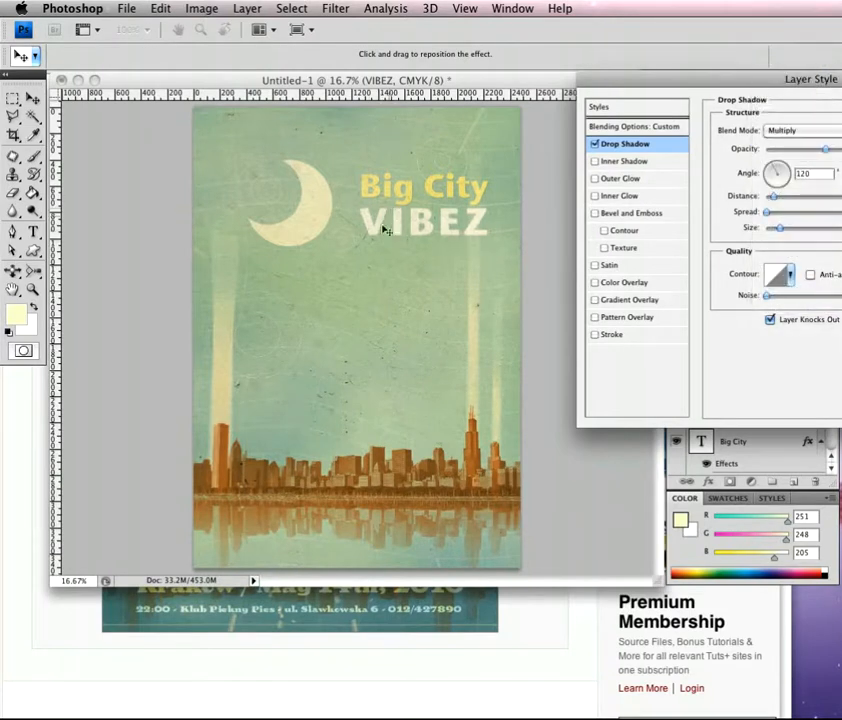
pyautogui.press('Return')
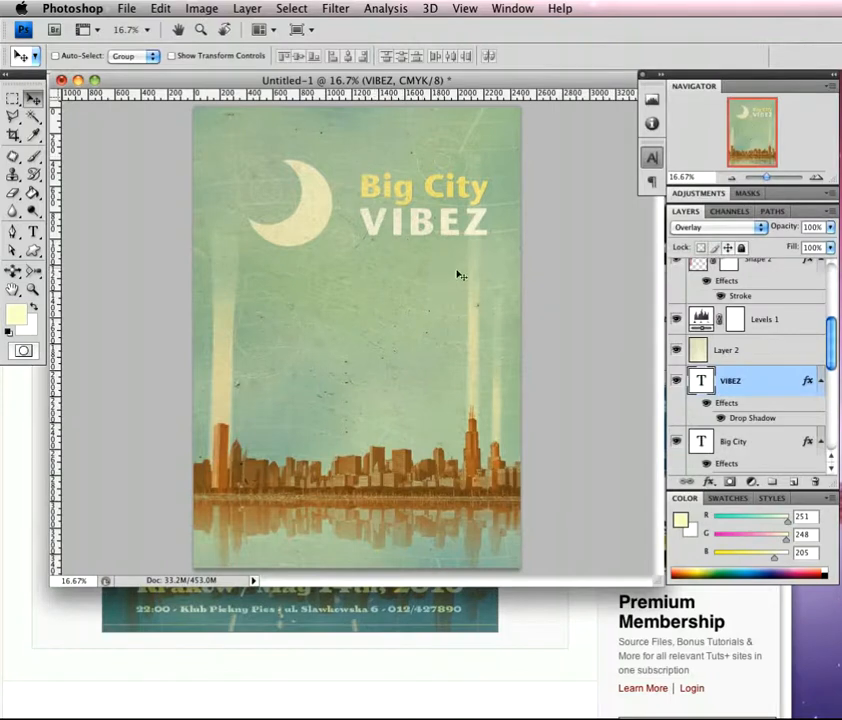
# Step: Copy the "VIBEZ" layer's drop shadow style and paste it onto the moon's Shape 3 layer
pyautogui.press('z')
pyautogui.moveTo(372, 222); pyautogui.dragTo(432, 254)
pyautogui.press('v')
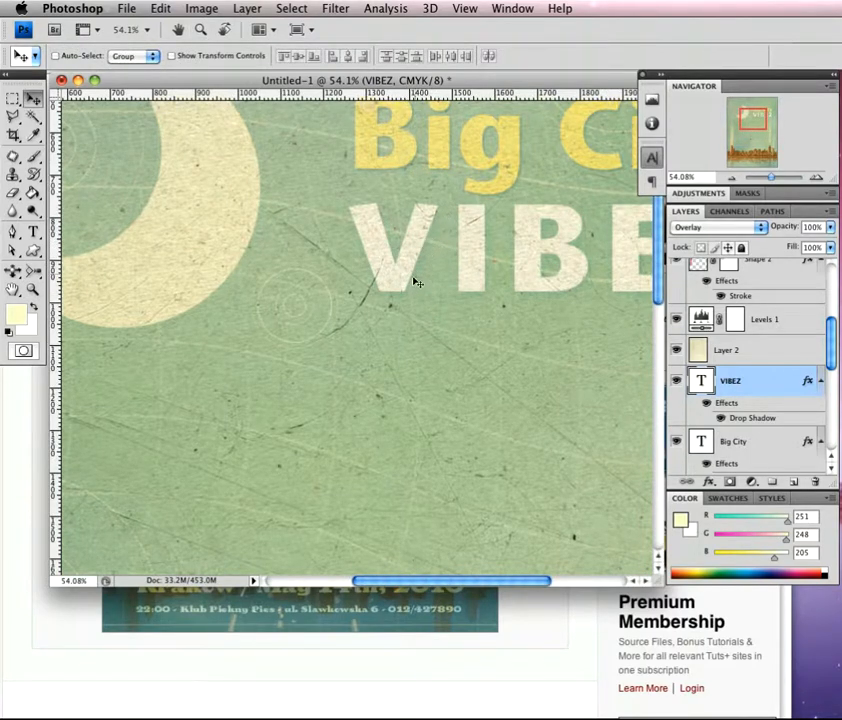
pyautogui.press('z')
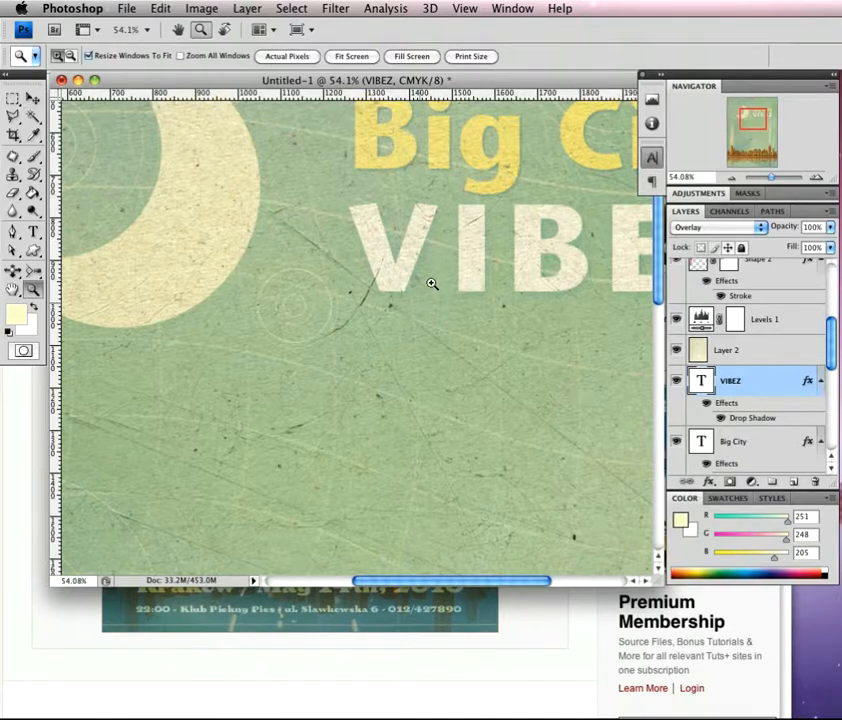
pyautogui.keyDown('alt'); pyautogui.click(447, 282); pyautogui.keyUp('alt')
pyautogui.keyDown('alt'); pyautogui.click(648, 323); pyautogui.keyUp('alt')
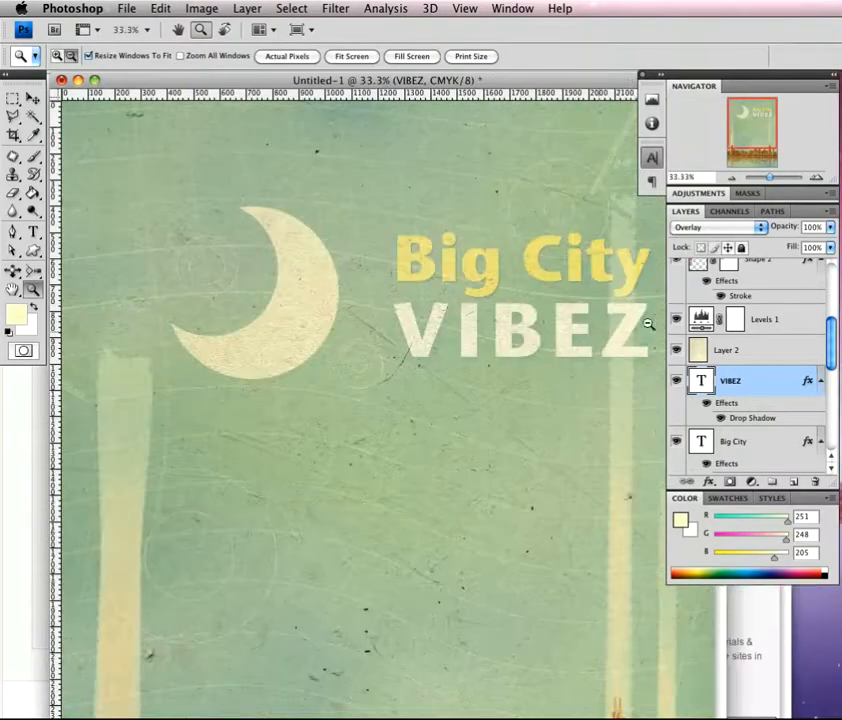
pyautogui.rightClick(767, 389)
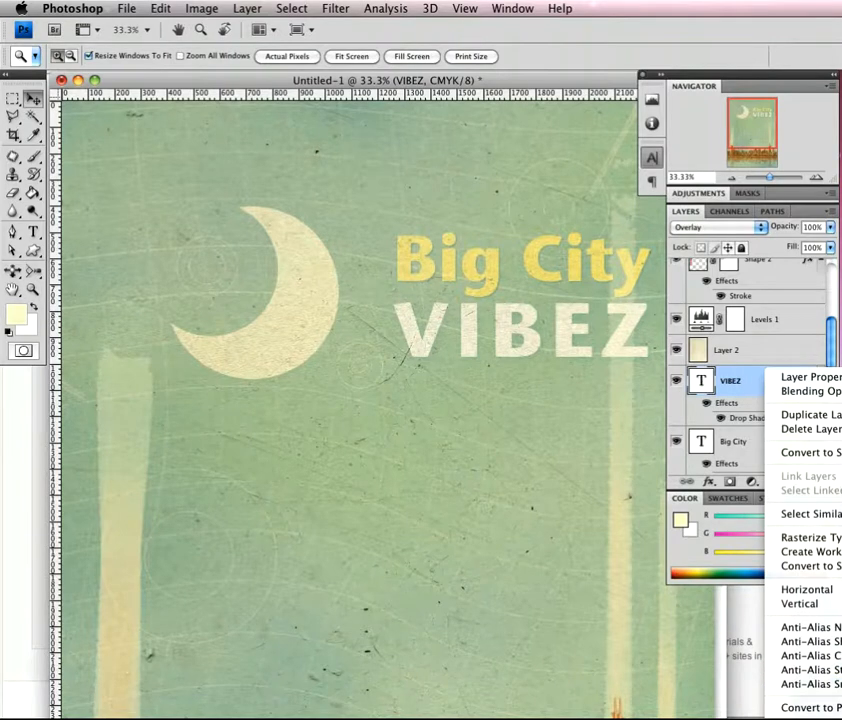
pyautogui.press('Escape')
pyautogui.press('v')
pyautogui.moveTo(821, 365)
pyautogui.mouseDown()
pyautogui.moveTo(829, 408)
pyautogui.moveTo(822, 356)
pyautogui.mouseUp()
pyautogui.rightClick(752, 440)
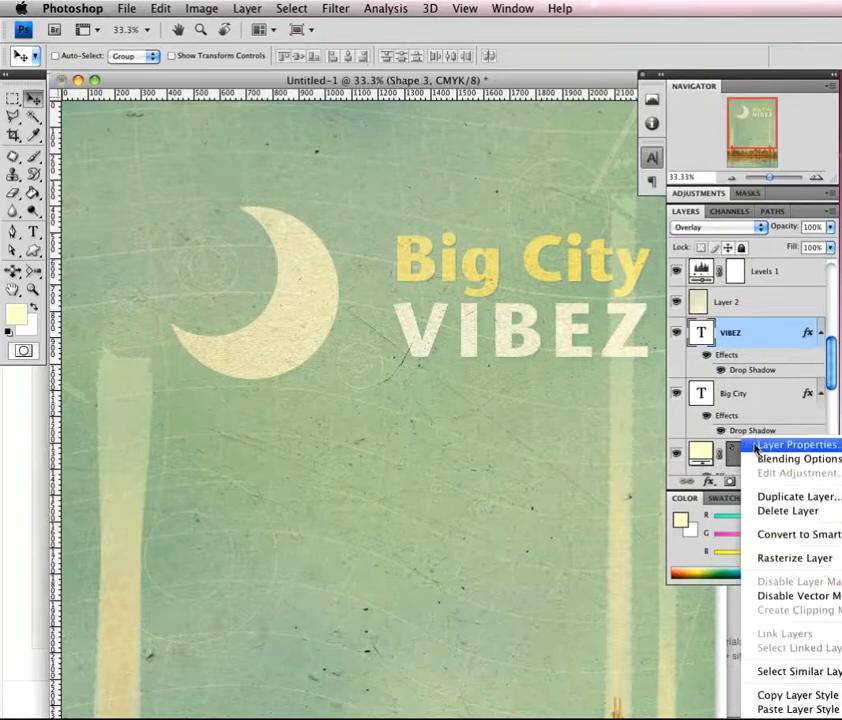
pyautogui.click(789, 709)
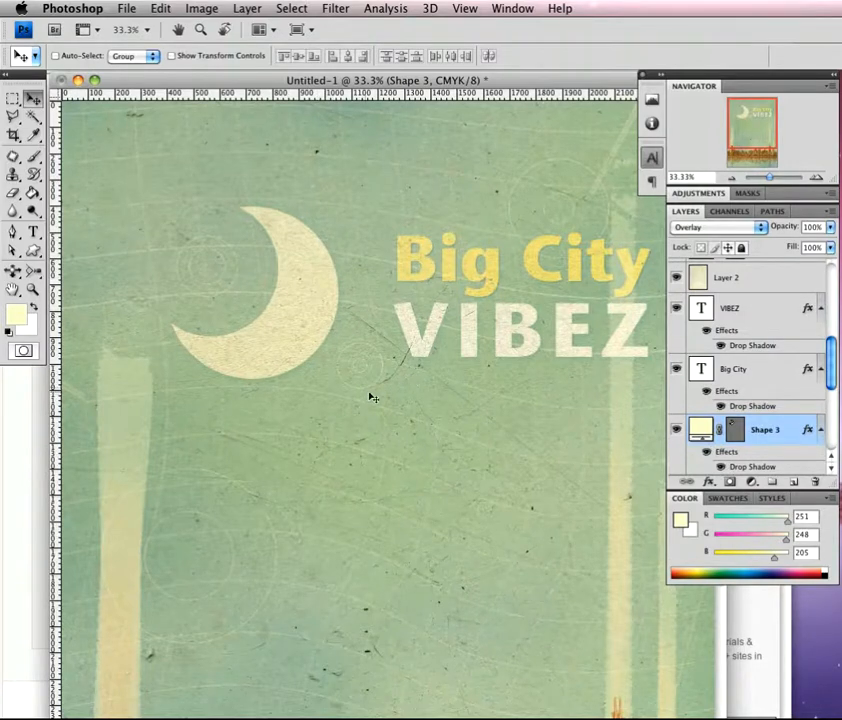
# Step: Review the whole poster in an enlarged document window, and switch to Chrome to view the top of the retro gig poster tutorial page
pyautogui.press('z')
pyautogui.keyDown('alt'); pyautogui.click(333, 316); pyautogui.keyUp('alt')
pyautogui.keyDown('alt'); pyautogui.click(320, 296); pyautogui.keyUp('alt')
pyautogui.keyDown('alt'); pyautogui.click(274, 250); pyautogui.keyUp('alt')
pyautogui.press('v')
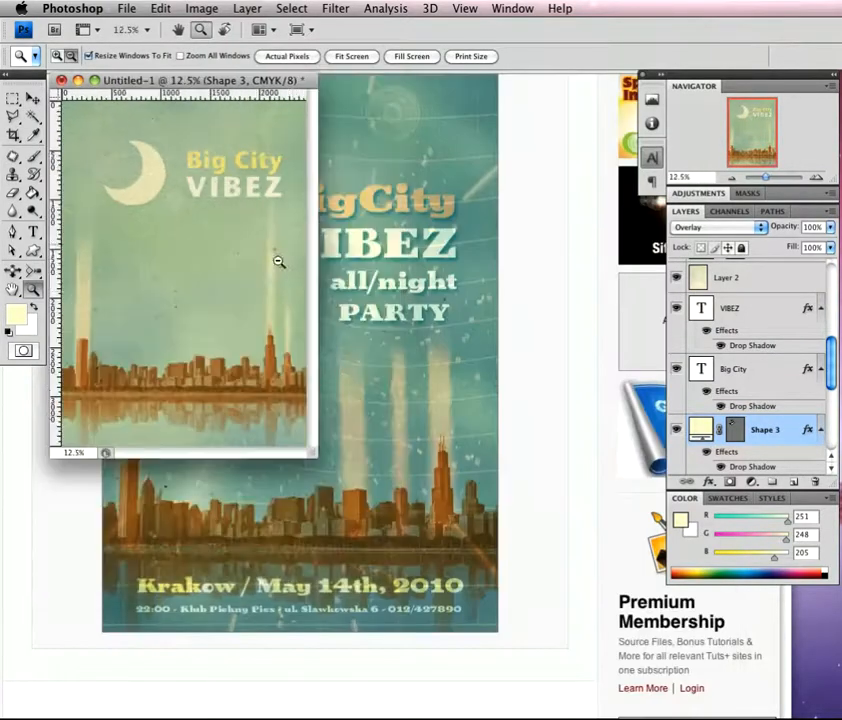
pyautogui.moveTo(310, 452); pyautogui.dragTo(662, 563)
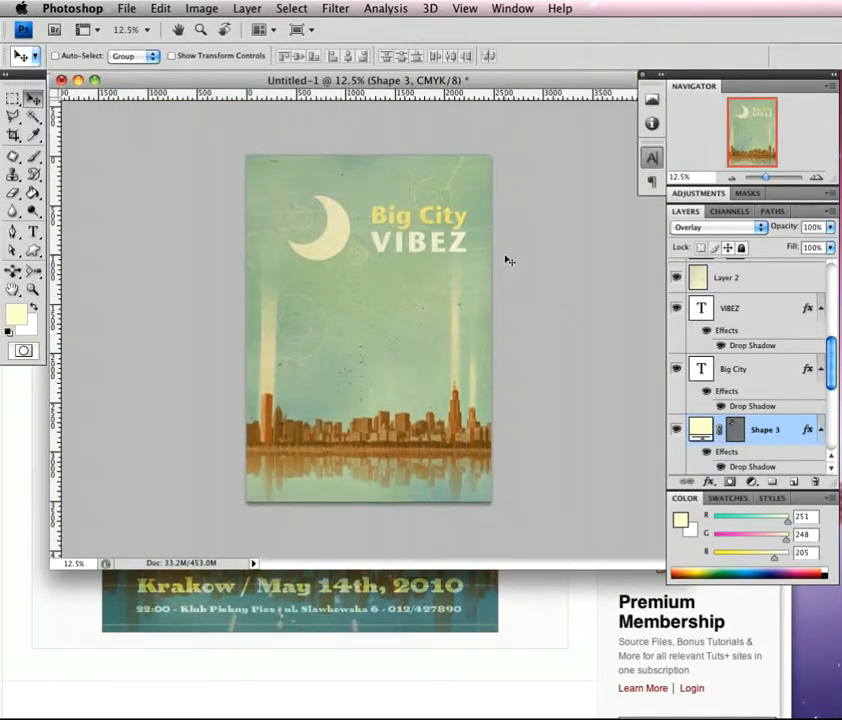
pyautogui.click(369, 663)
pyautogui.moveTo(786, 125); pyautogui.dragTo(784, 85)
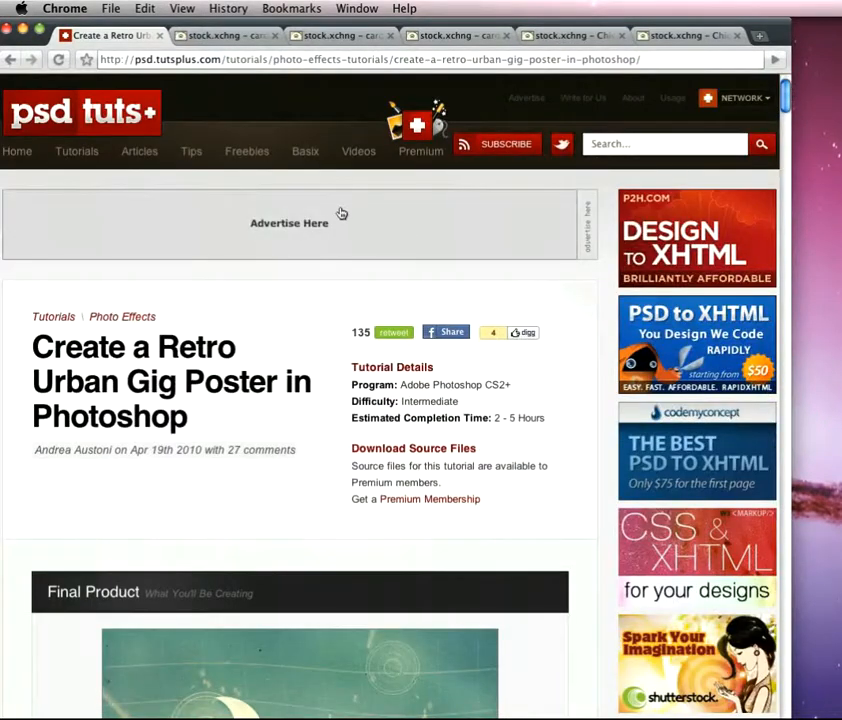